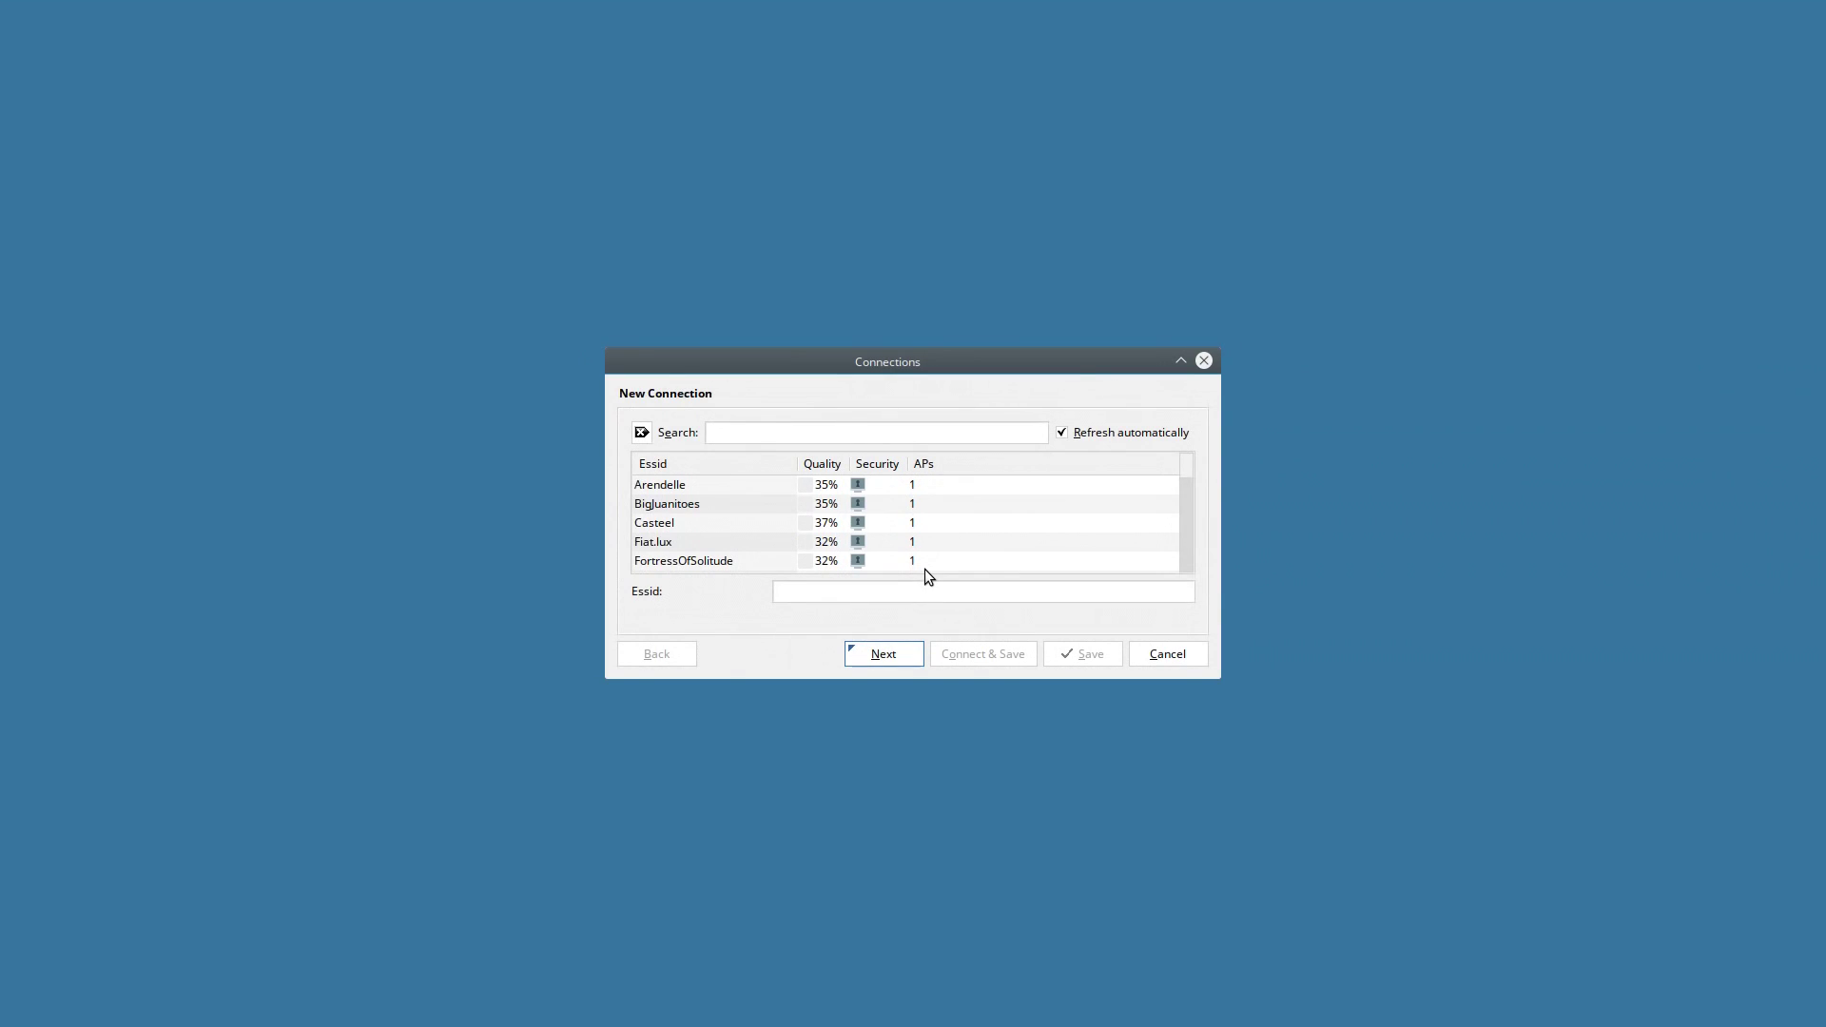
Filter the wireless networks with 'ext' and select YEET-5G_Ext for the connection
left_click(840, 432)
type("ext")
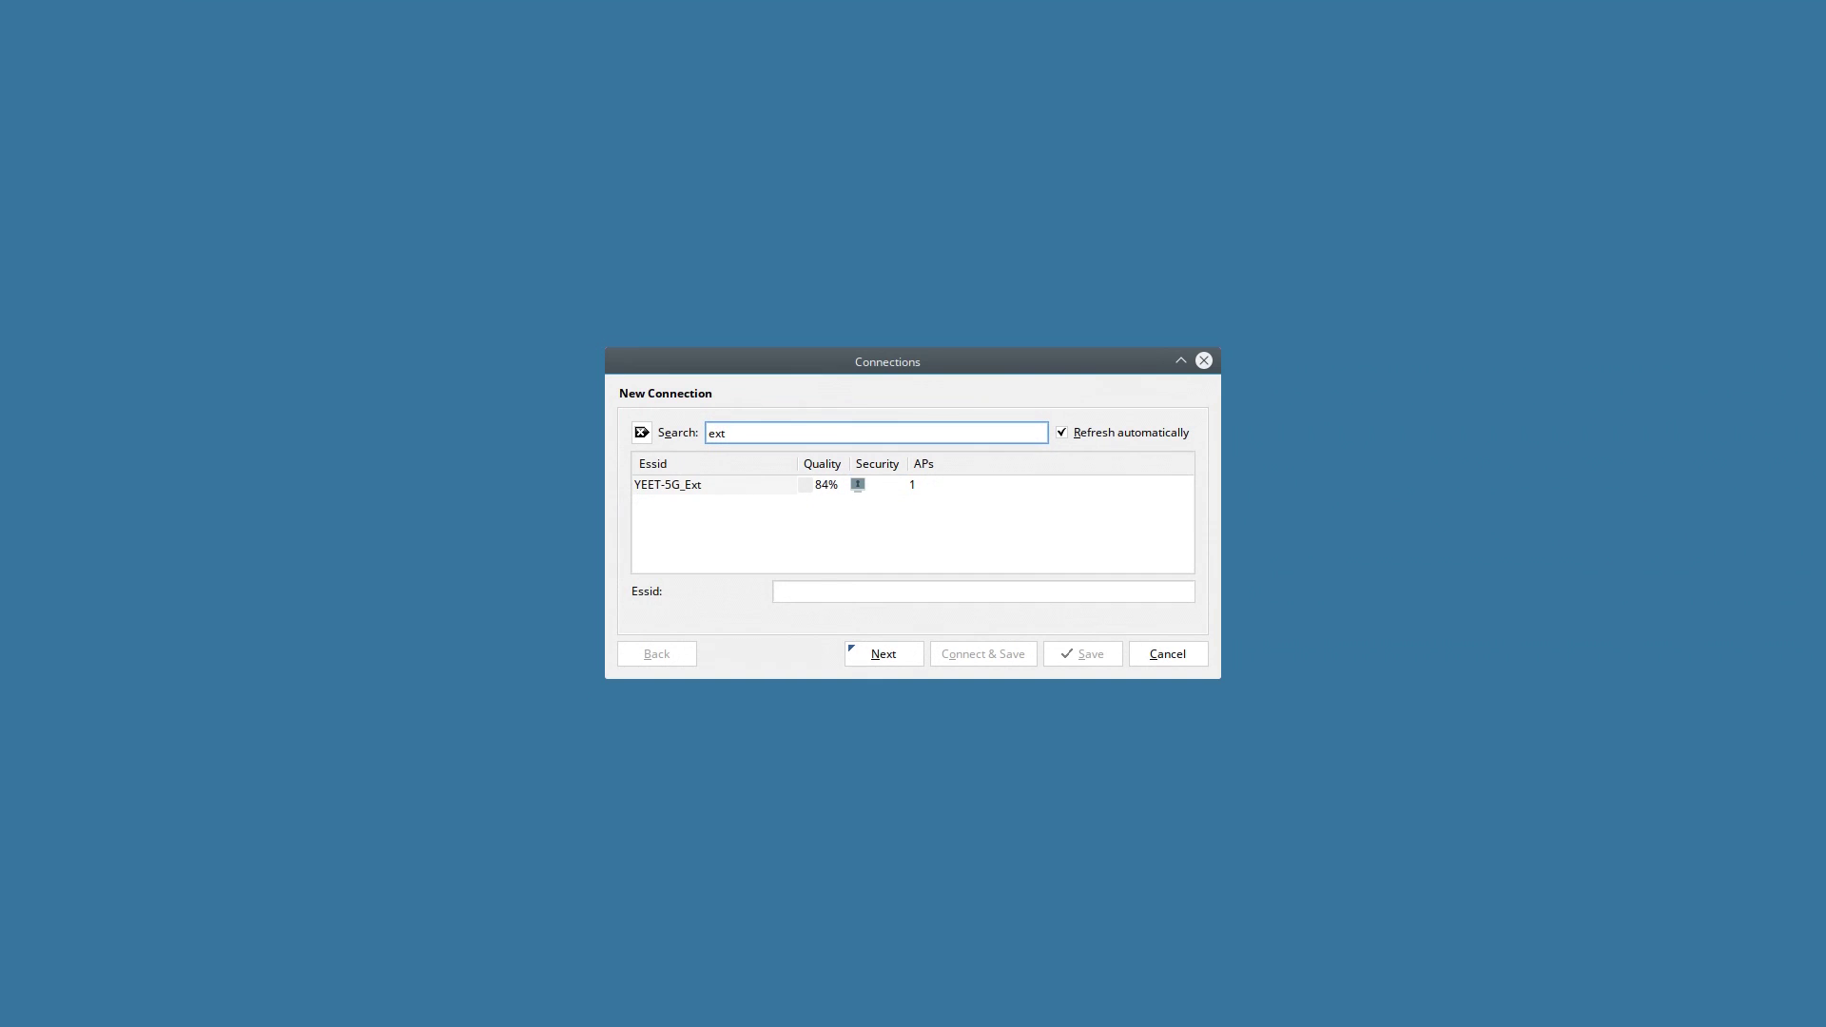
left_click(738, 485)
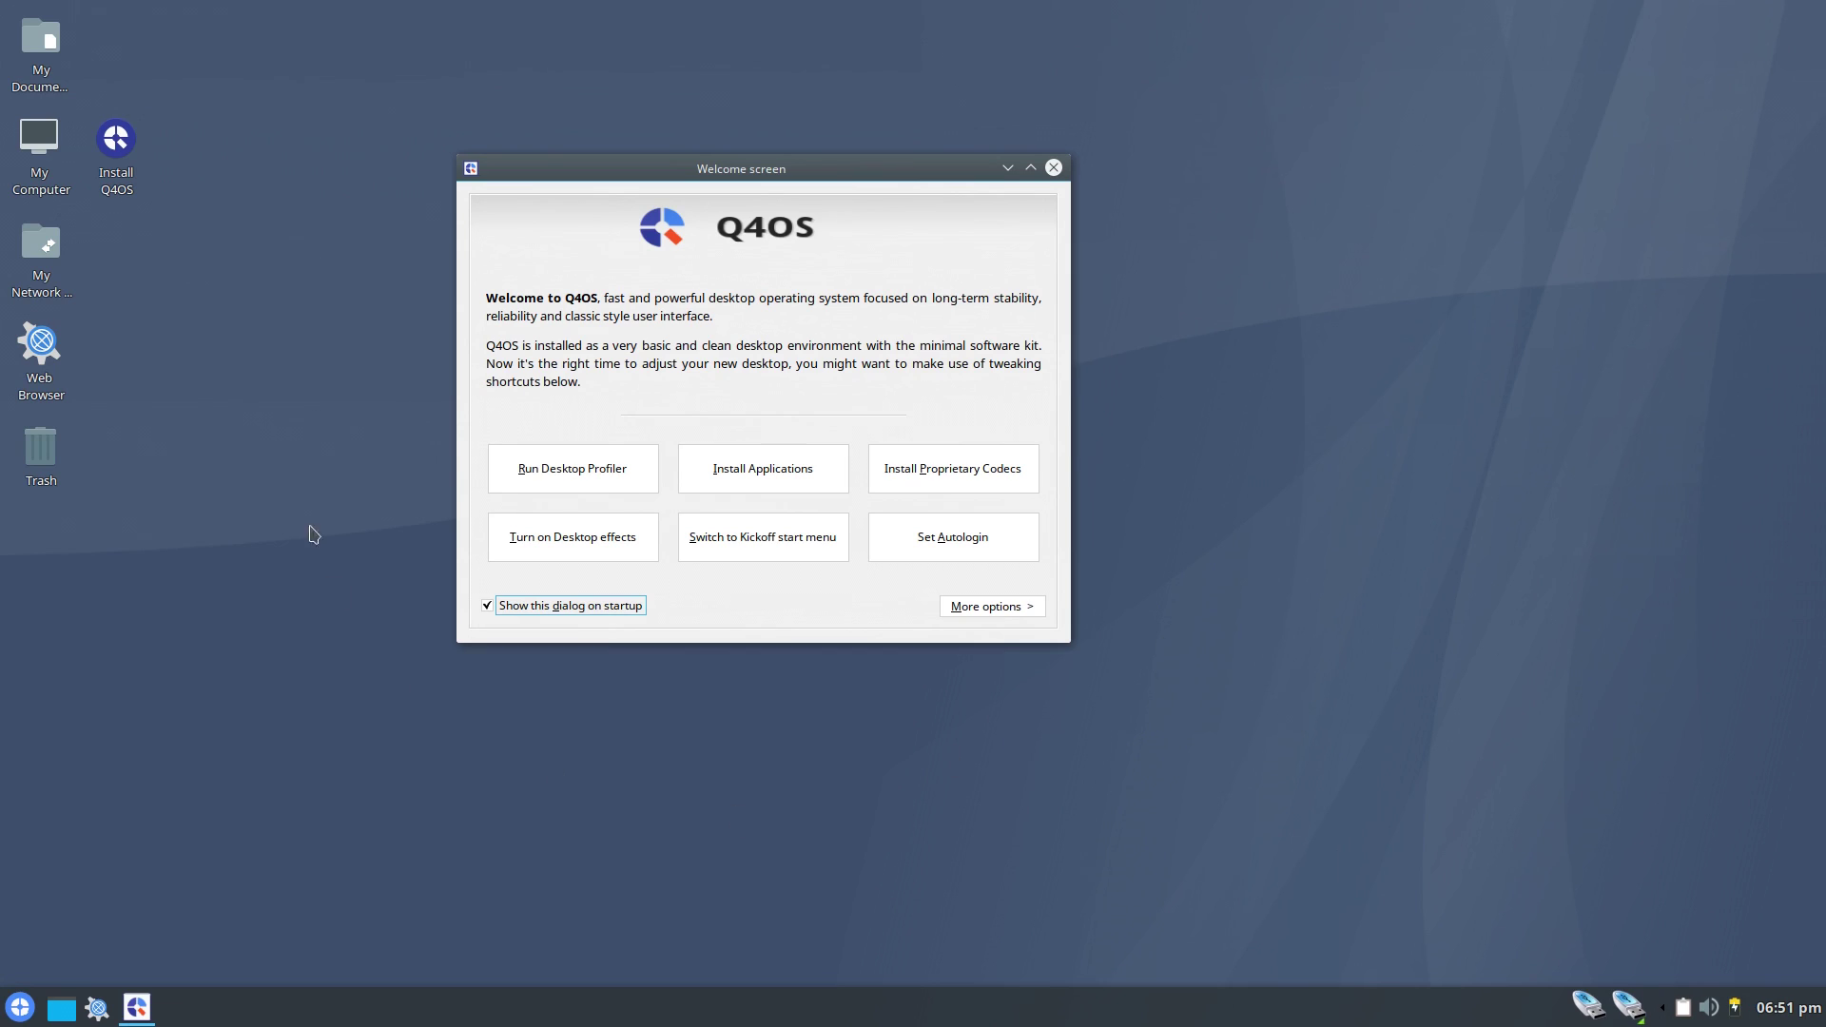
Dismiss the Q4OS Welcome screen and the WiFi setup message
left_click(1053, 169)
left_click(116, 152)
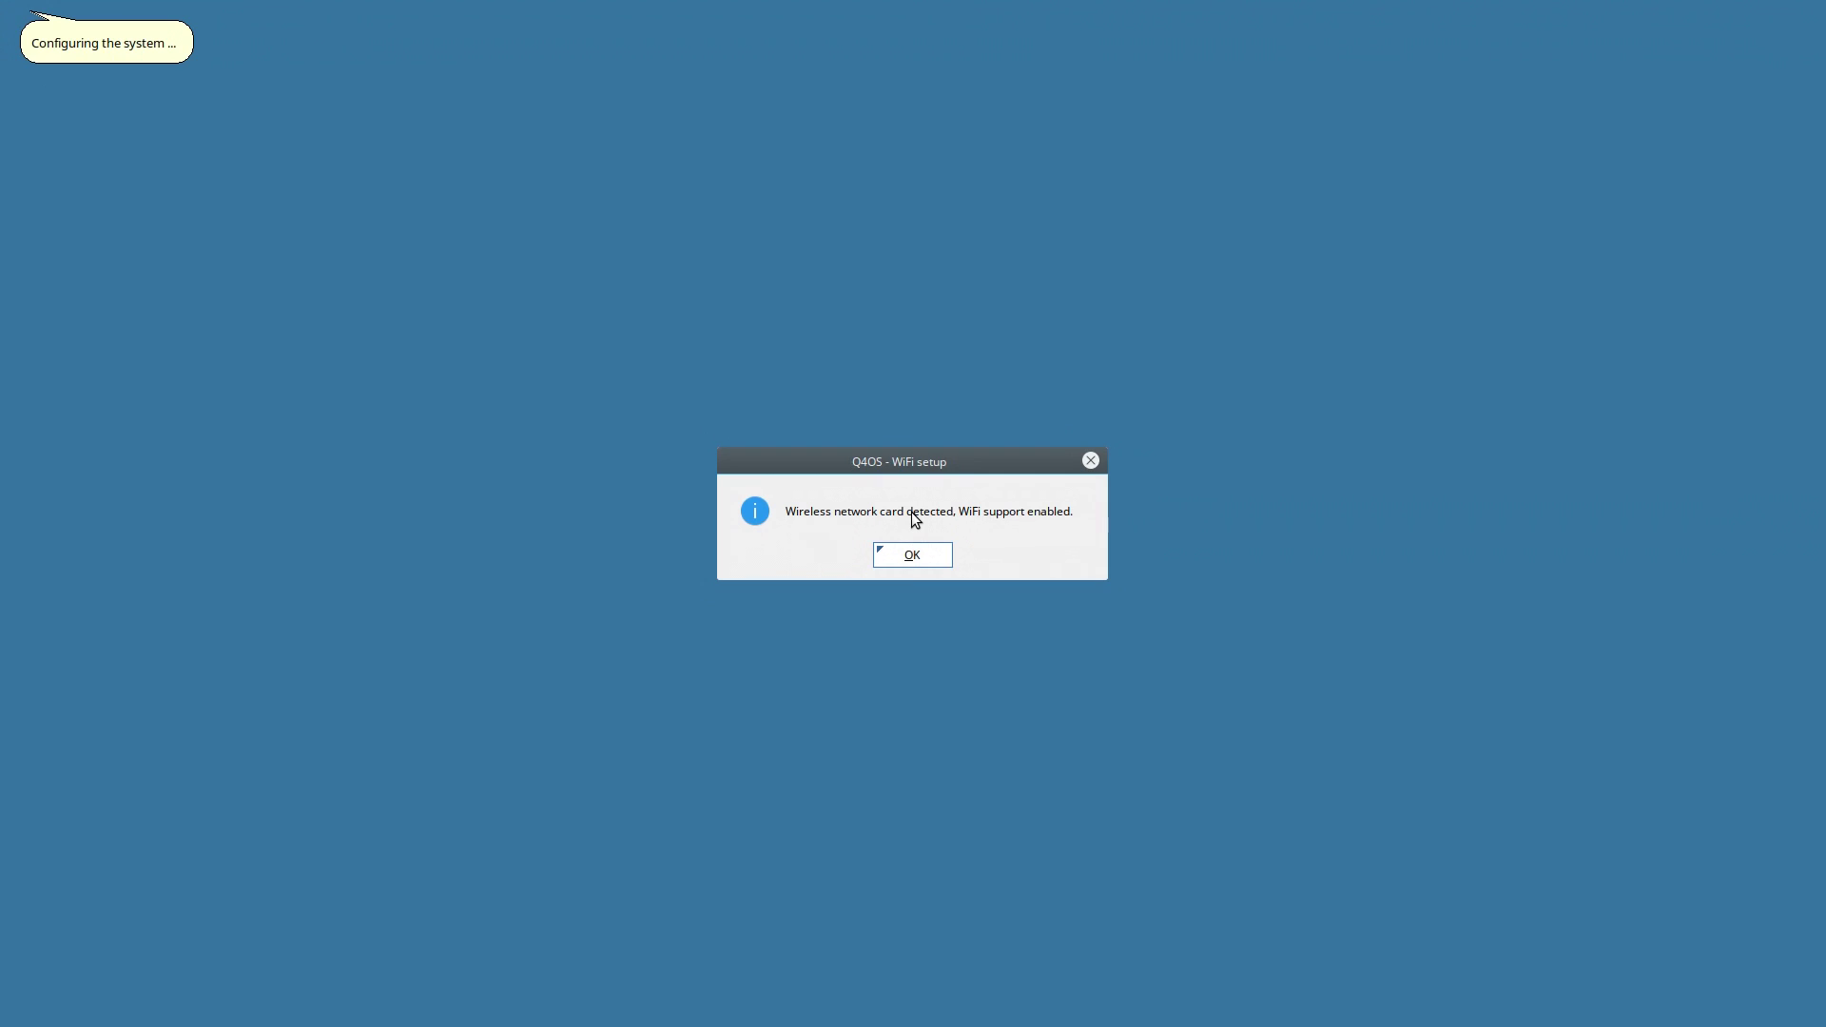
Acknowledge WiFi support, accept the NVIDIA driver offer, and run its setup wizard through Install
left_click(912, 555)
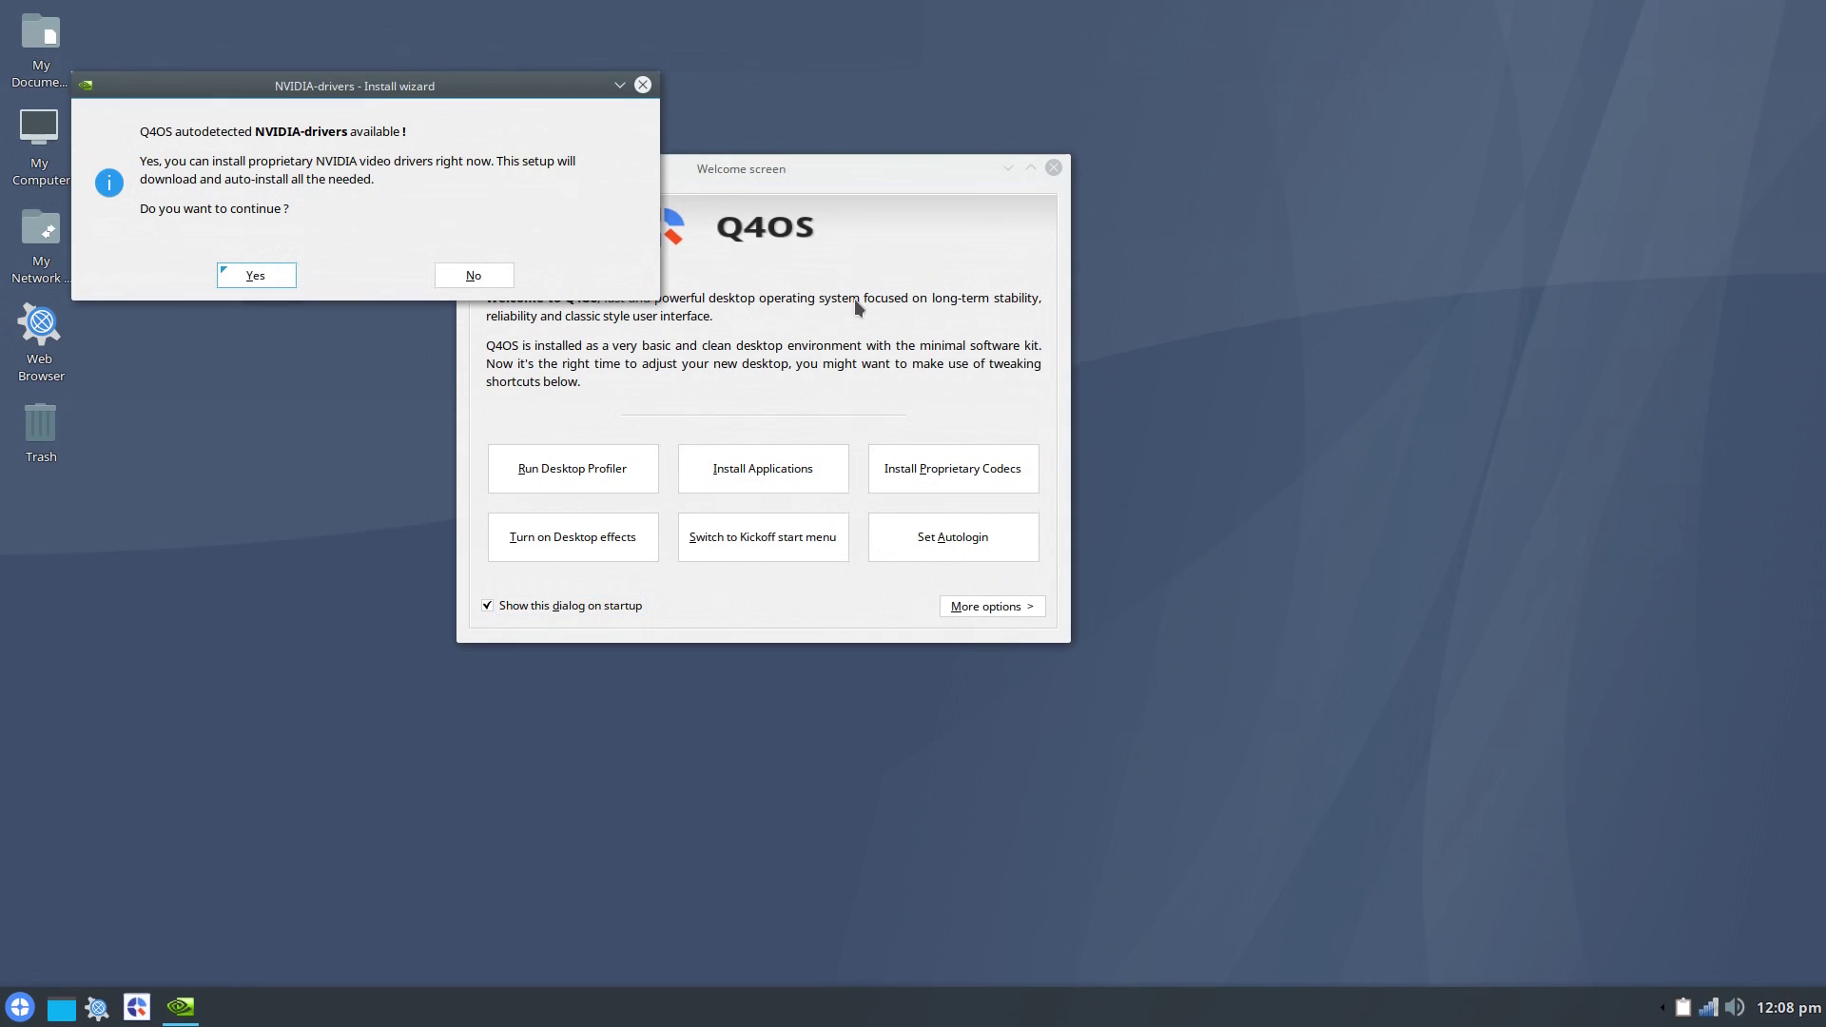
left_click(254, 283)
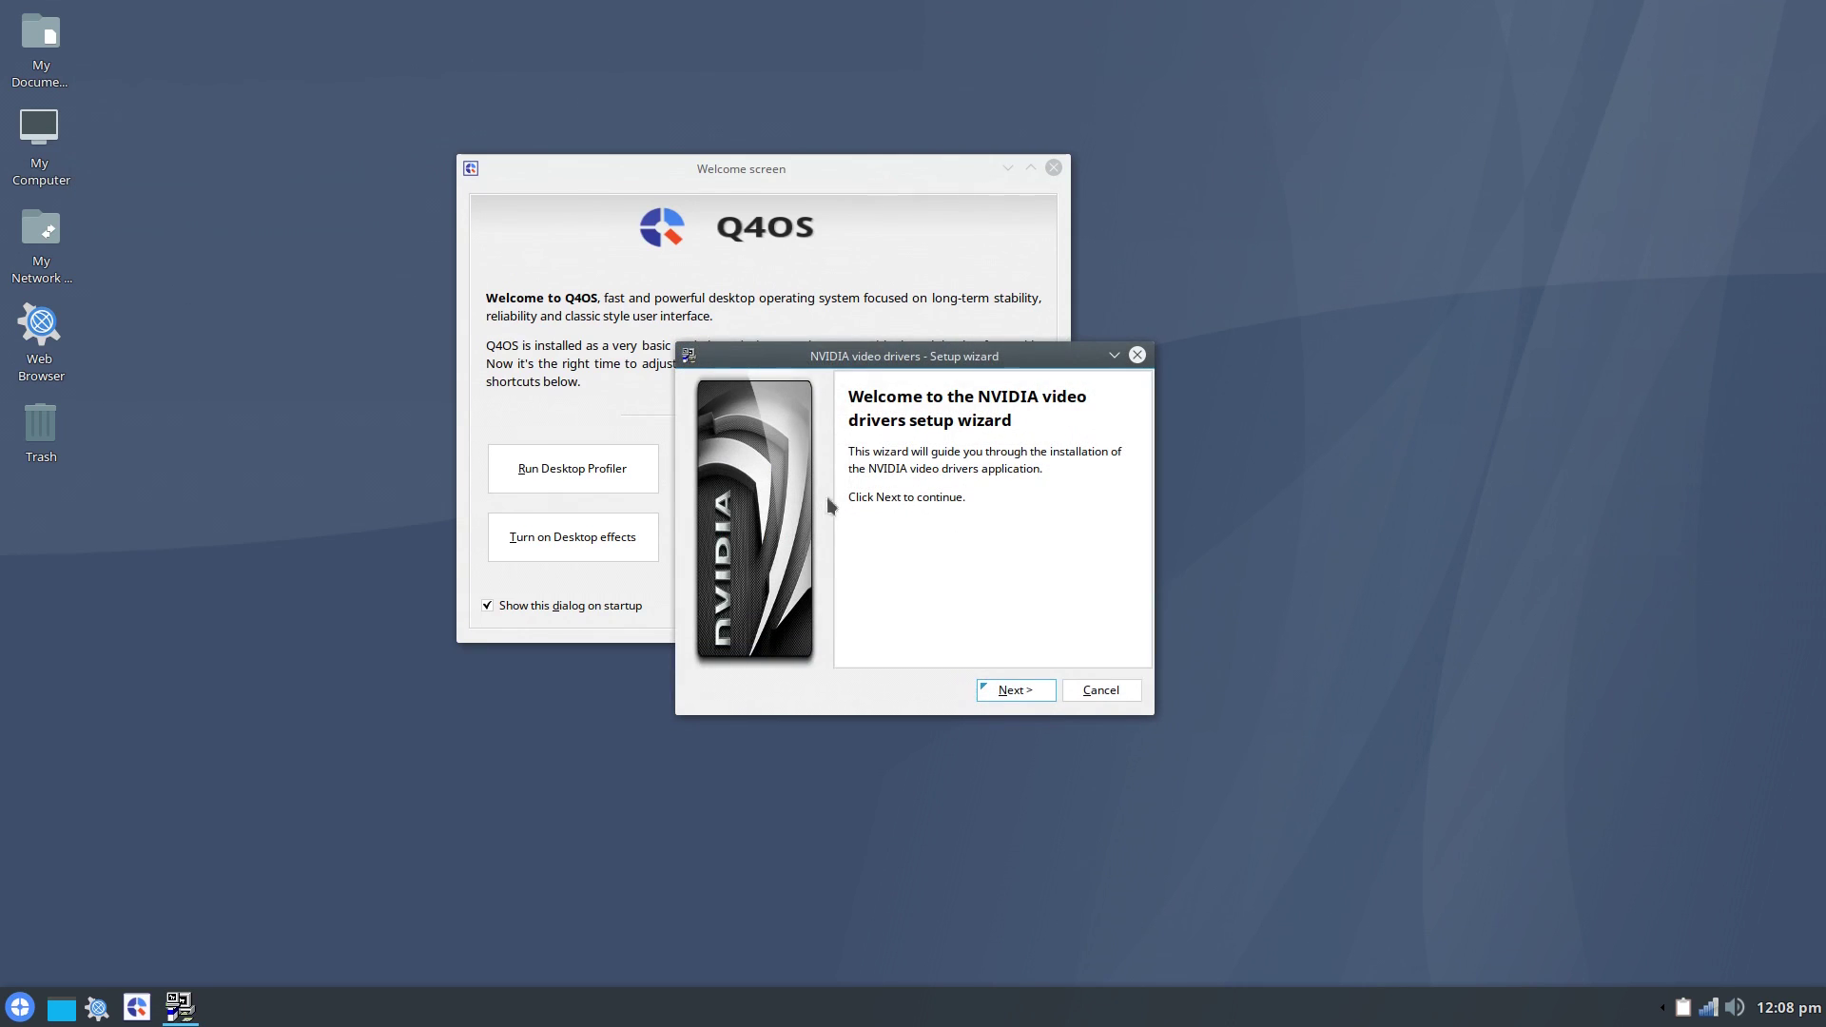
left_click(1010, 691)
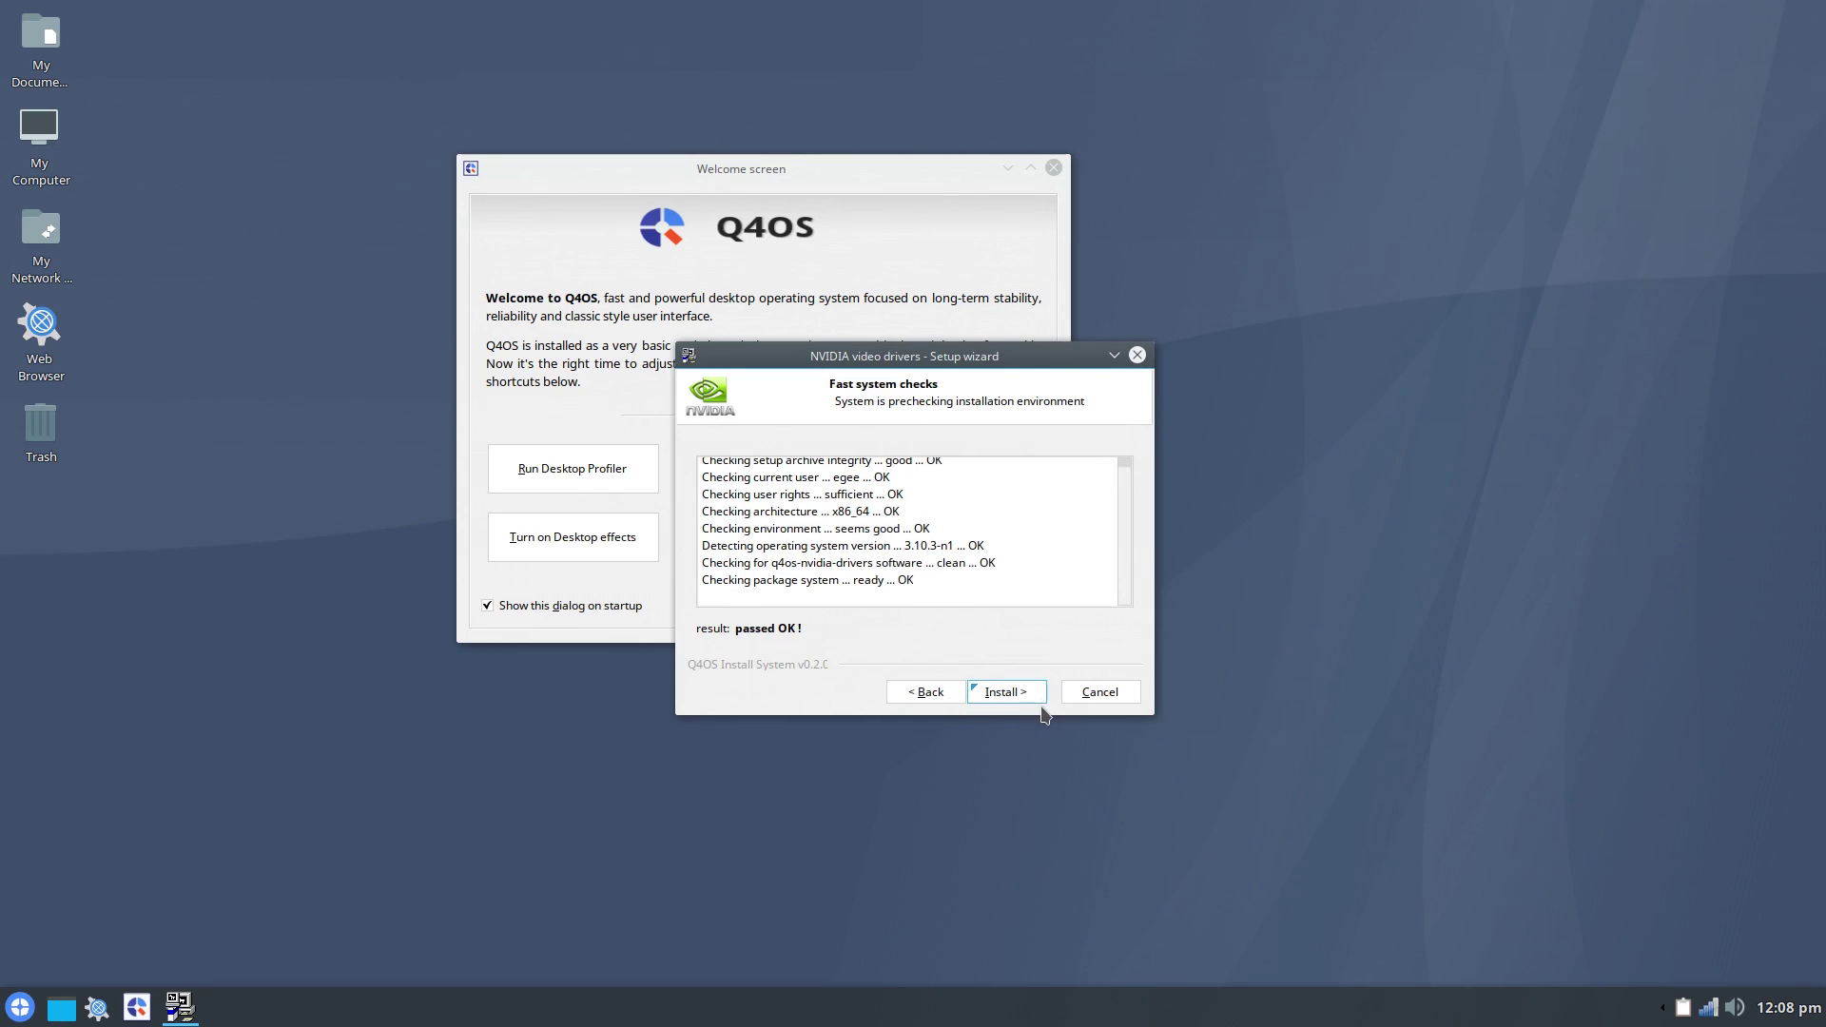
left_click(1006, 694)
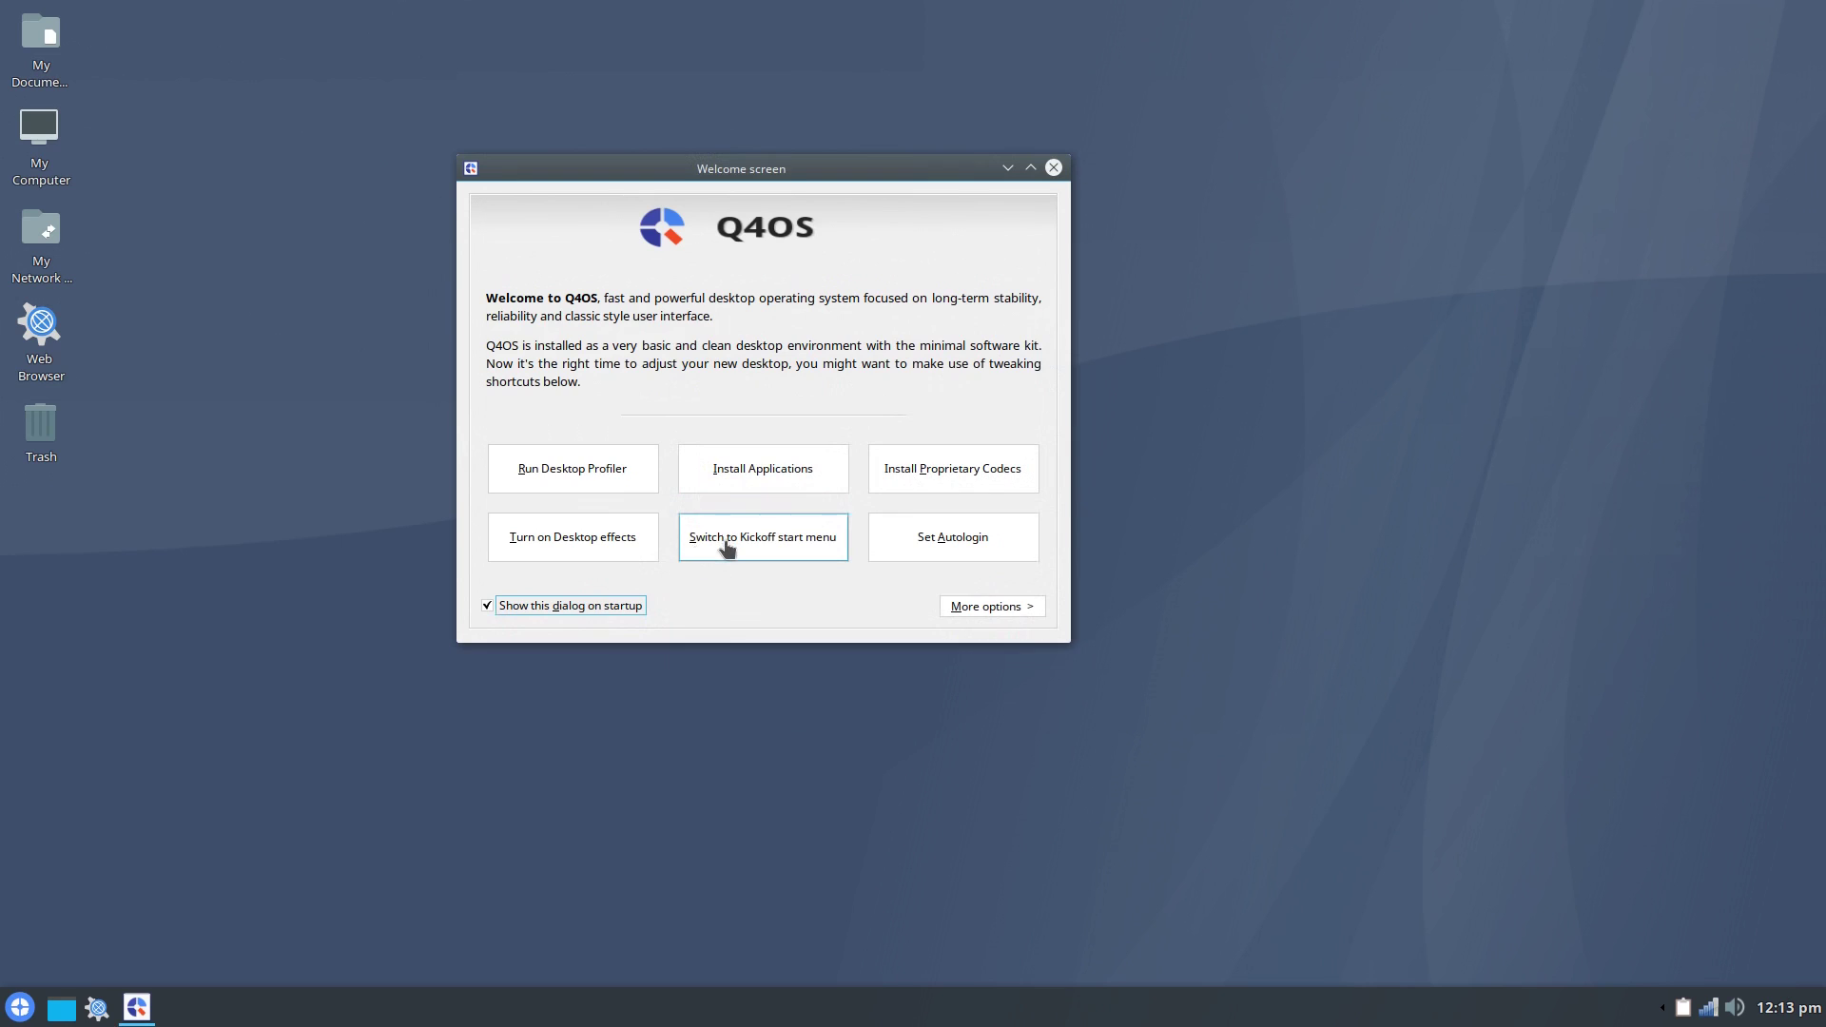
Switch the start menu to the Bourbon style and apply it
left_click(726, 540)
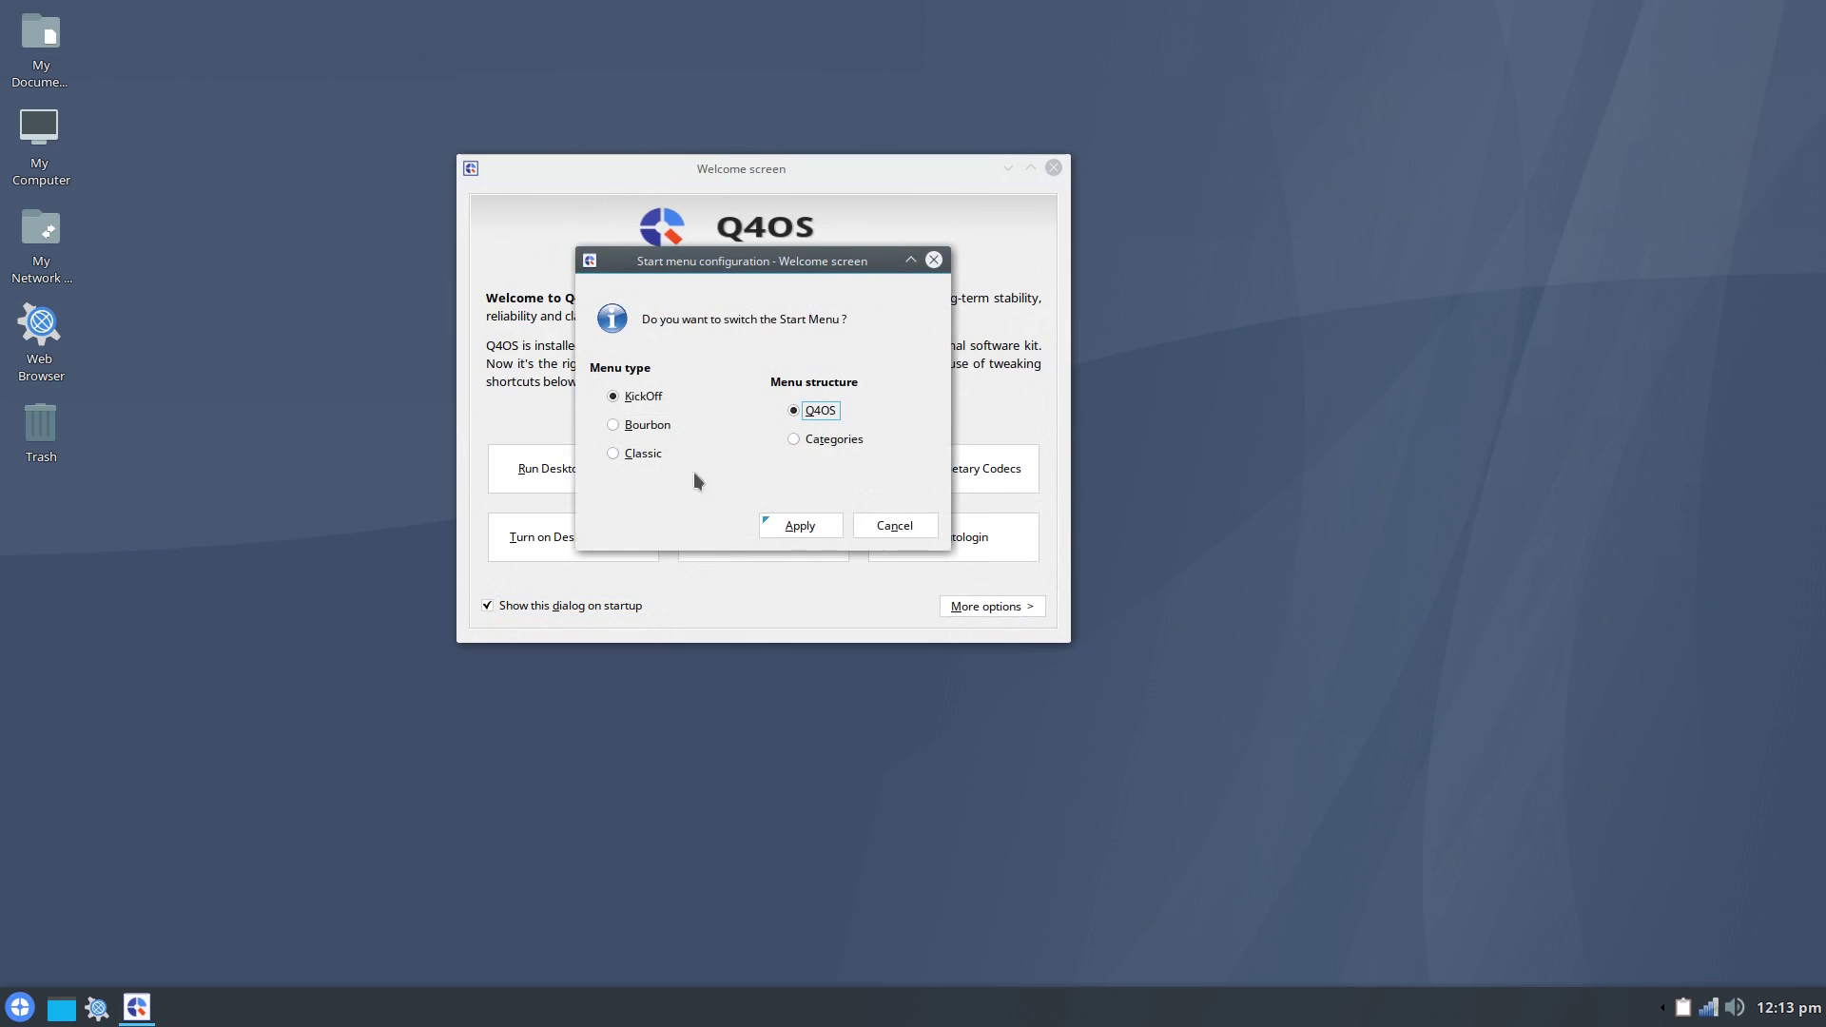
left_click(613, 424)
left_click(808, 529)
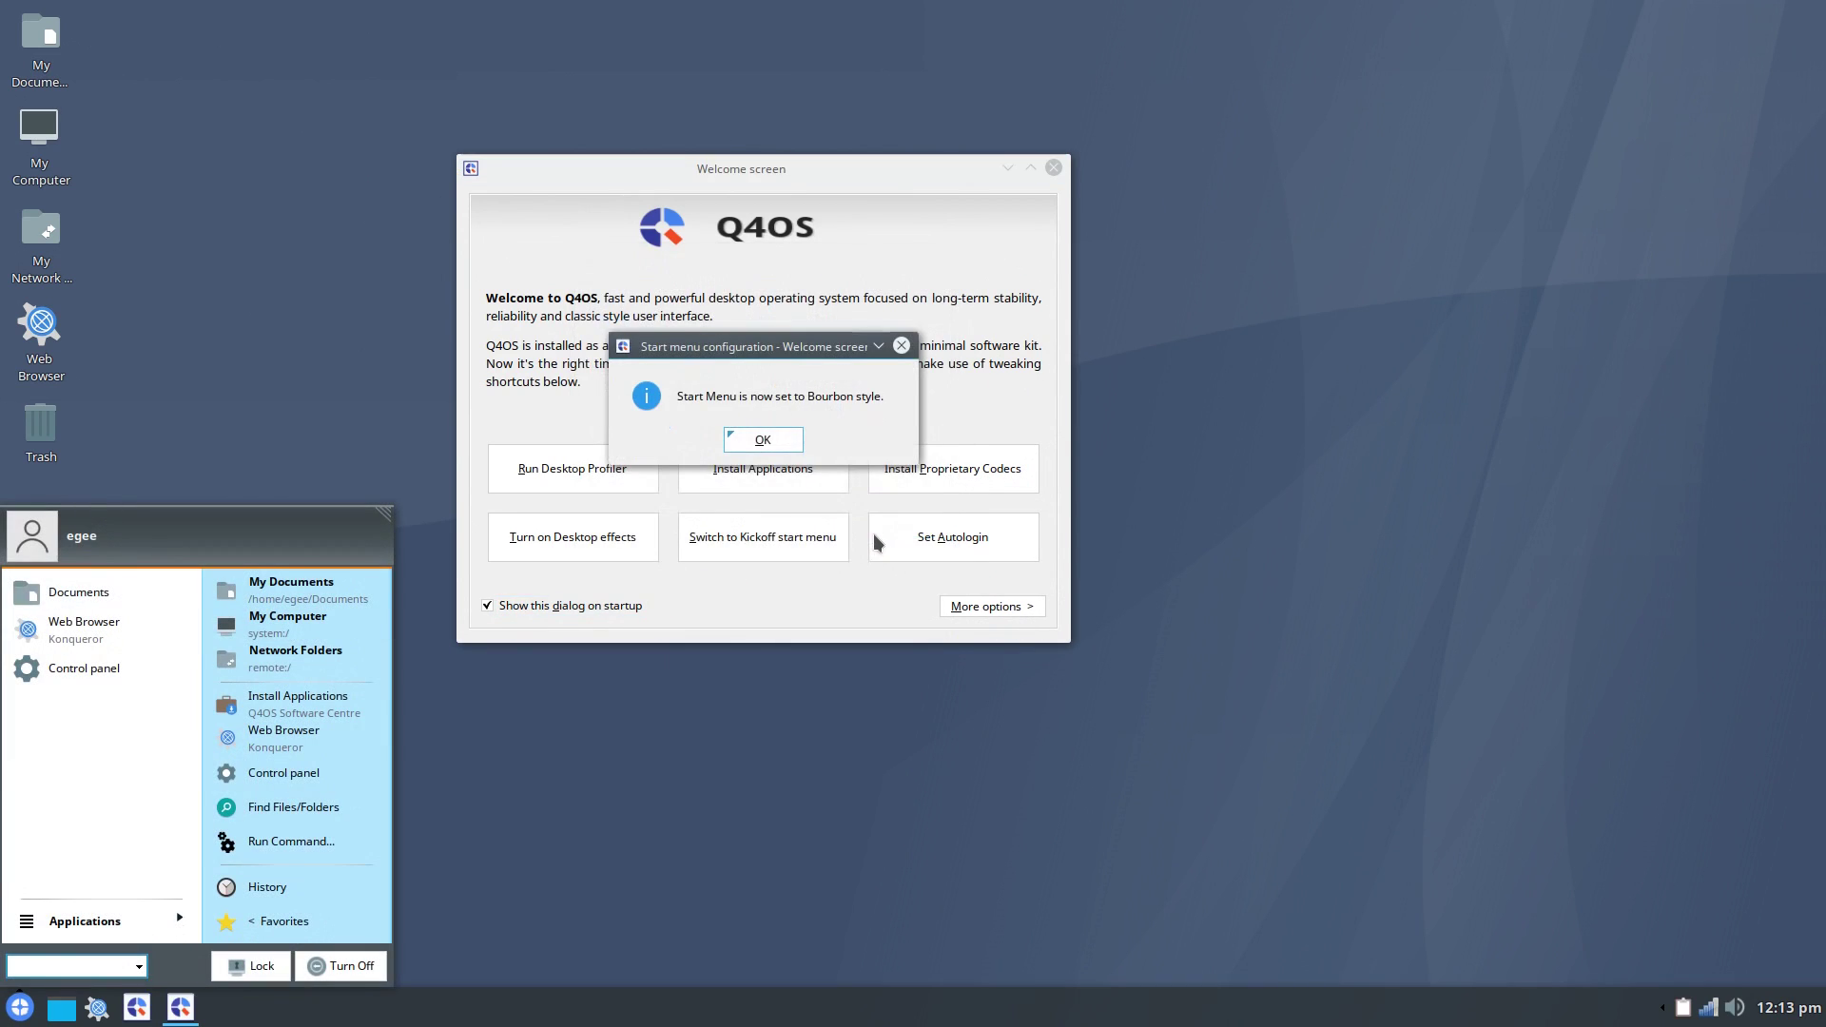
left_click(771, 444)
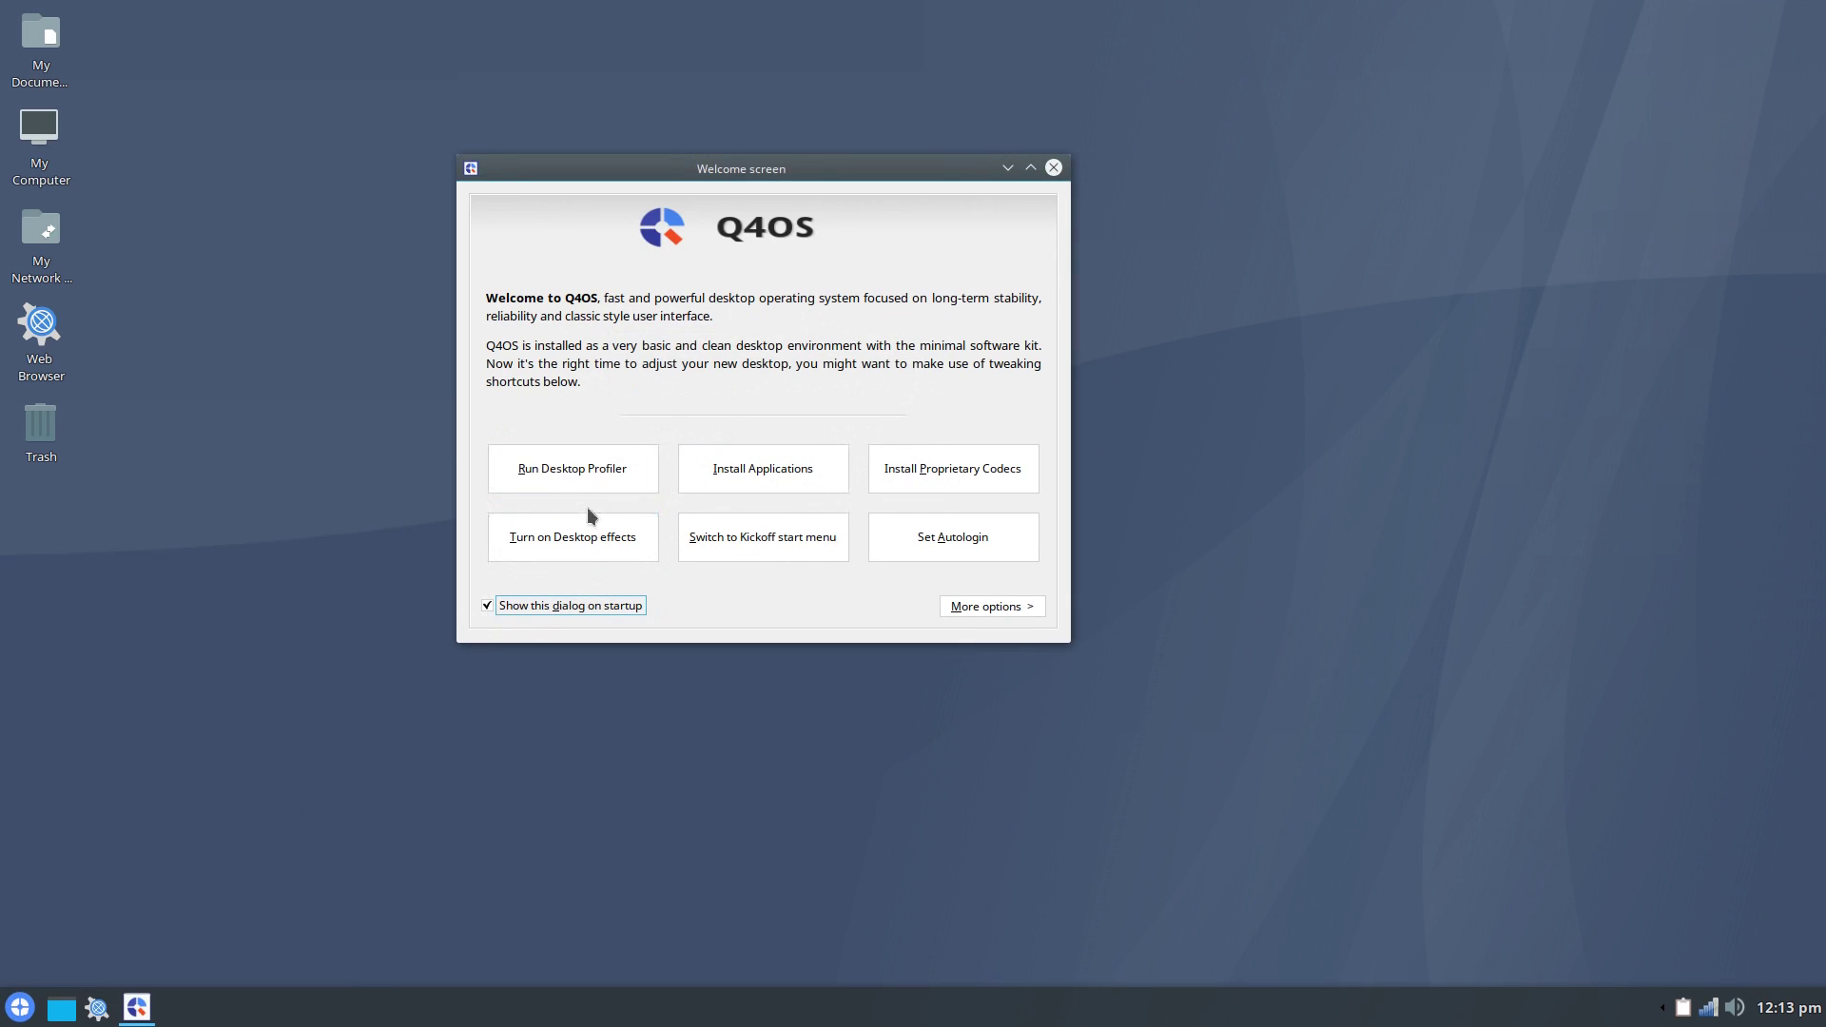
Turn on desktop effects, then launch the Desktop Profiler
left_click(596, 540)
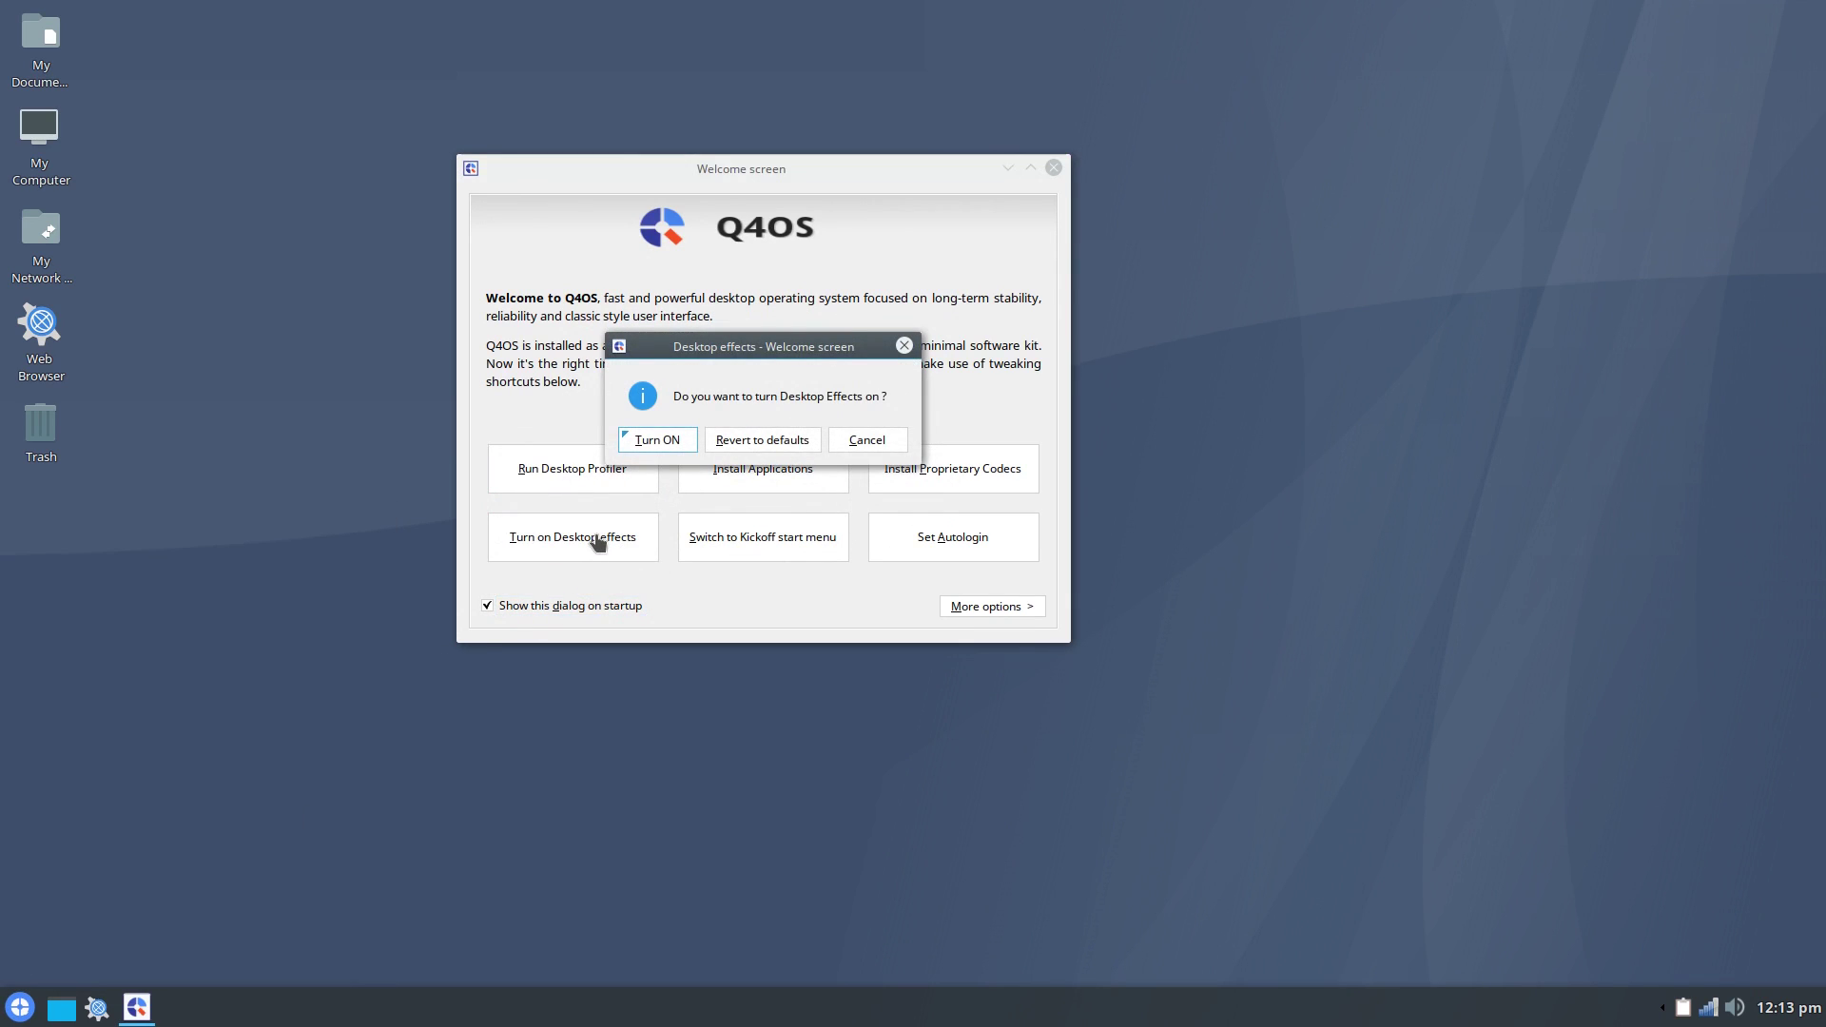
left_click(672, 442)
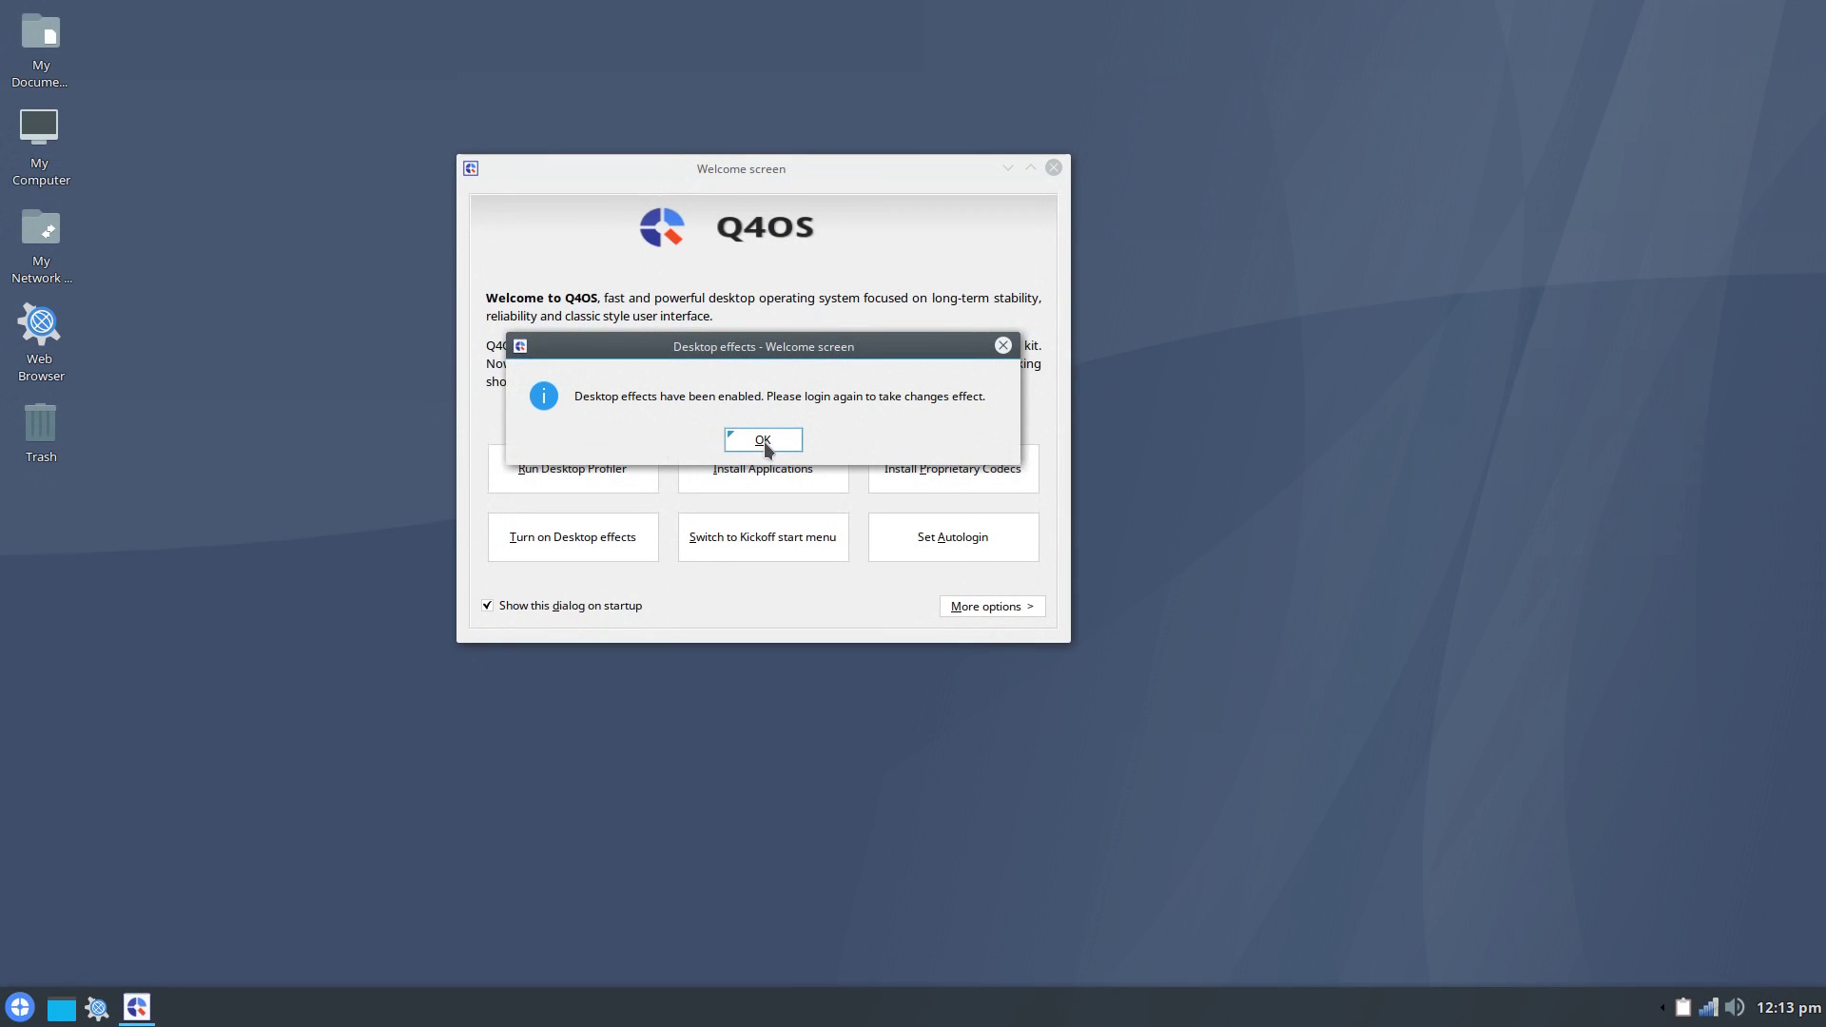
left_click(786, 447)
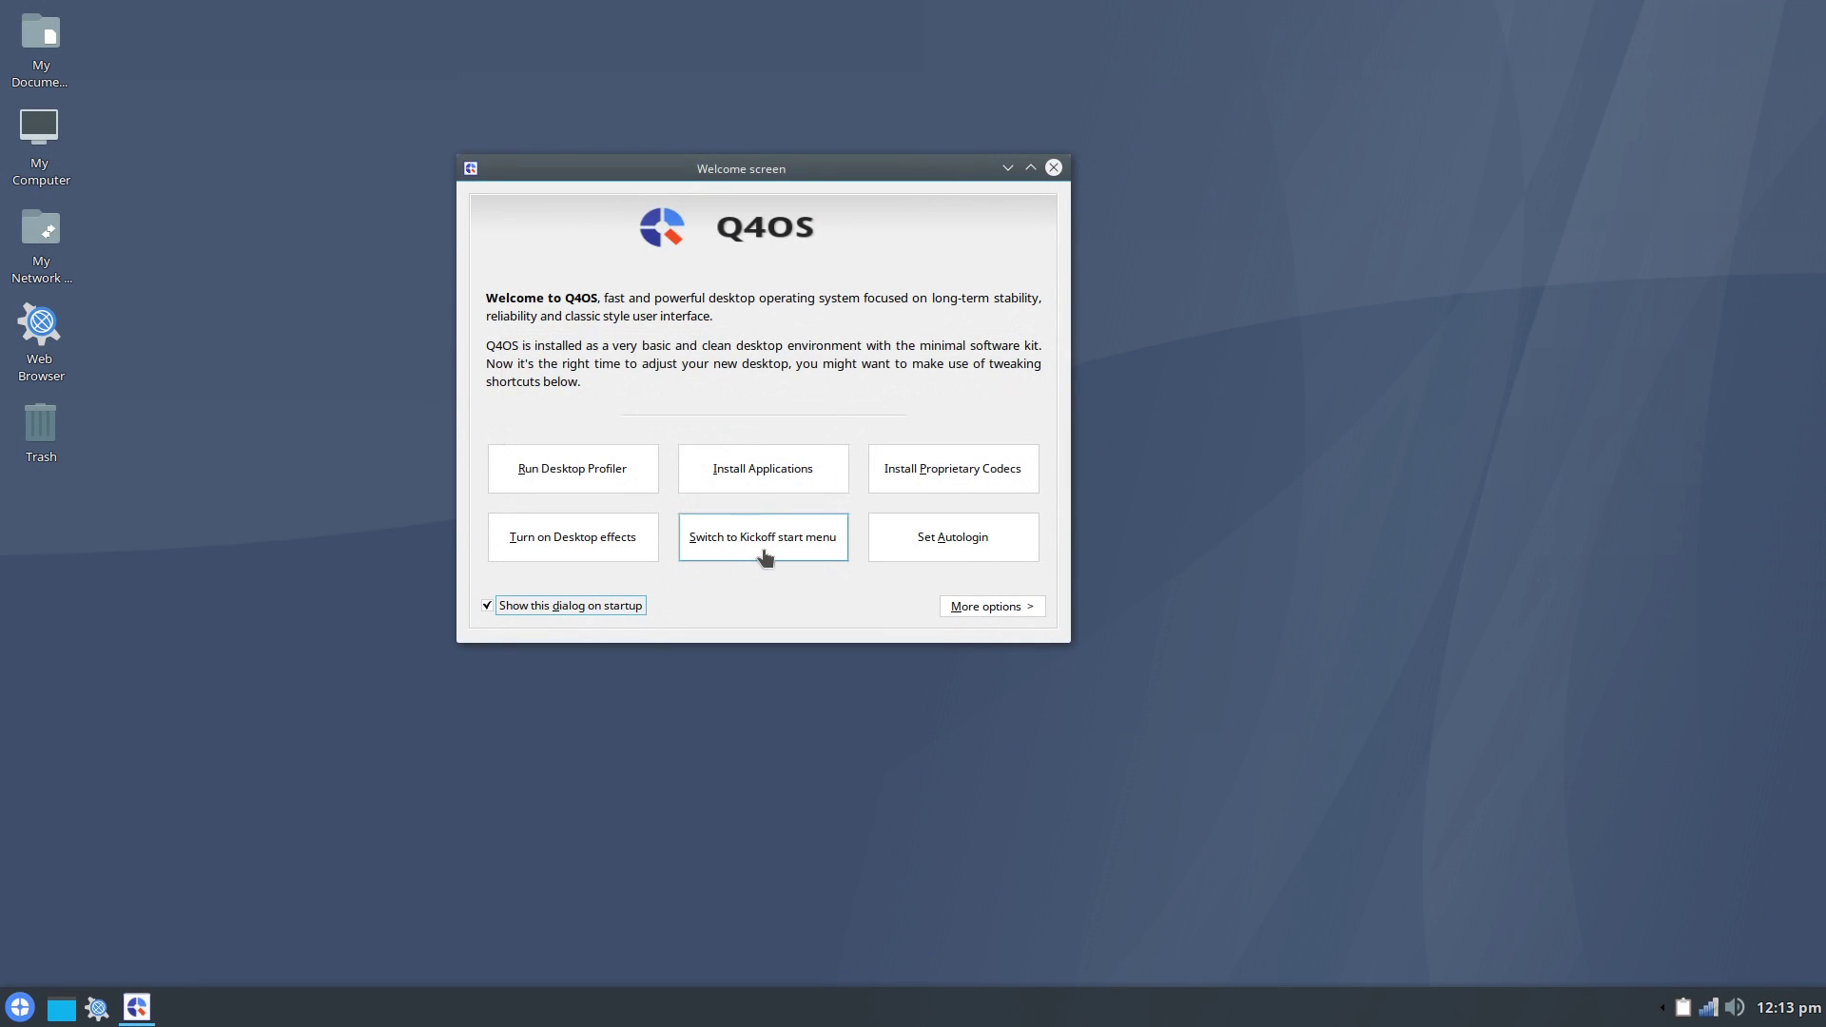
left_click(582, 482)
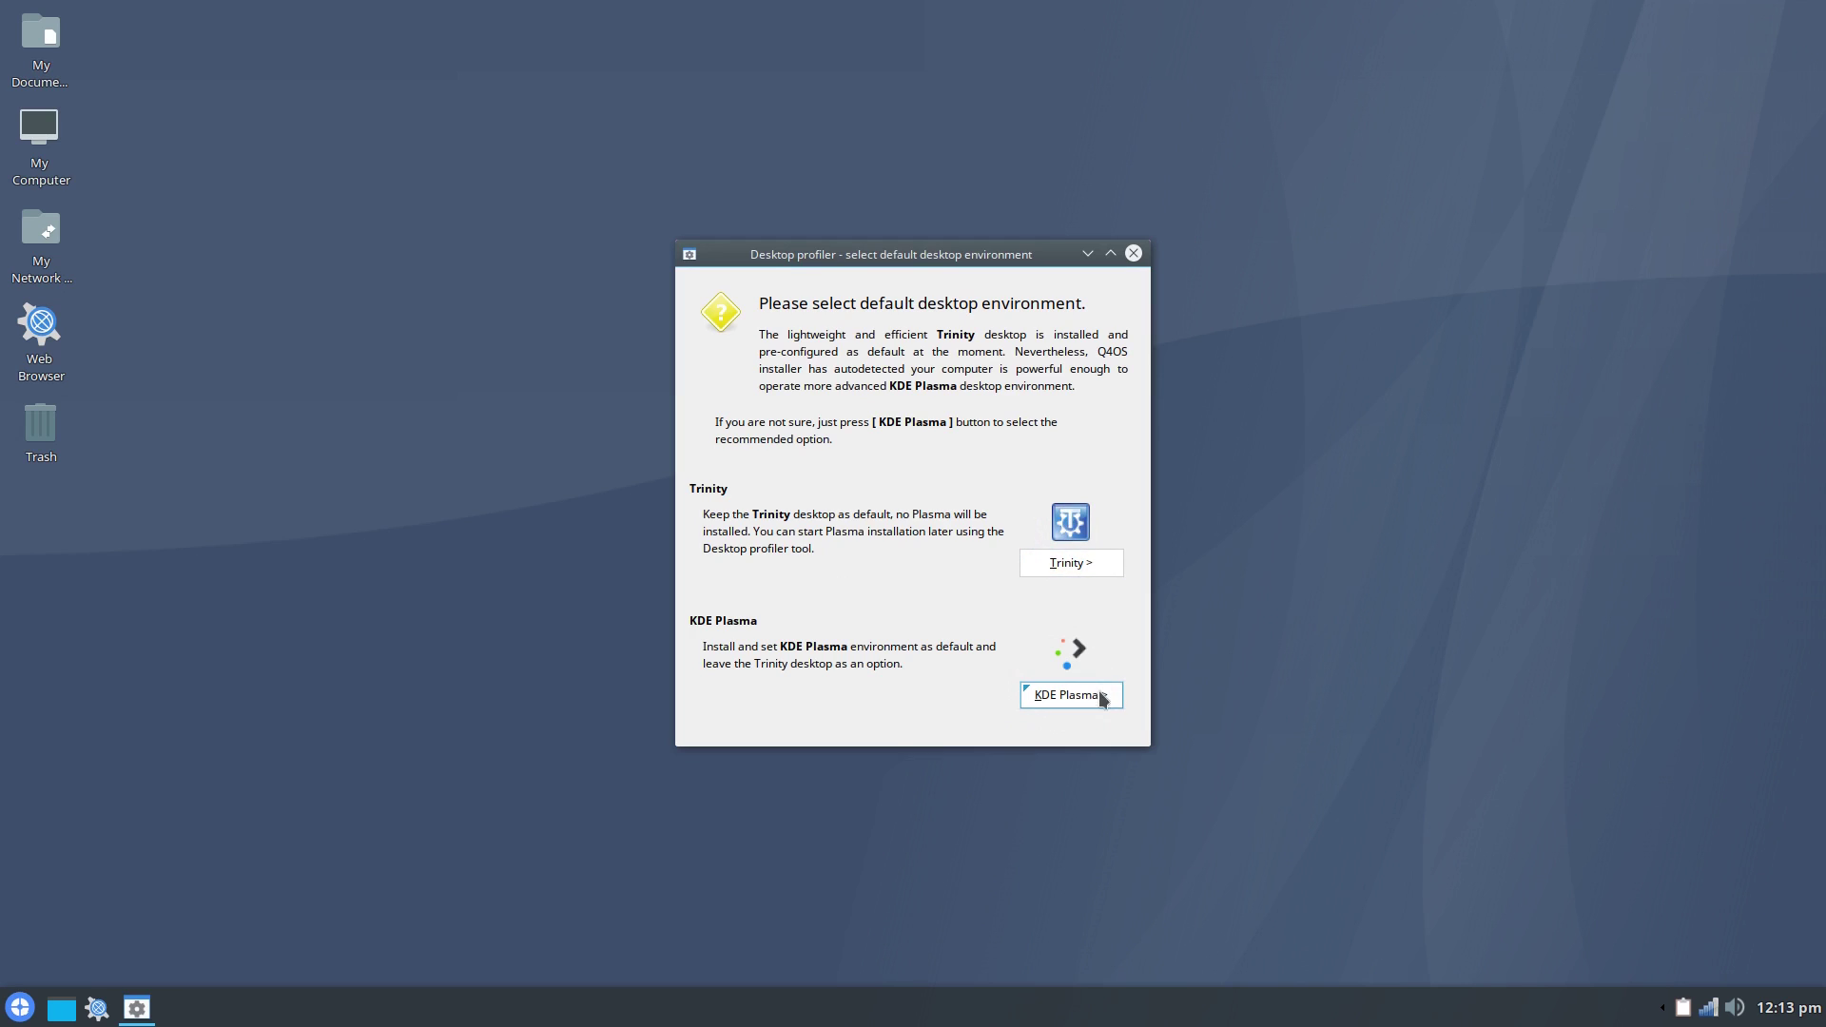
Keep Trinity as default desktop and install the Full featured Desktop profile
left_click(1078, 566)
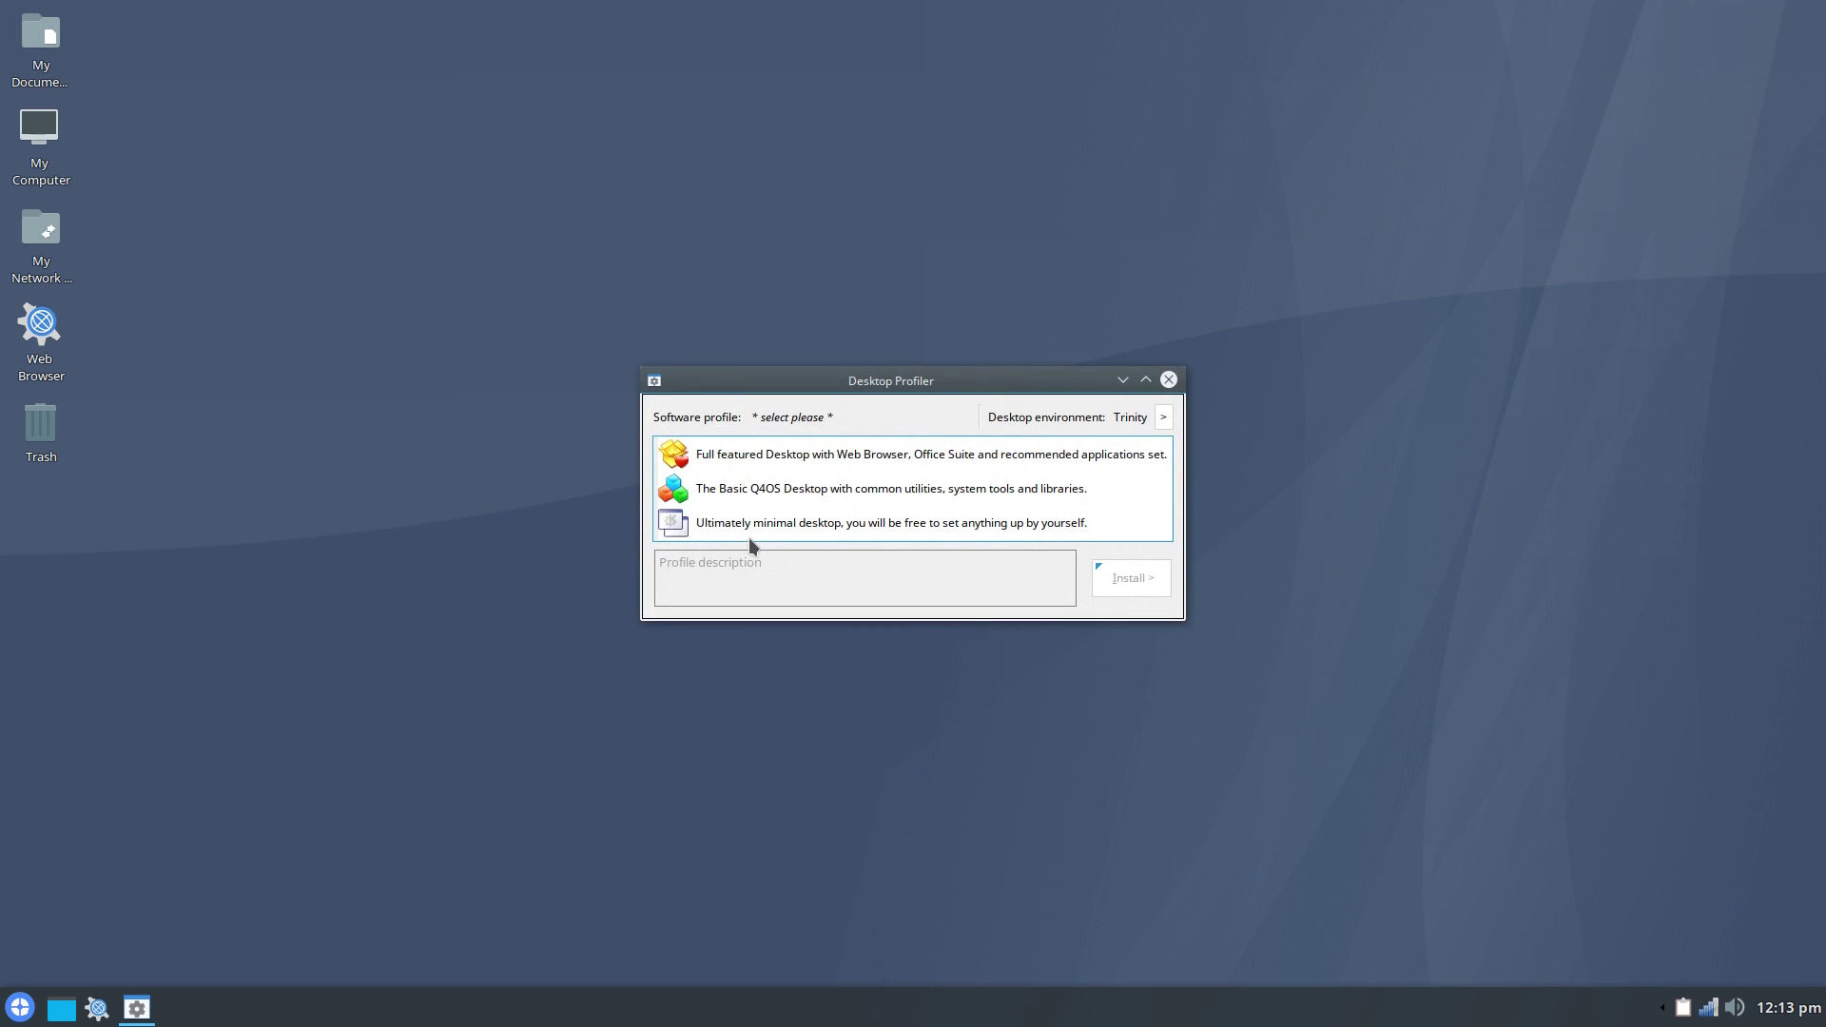
left_click(737, 464)
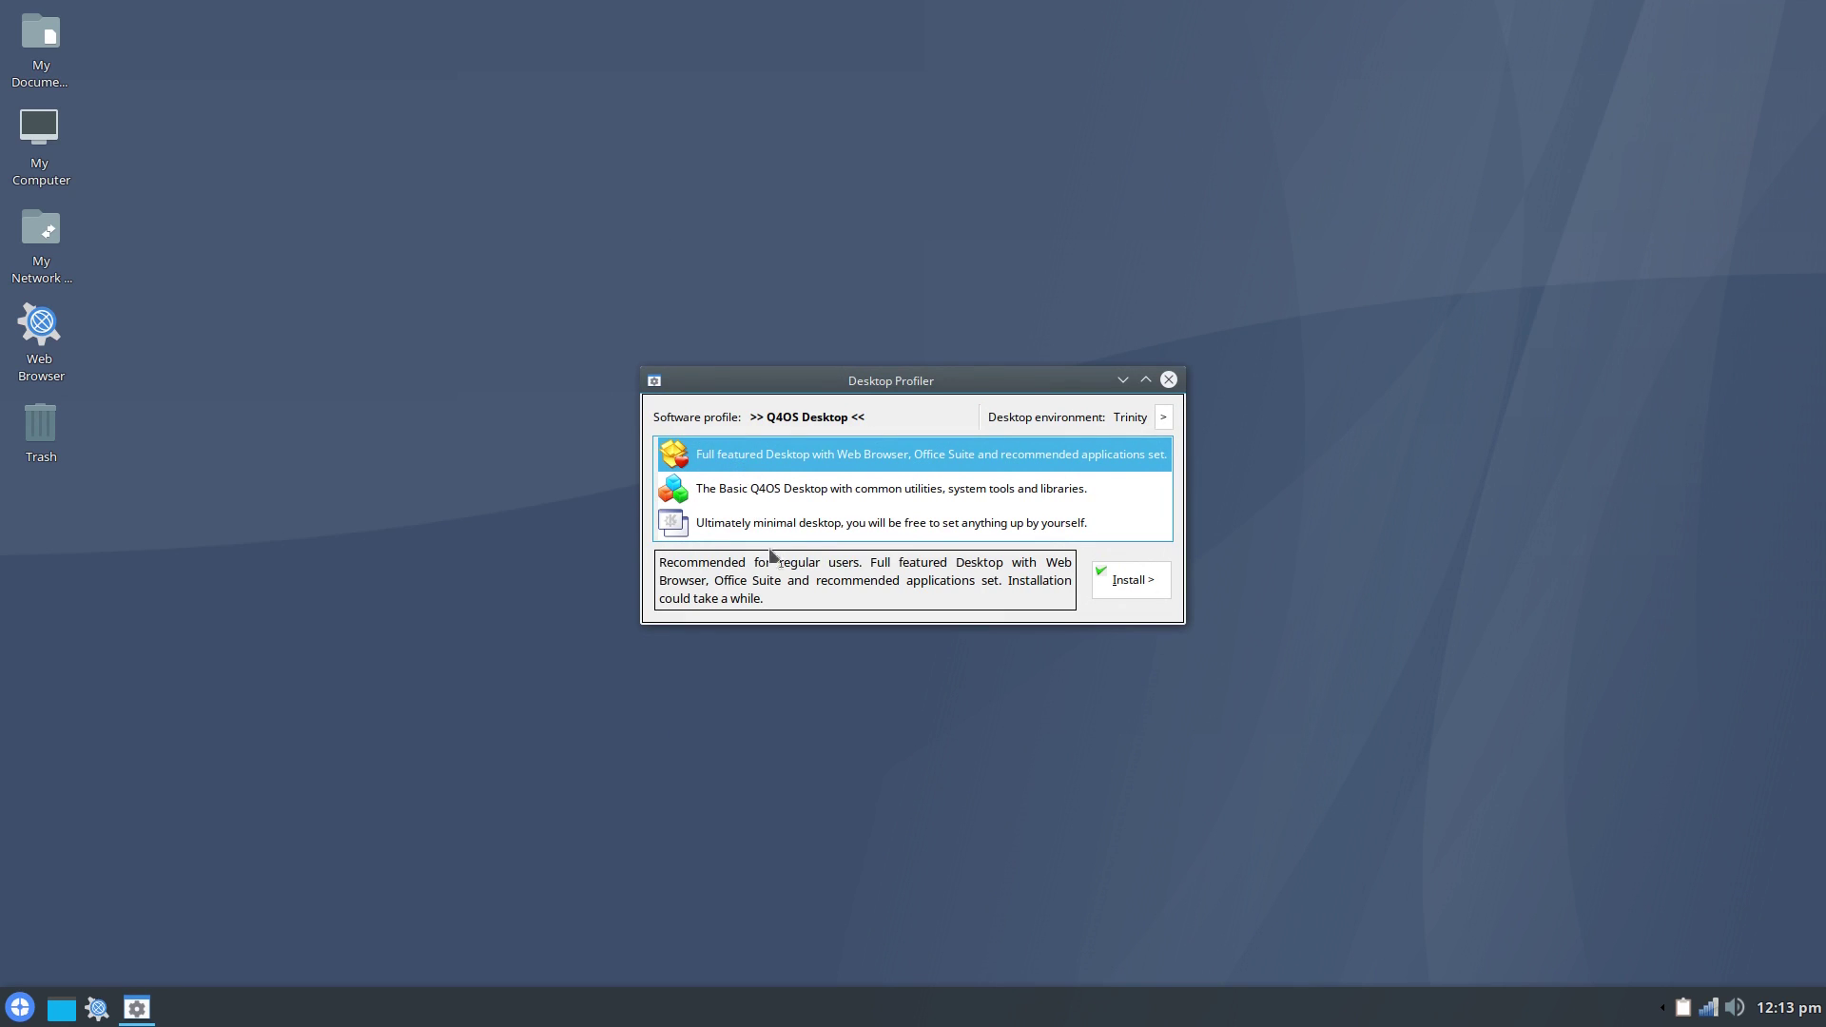
left_click(1109, 587)
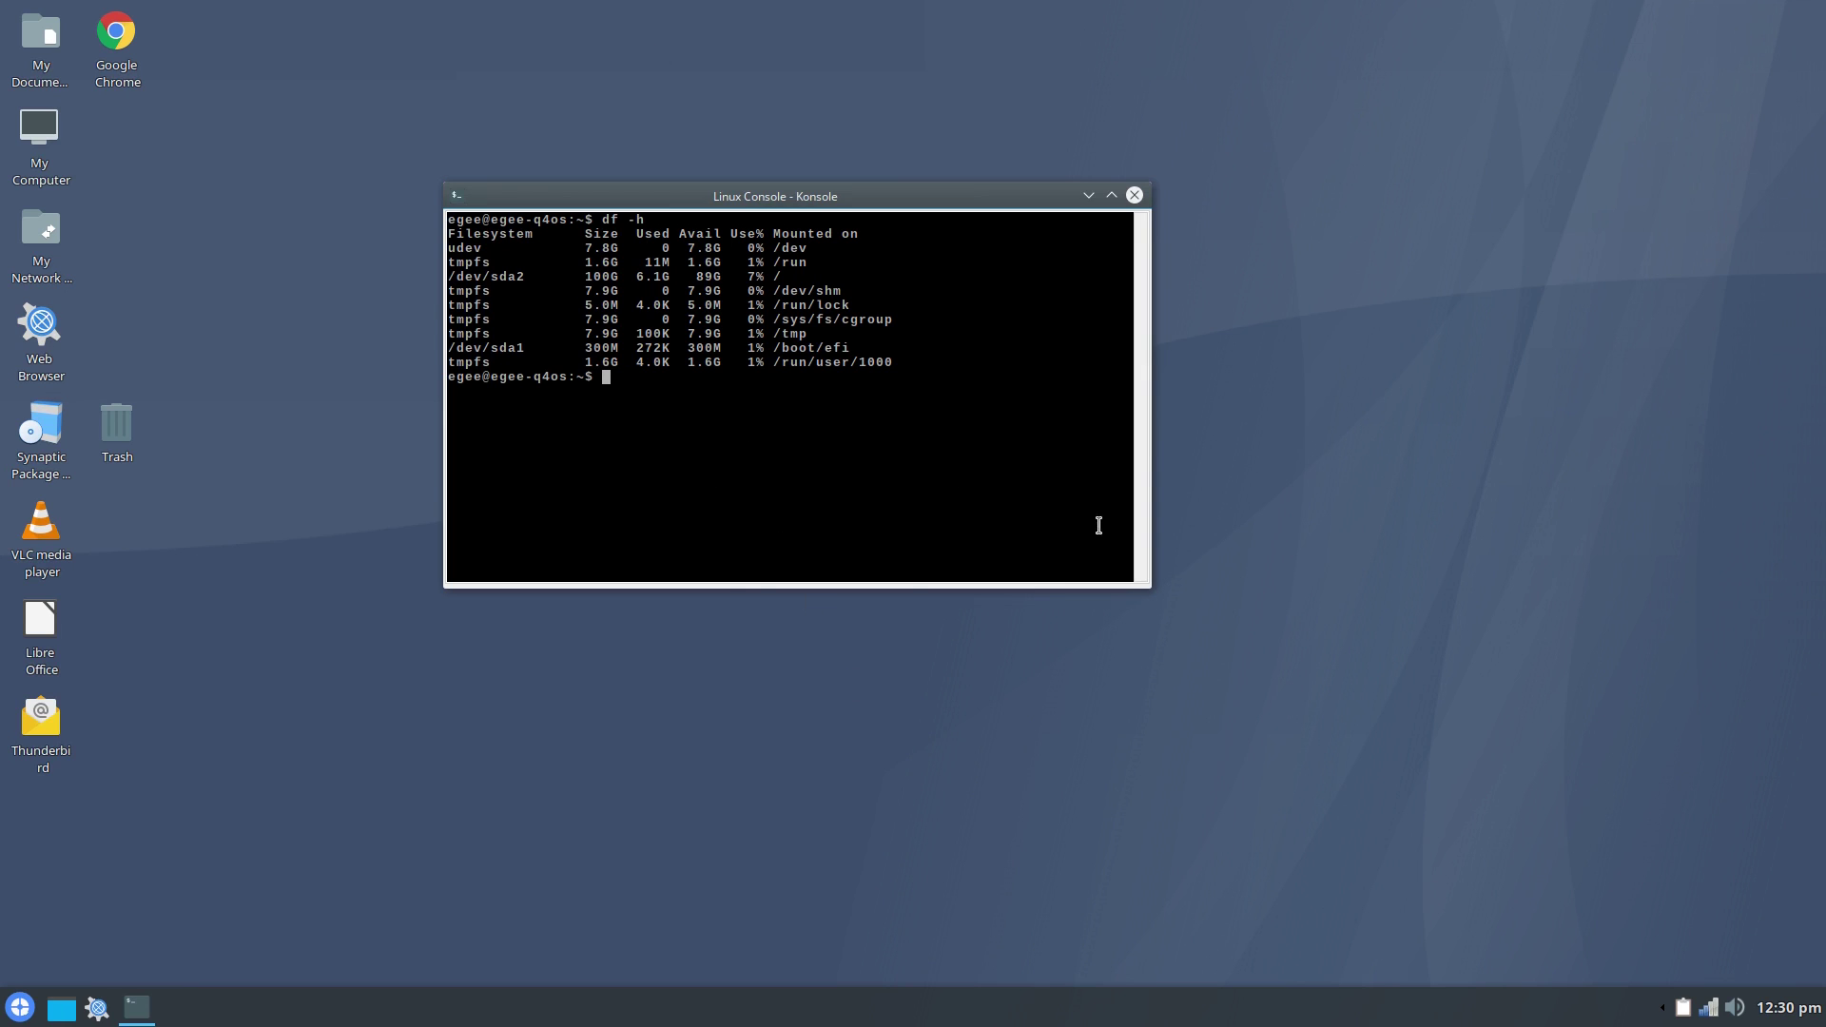
Enlarge Konsole, check memory with free -h (340Mi used), then launch htop
left_click_drag(1150, 587, 1430, 777)
type("free -h")
key("Return")
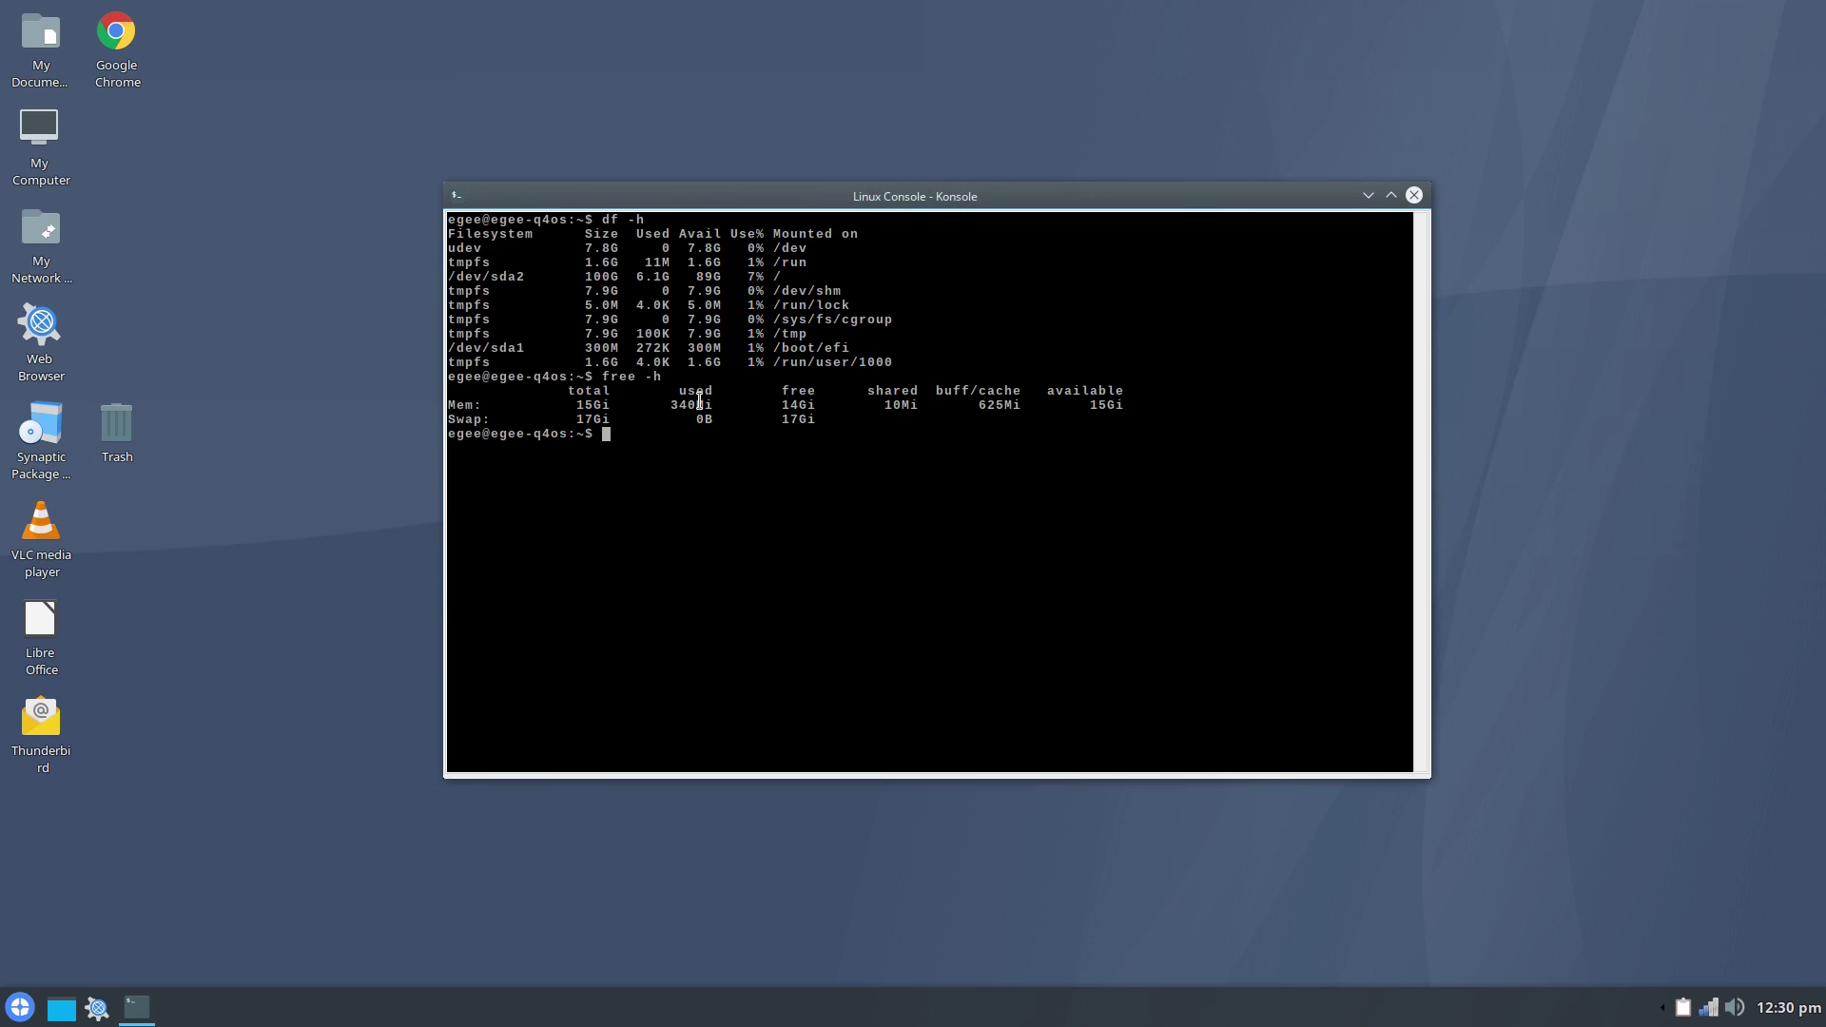
double_click(699, 402)
type("htop")
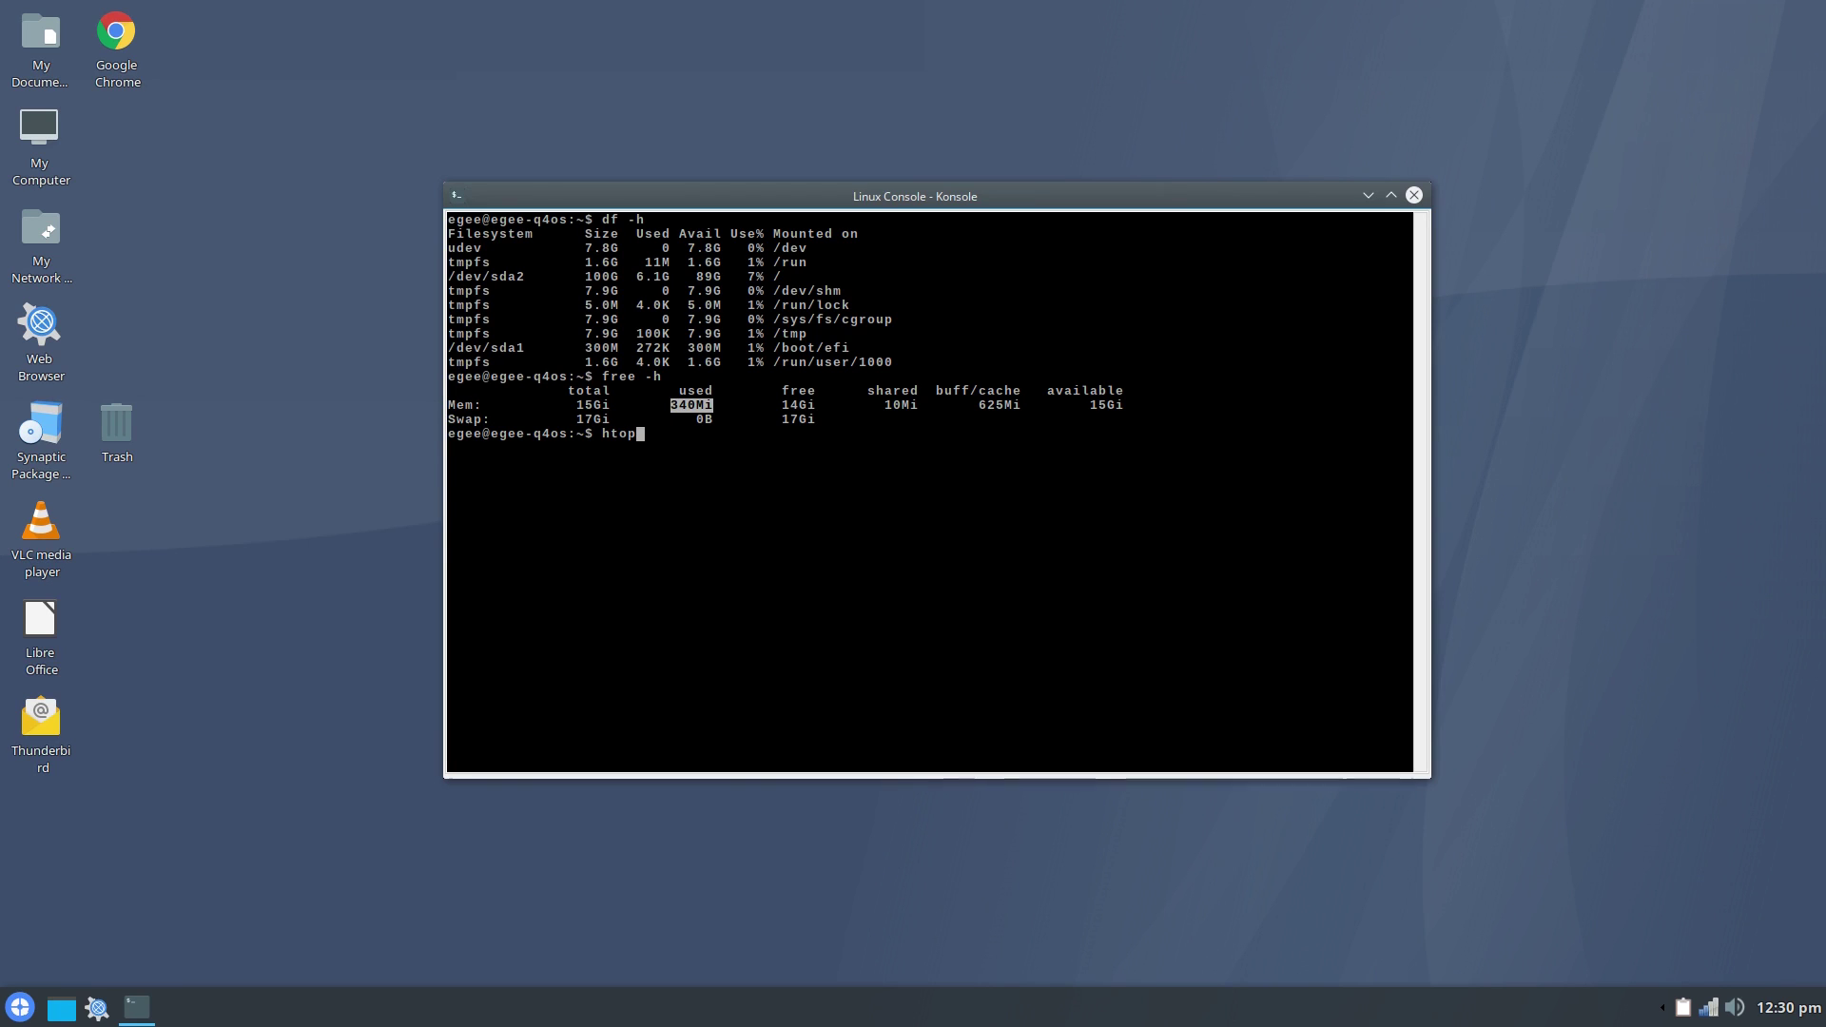
key("Return")
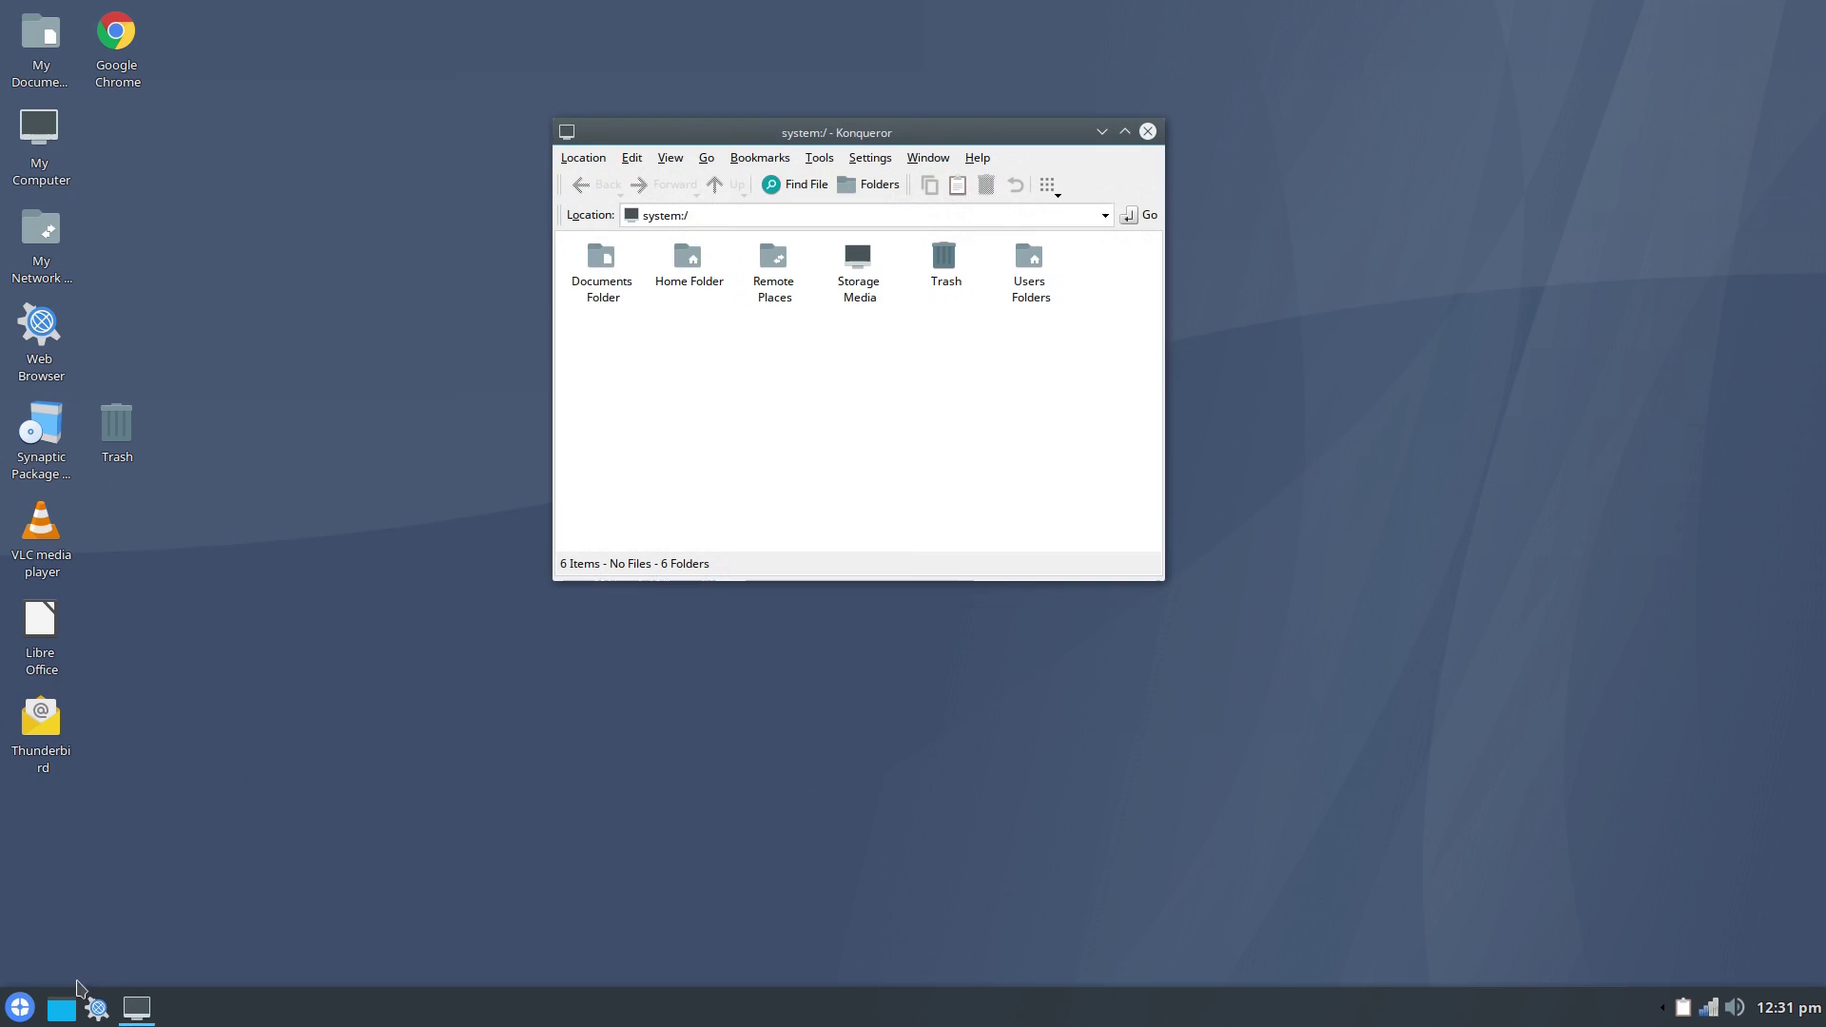
Open the Control panel from the start menu and rearrange the file manager windows
left_click(19, 1007)
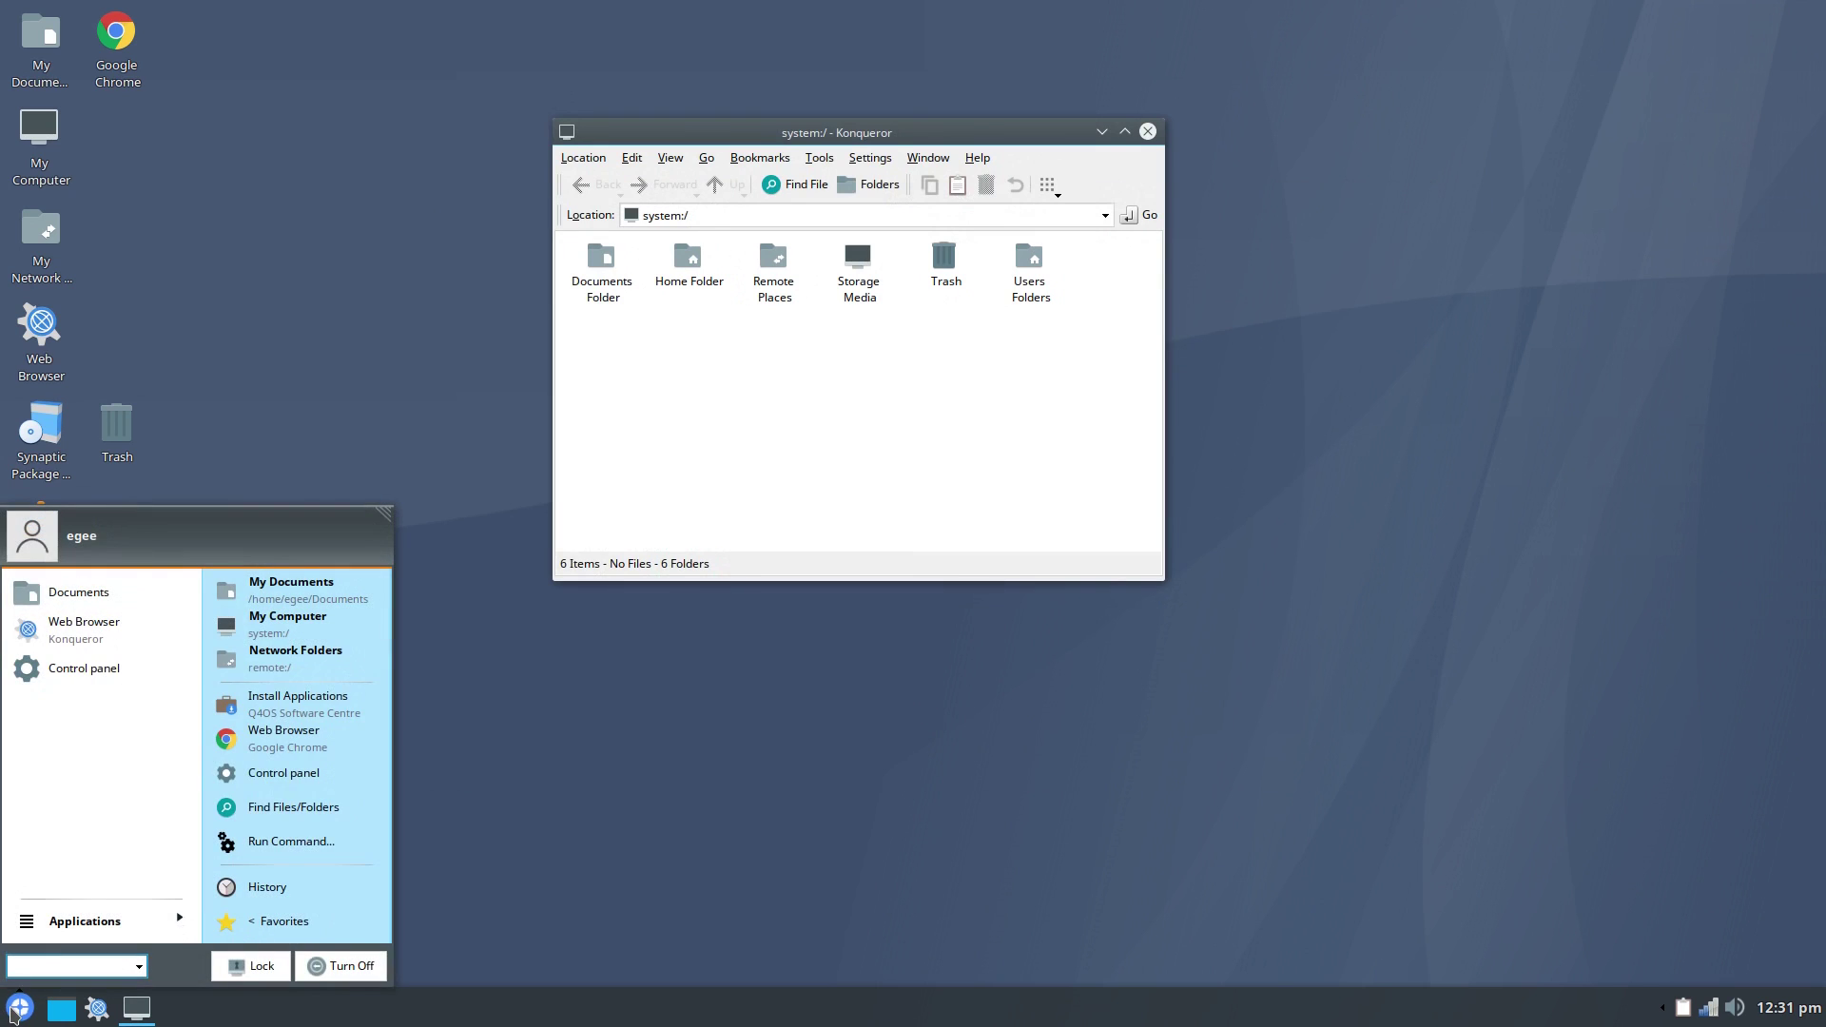
left_click(78, 668)
left_click_drag(829, 145, 444, 94)
left_click_drag(1607, 23, 1297, 282)
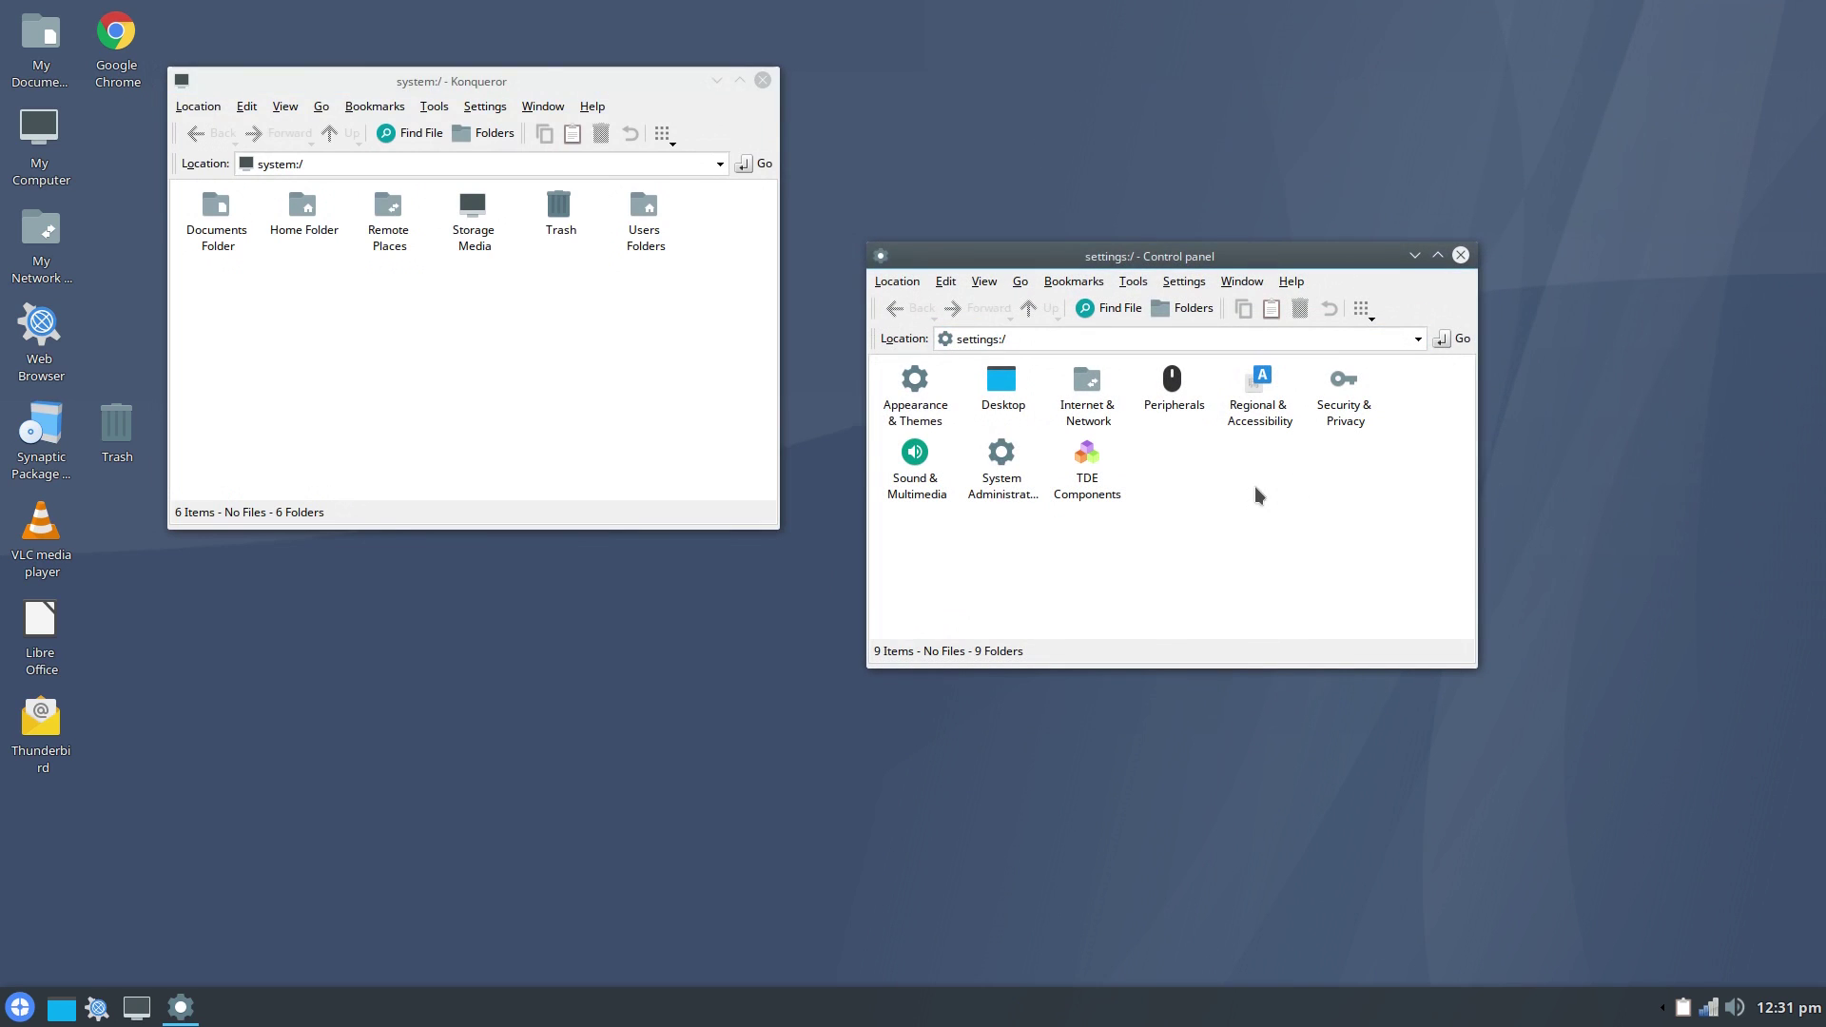
Open Appearance & Themes > Look Switcher and preview the Wine_Classic and Spring themes
left_click(916, 394)
left_click(917, 386)
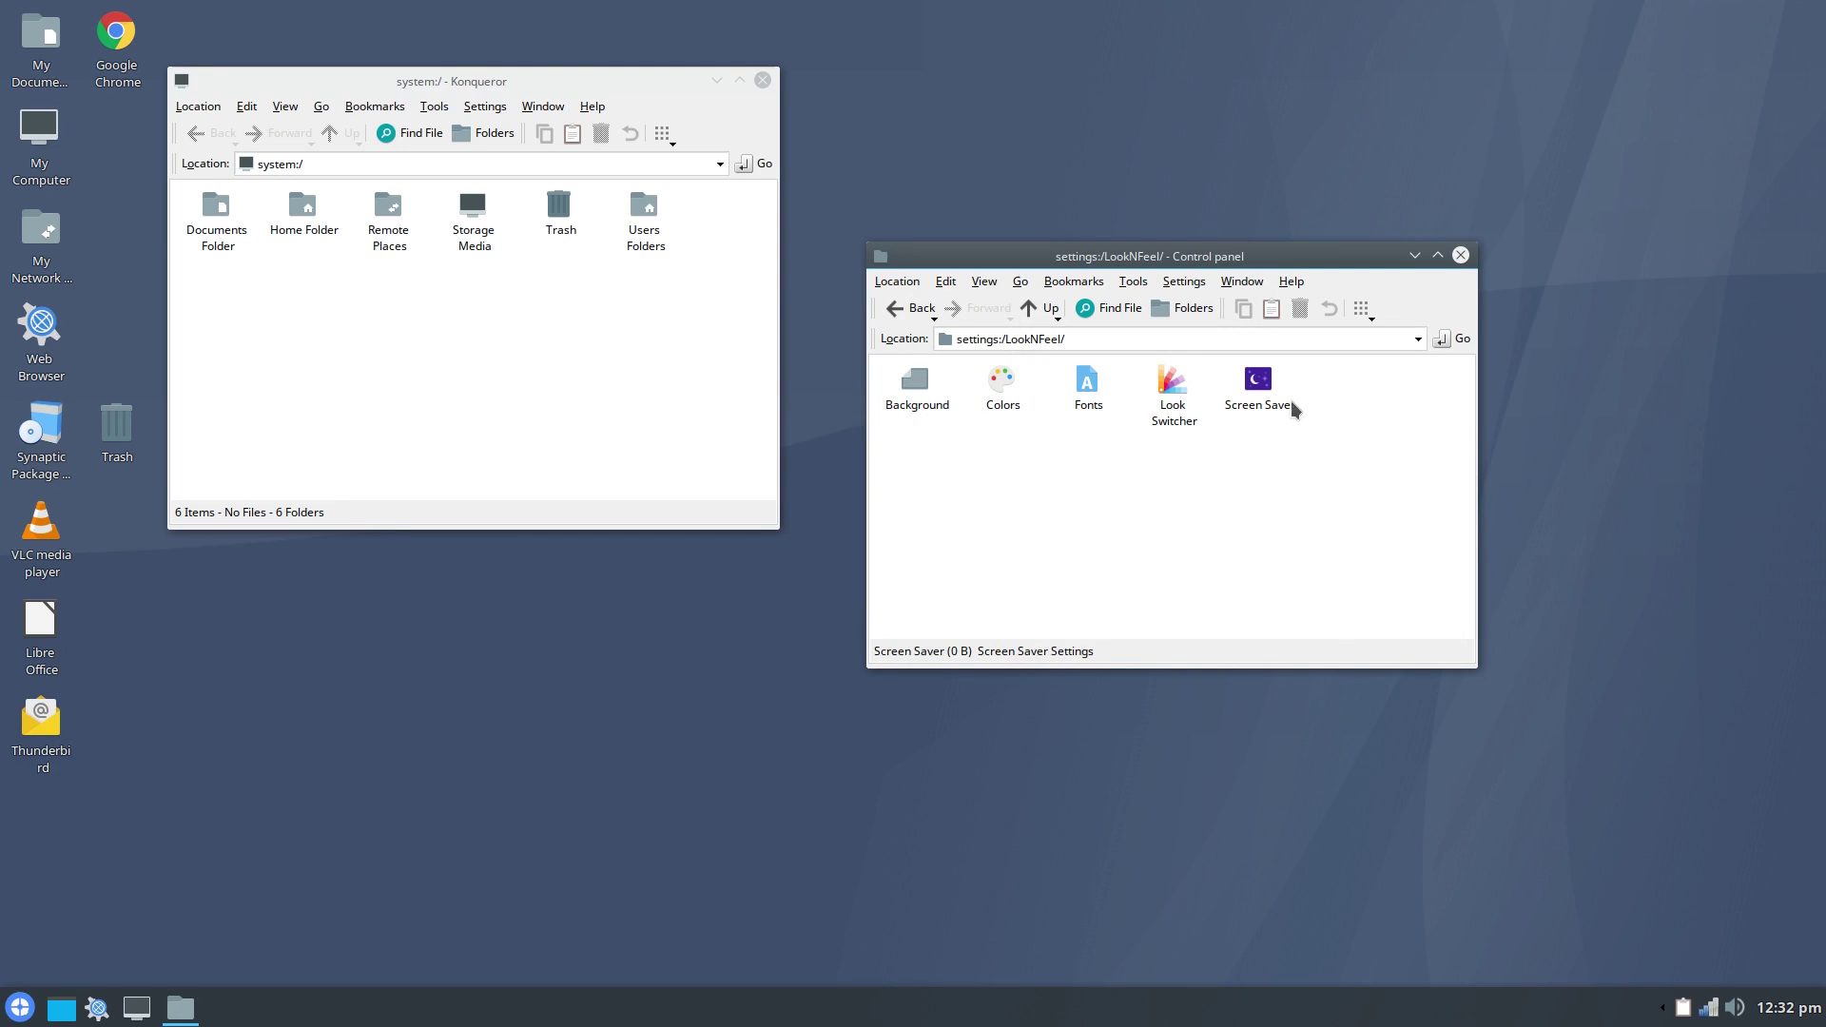
left_click(1177, 397)
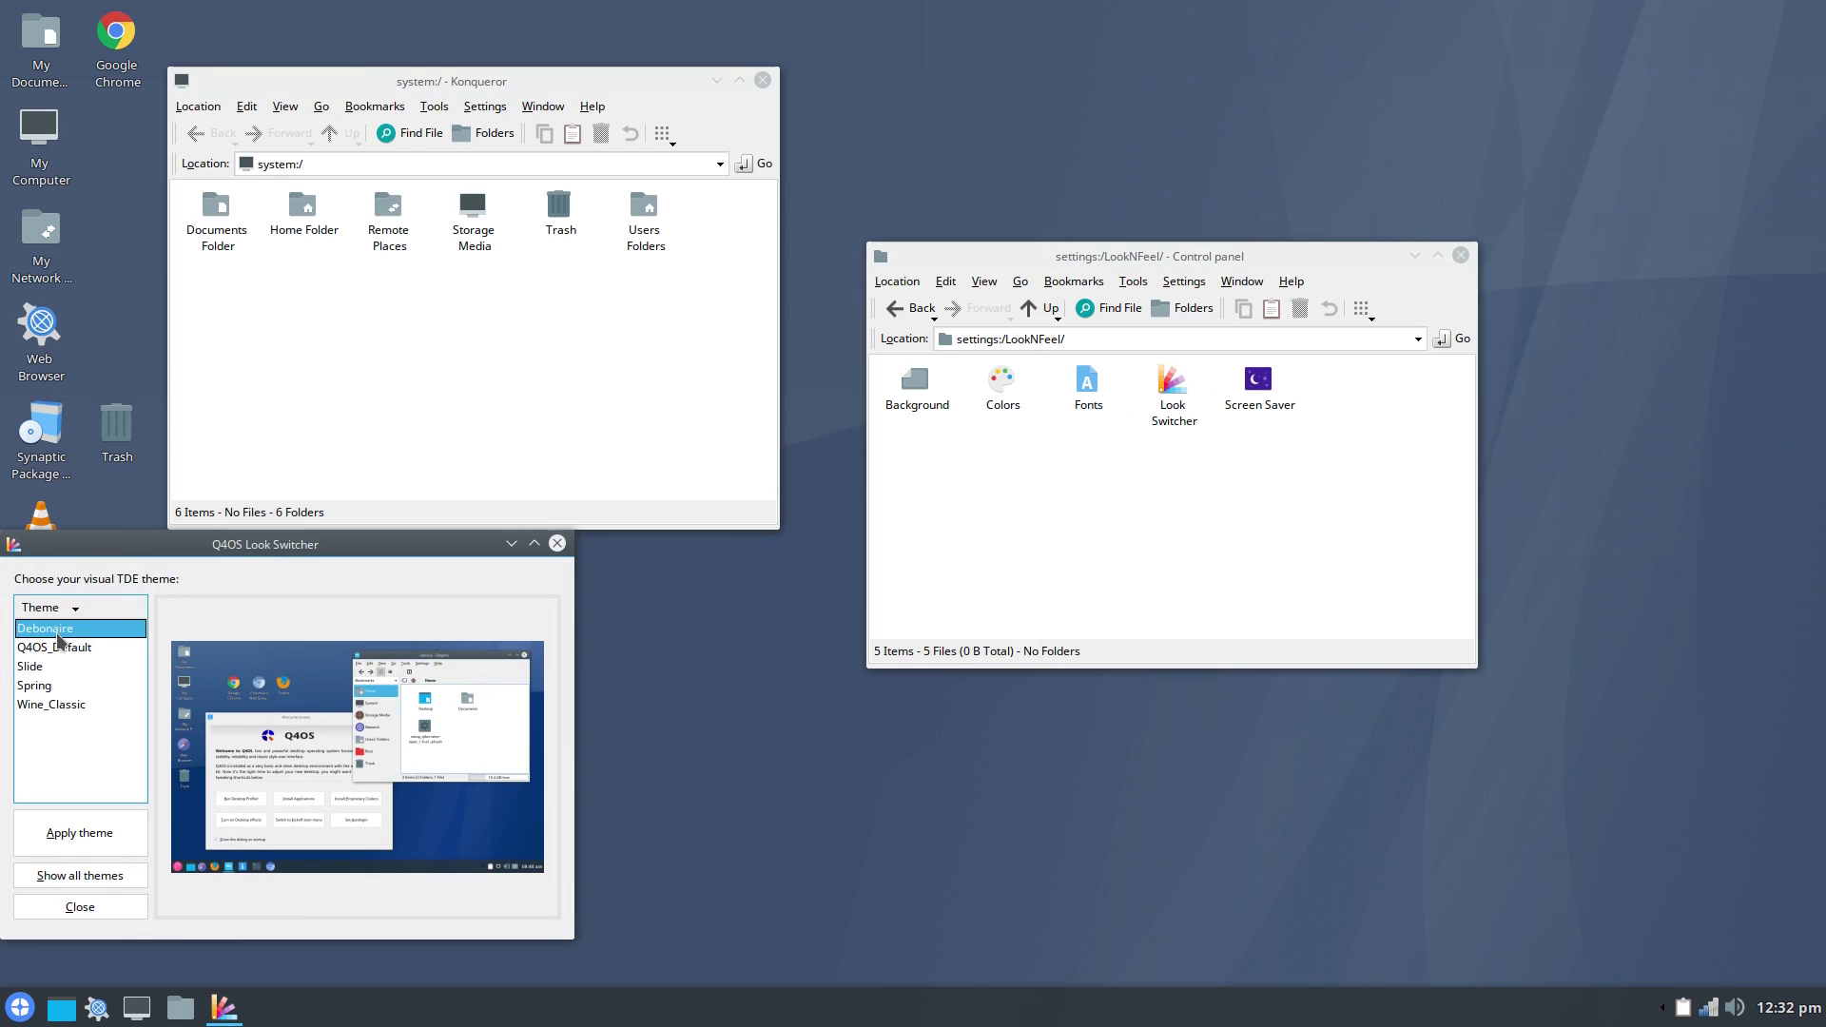
left_click(49, 706)
left_click(34, 686)
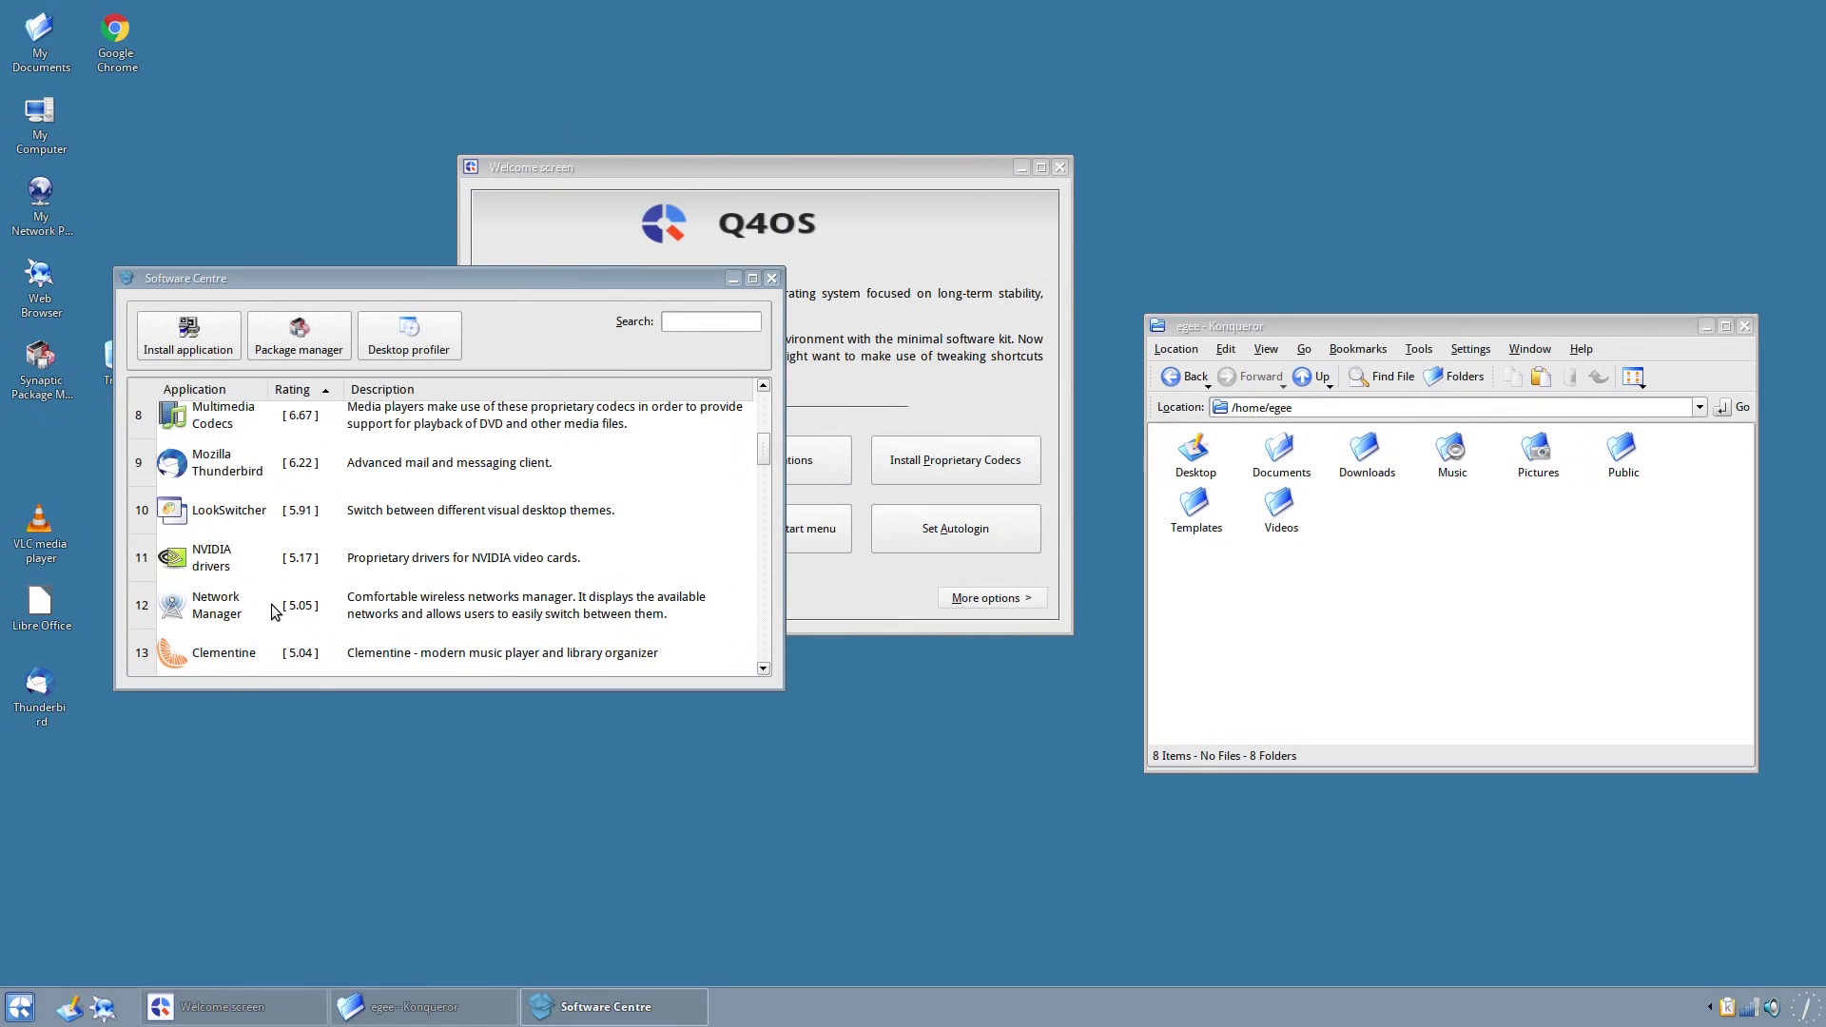
Select Wine in the Software Centre and start its installation
scroll(272, 607, "down", 2)
scroll(273, 611, "down", 2)
scroll(273, 611, "up", 1)
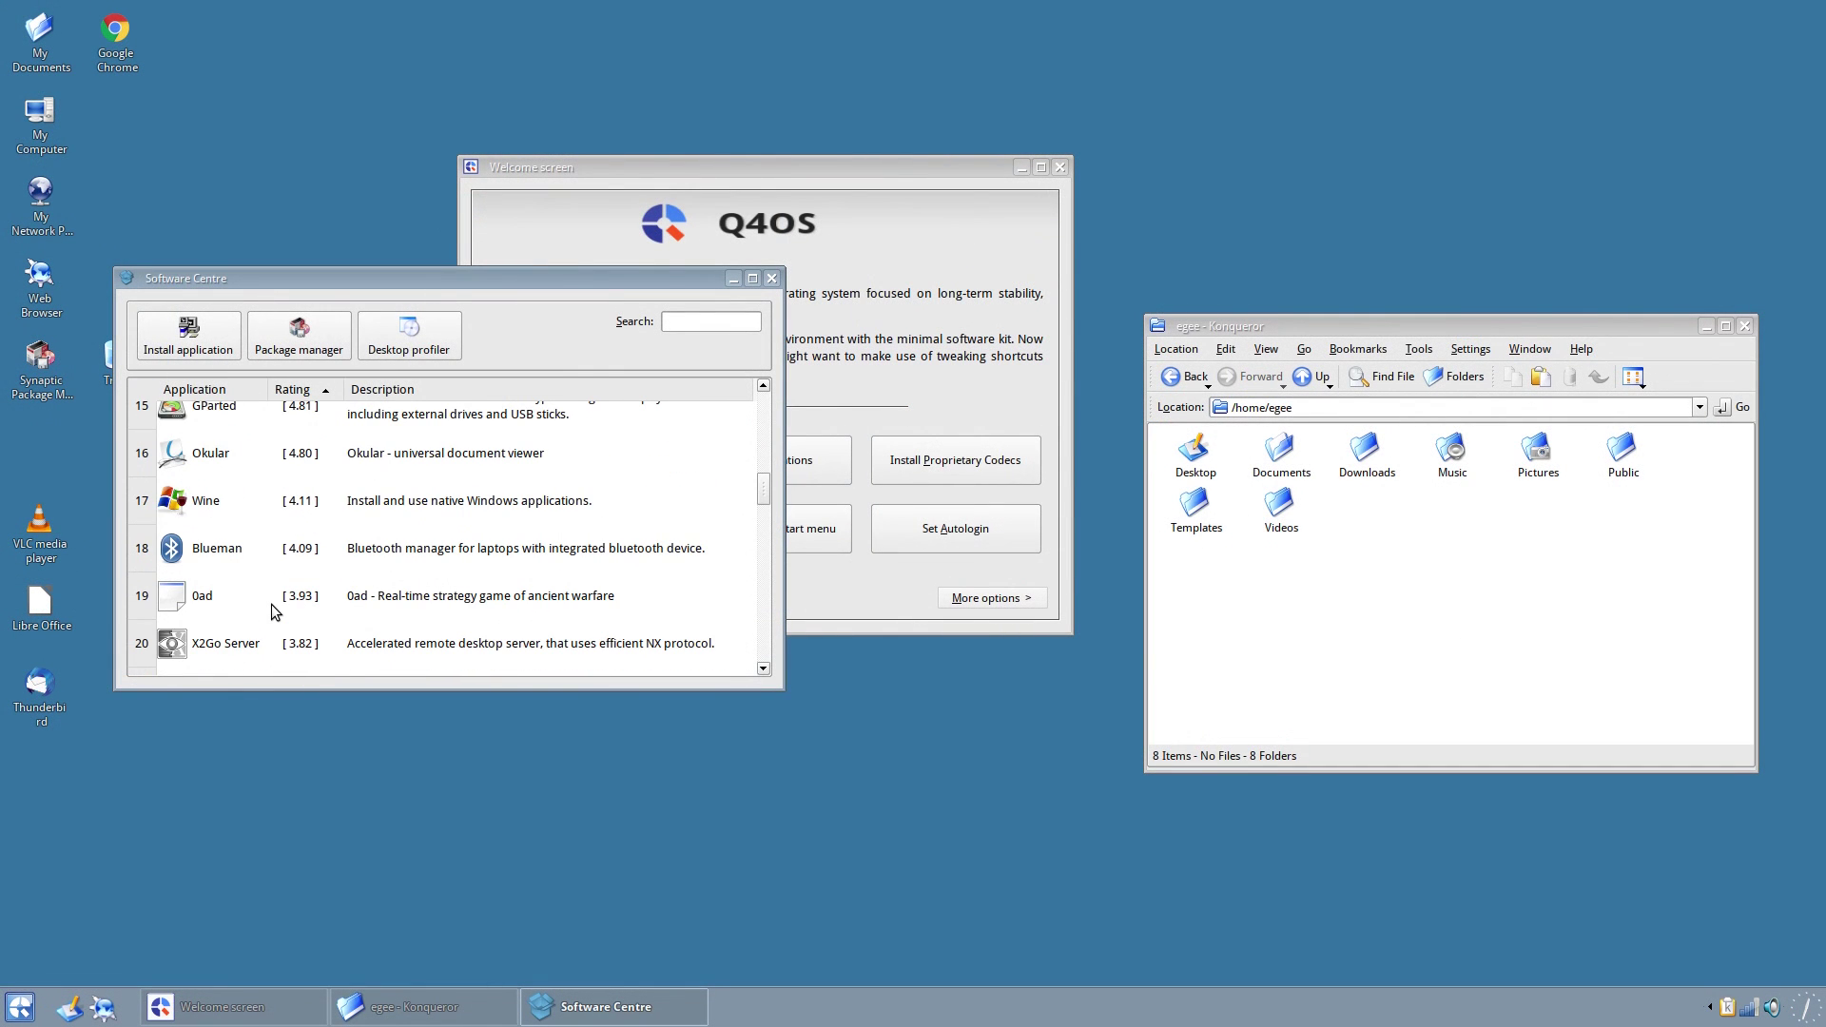
left_click(209, 508)
left_click(202, 336)
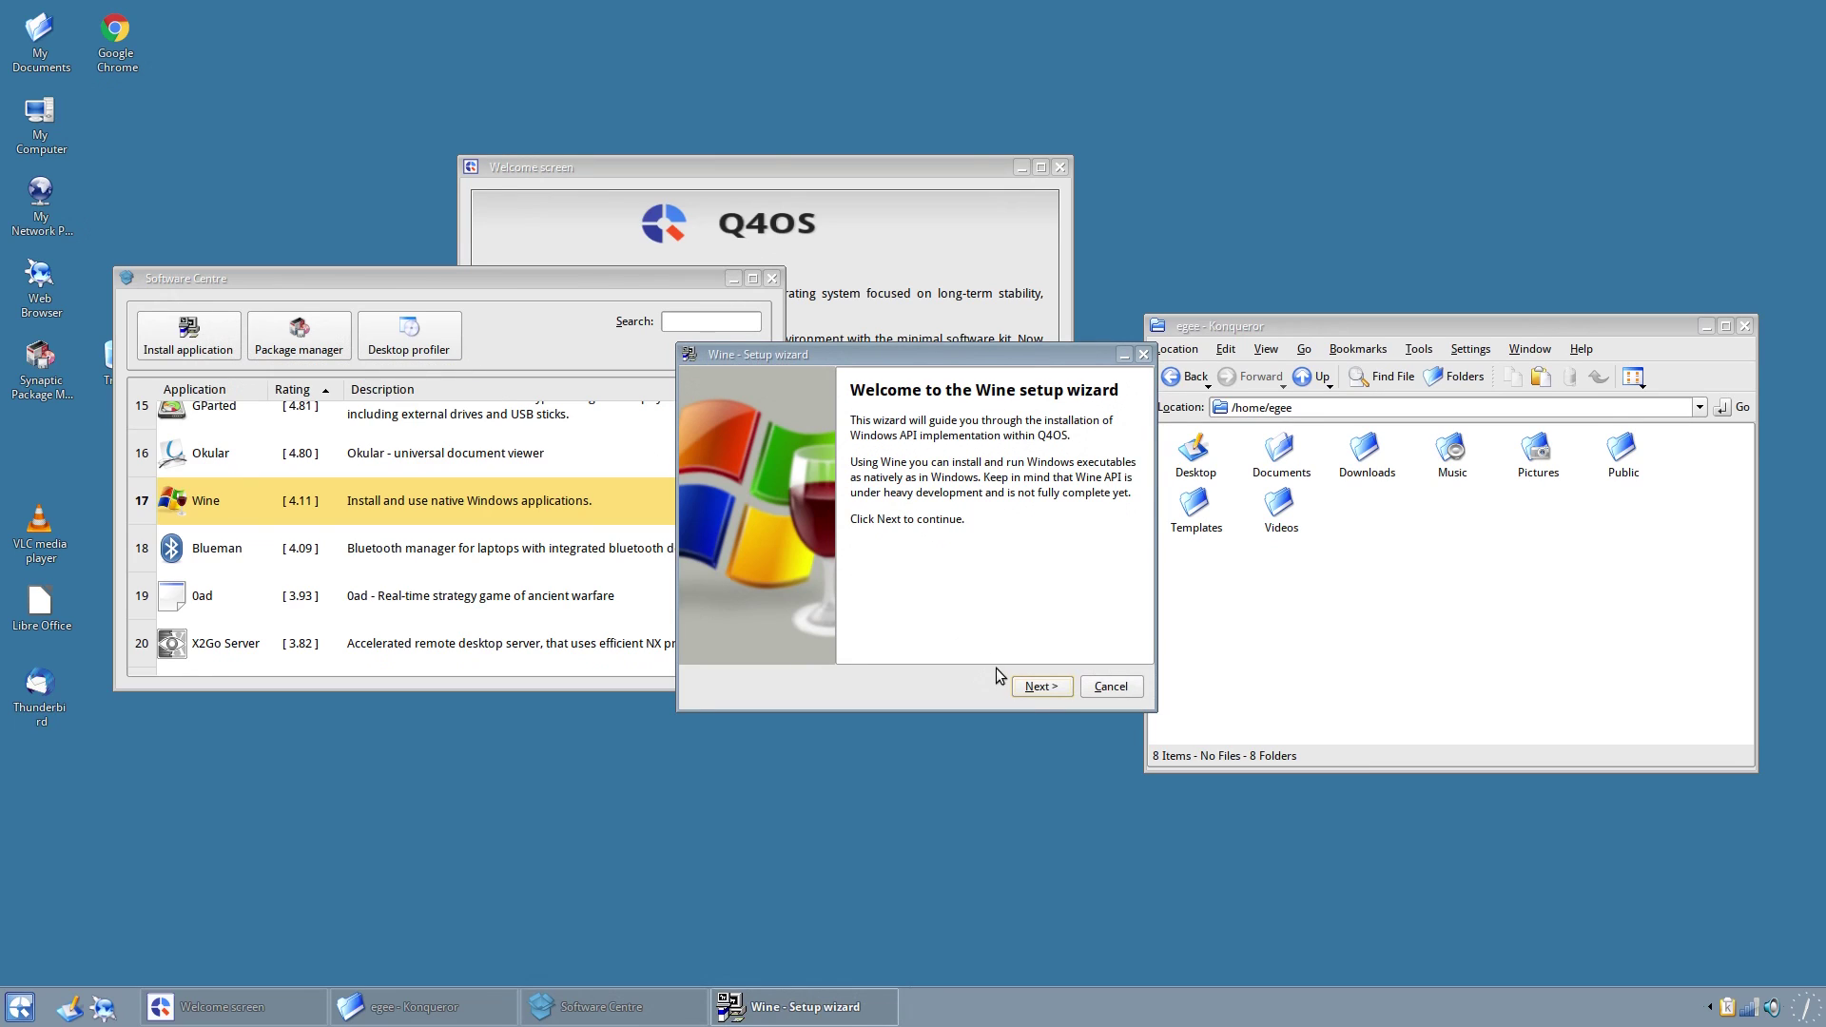
Run the Wine setup wizard through Install, then pick Q4OS Design 1 as the background picture
left_click(1036, 697)
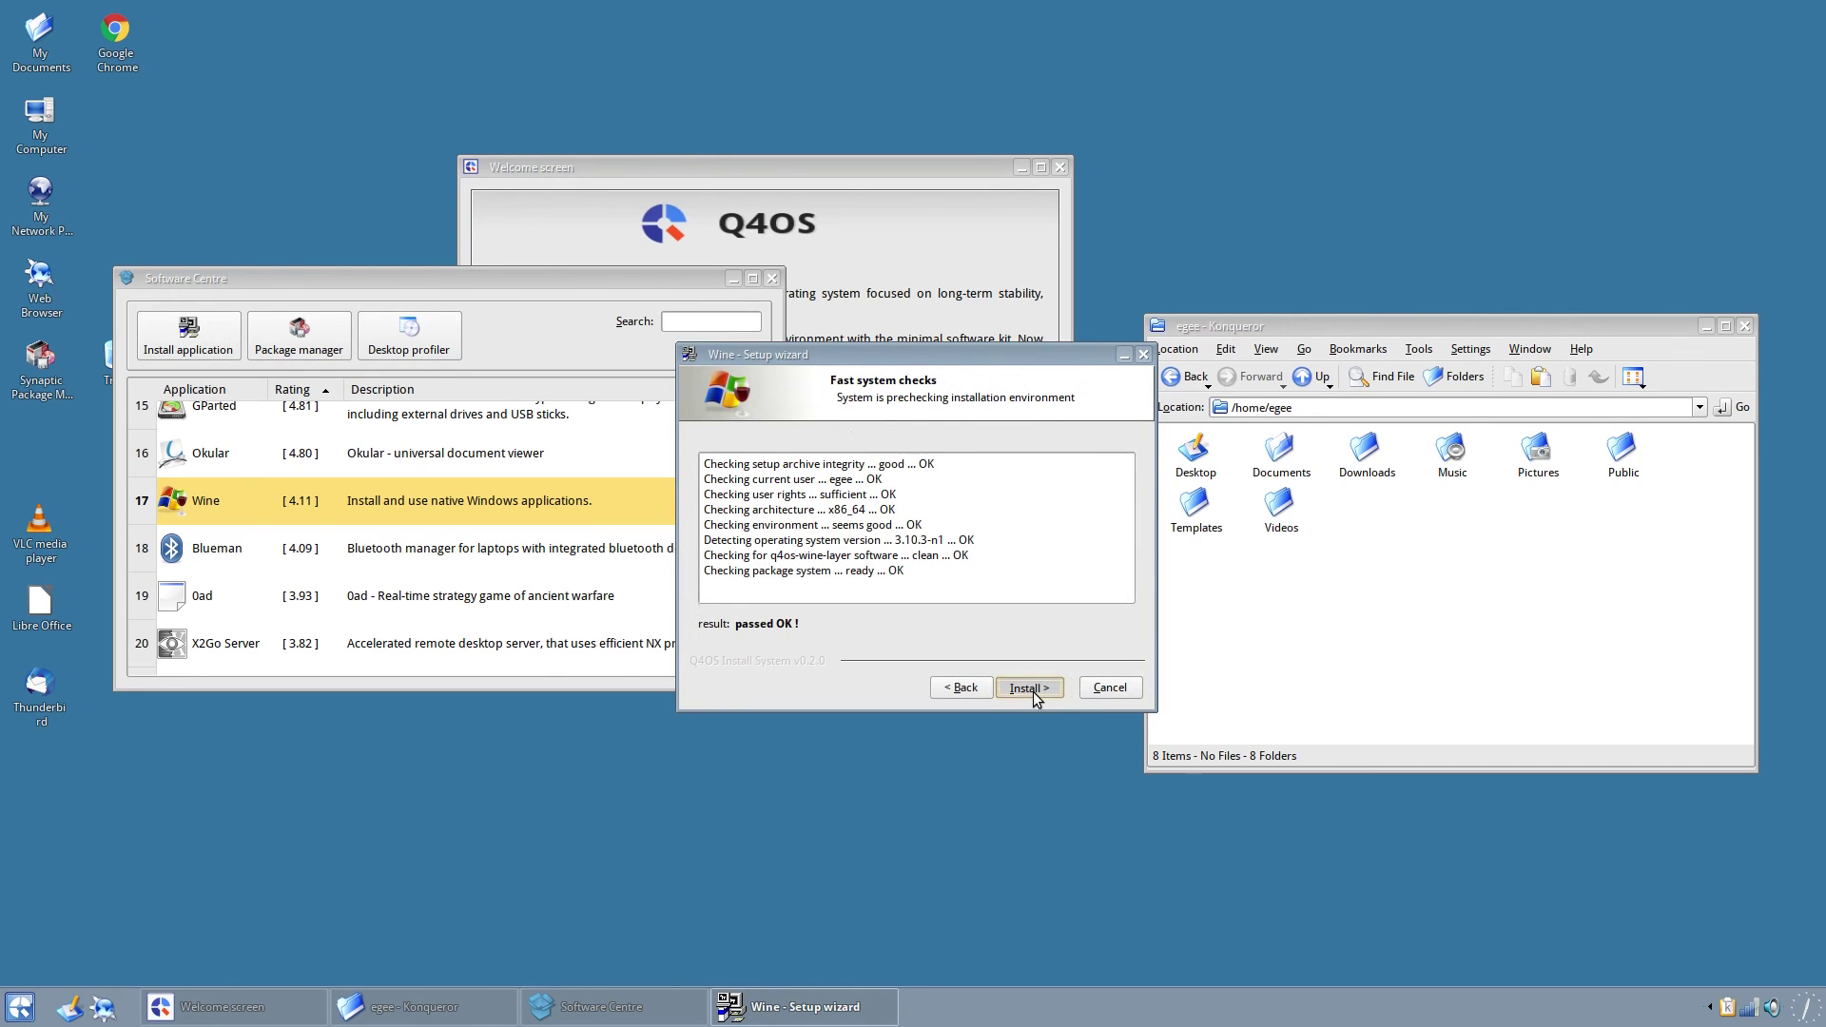
left_click(1029, 687)
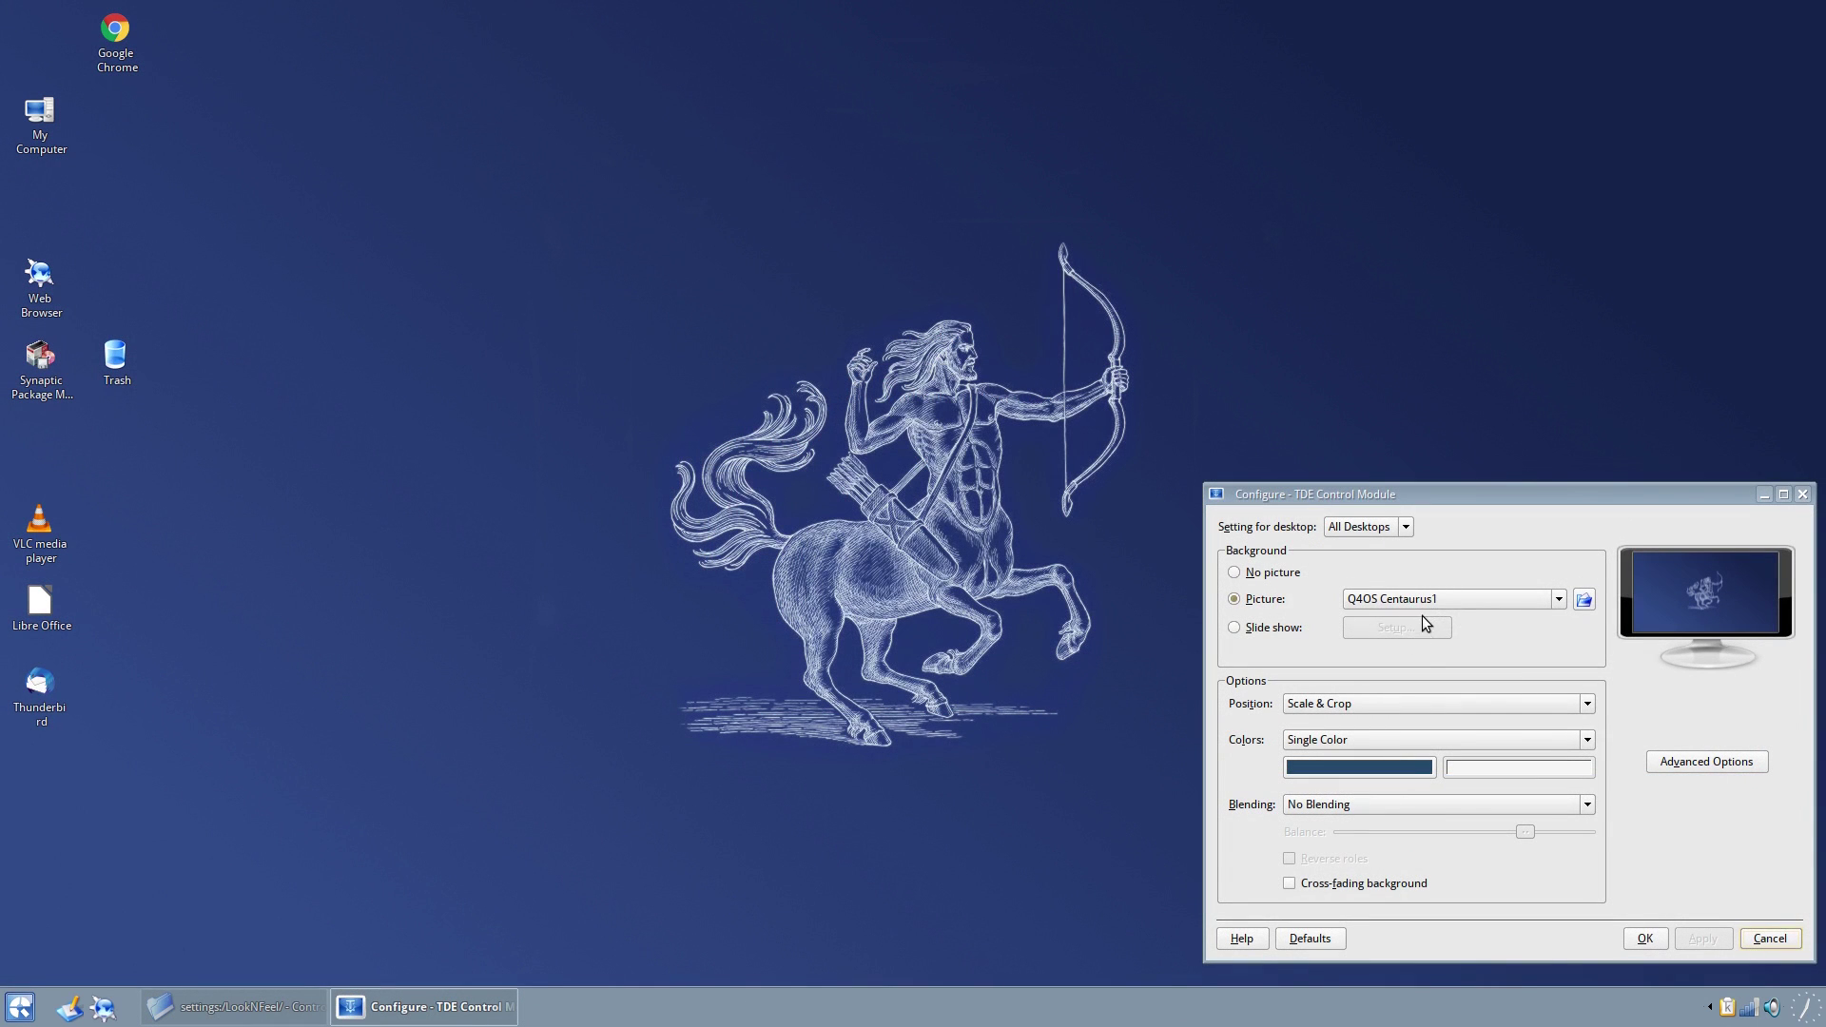
left_click(1422, 609)
left_click(1423, 636)
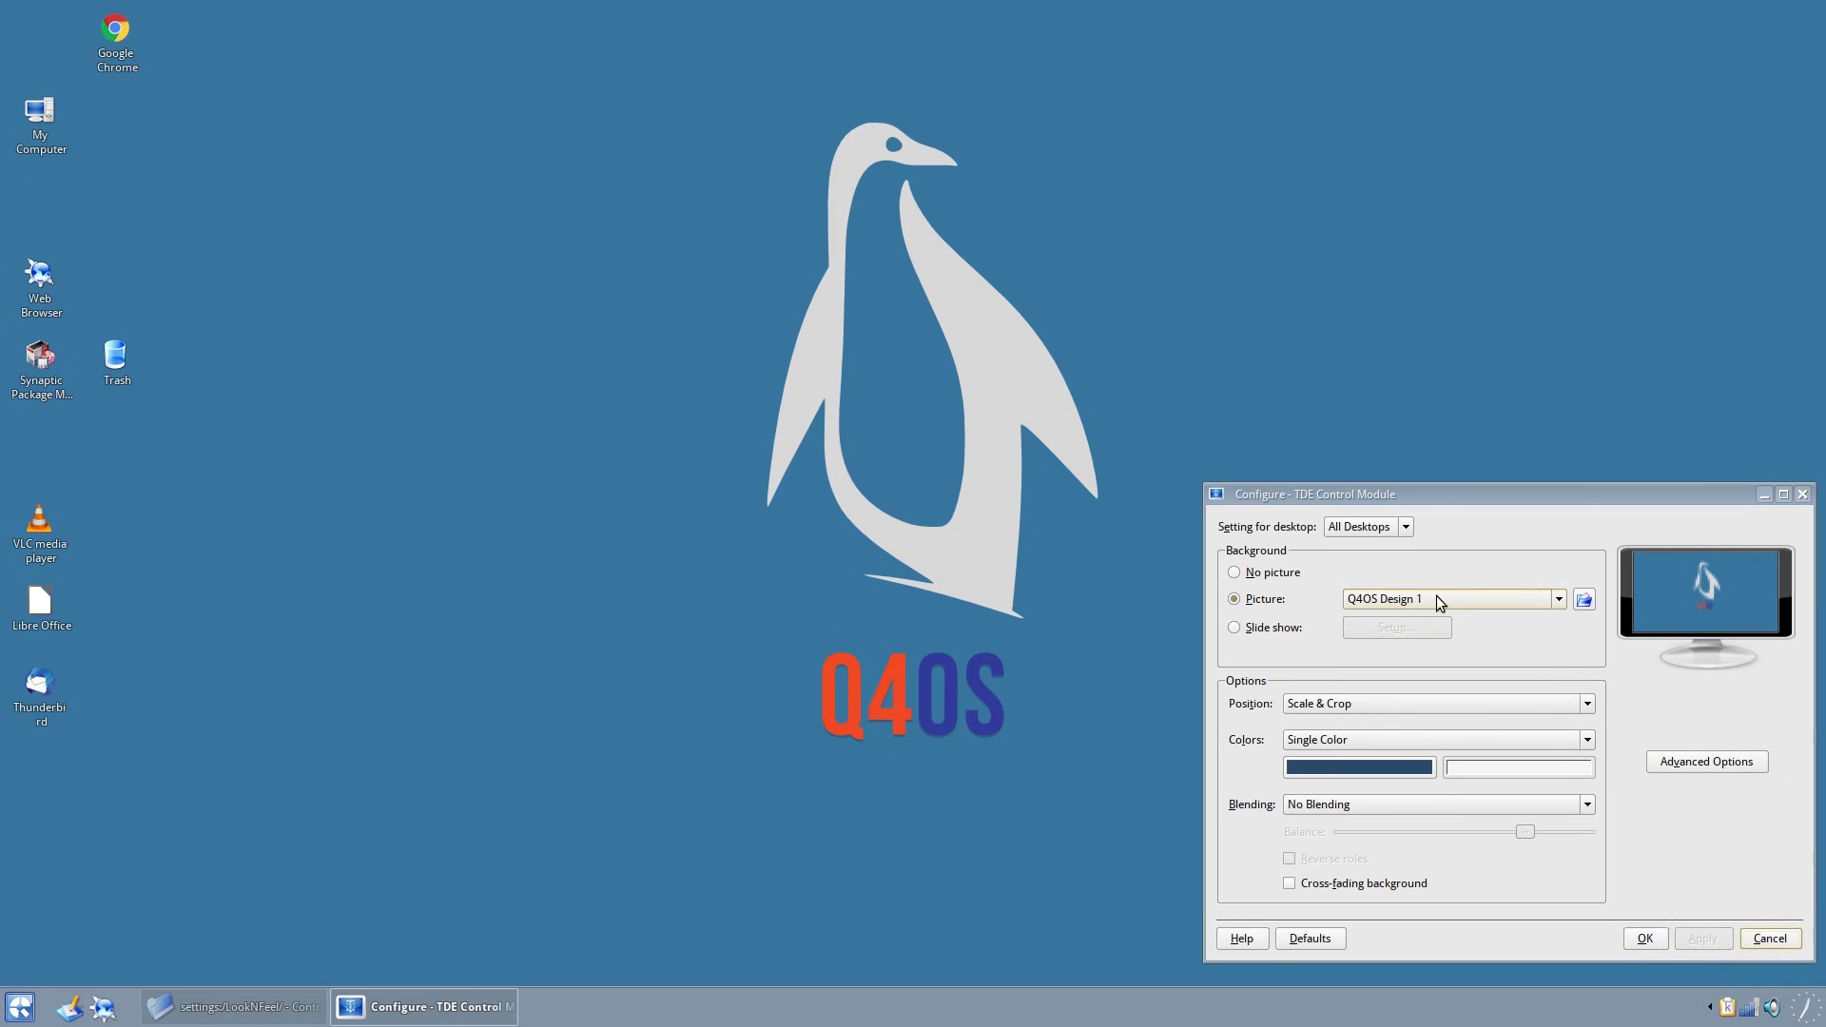
Preview Q4OS Design 2, Q4OS Matrix and Q4OS Hex2 wallpapers, then apply SimpleOutlook Glass
left_click(1436, 598)
left_click(1430, 637)
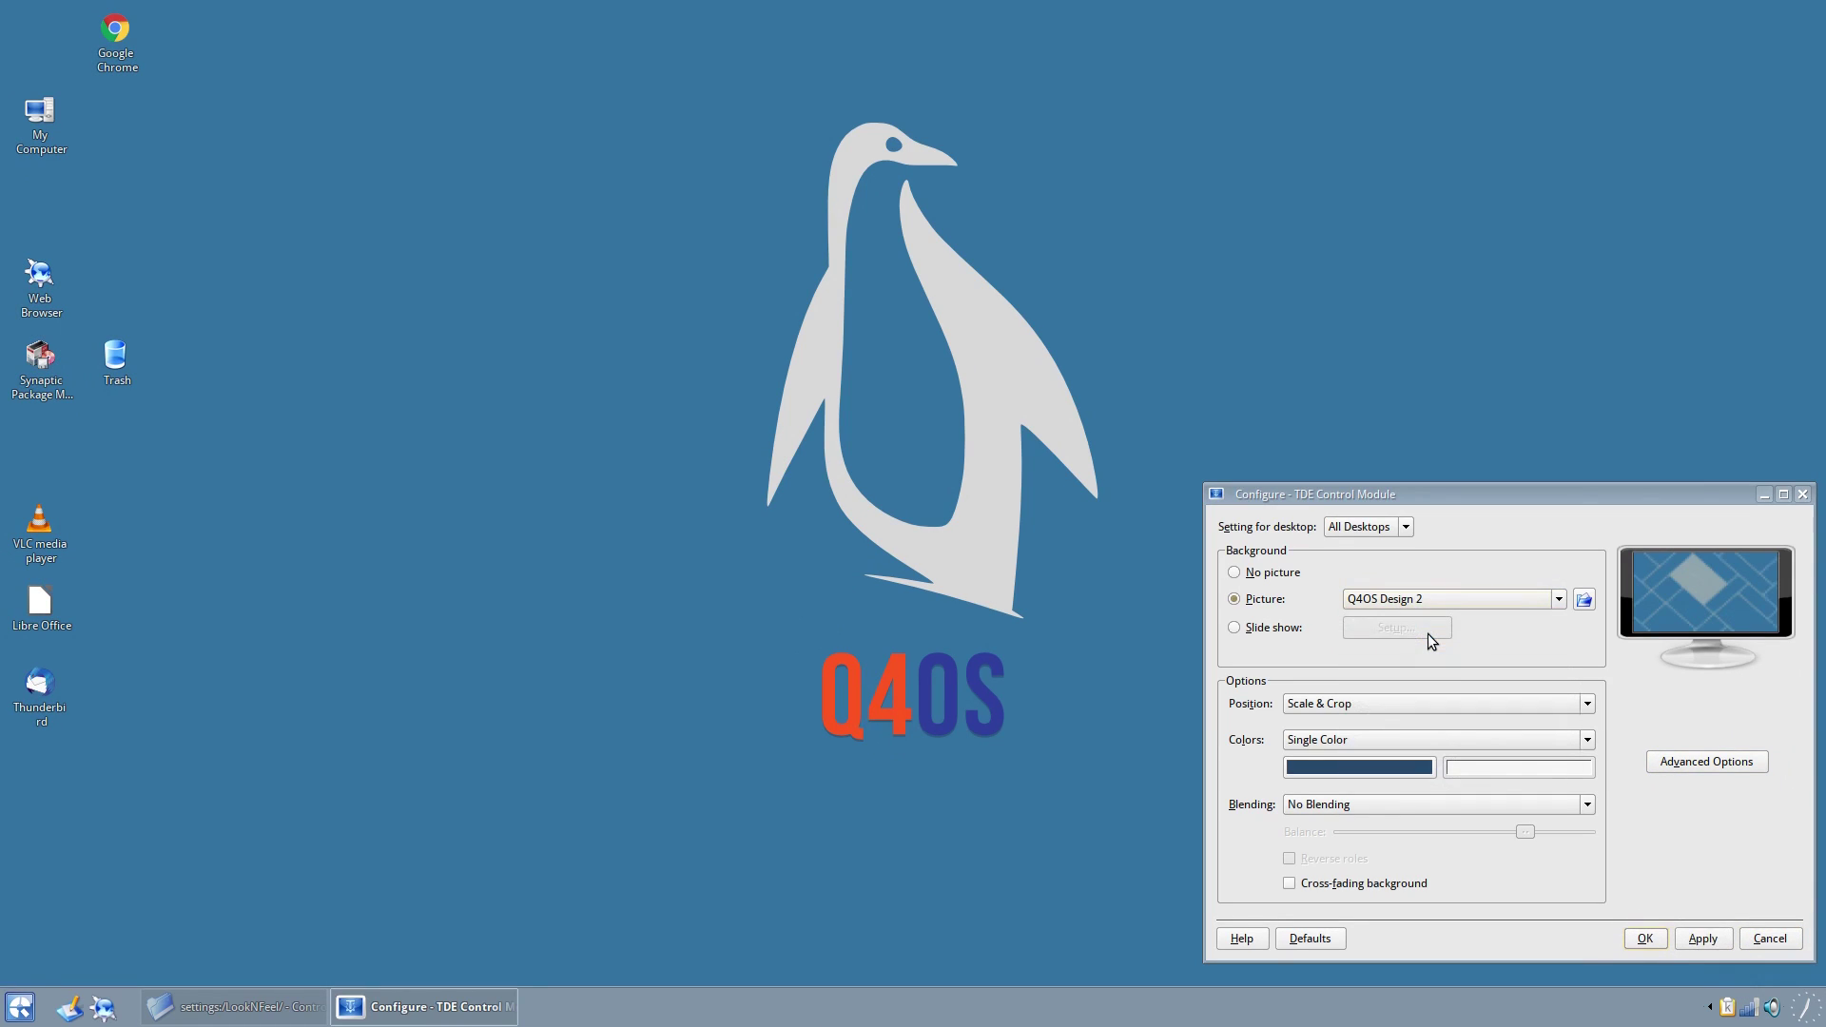
left_click(1430, 599)
left_click(1436, 647)
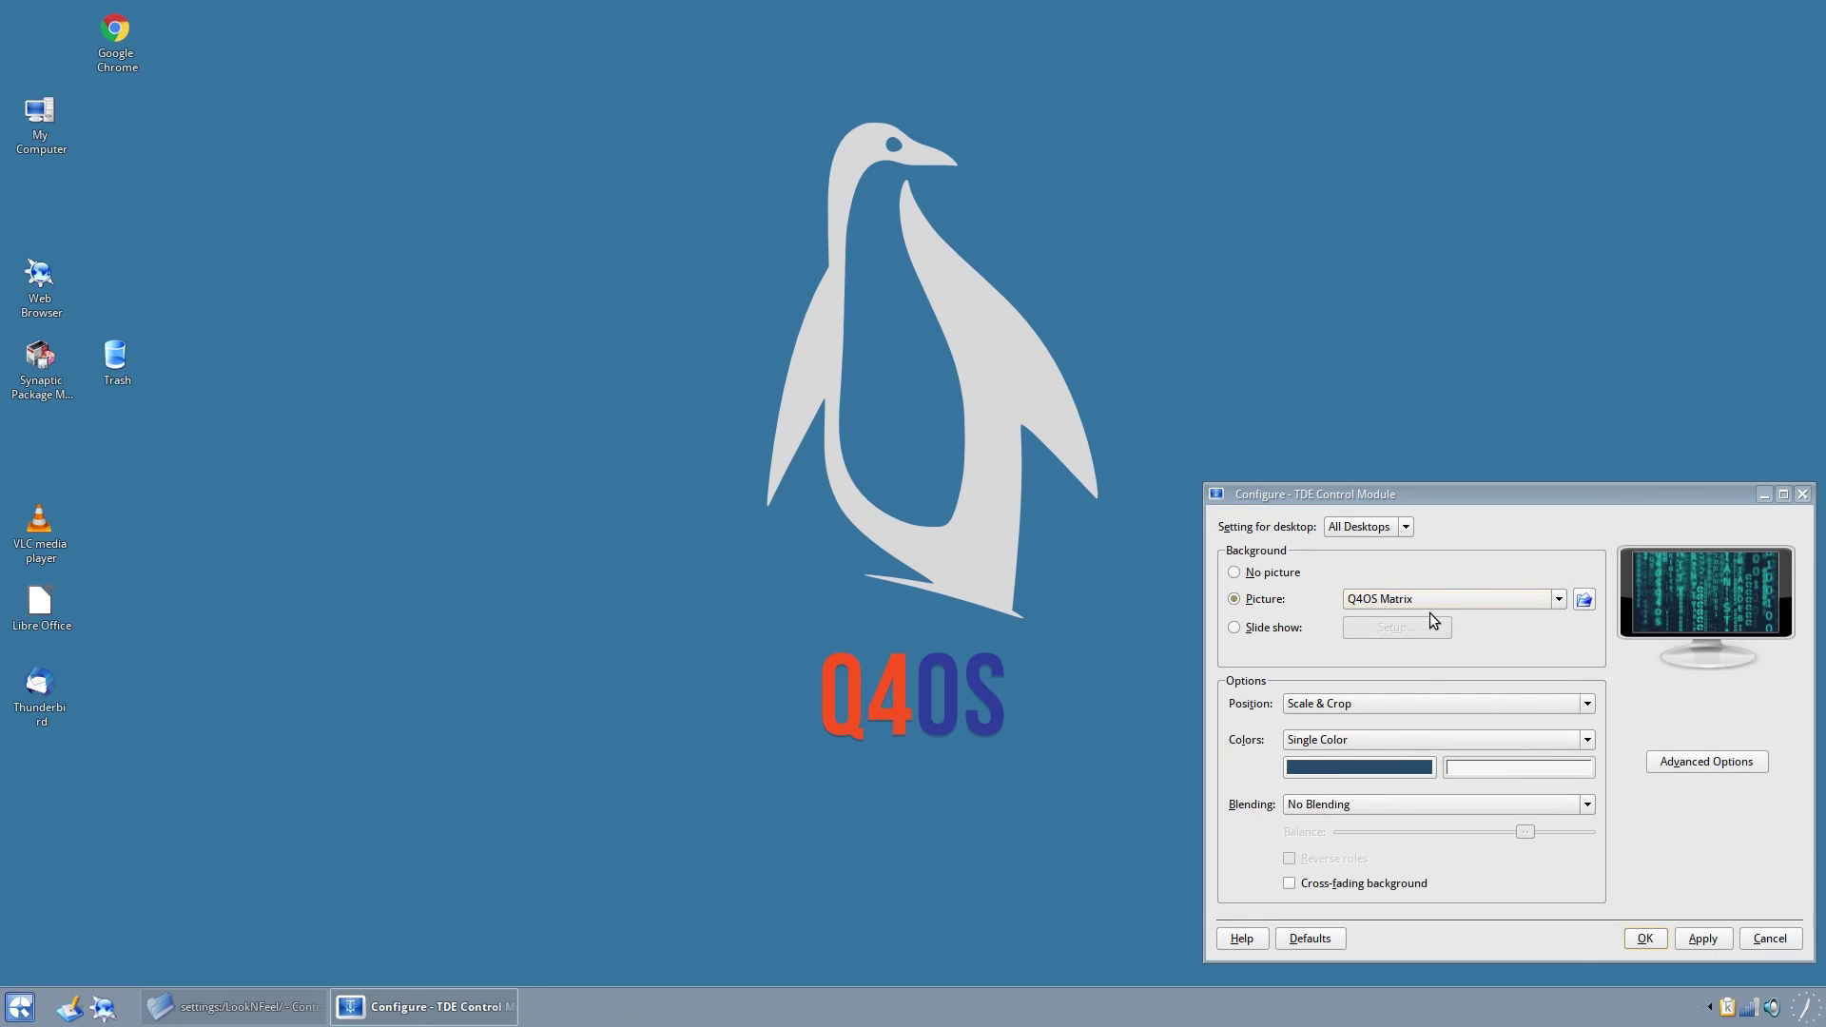
left_click(1429, 599)
scroll(1442, 625, "up", 1)
left_click(1409, 673)
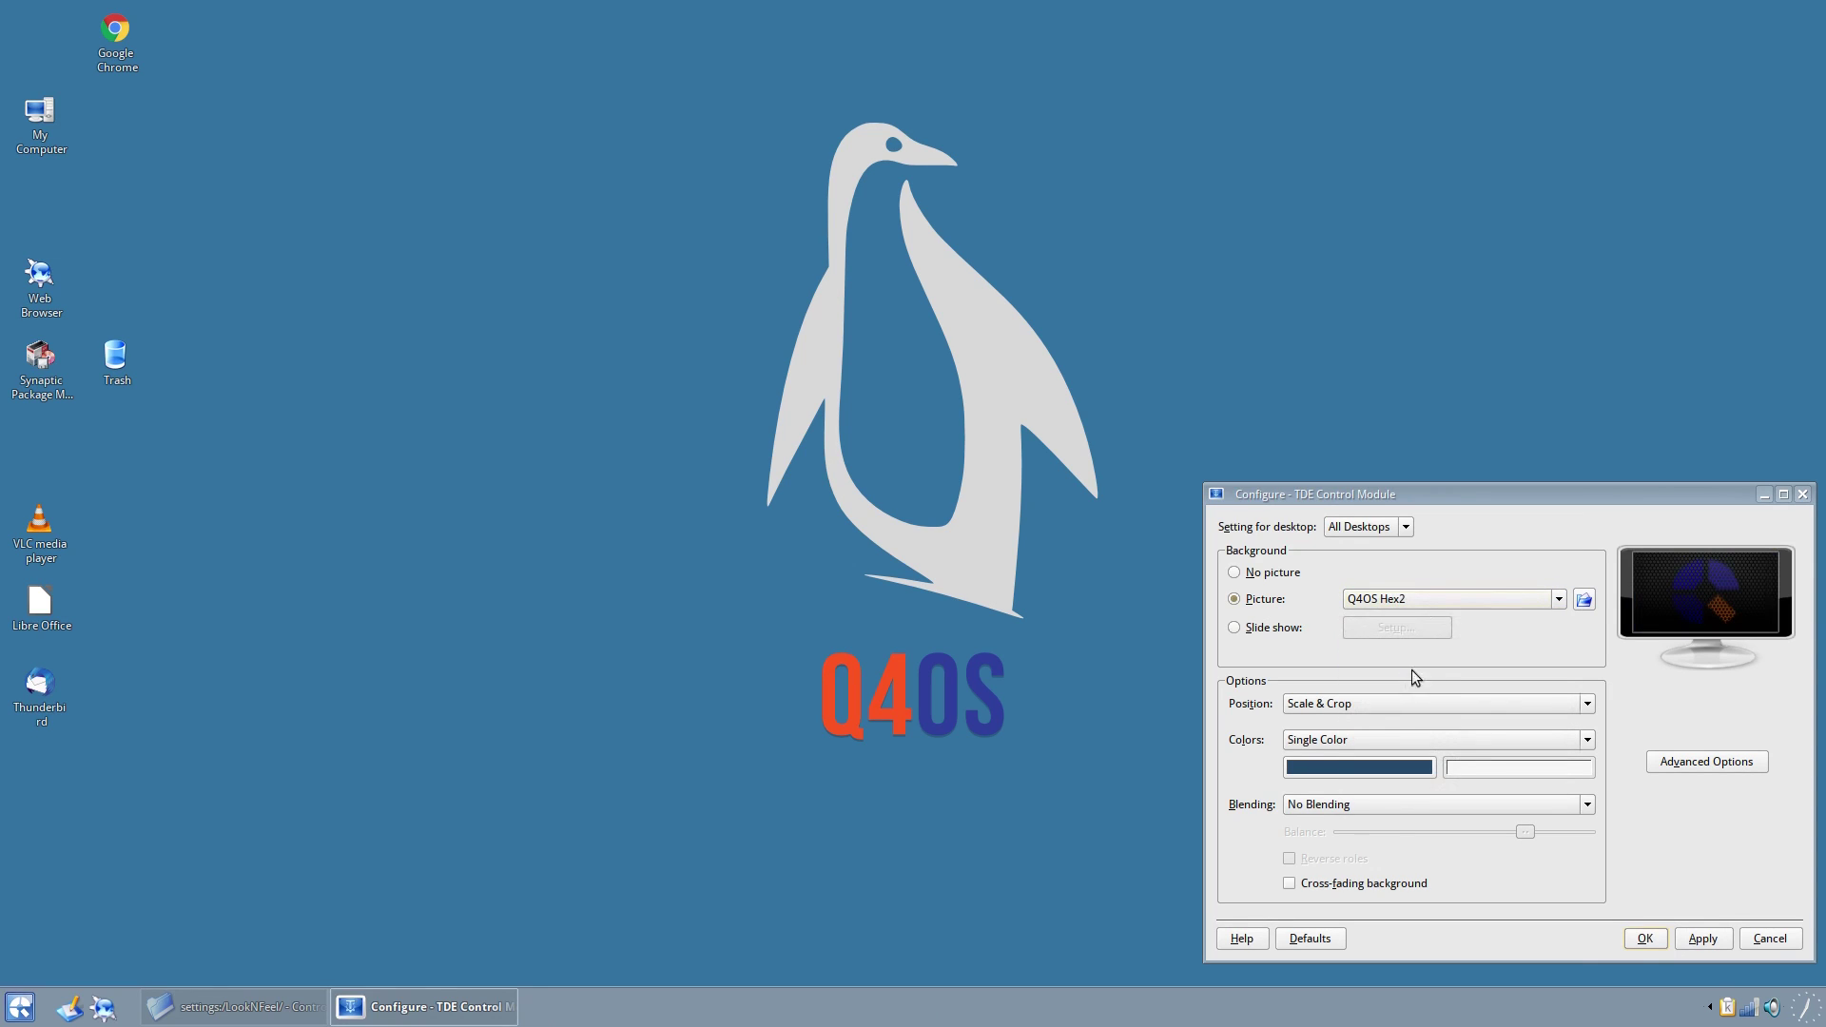
left_click(1459, 598)
left_click(1444, 656)
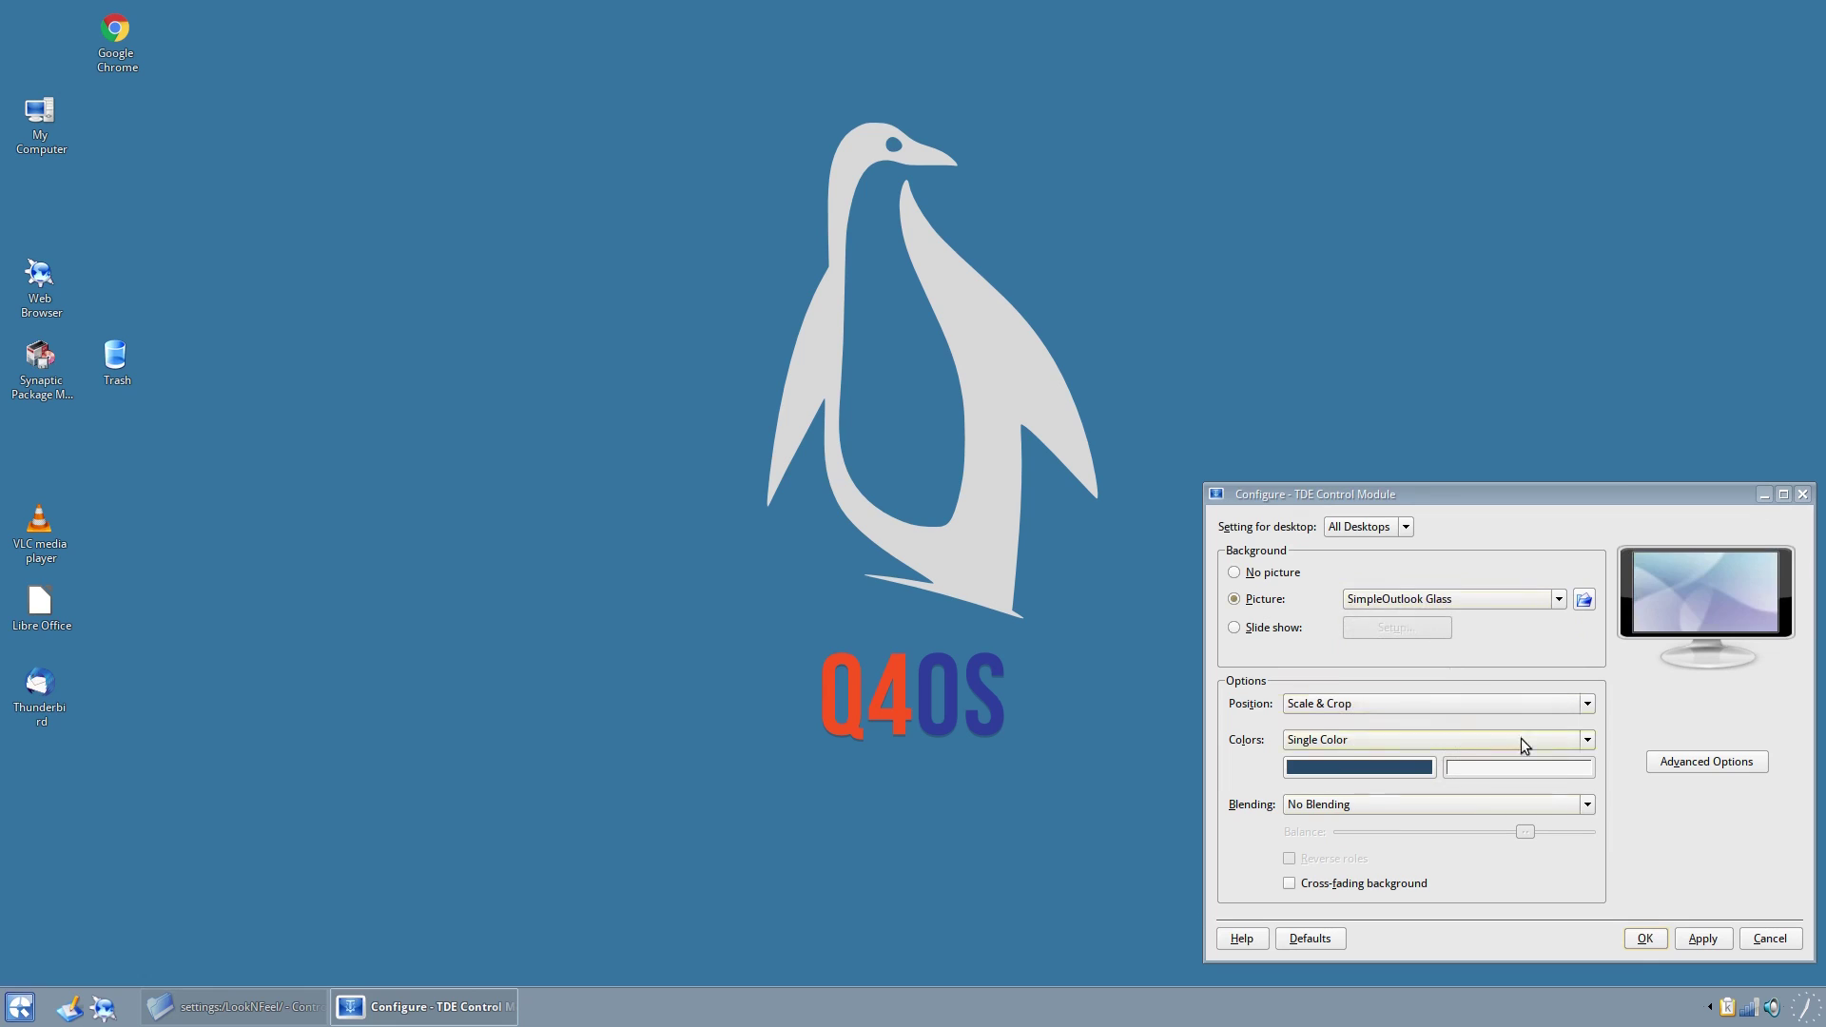
left_click(1700, 937)
Apply the SimpleOutlook Sunset wallpaper, then select SimpleOutlook Glass Adaptive without applying
left_click(1435, 599)
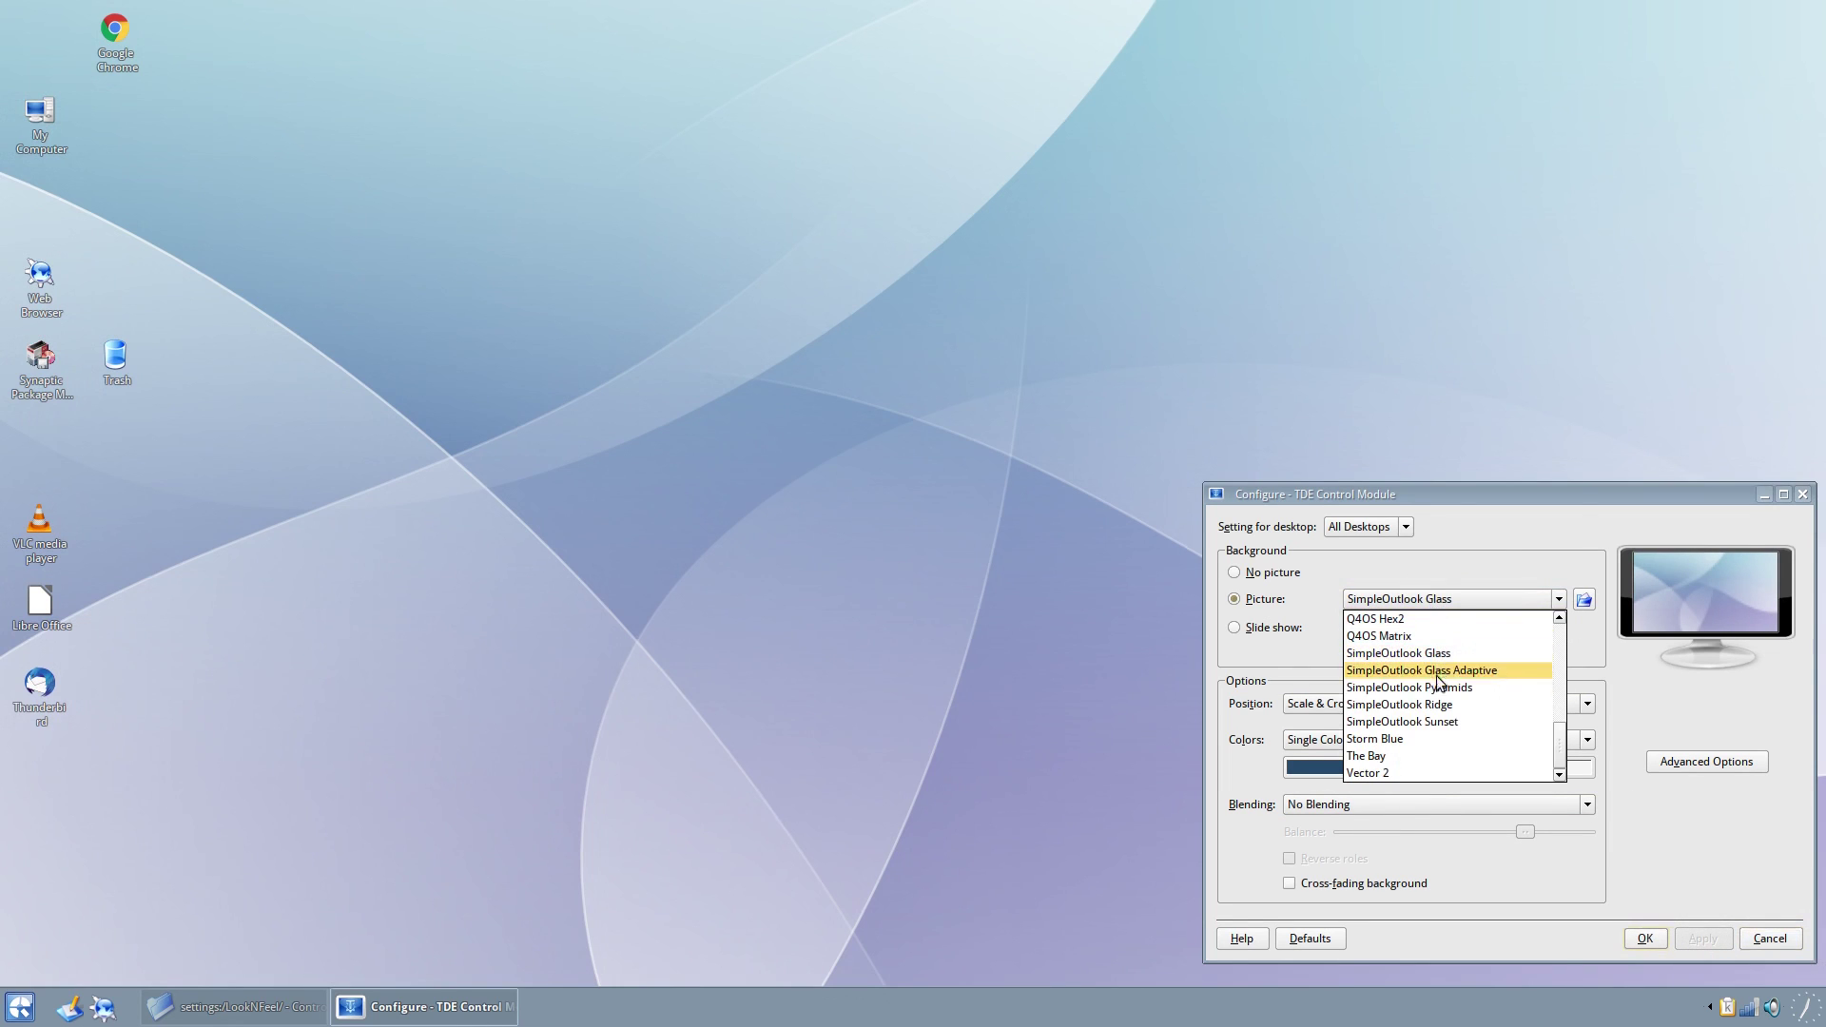
left_click(1451, 721)
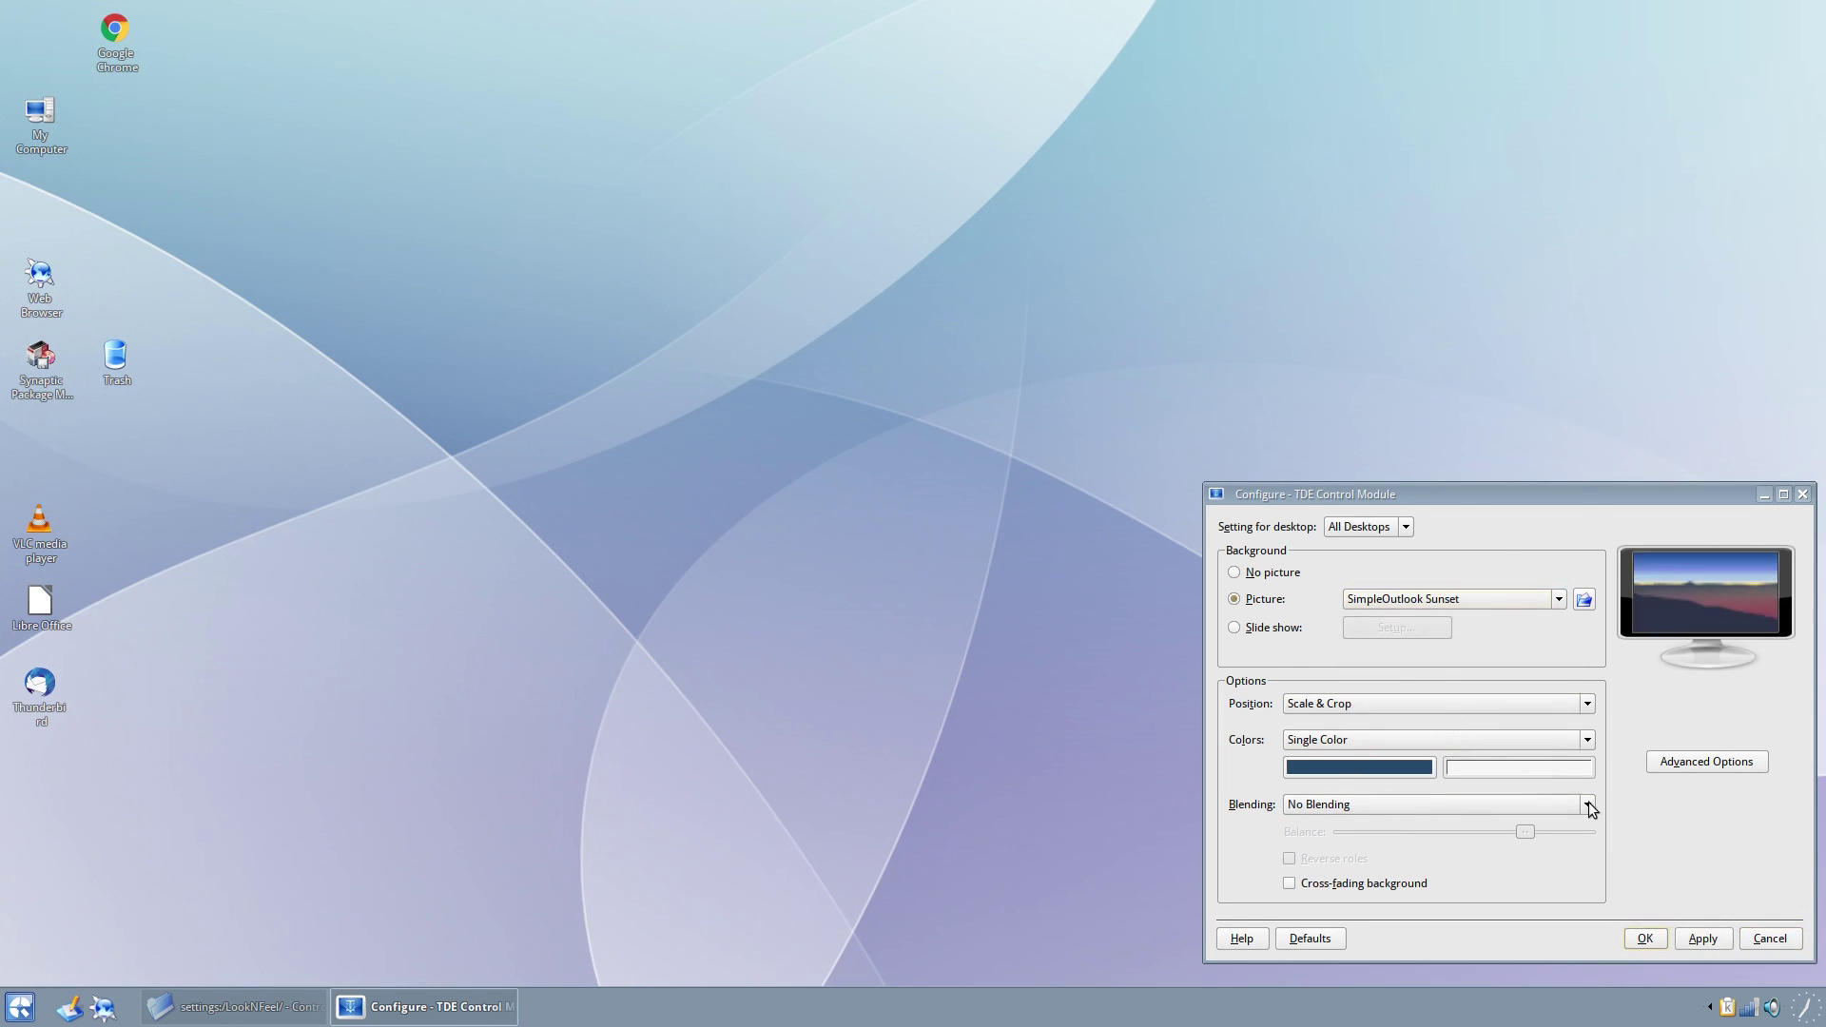
left_click(1702, 937)
left_click(1508, 598)
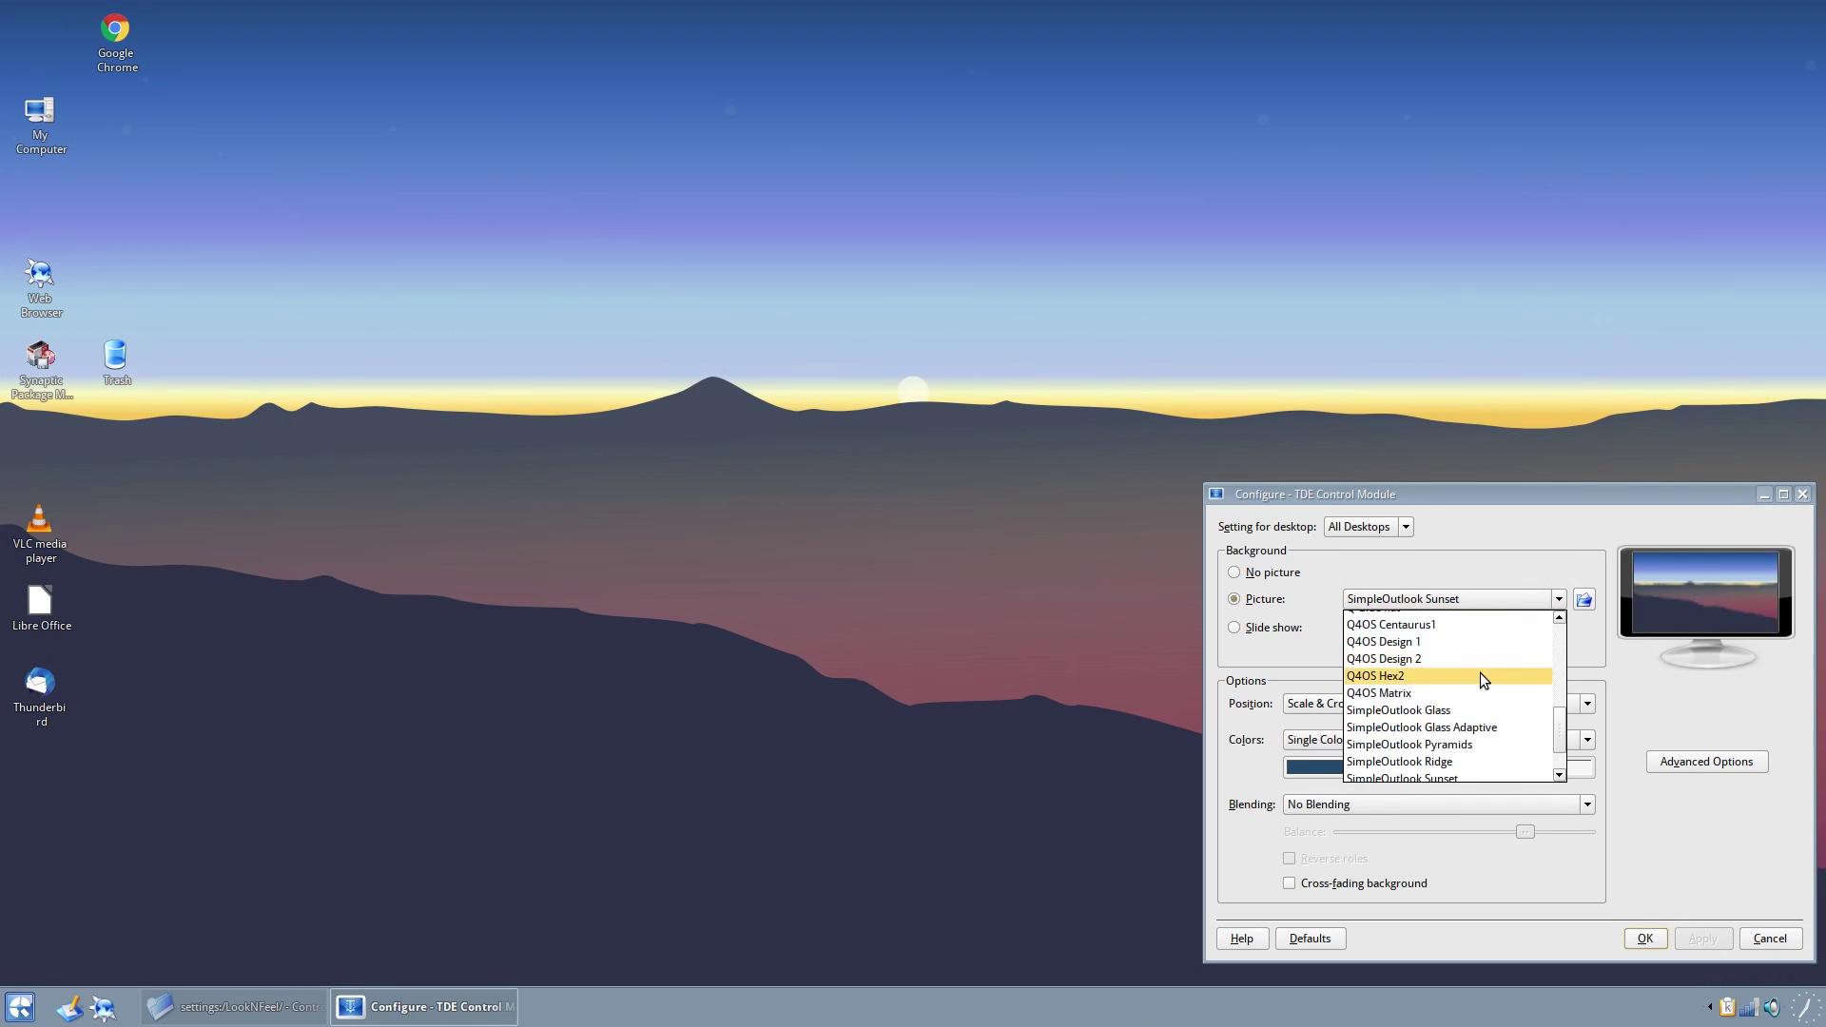
scroll(1429, 670, "down", 1)
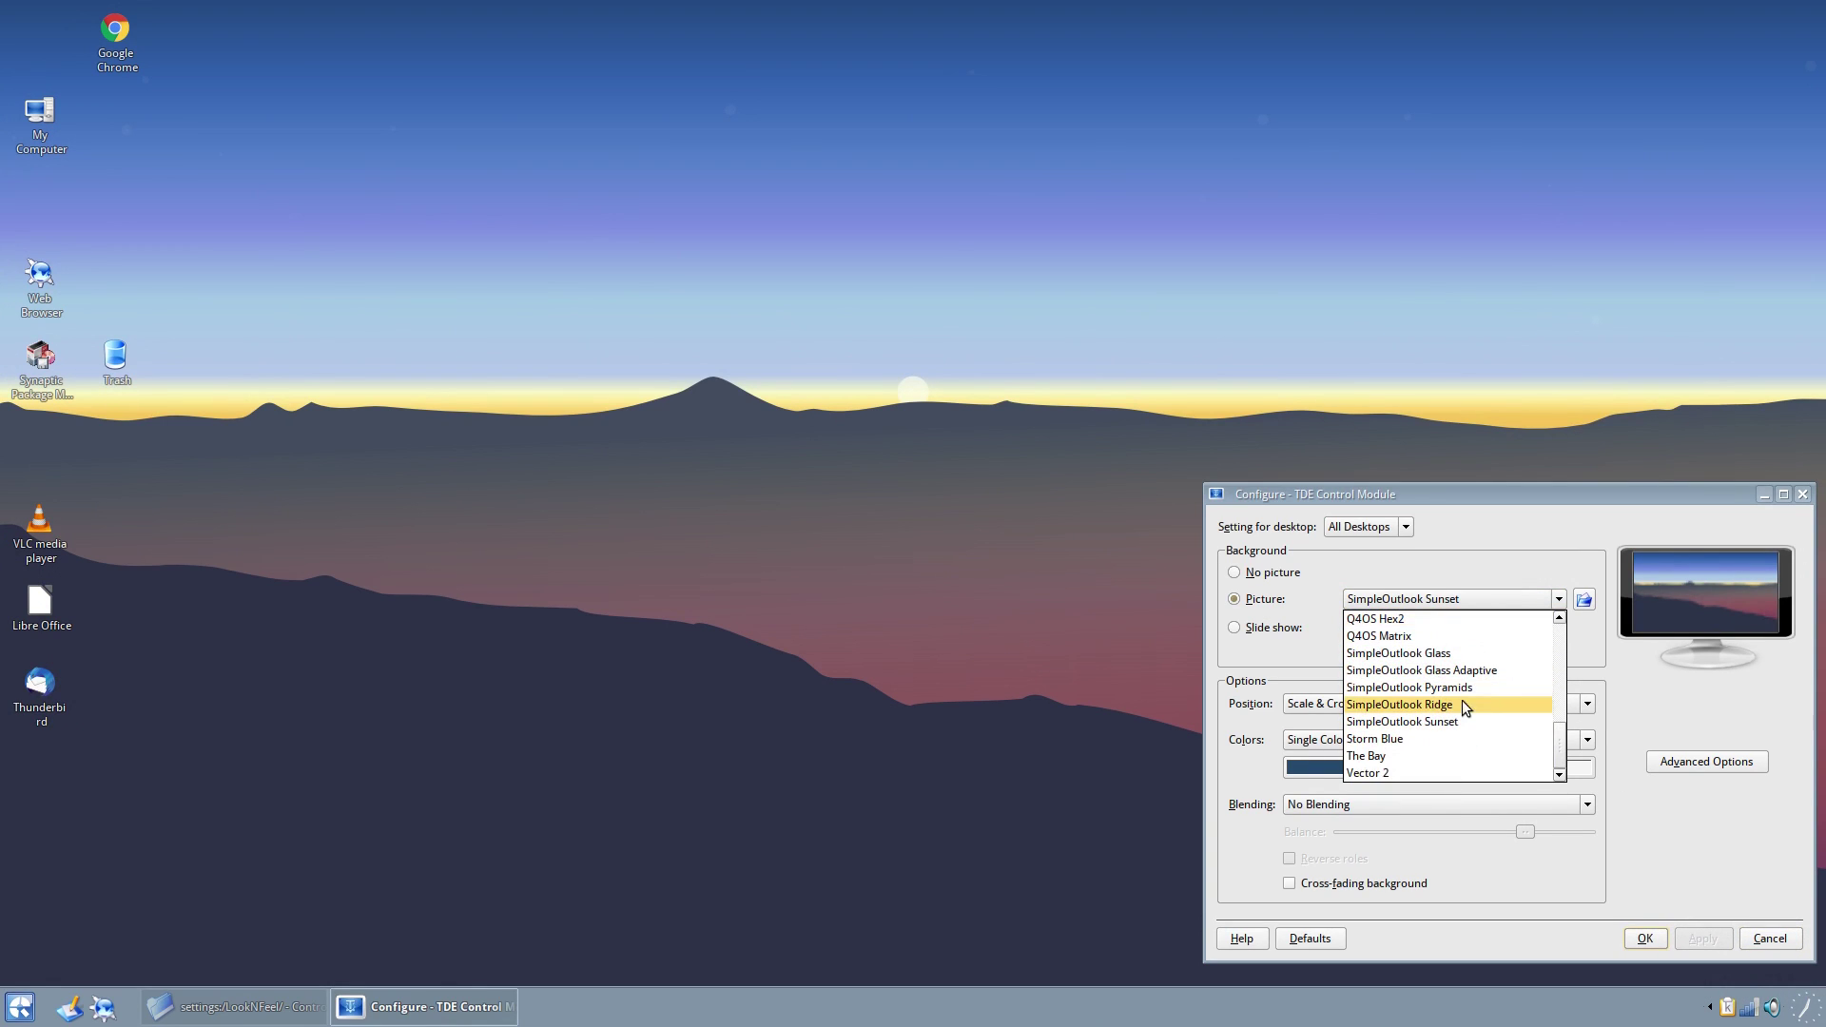
left_click(1470, 671)
left_click(1469, 599)
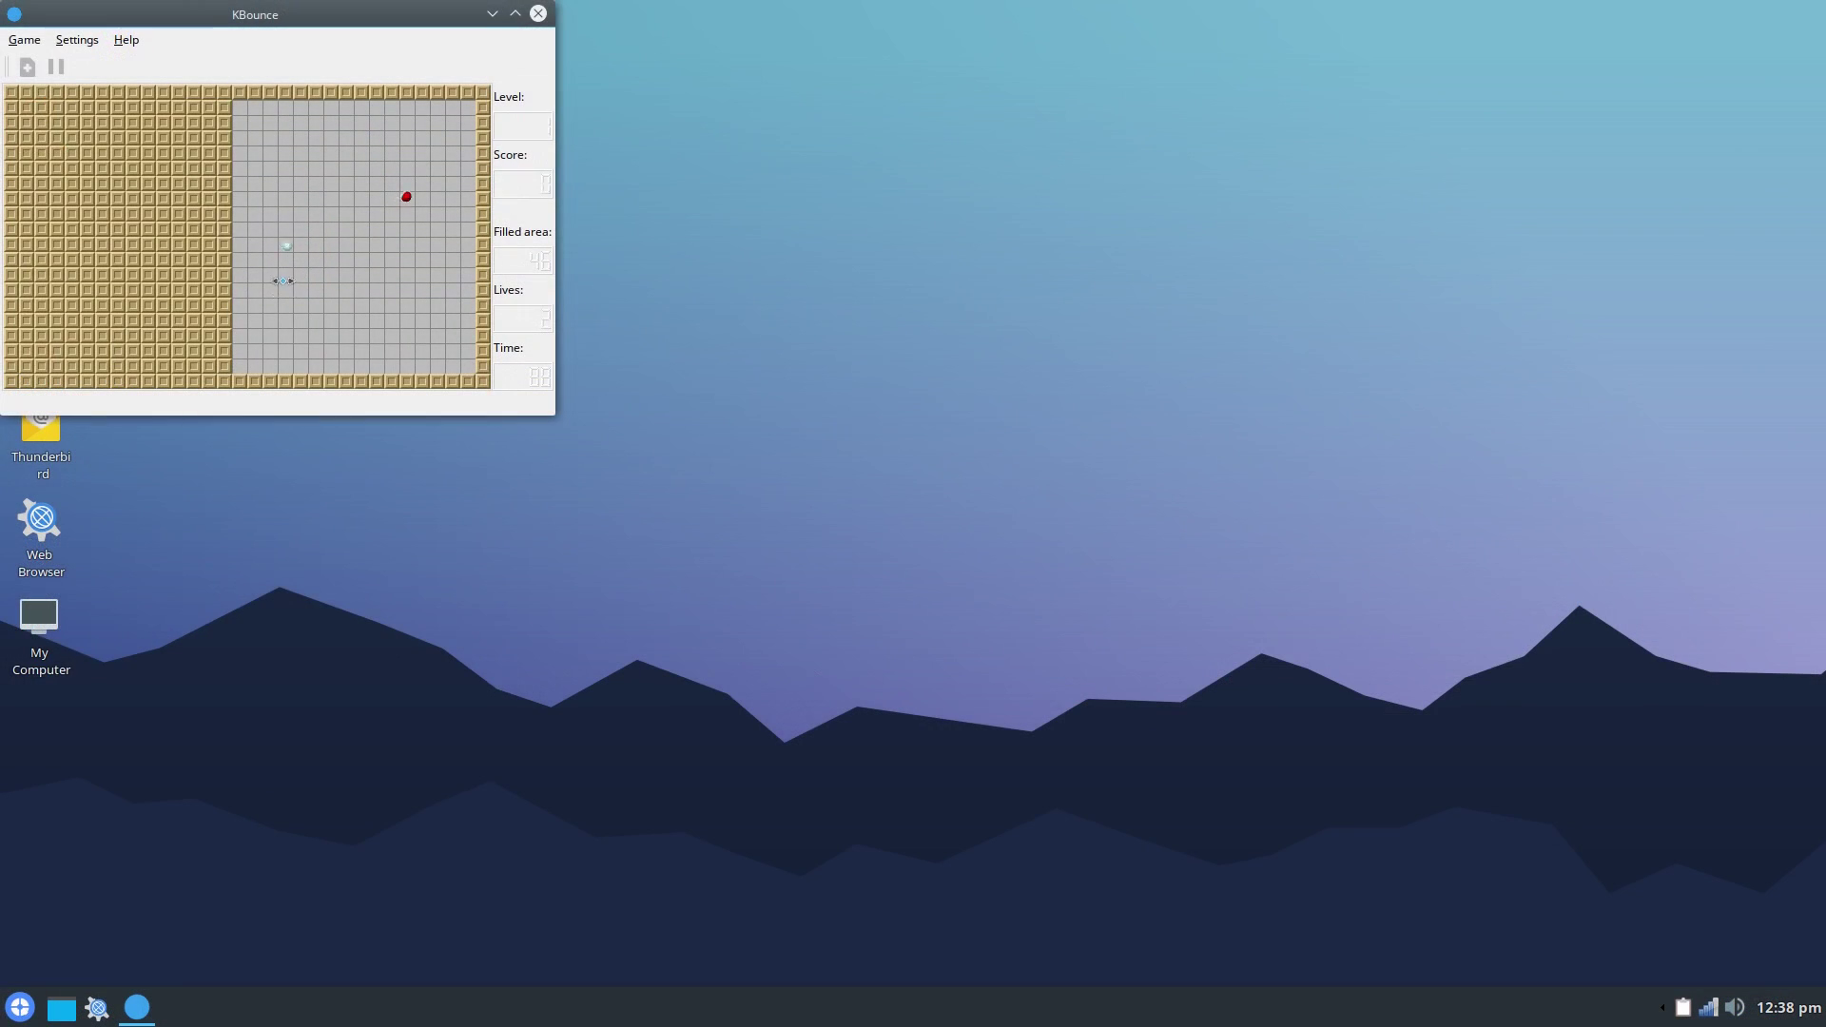
Build a horizontal wall in KBounce, then switch to building vertical walls
left_click(283, 287)
right_click(398, 217)
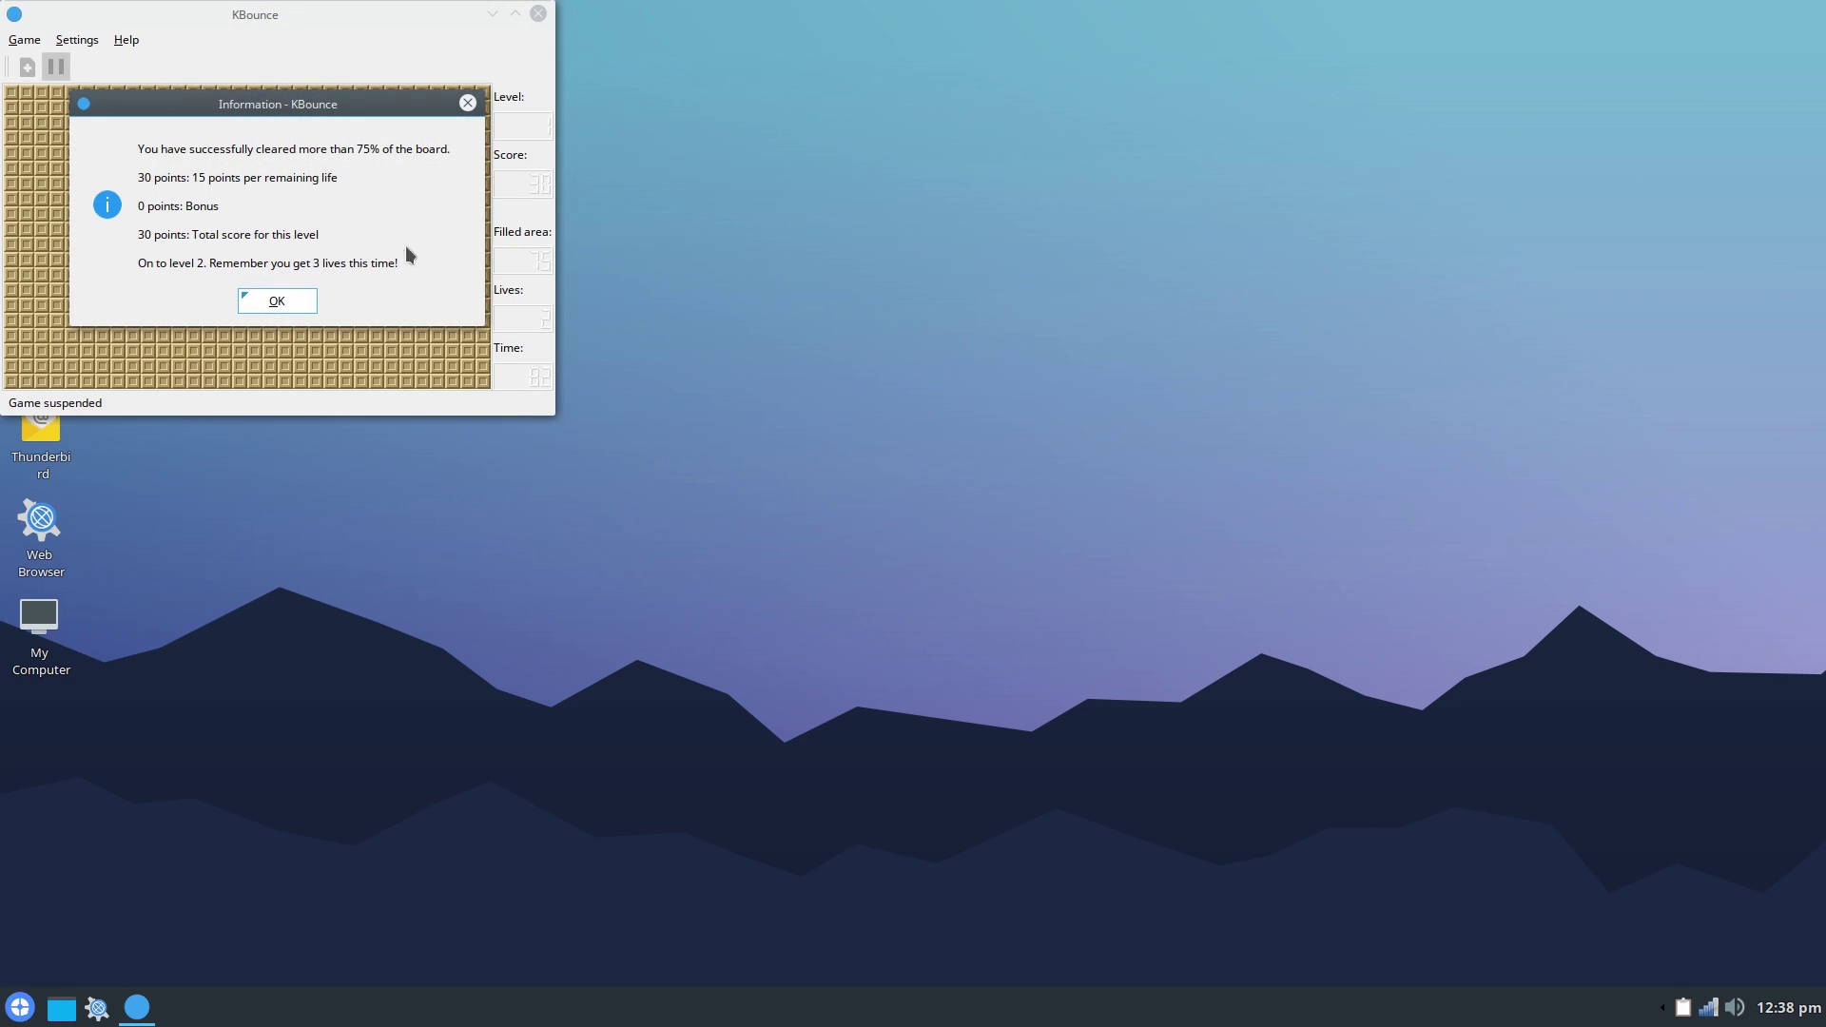
Dismiss the level summary and launch KolourPaint from the Graphics applications
left_click(300, 314)
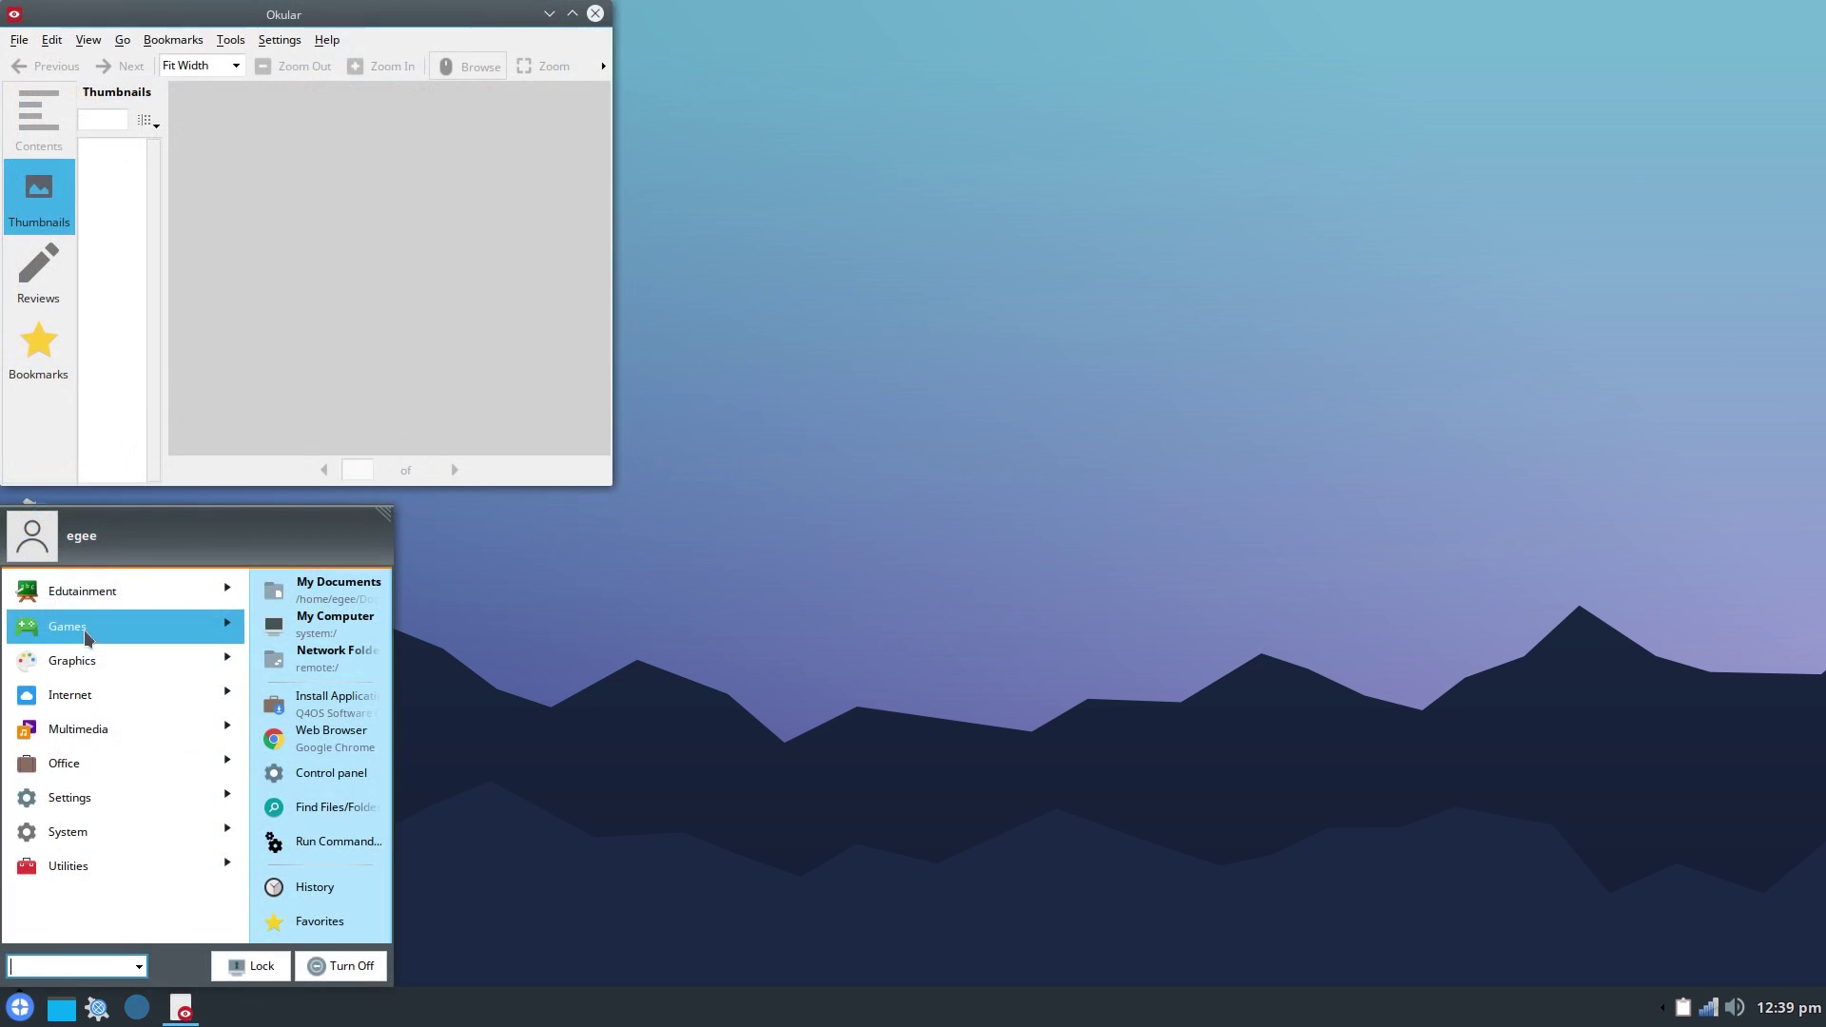
left_click(84, 630)
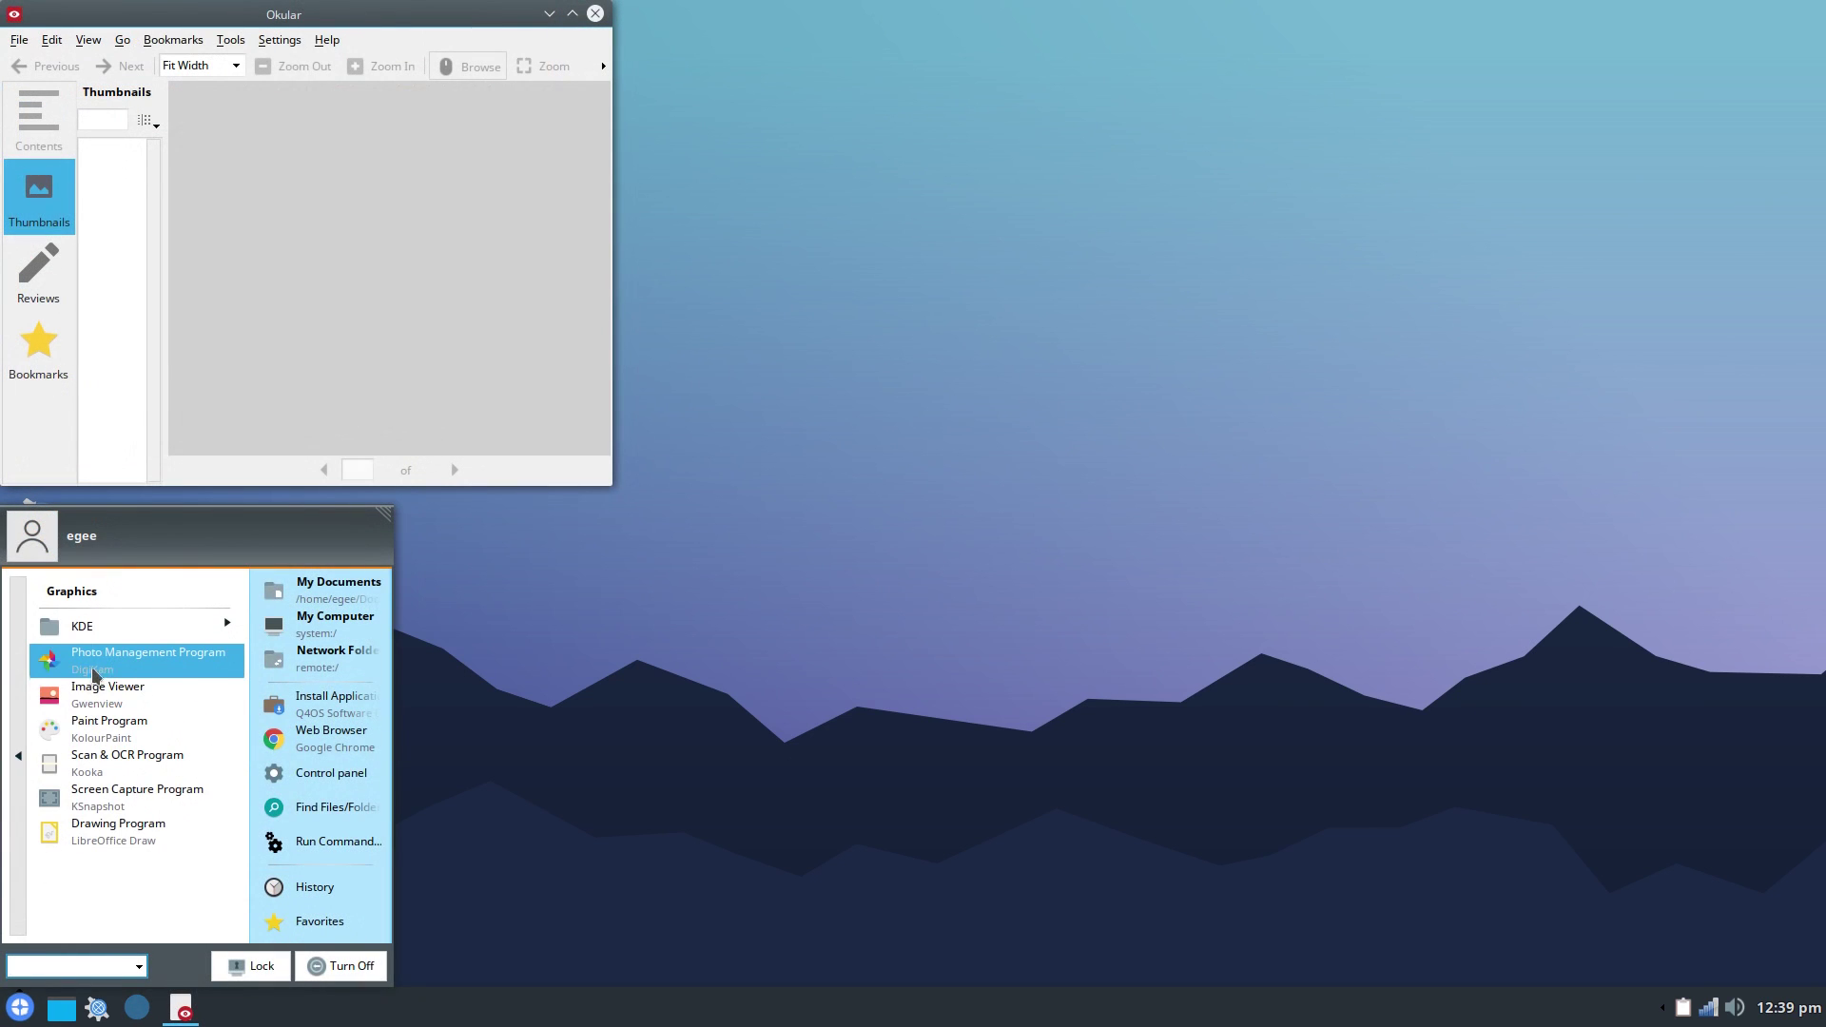
left_click(92, 745)
Launch Thunderbird from Internet and Amarok from Multimedia in the K menu
left_click(20, 1007)
left_click(95, 925)
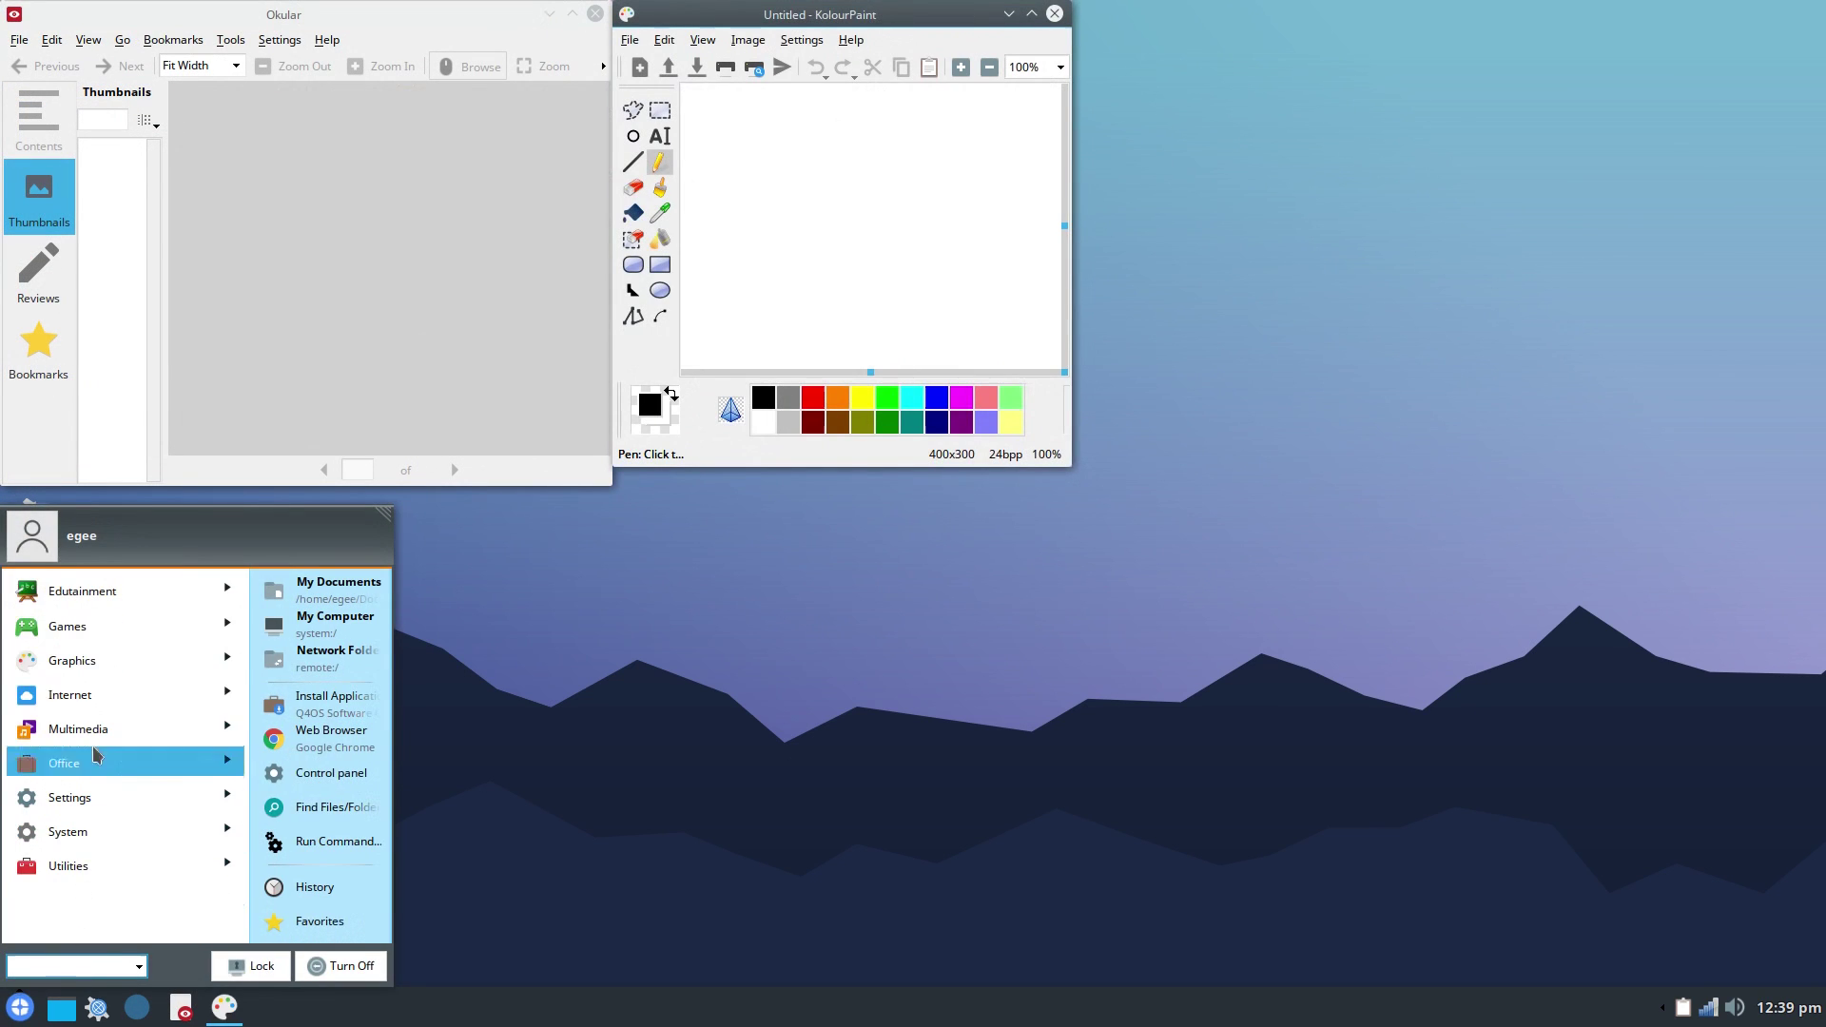
left_click(95, 695)
mouse_move(102, 742)
left_mouse_down()
mouse_move(102, 713)
mouse_move(69, 868)
mouse_move(95, 774)
left_mouse_up()
left_click(95, 729)
left_click(100, 706)
Launch the Clementine music player from the Multimedia category
left_click(20, 1007)
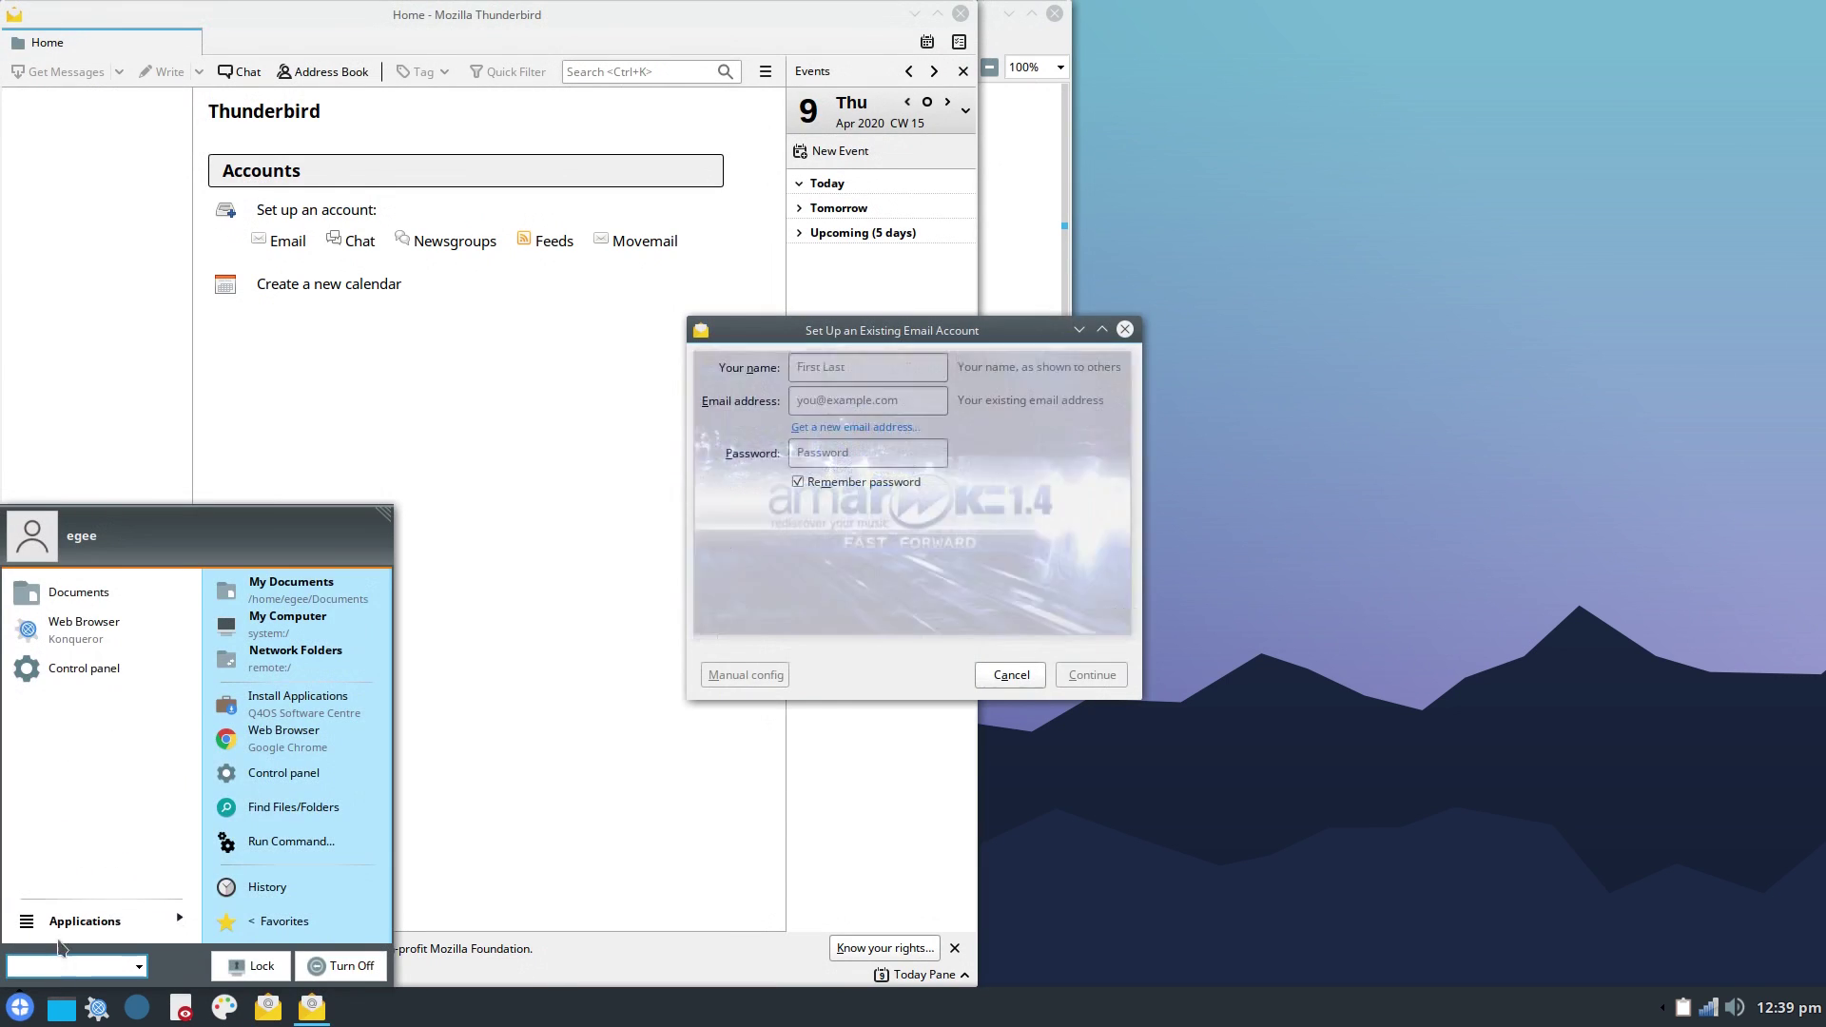
left_click(95, 924)
left_click(95, 728)
left_click(103, 720)
Browse the menu categories and launch YouTube Browser for SMPlayer from Multimedia
left_click(20, 1007)
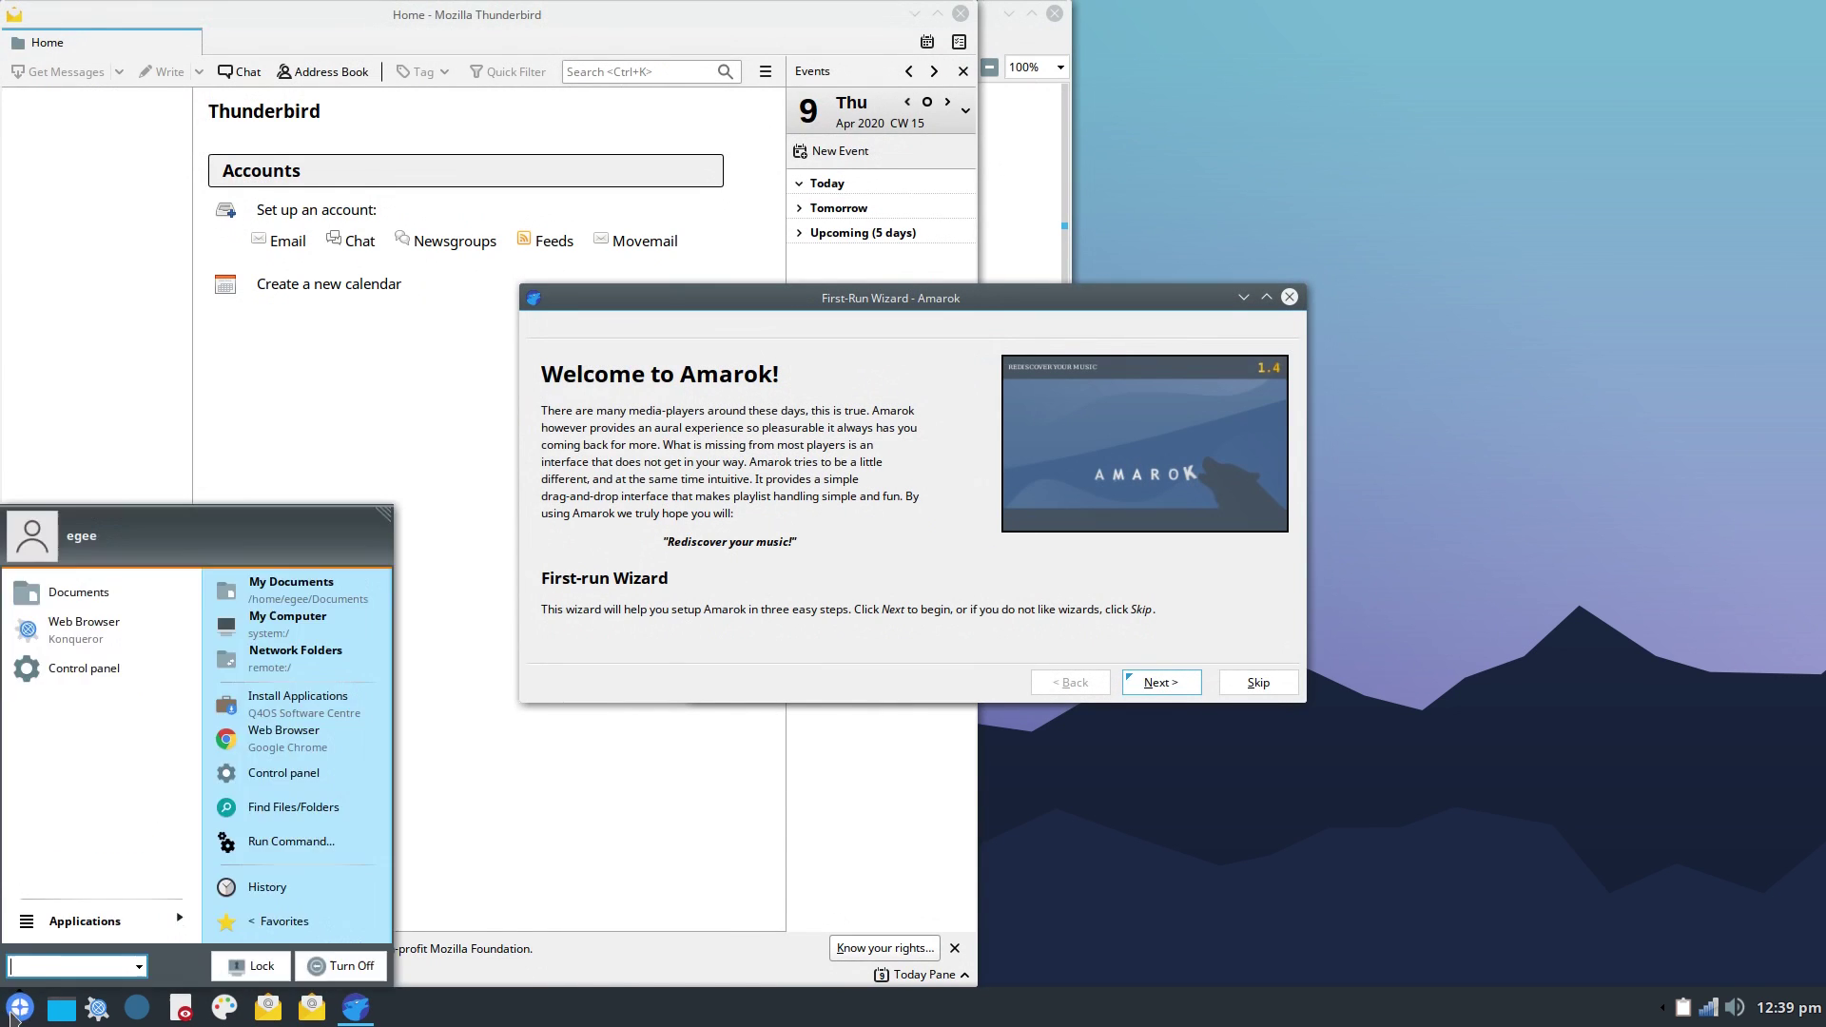
left_click(95, 924)
left_click(86, 659)
left_click(12, 738)
left_click(86, 694)
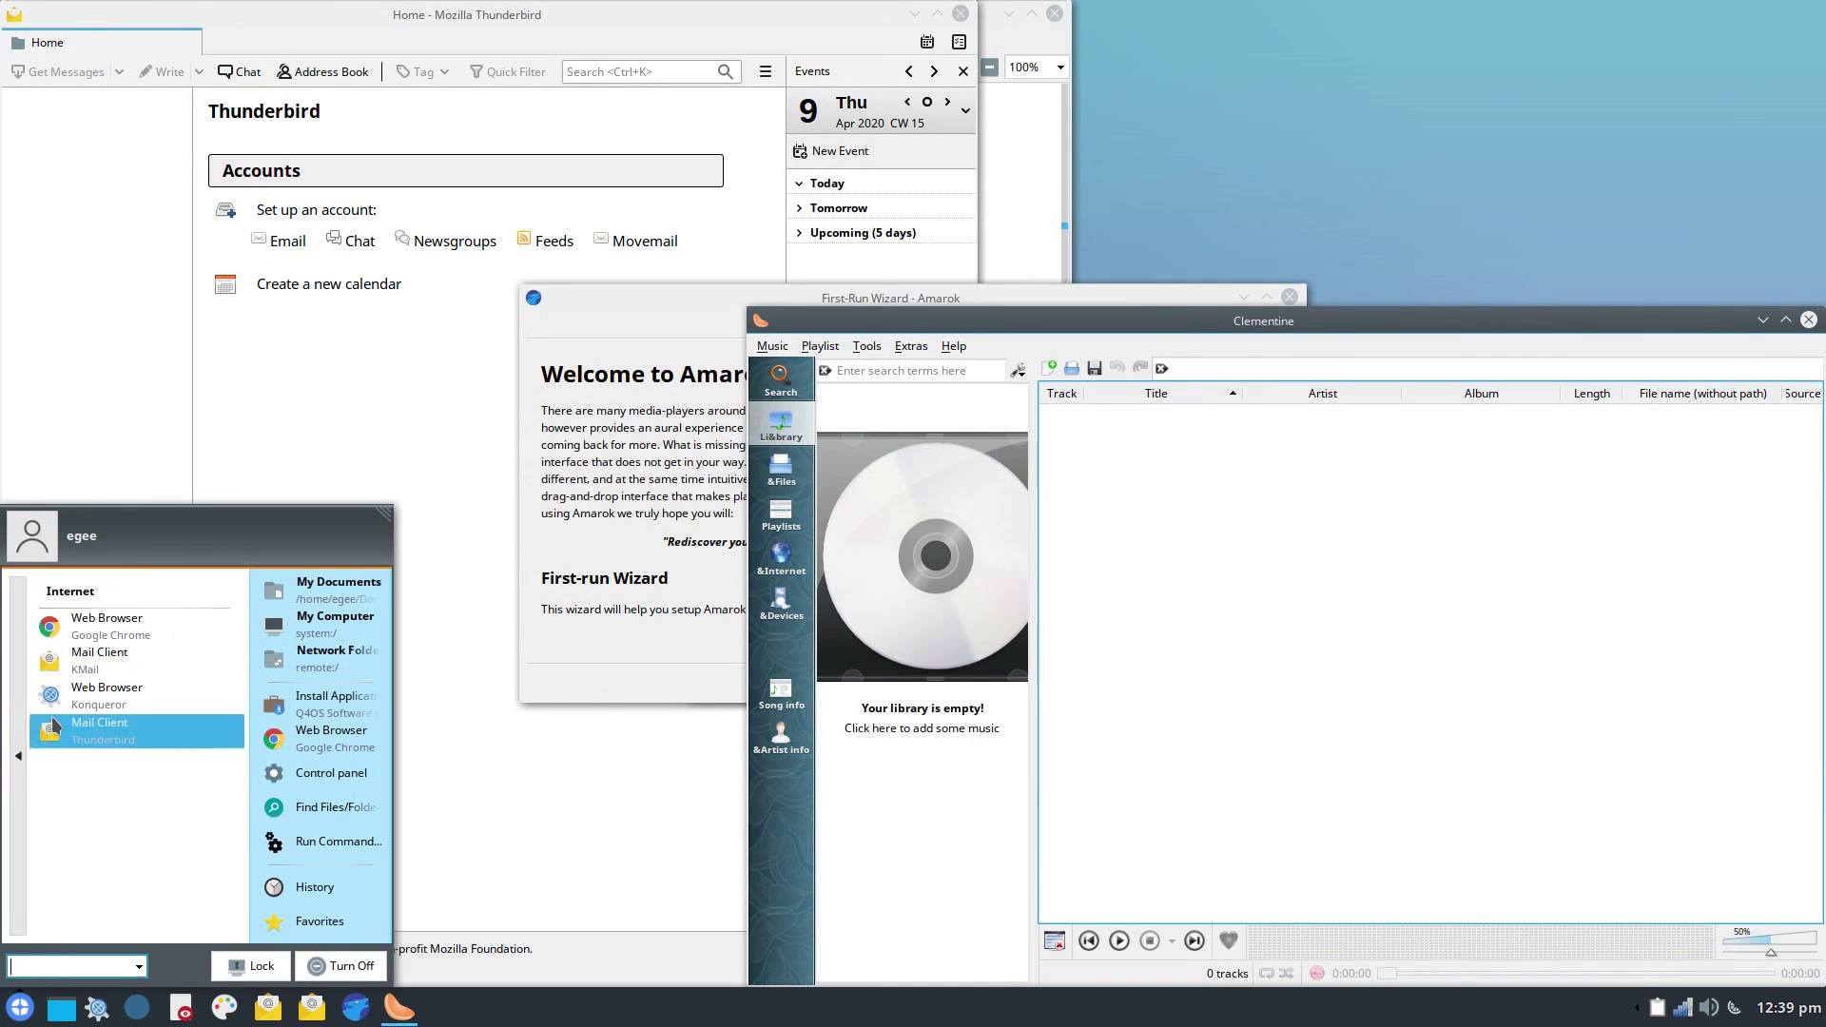
left_click(12, 738)
left_click(38, 737)
left_click(135, 665)
left_click(135, 670)
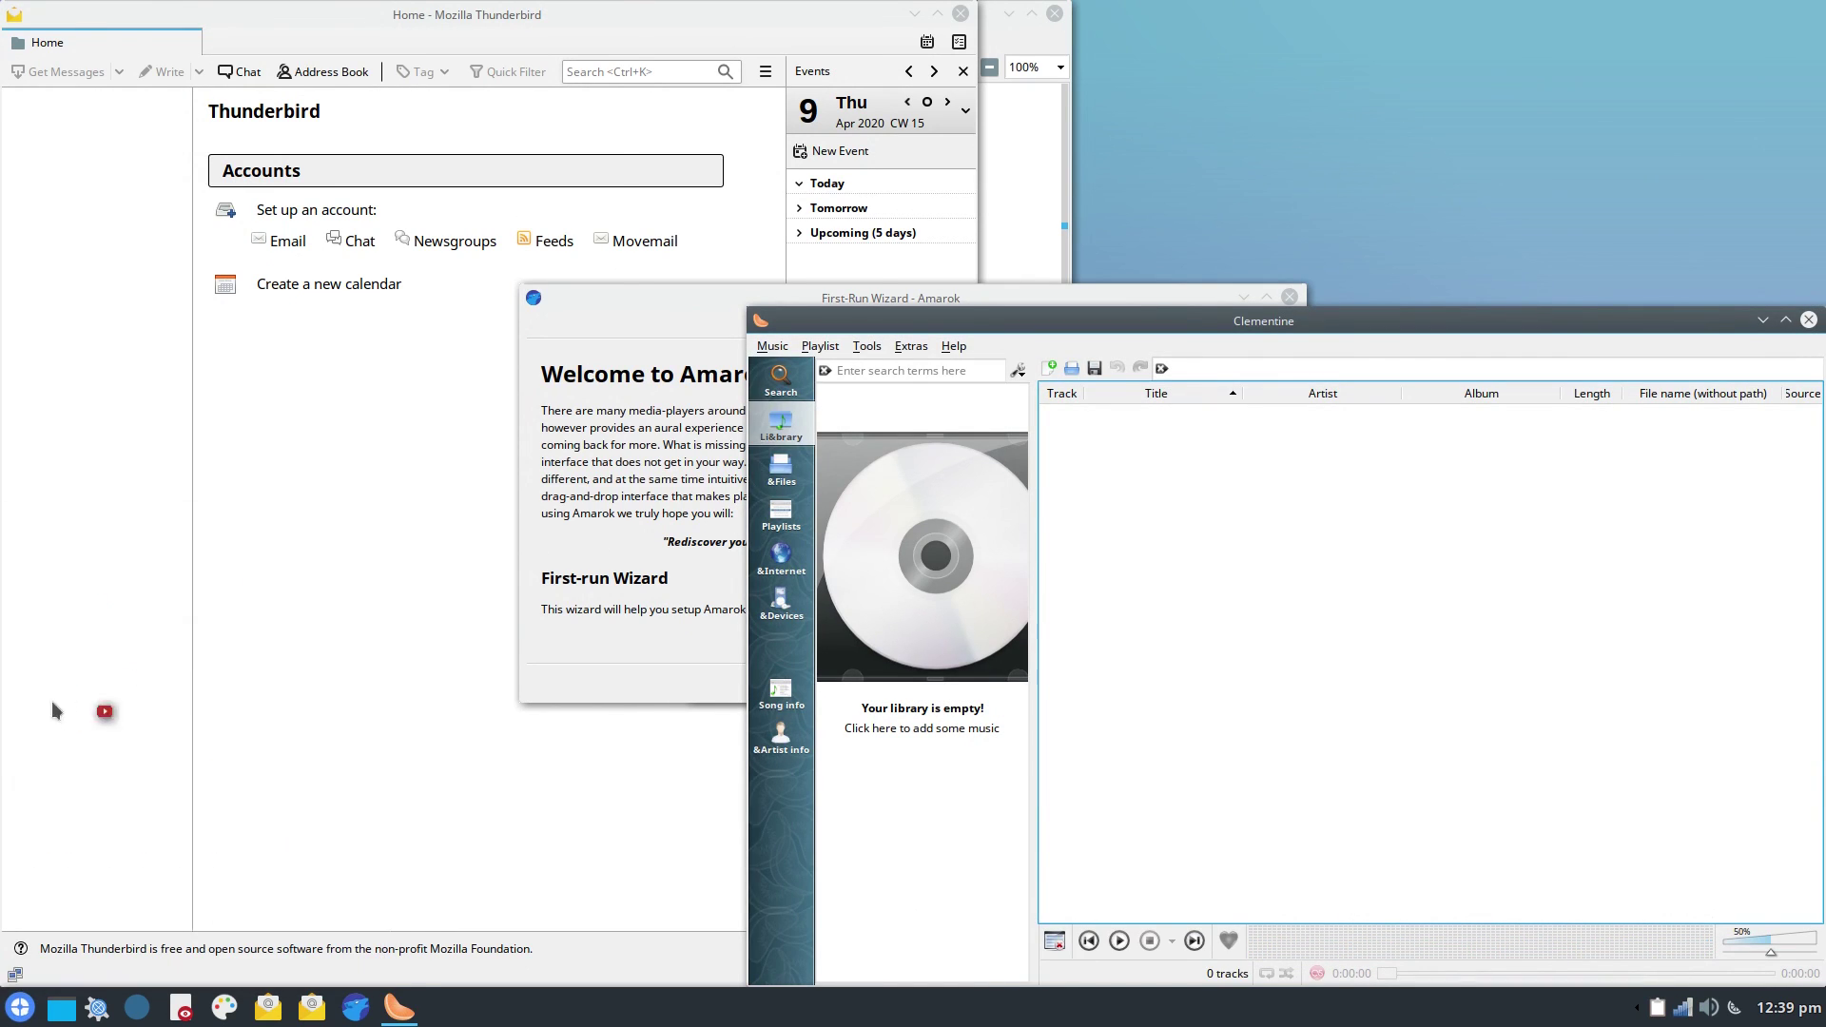
Close YouTube Browser and launch Firewall Configuration from the Settings category
left_click(20, 1007)
left_click(84, 921)
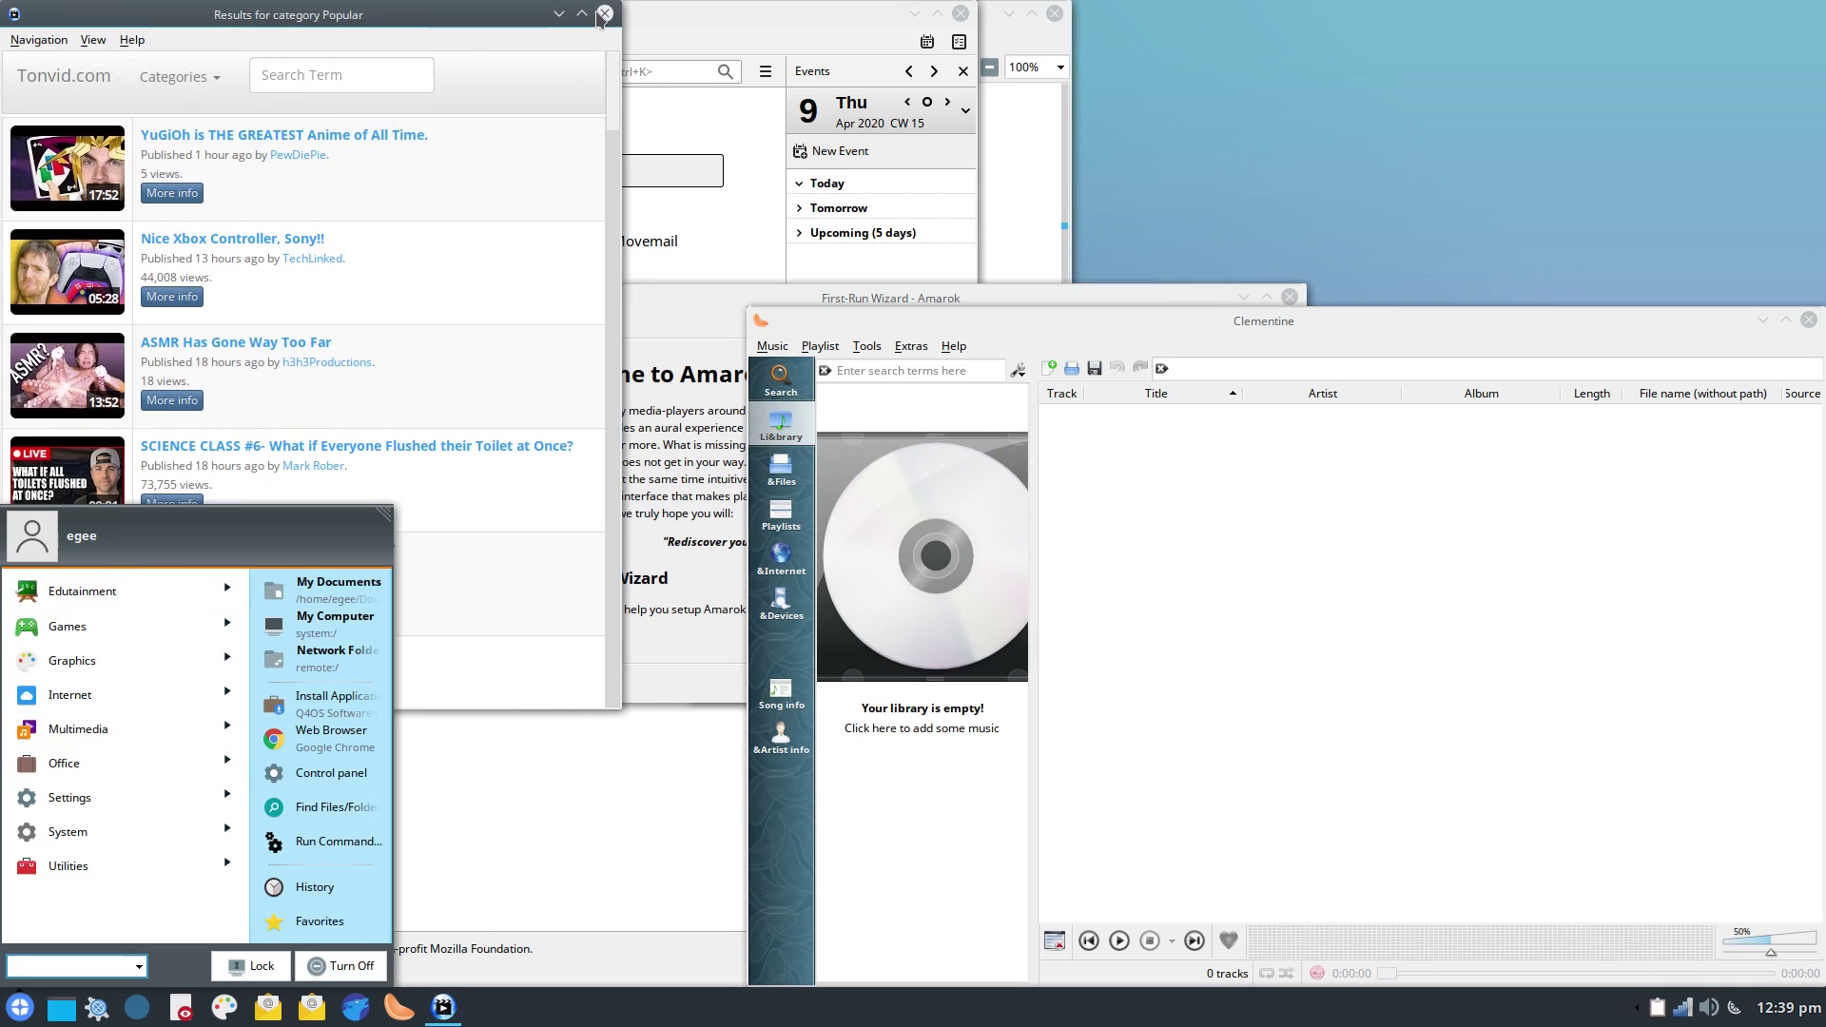
left_click(20, 1007)
left_click(85, 920)
left_click(57, 804)
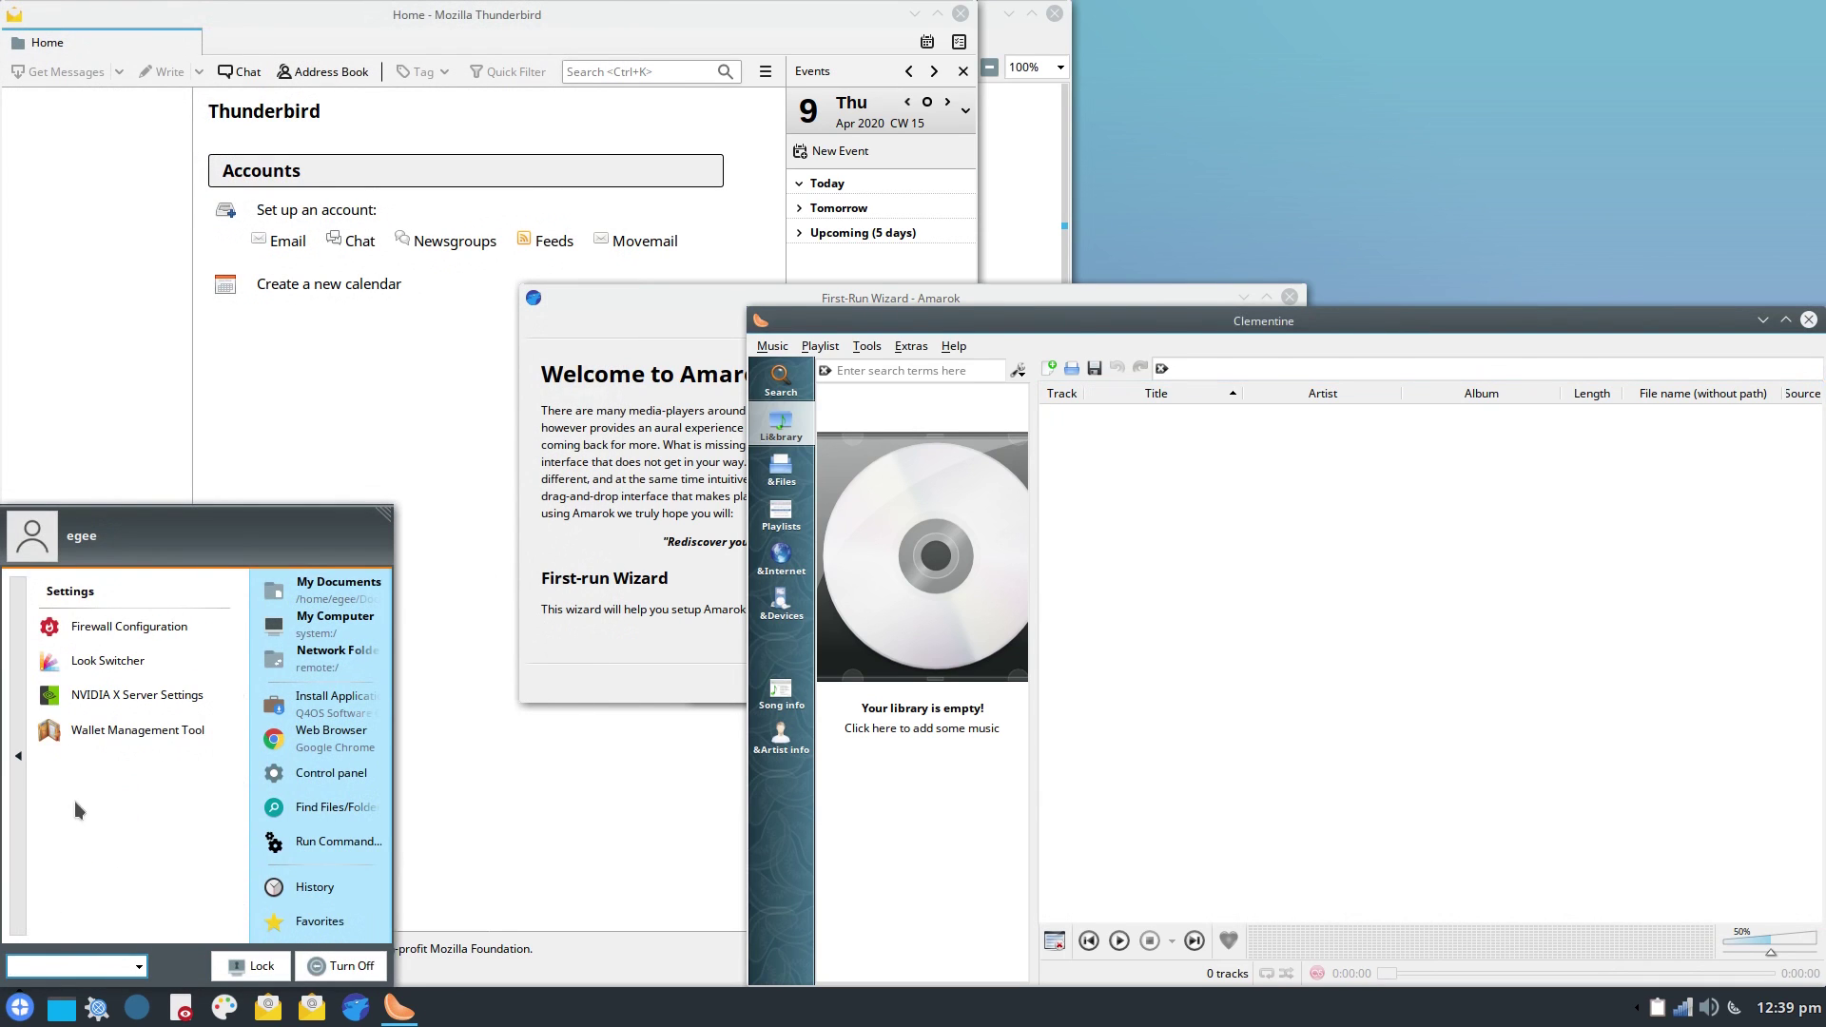
left_click(127, 627)
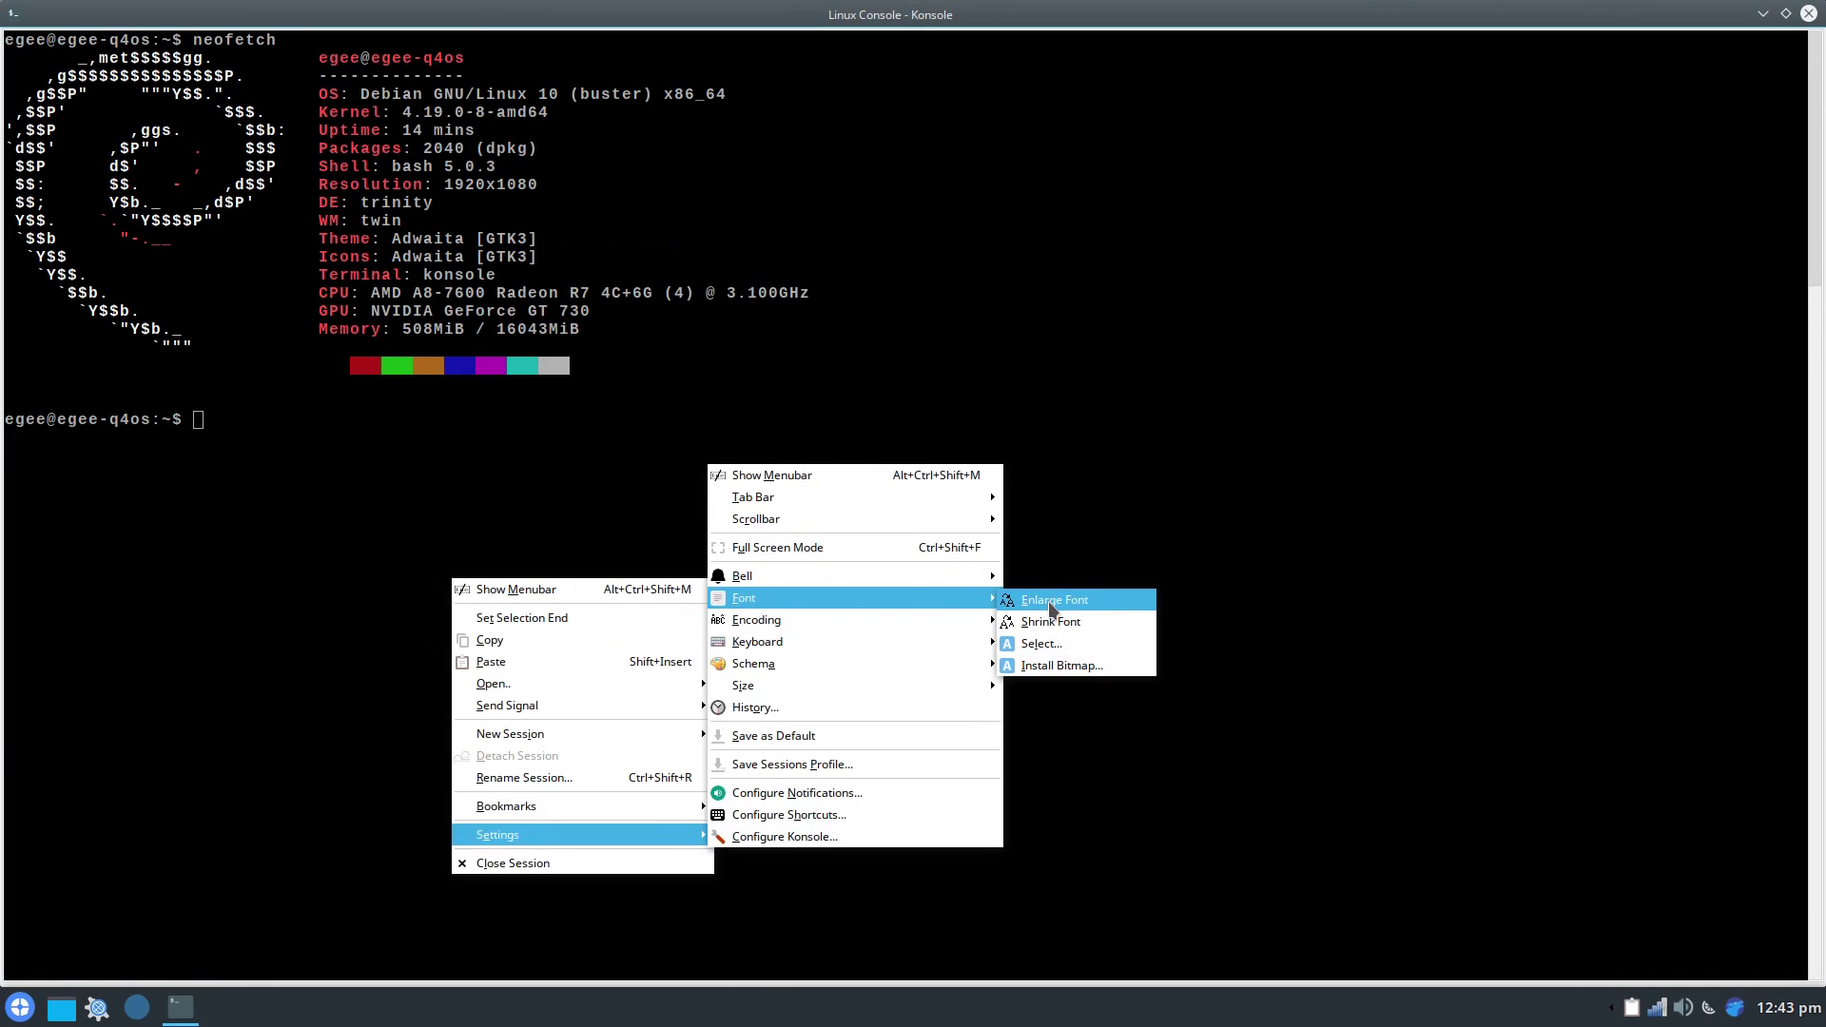
Enlarge the Konsole font through Settings > Font > Enlarge Font
left_click(999, 620)
right_click(934, 651)
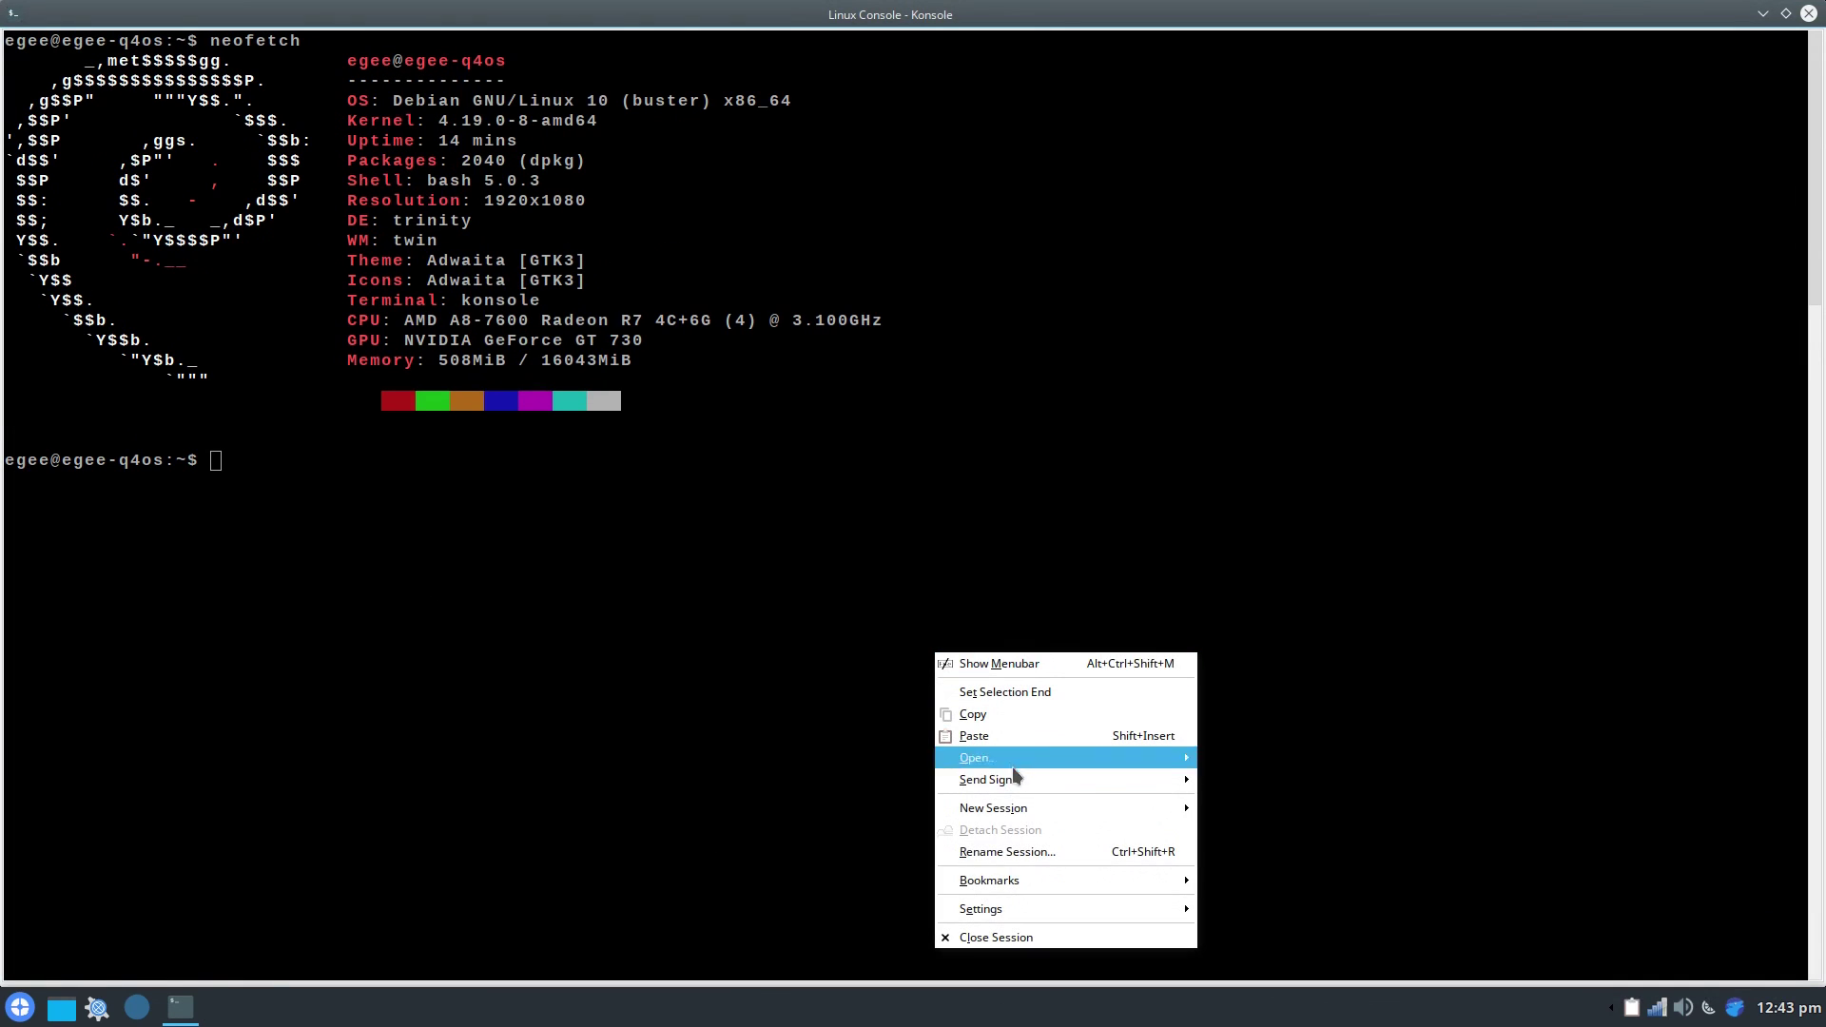
mouse_move(1023, 915)
mouse_move(1304, 670)
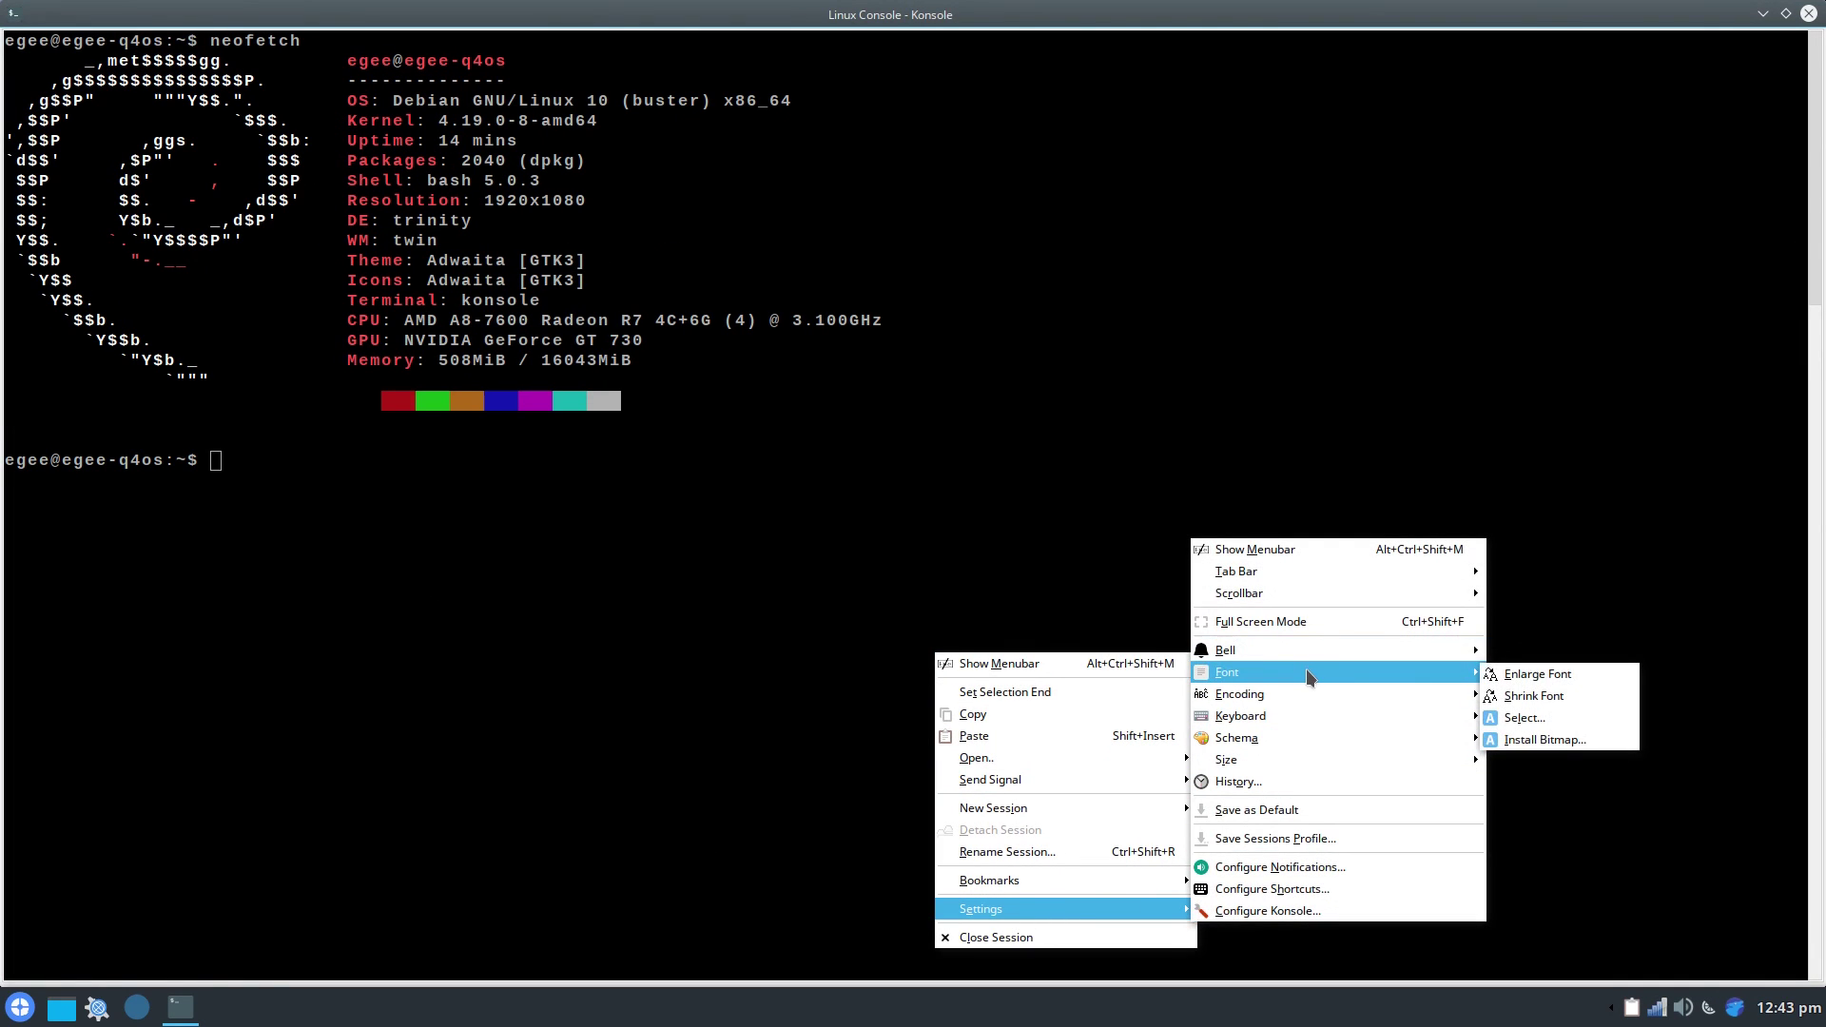
left_click(1529, 669)
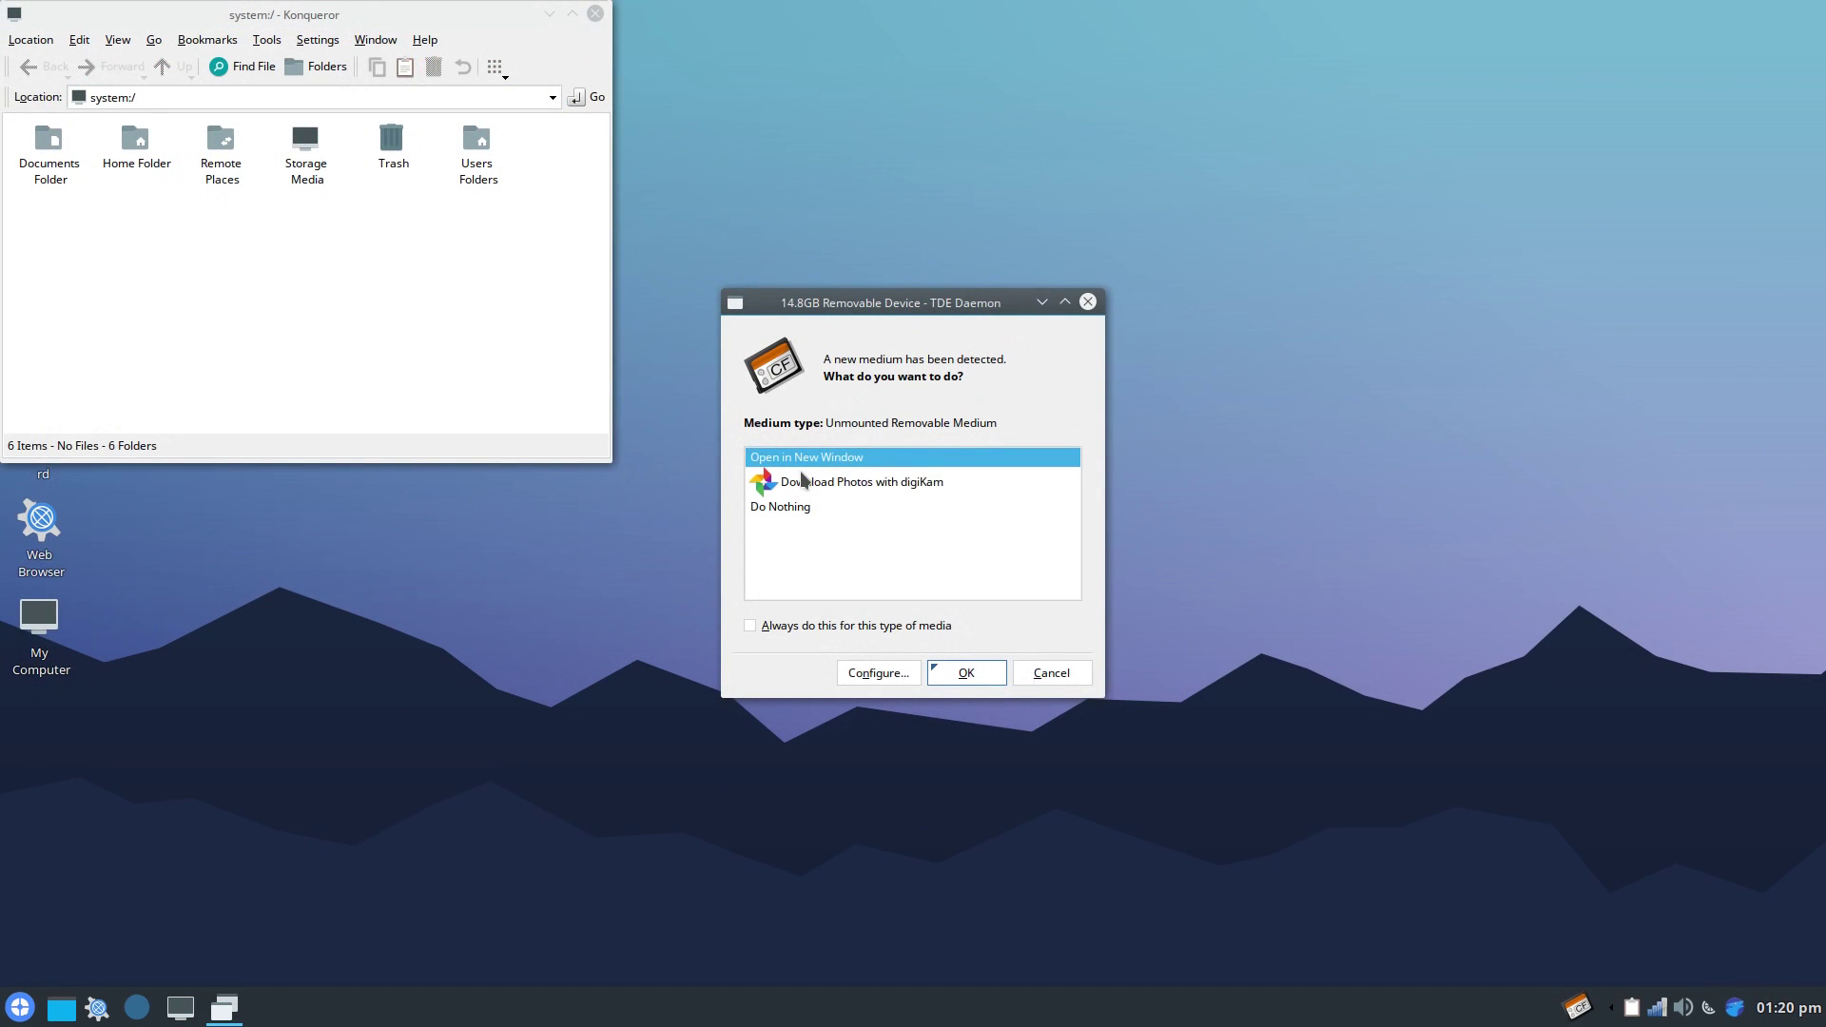
Open the 14.8GB drive in a new window and select, then deselect, its five items
left_click(962, 673)
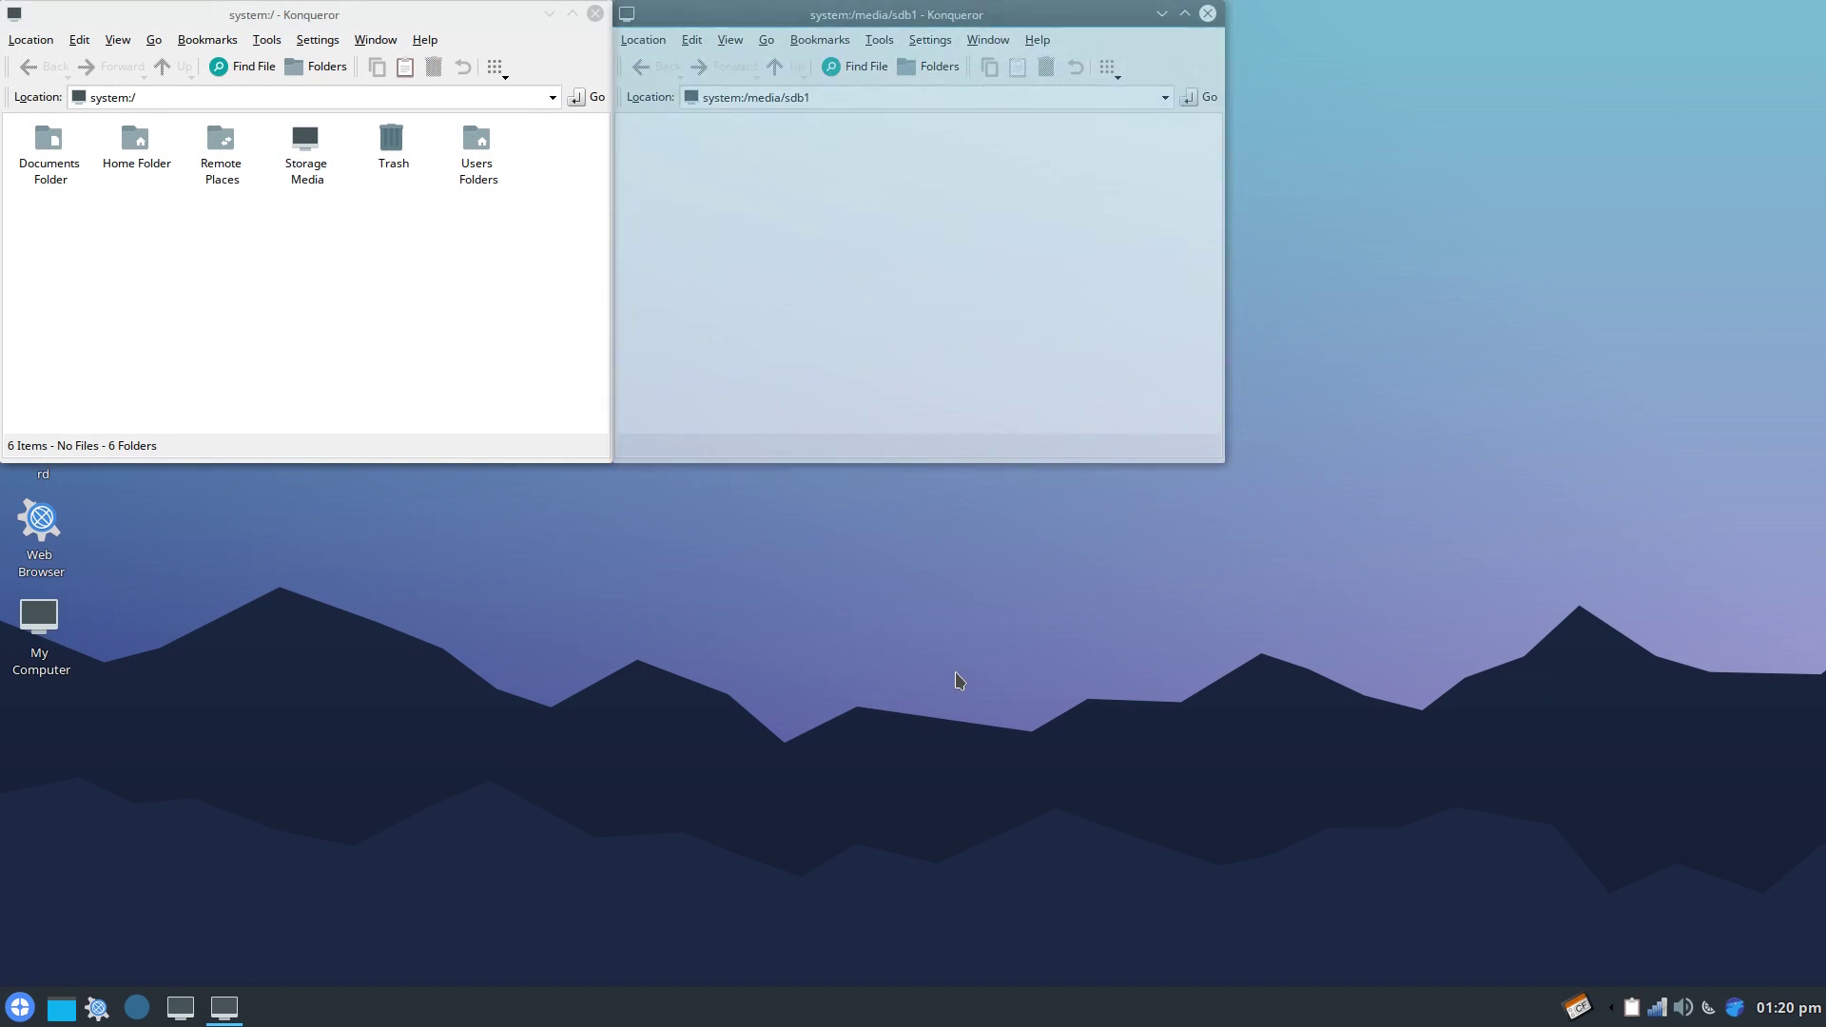
left_click_drag(906, 17, 1141, 127)
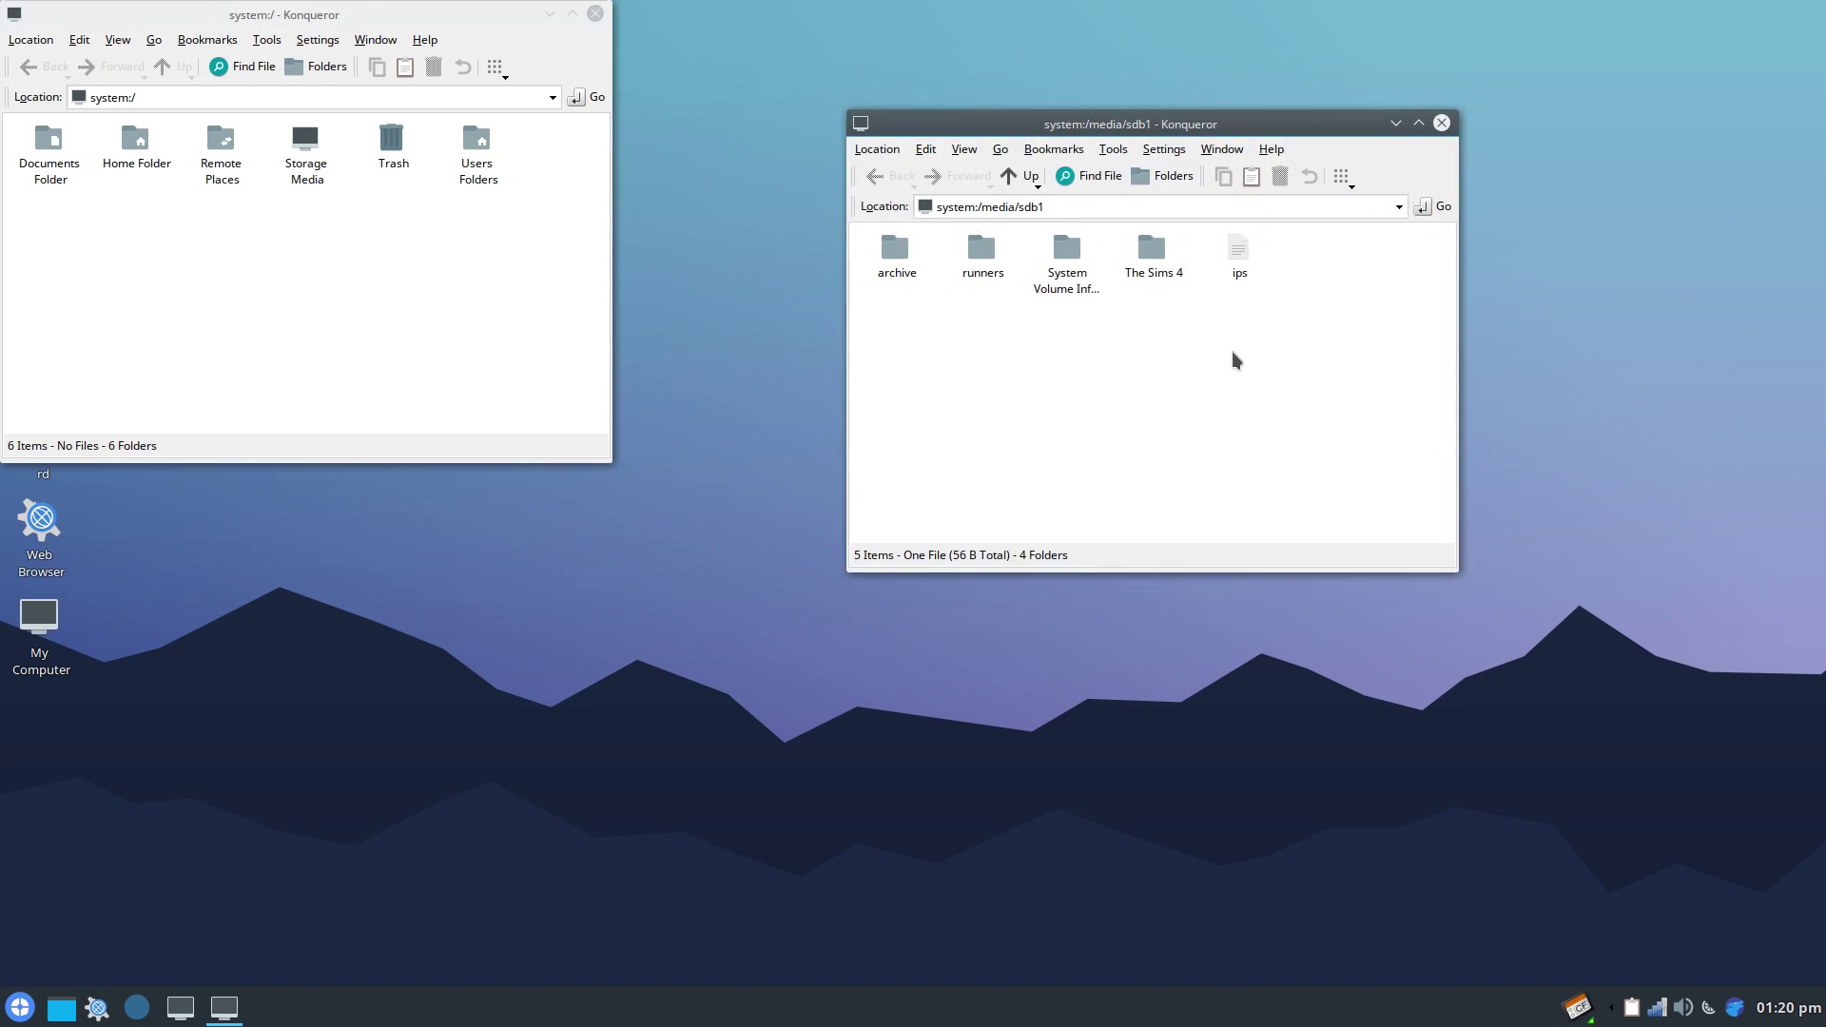
left_click_drag(1257, 382, 864, 211)
left_click(1190, 407)
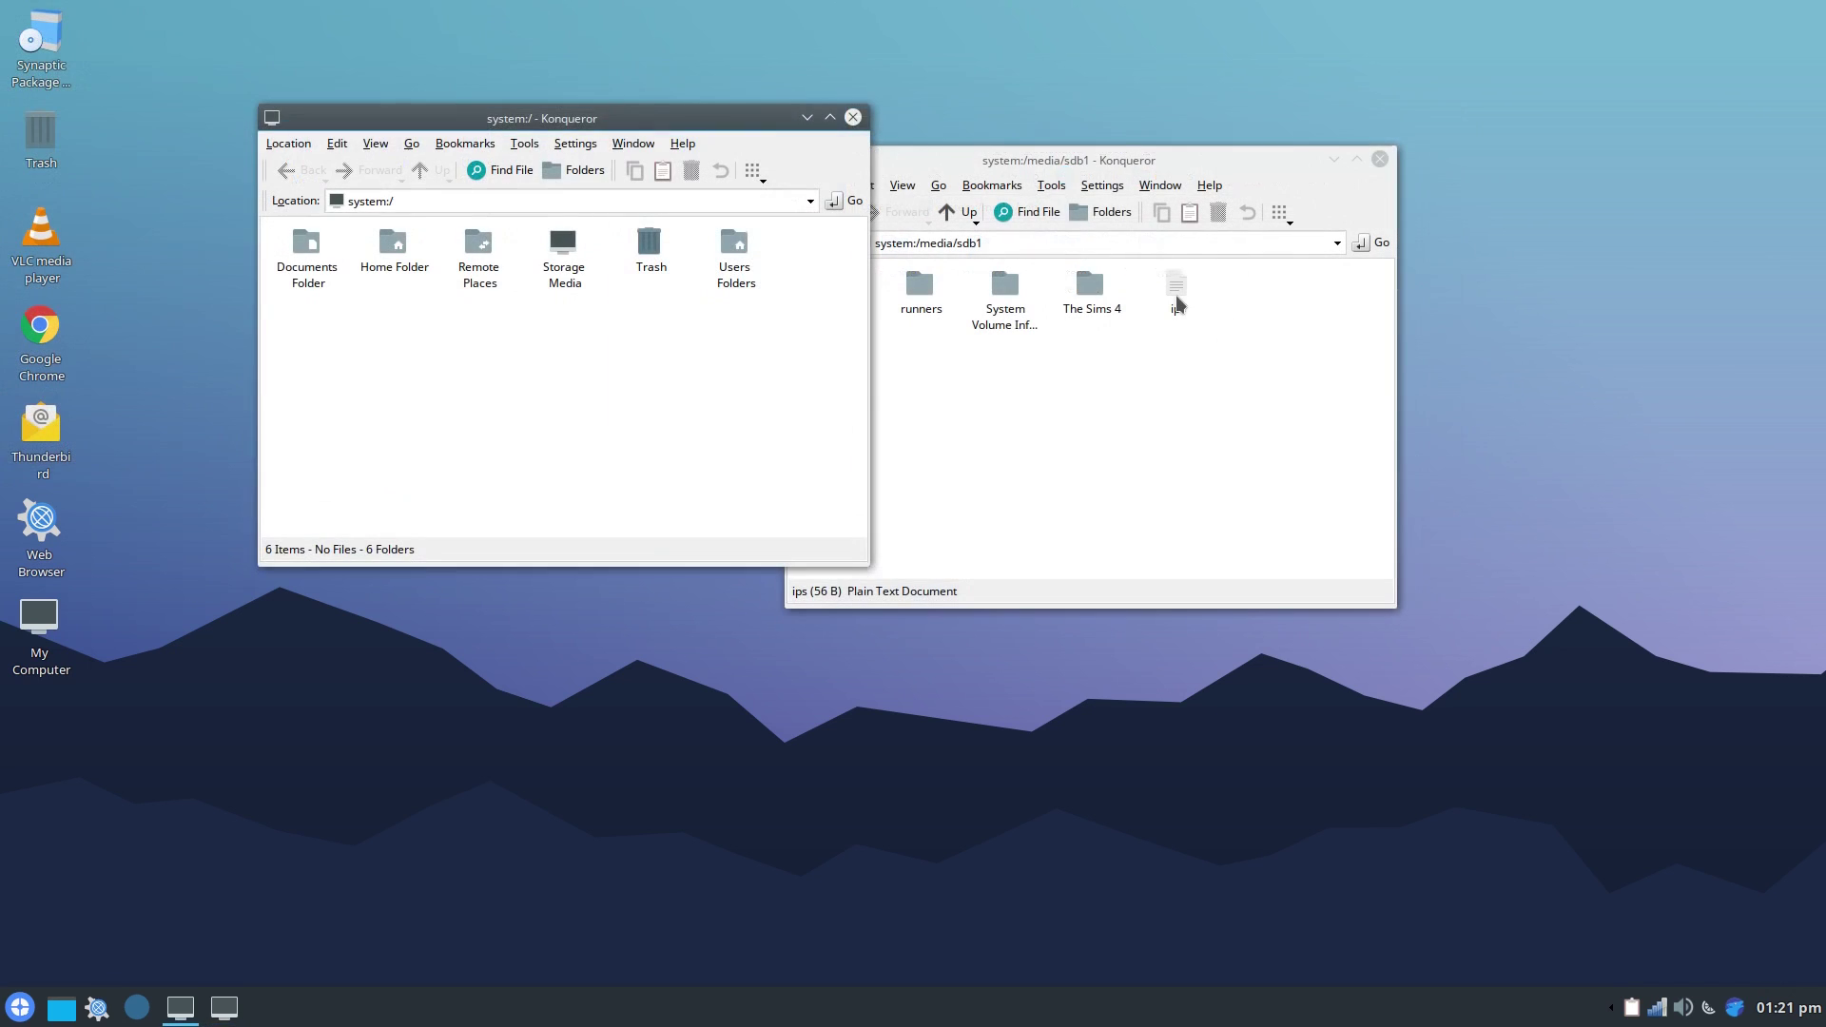
Open the ips text file, dismiss the mount error, and close the sdb1 window
left_click(1177, 295)
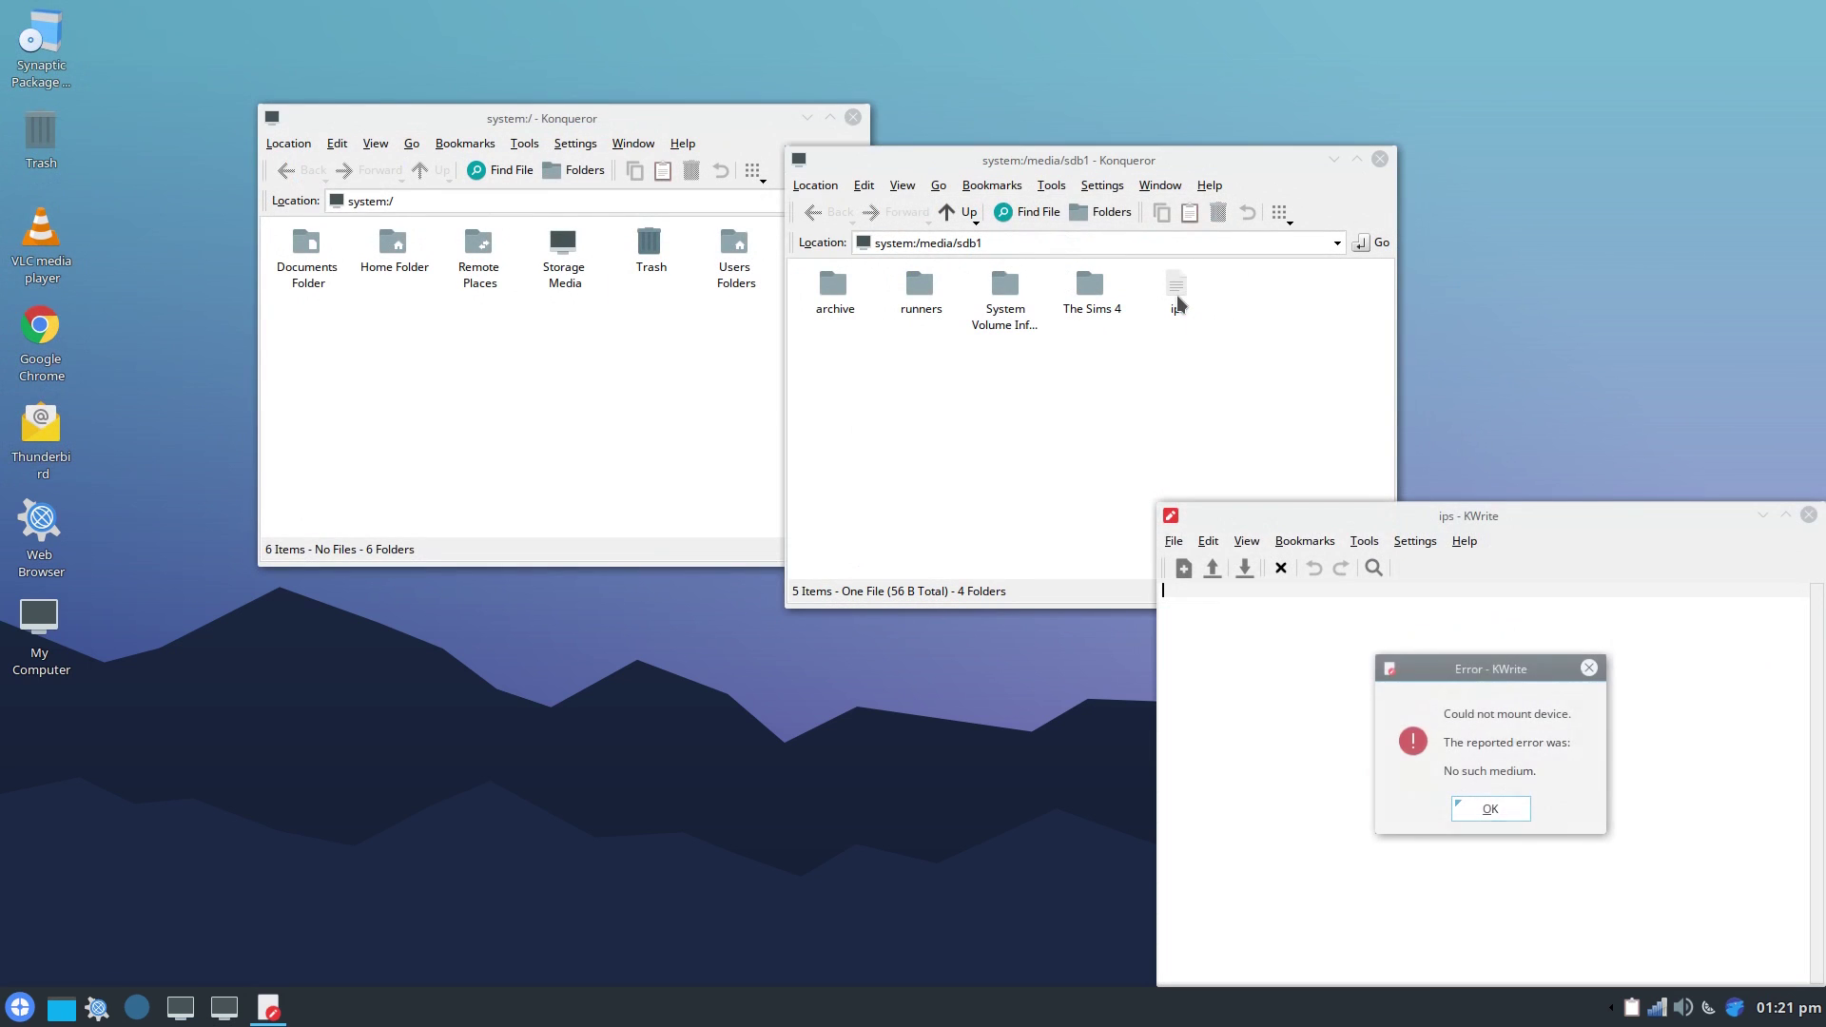
left_click_drag(1510, 670, 994, 352)
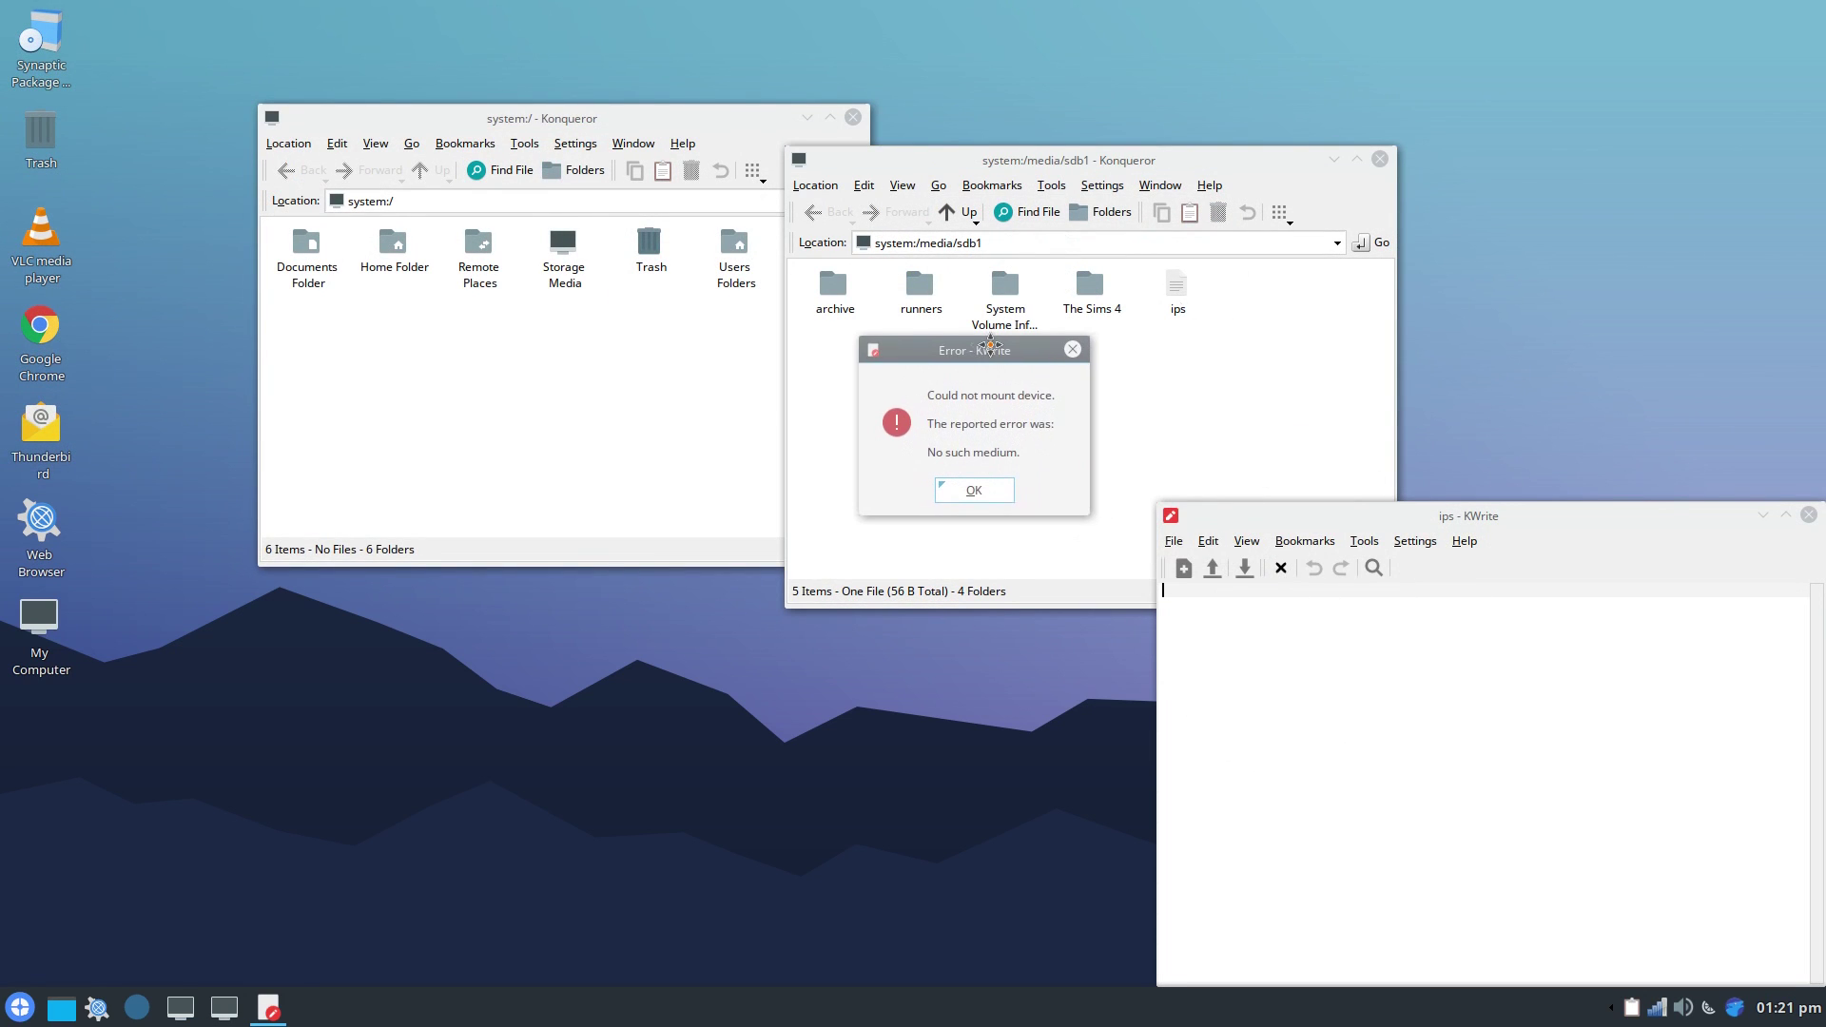
left_click(974, 491)
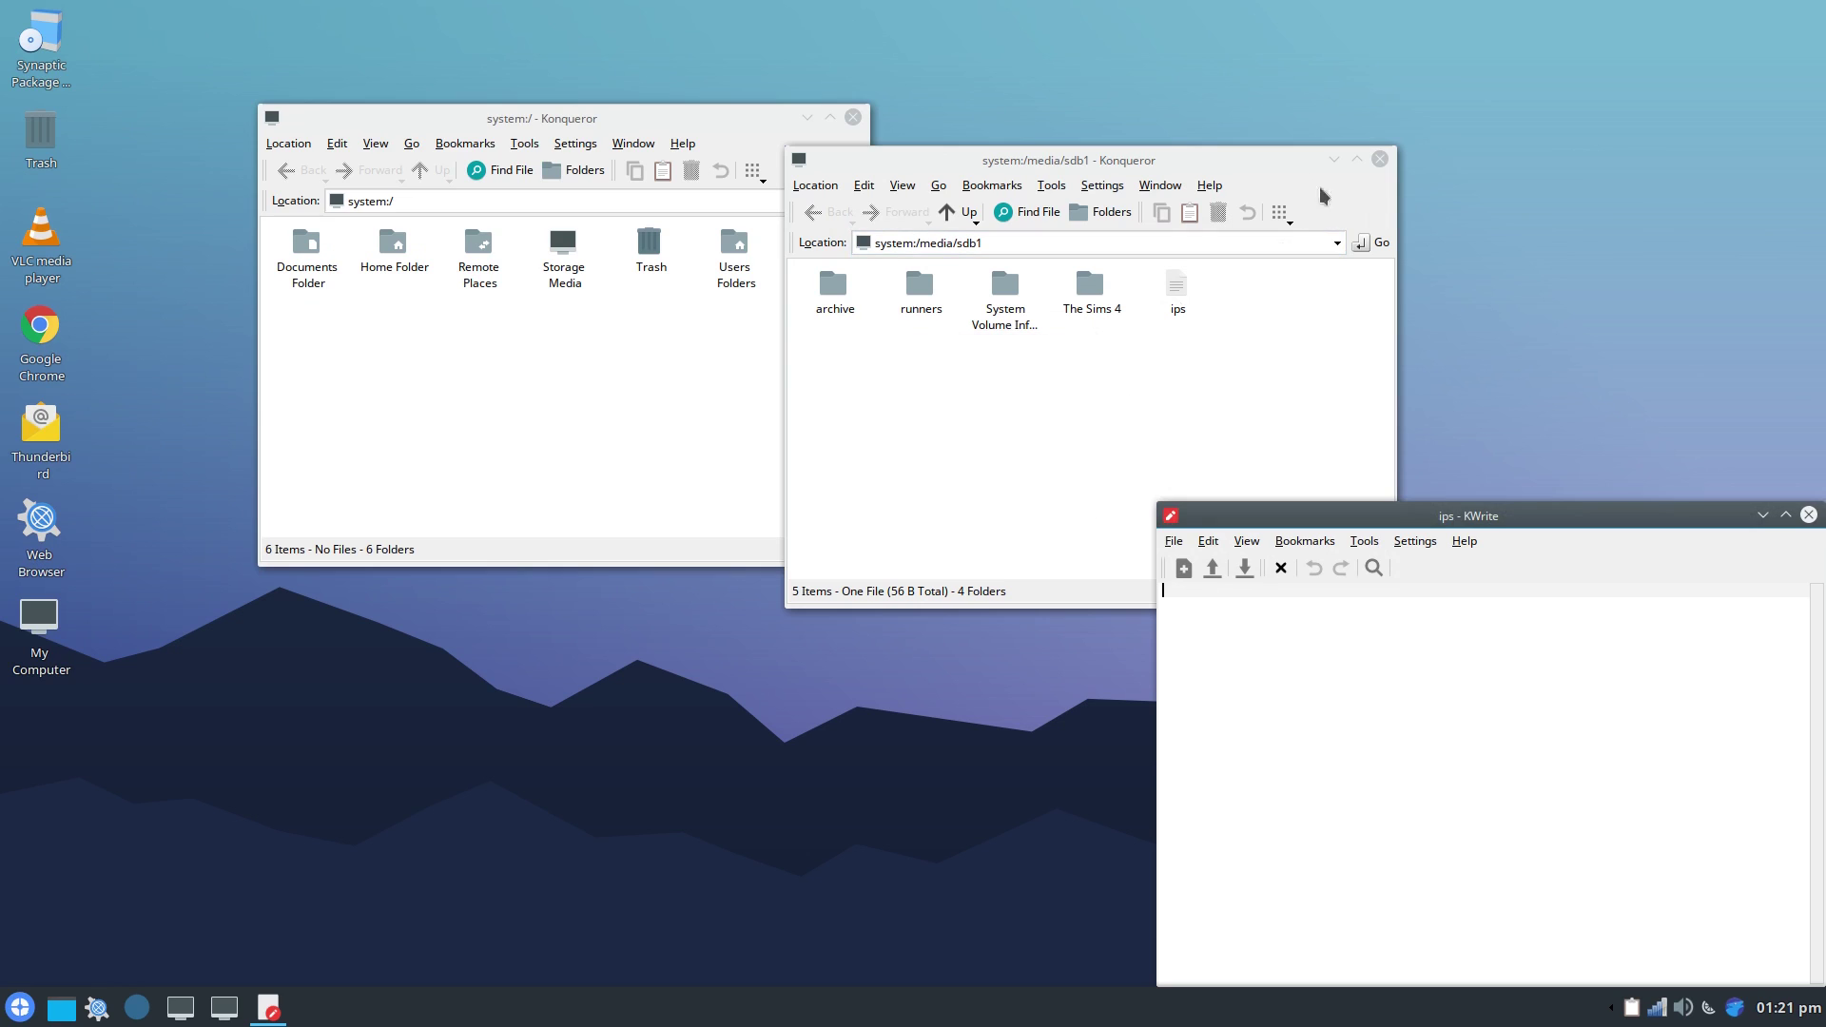
left_click(1380, 159)
Close the text editor, open the distro-delves archives including the tar.bz2, then go back
left_click(1806, 517)
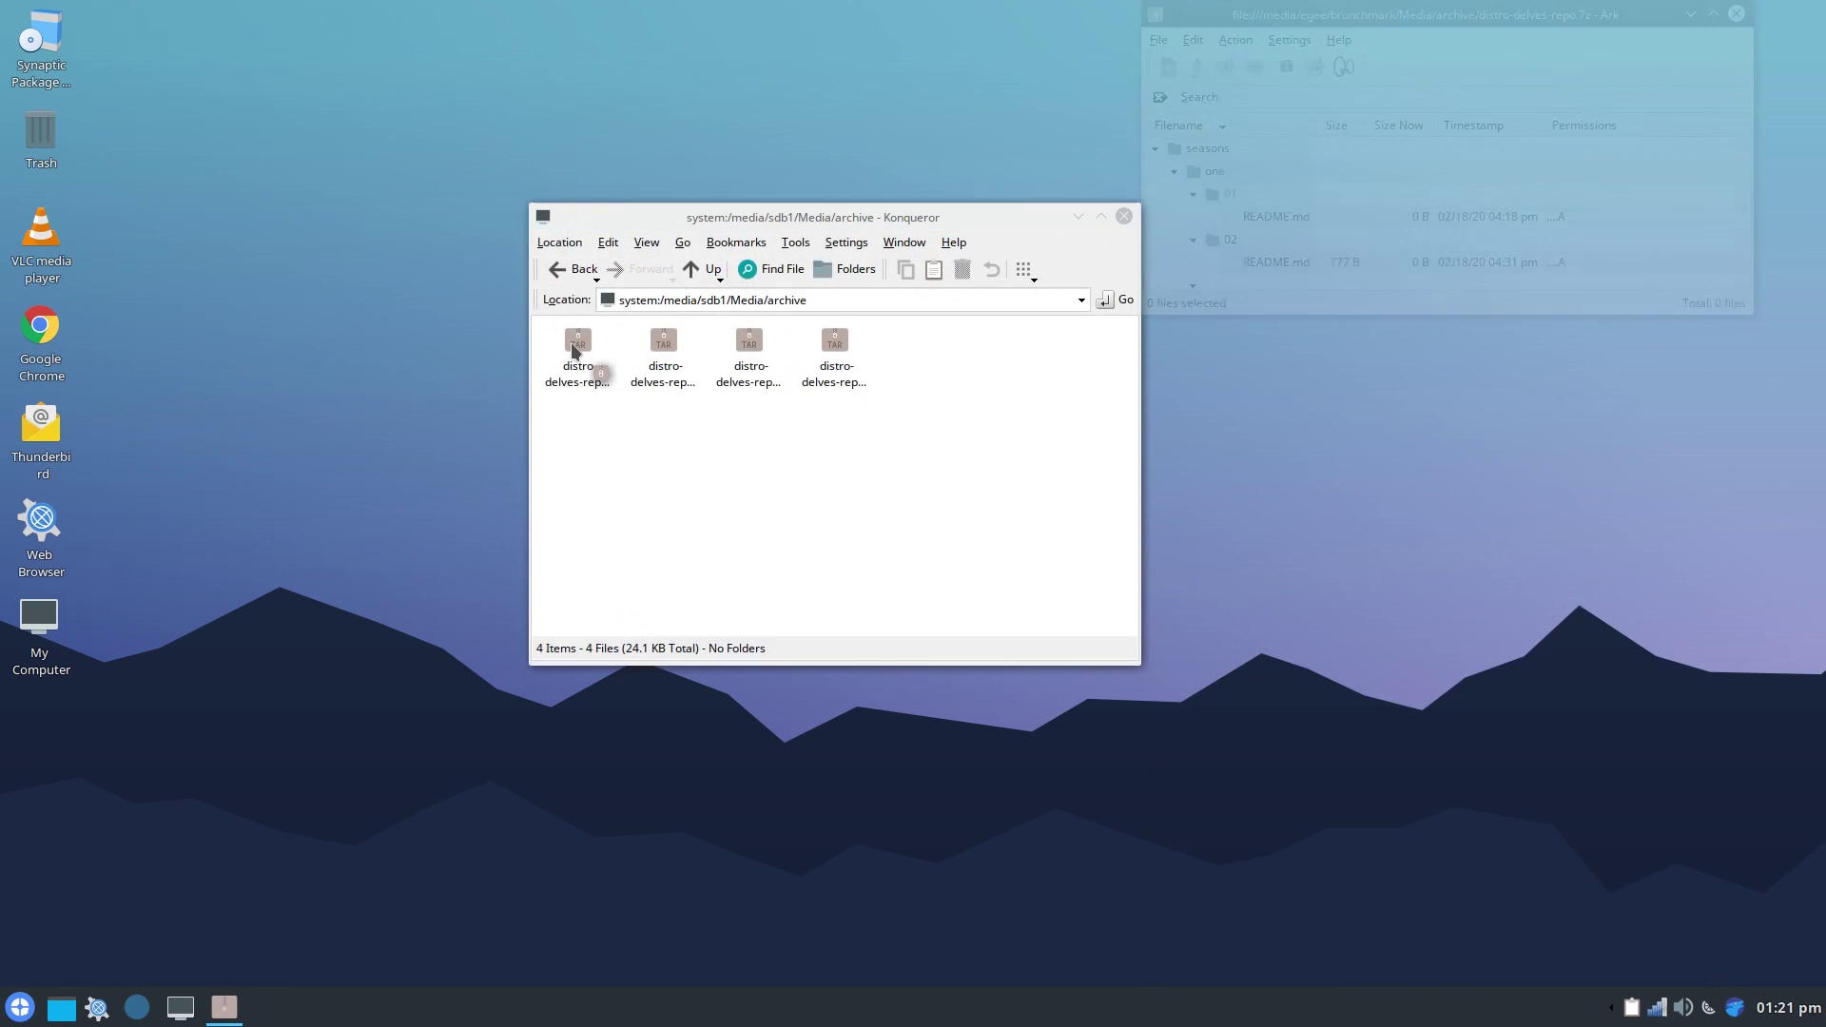
left_click(661, 363)
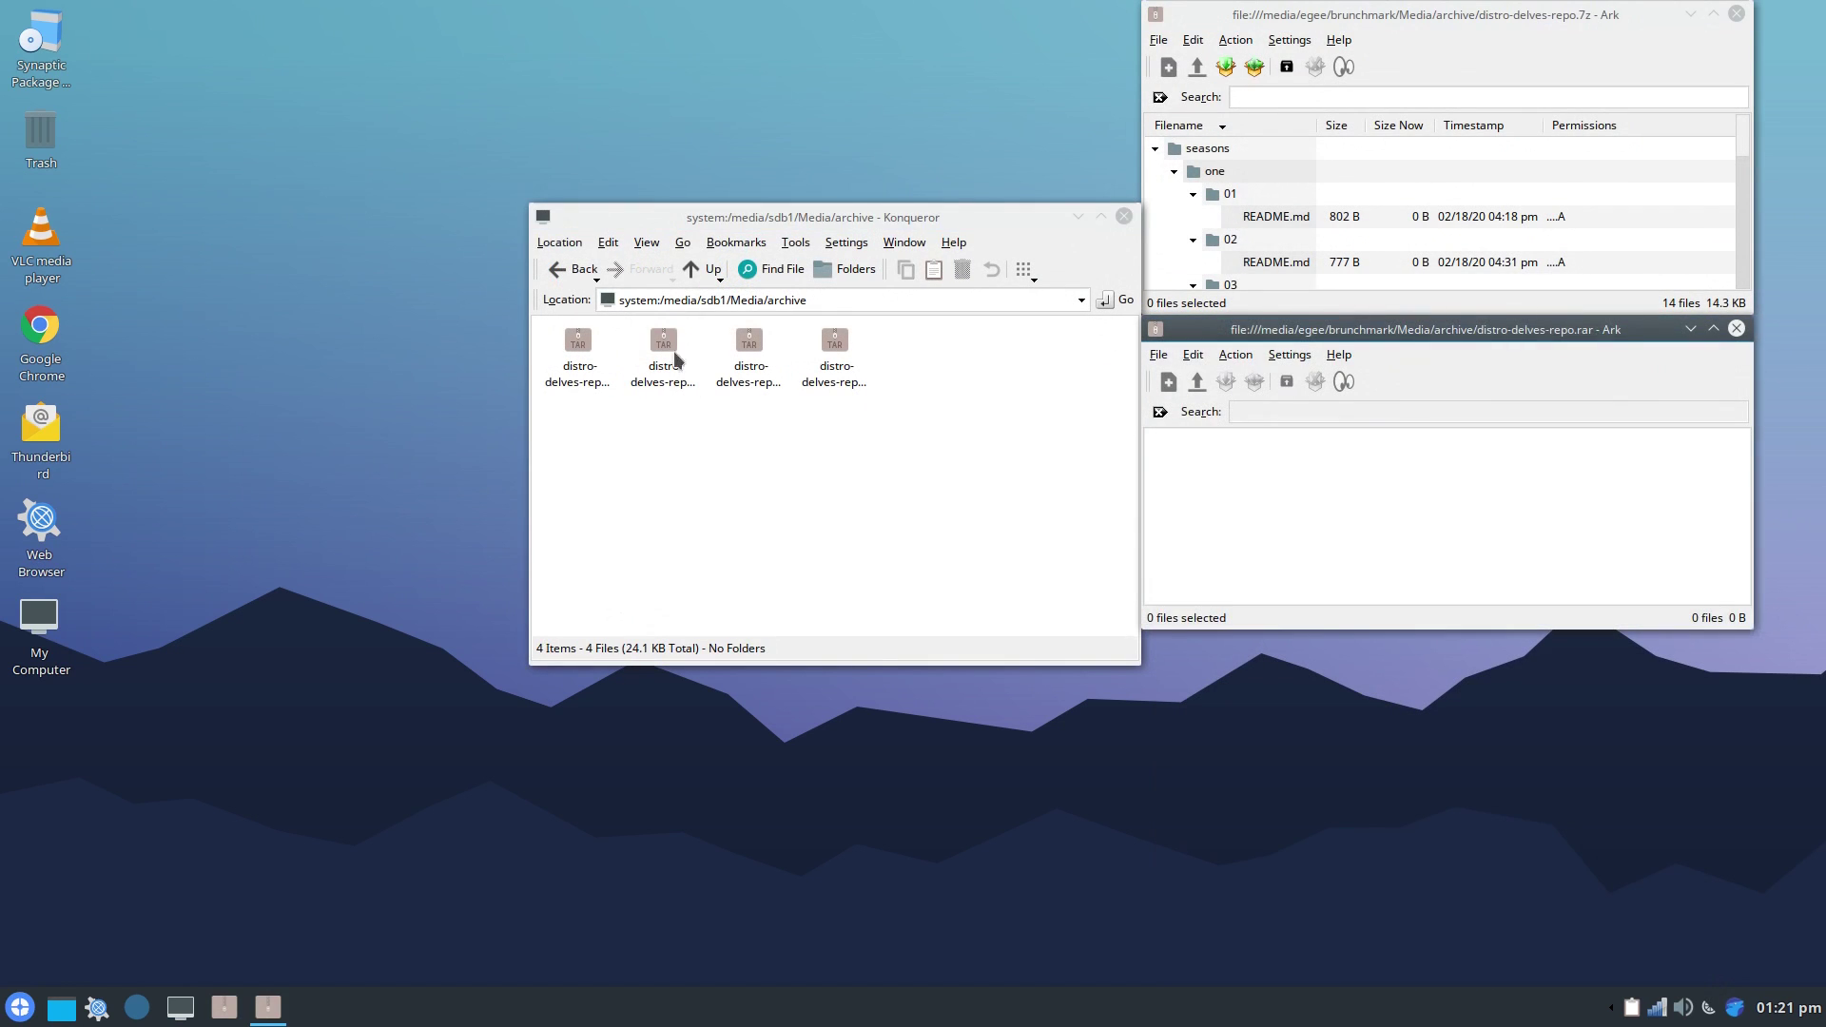
double_click(752, 350)
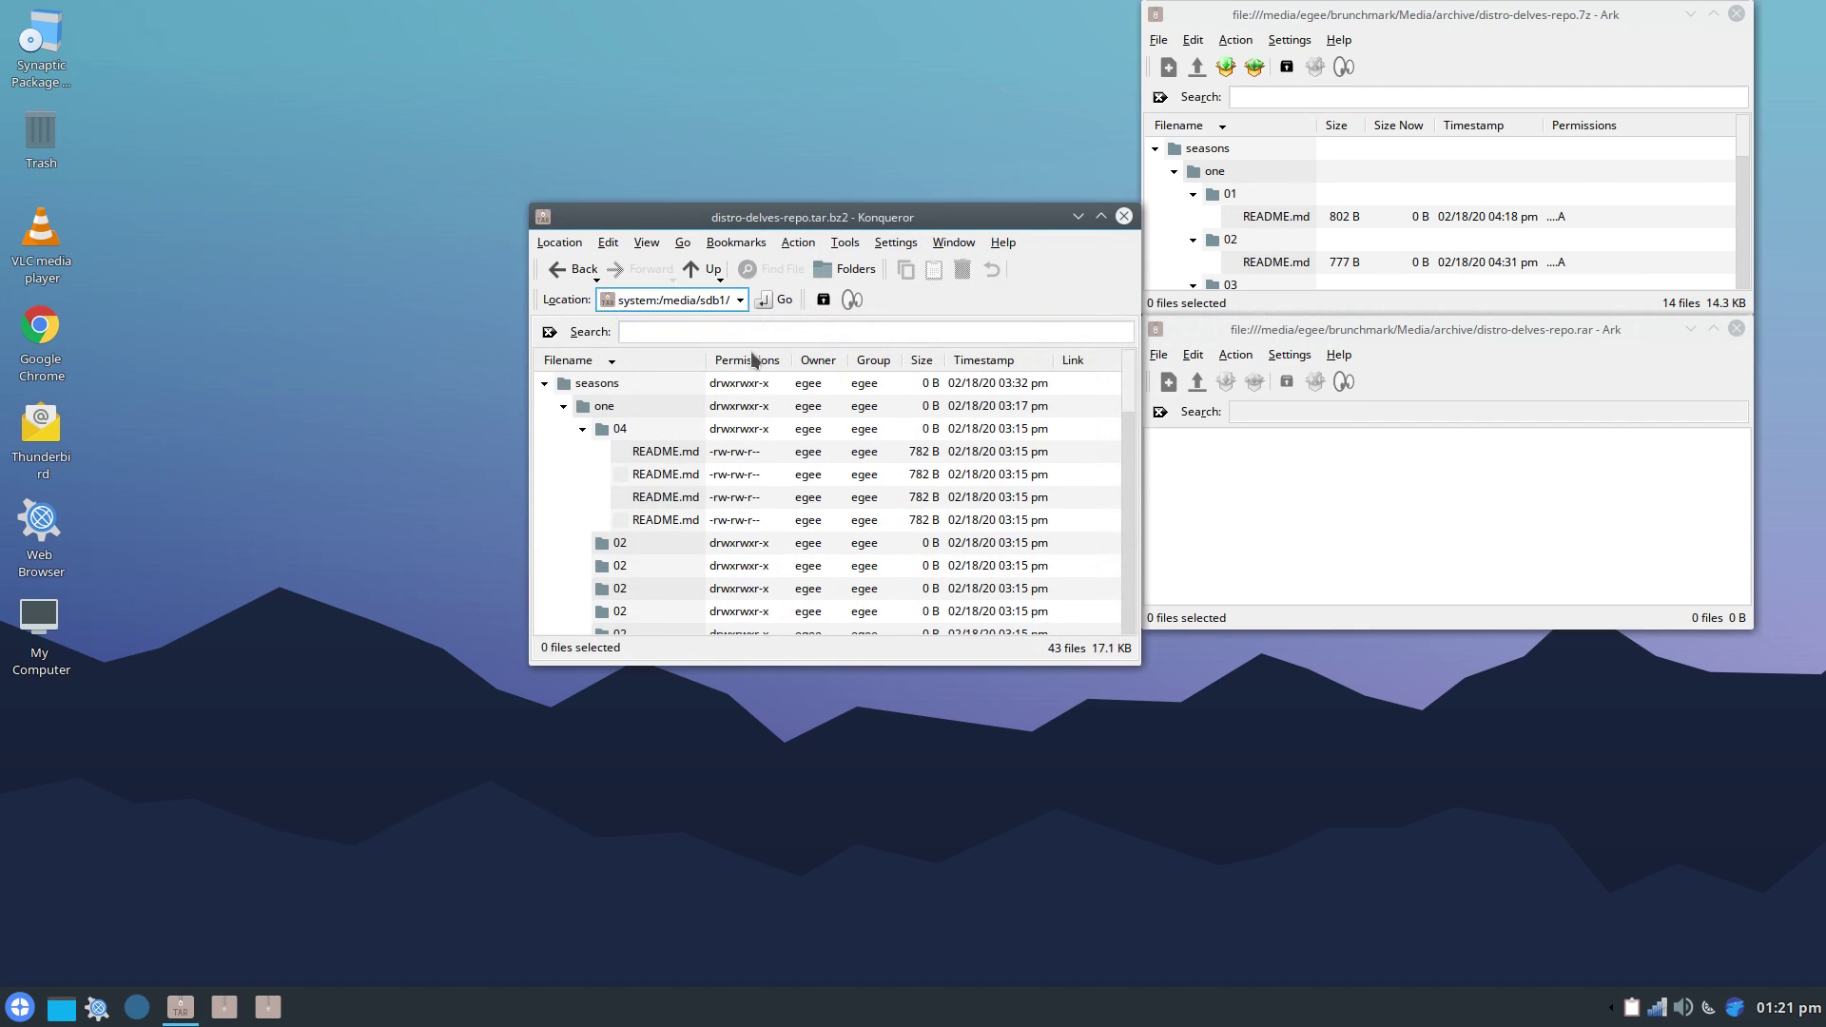
left_click(570, 269)
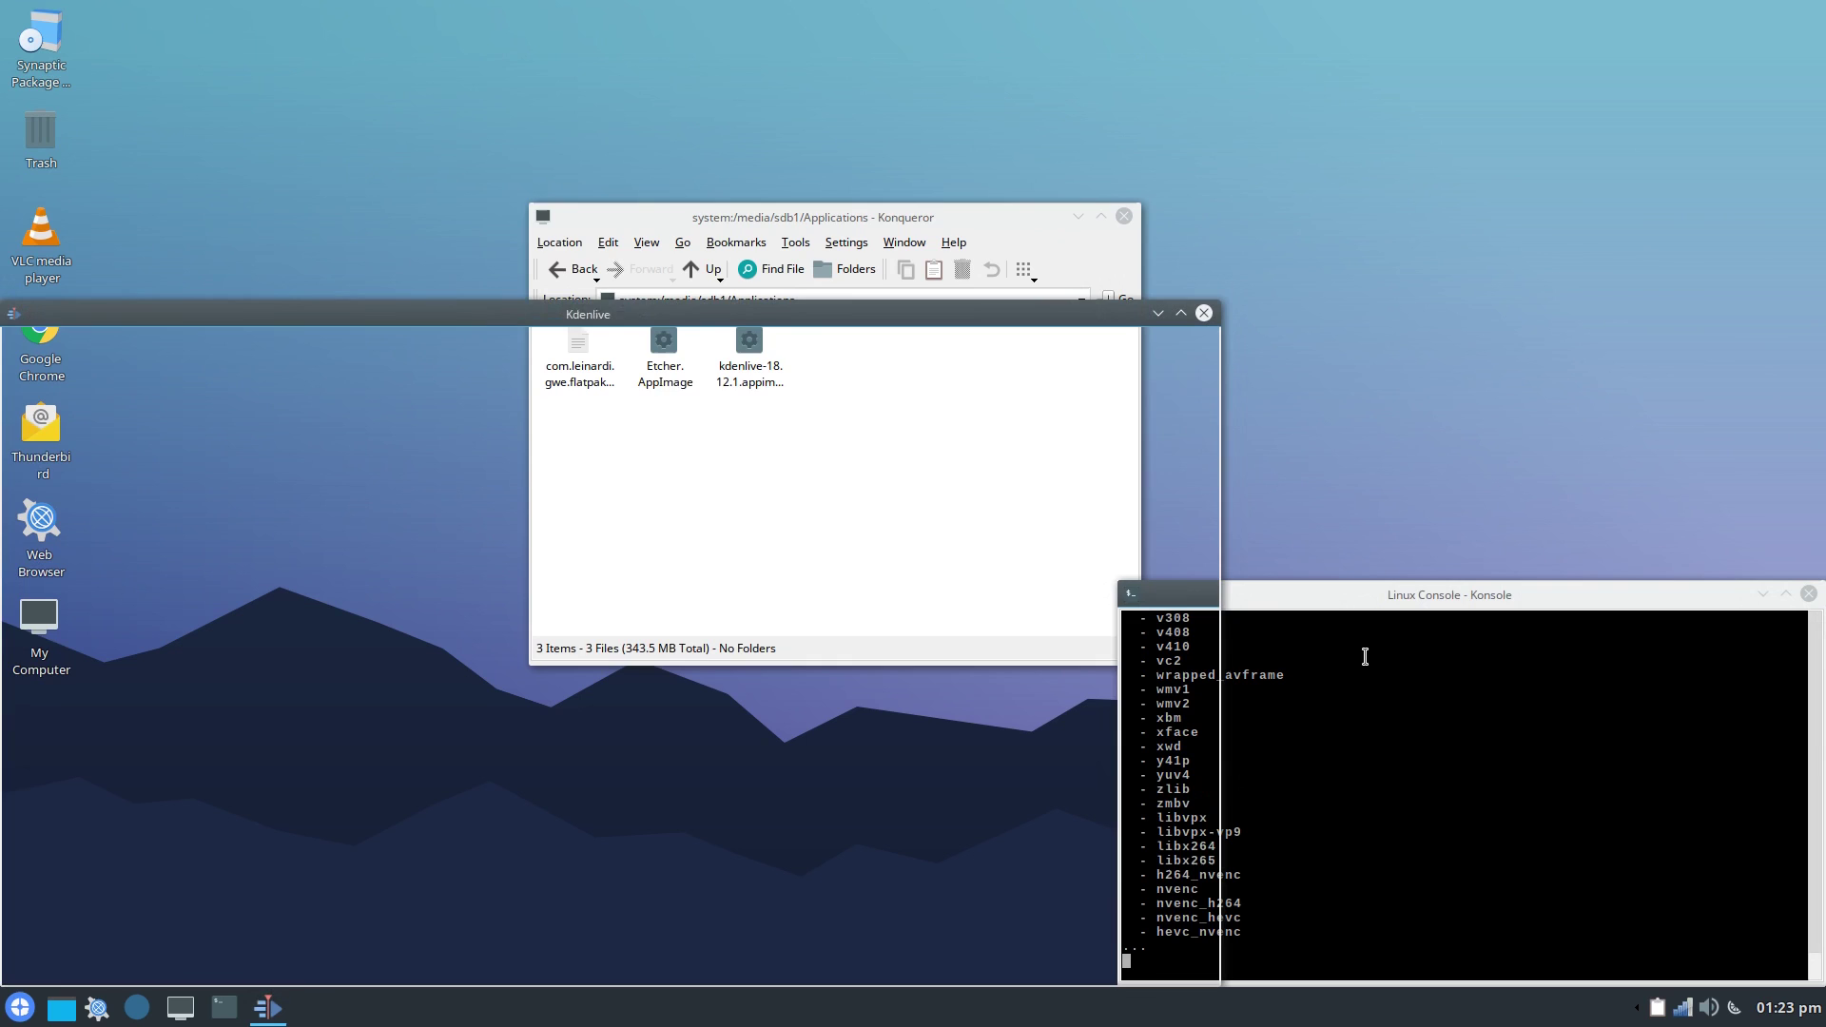
Close Kdenlive, read the GWE flatpakref file, and dismiss OBS's snap video initialisation error
left_click_drag(1036, 312, 1192, 101)
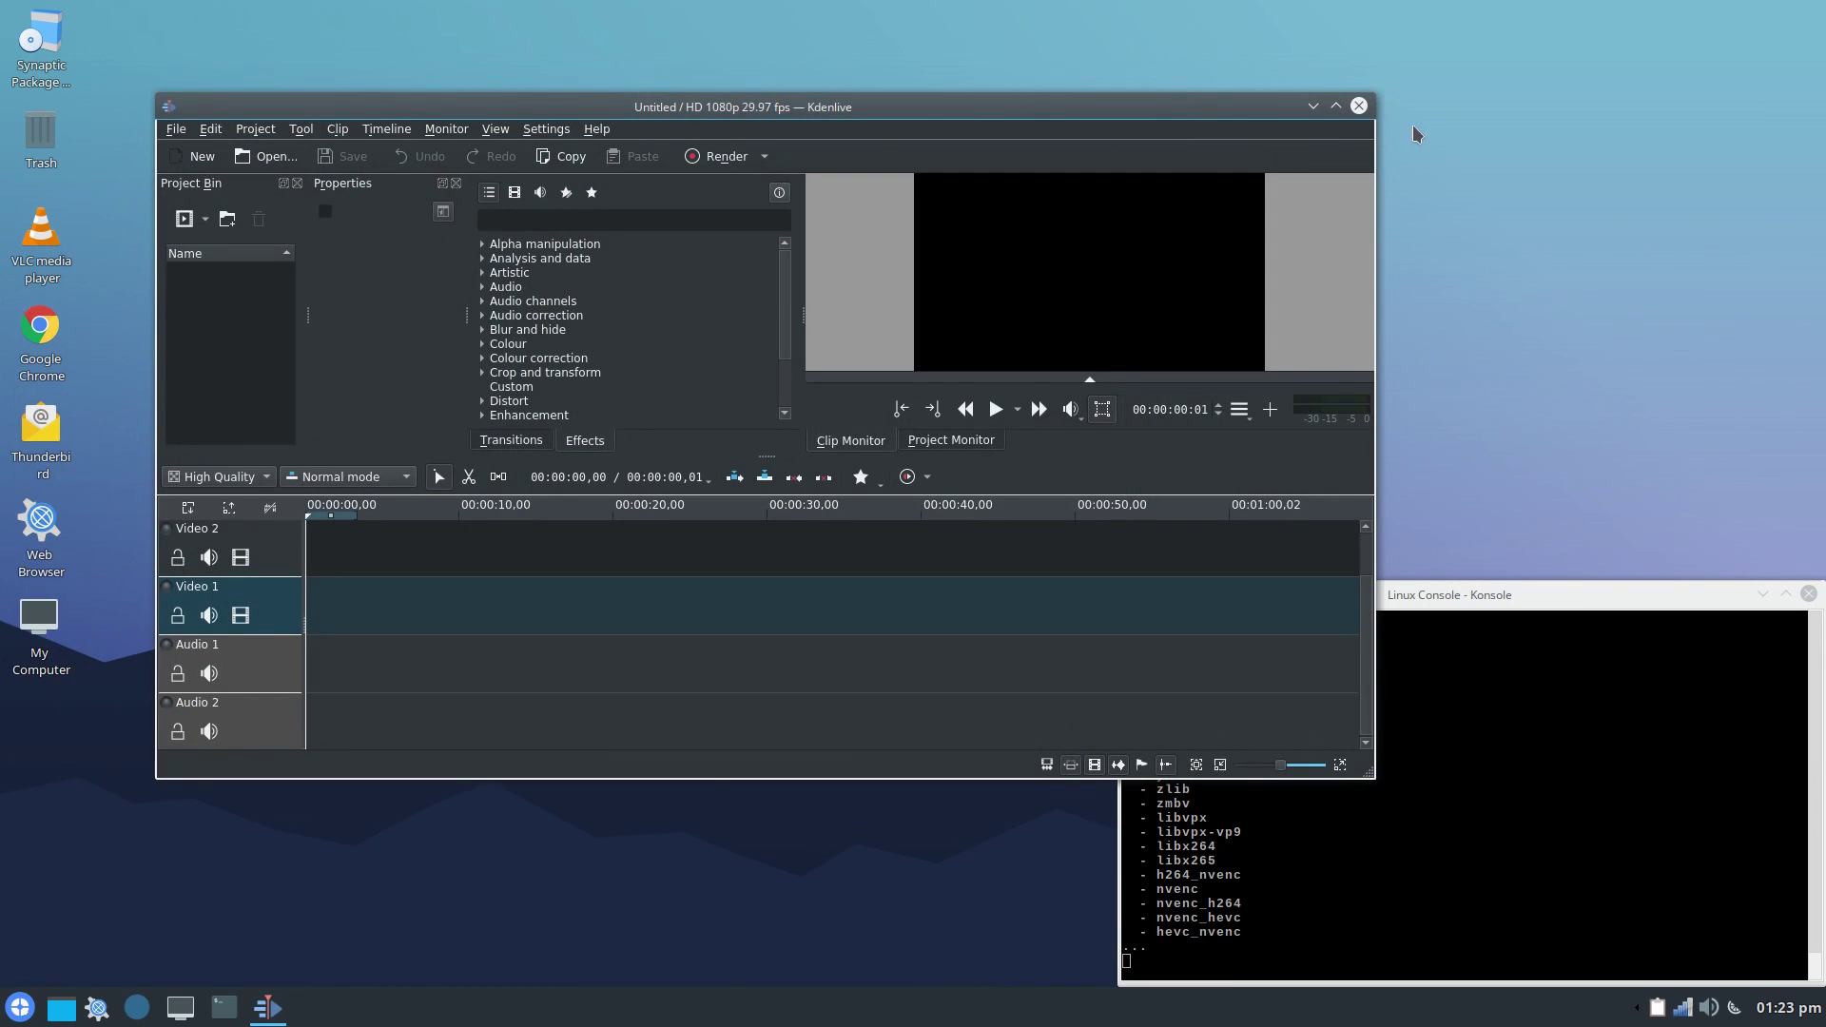
left_click(1358, 105)
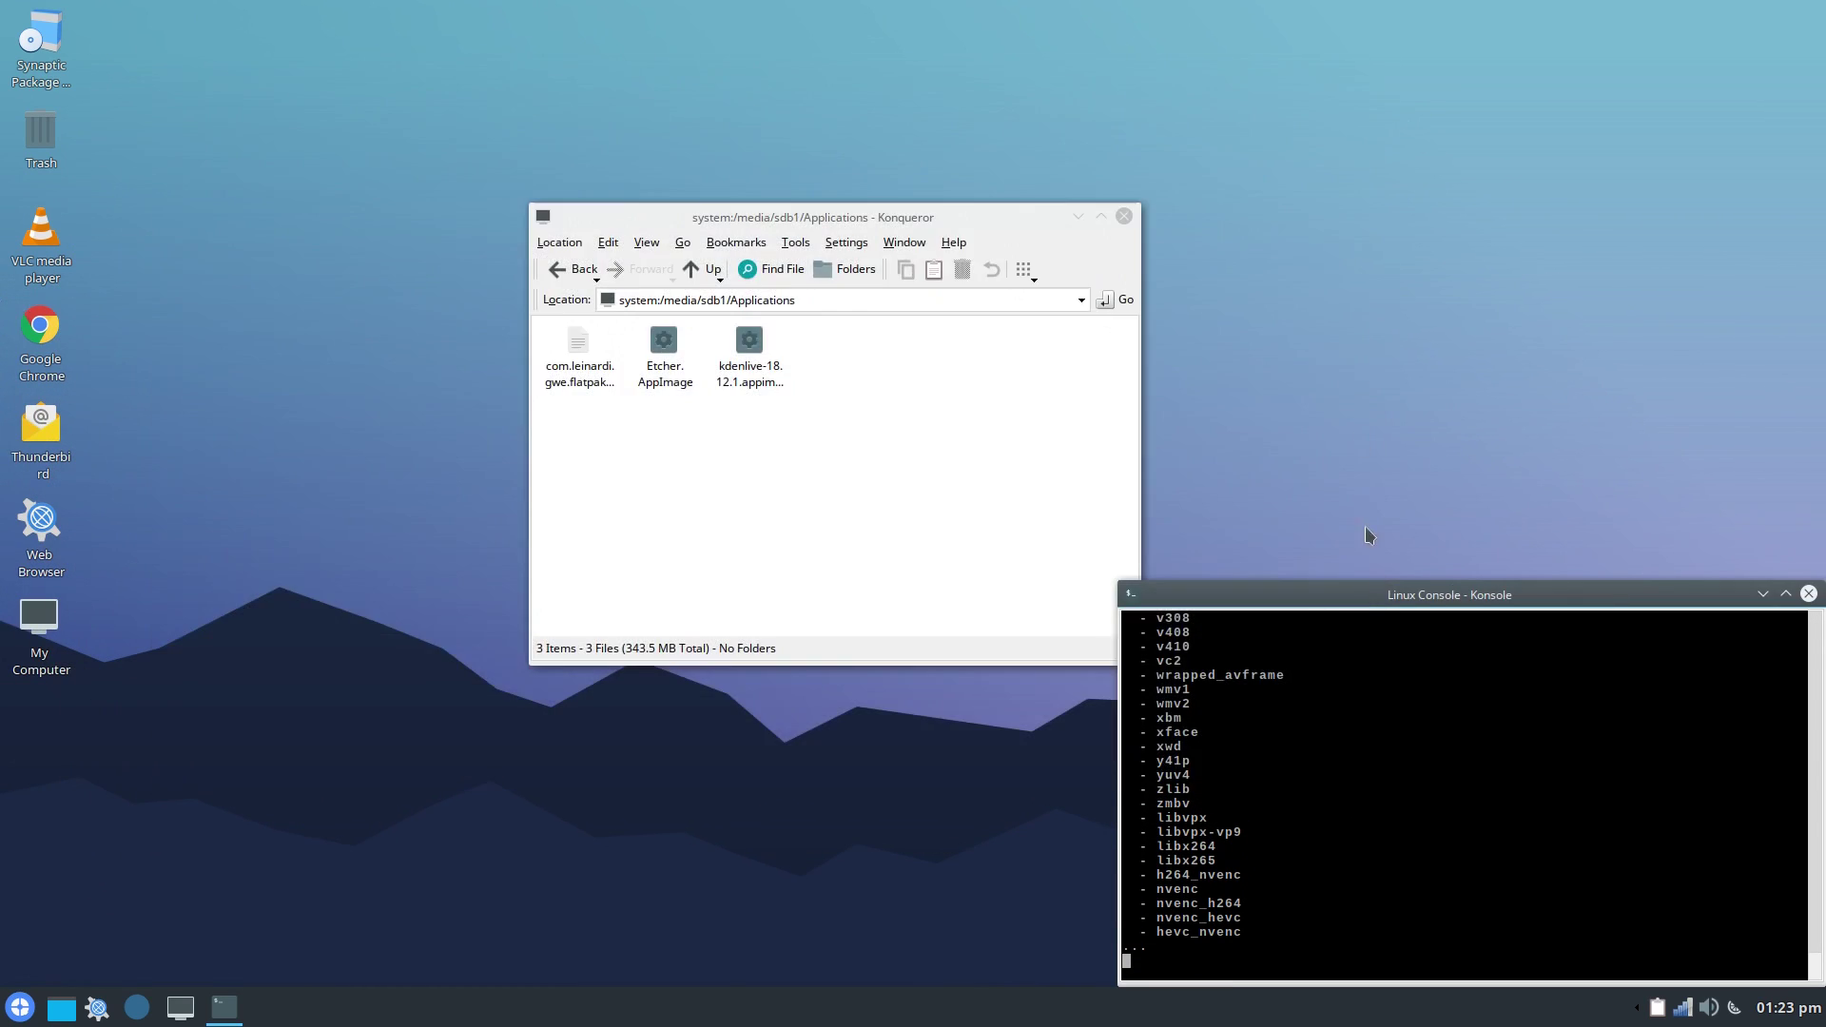
left_click(570, 352)
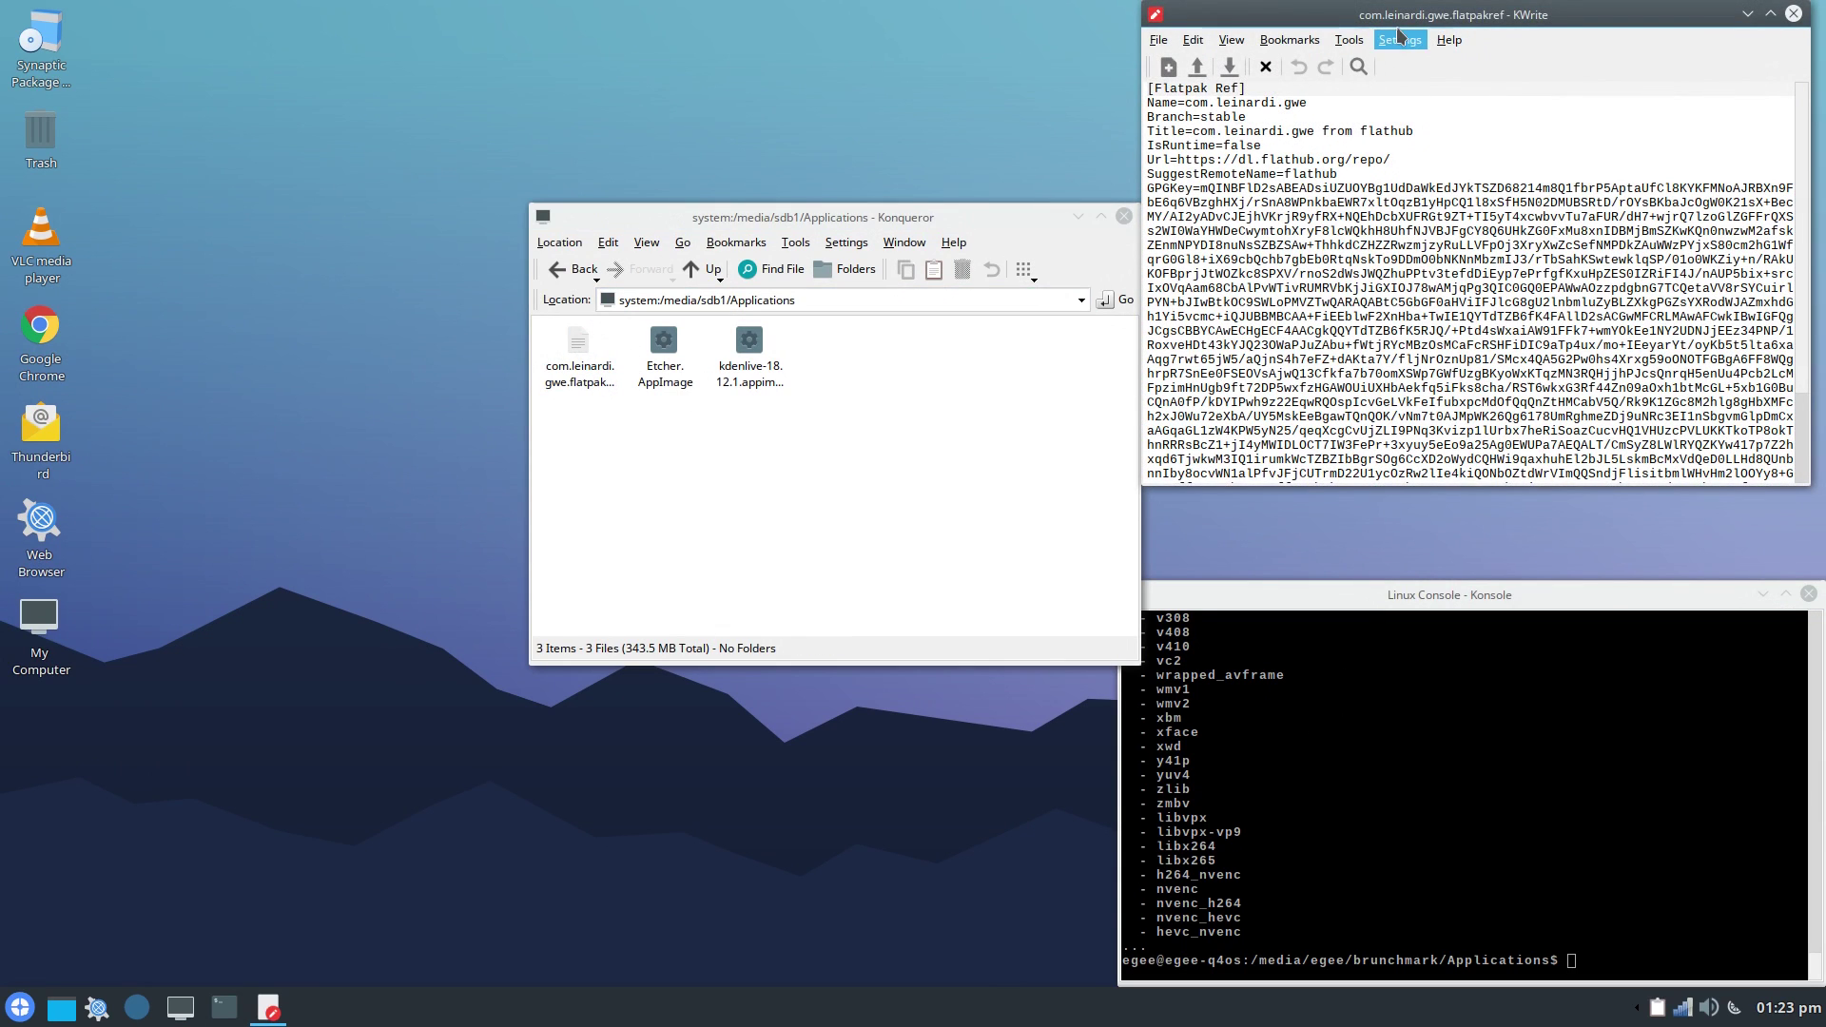
left_click(1794, 14)
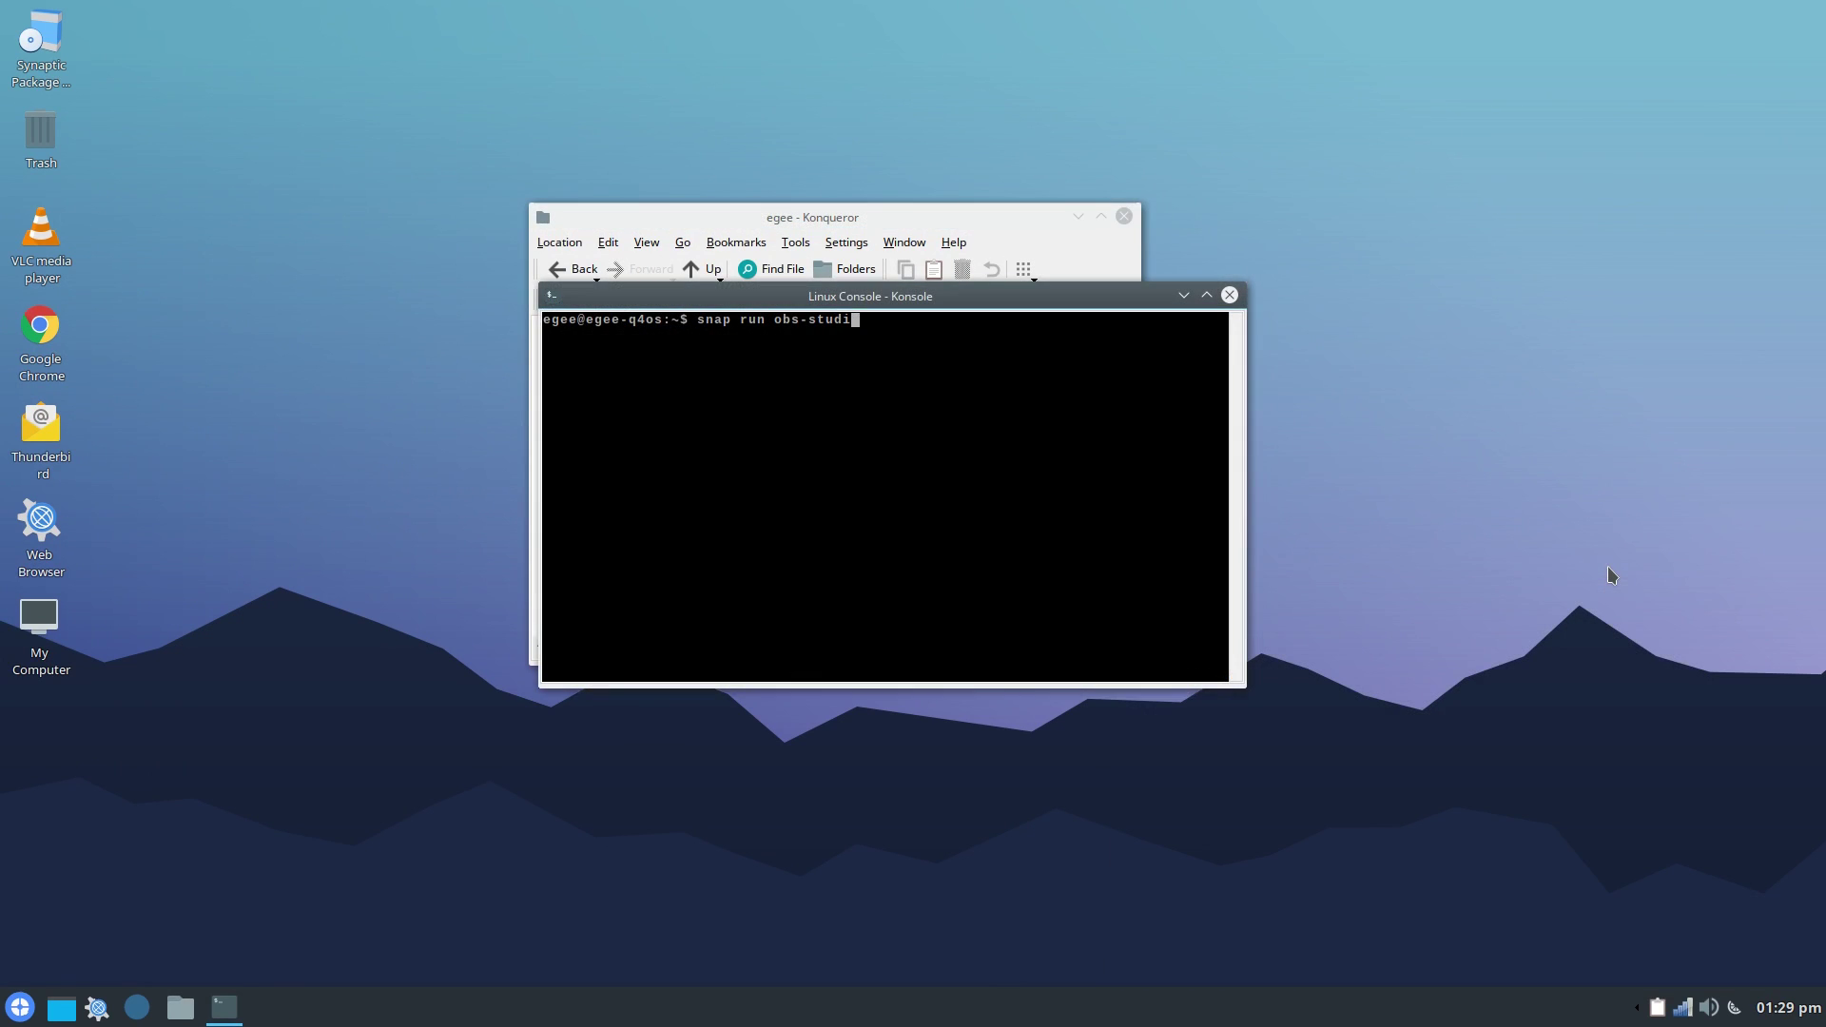
key("Return")
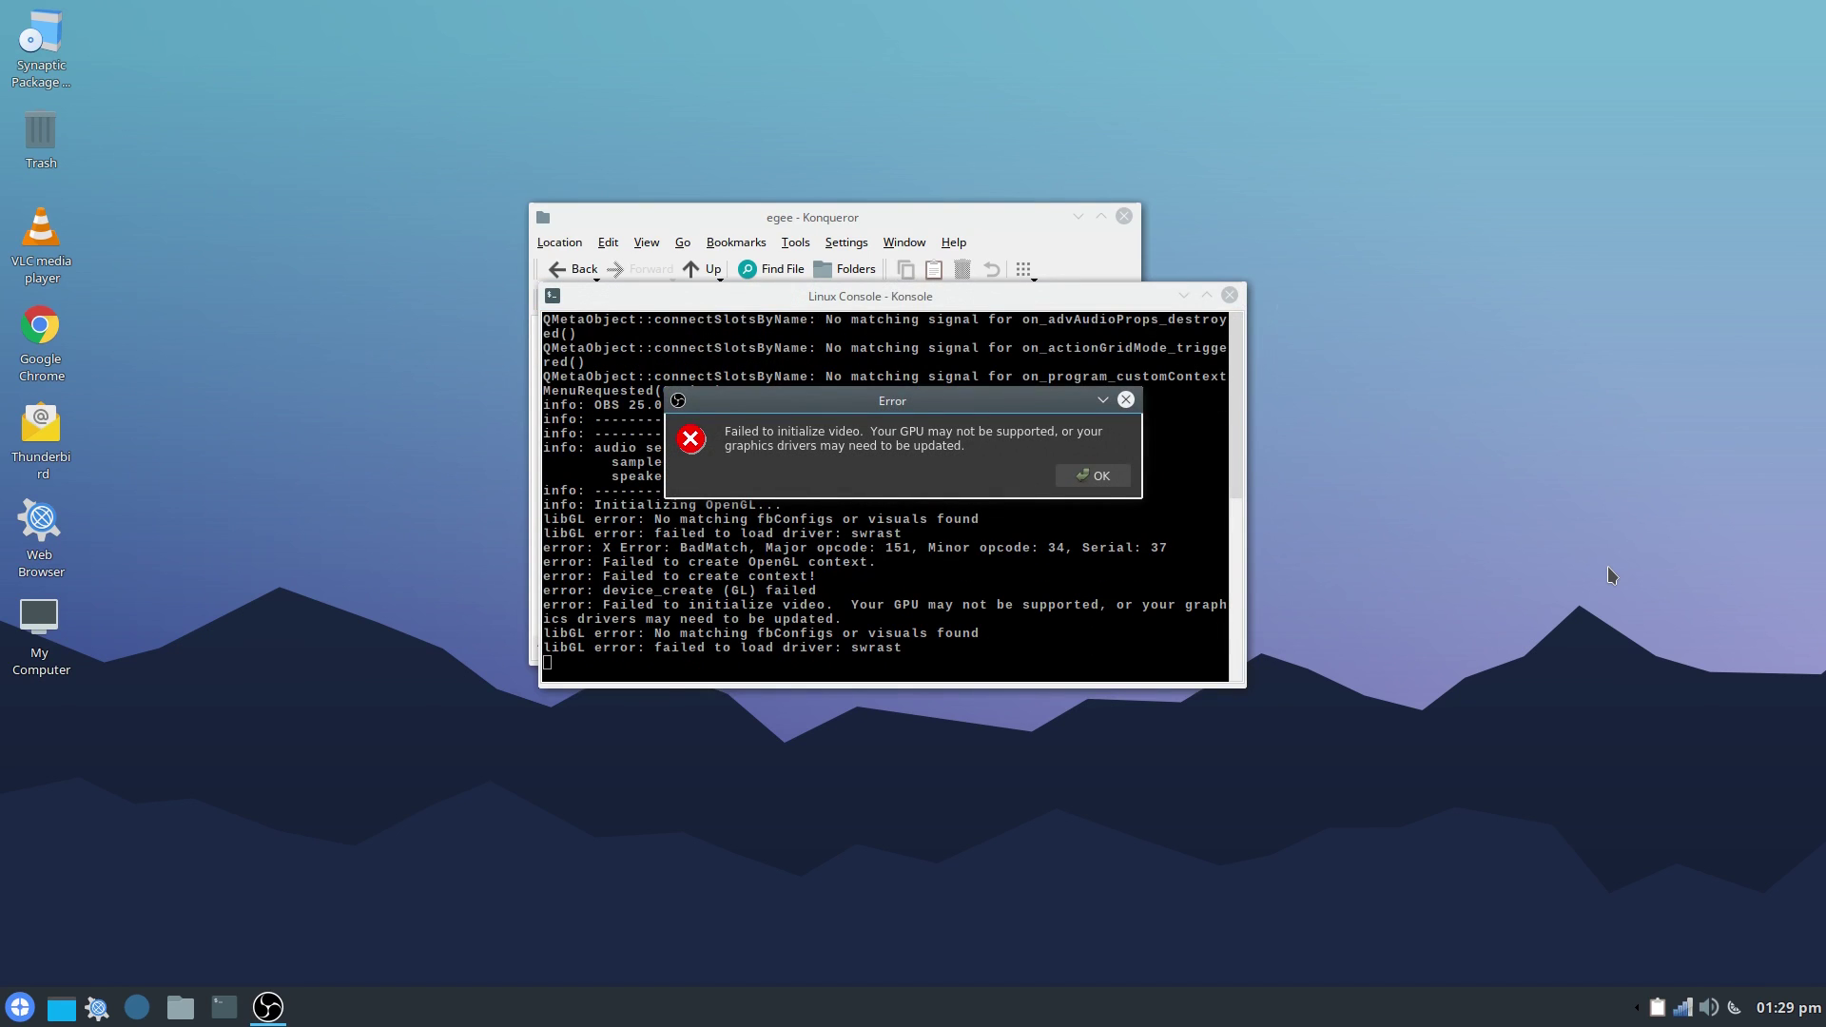
left_click(1094, 475)
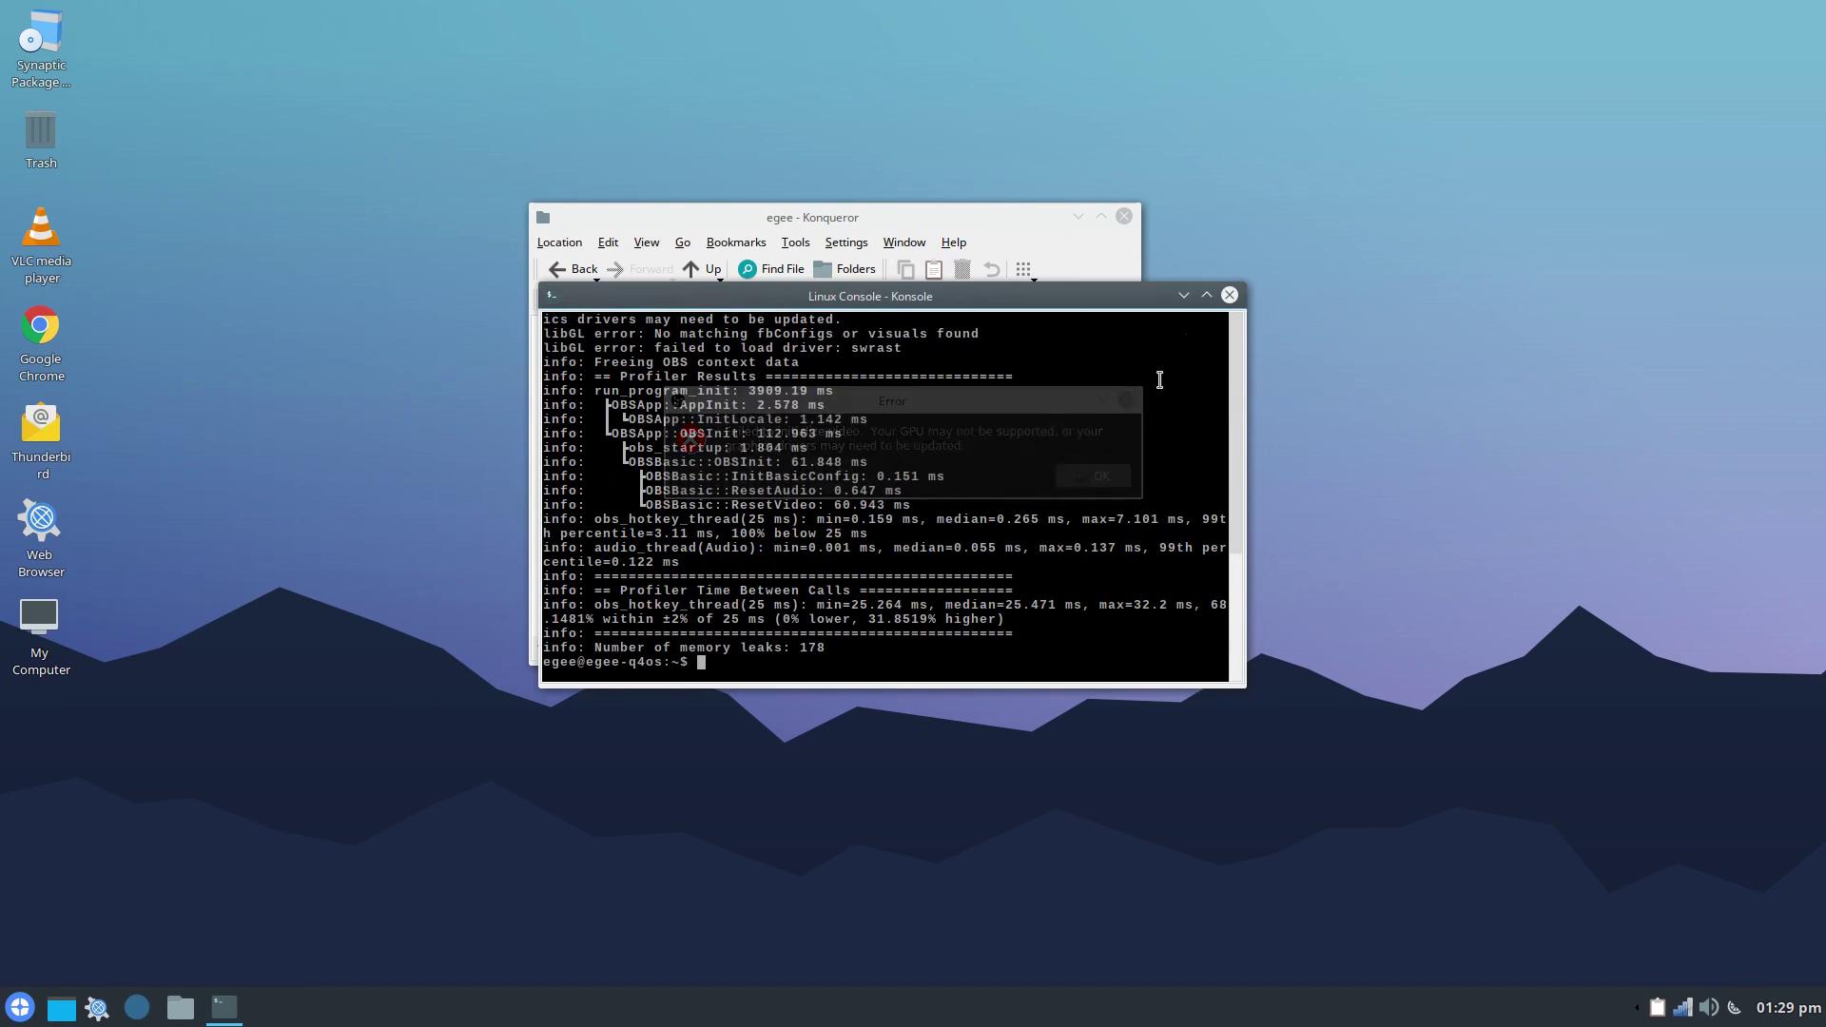
Close the terminal and launch OBS Studio by searching 'obs' in the launcher
left_click(1229, 296)
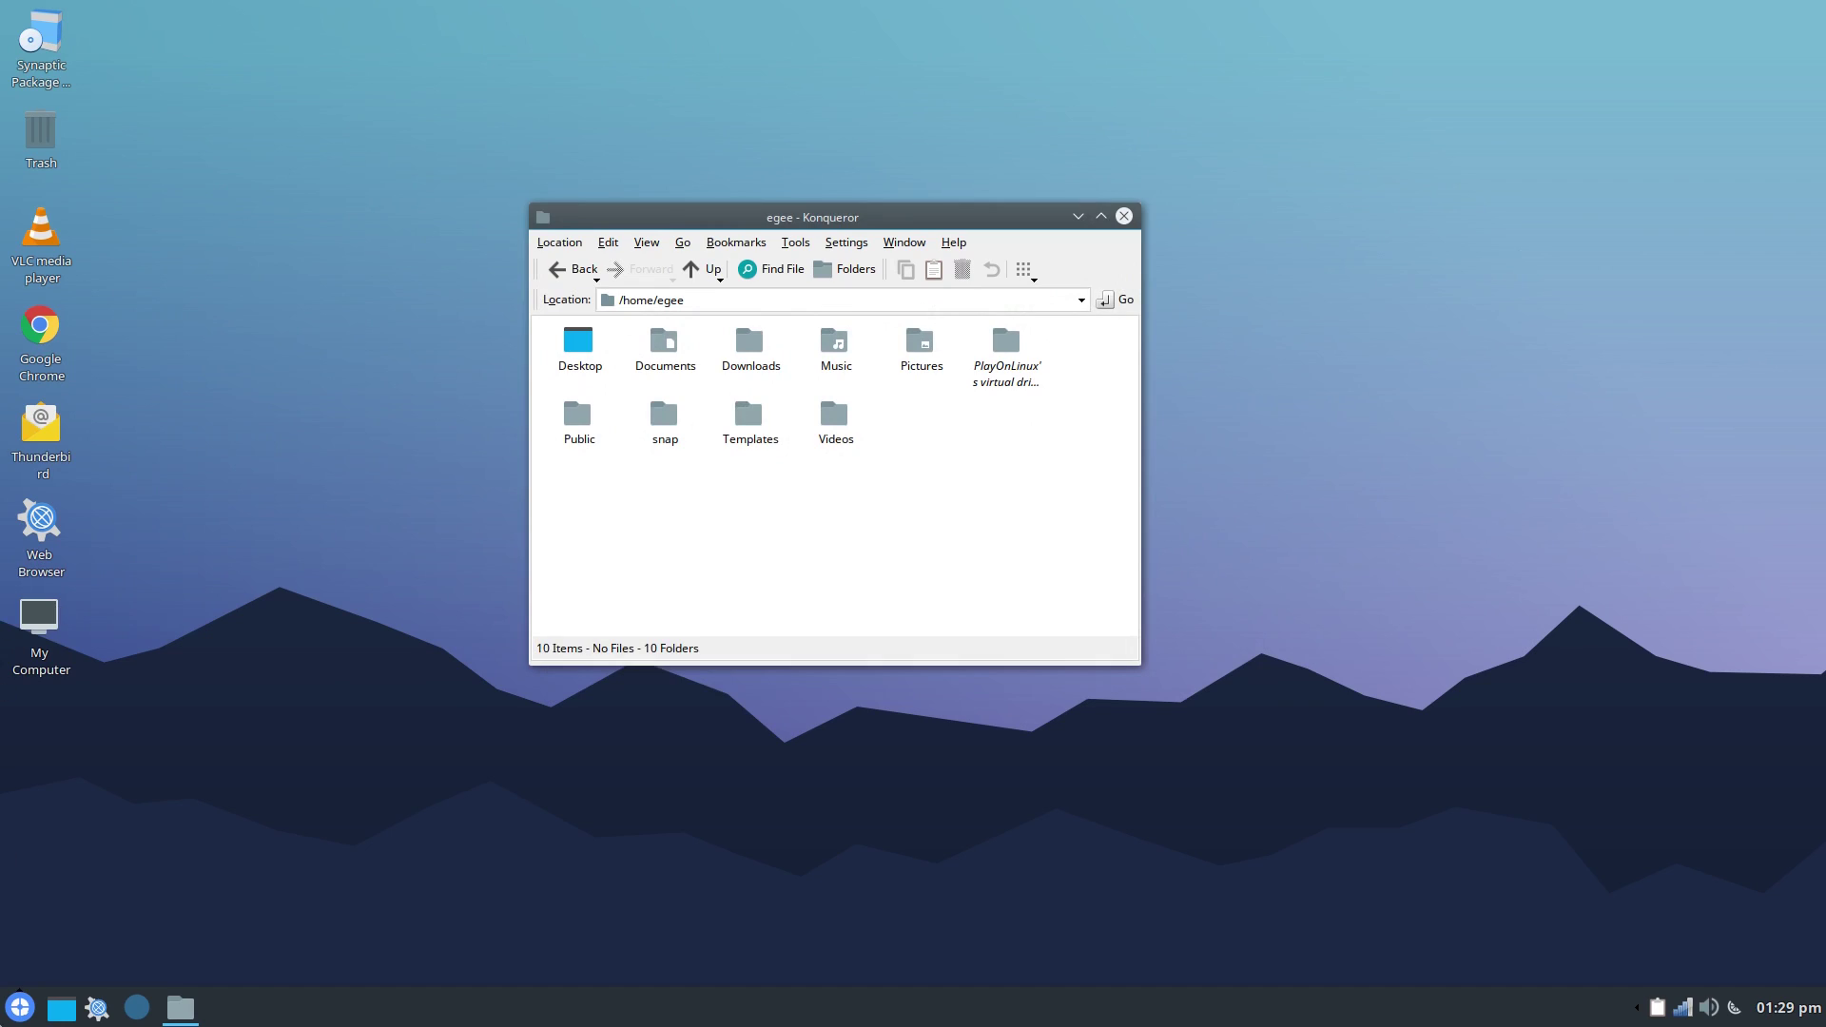
key("super")
type("obs")
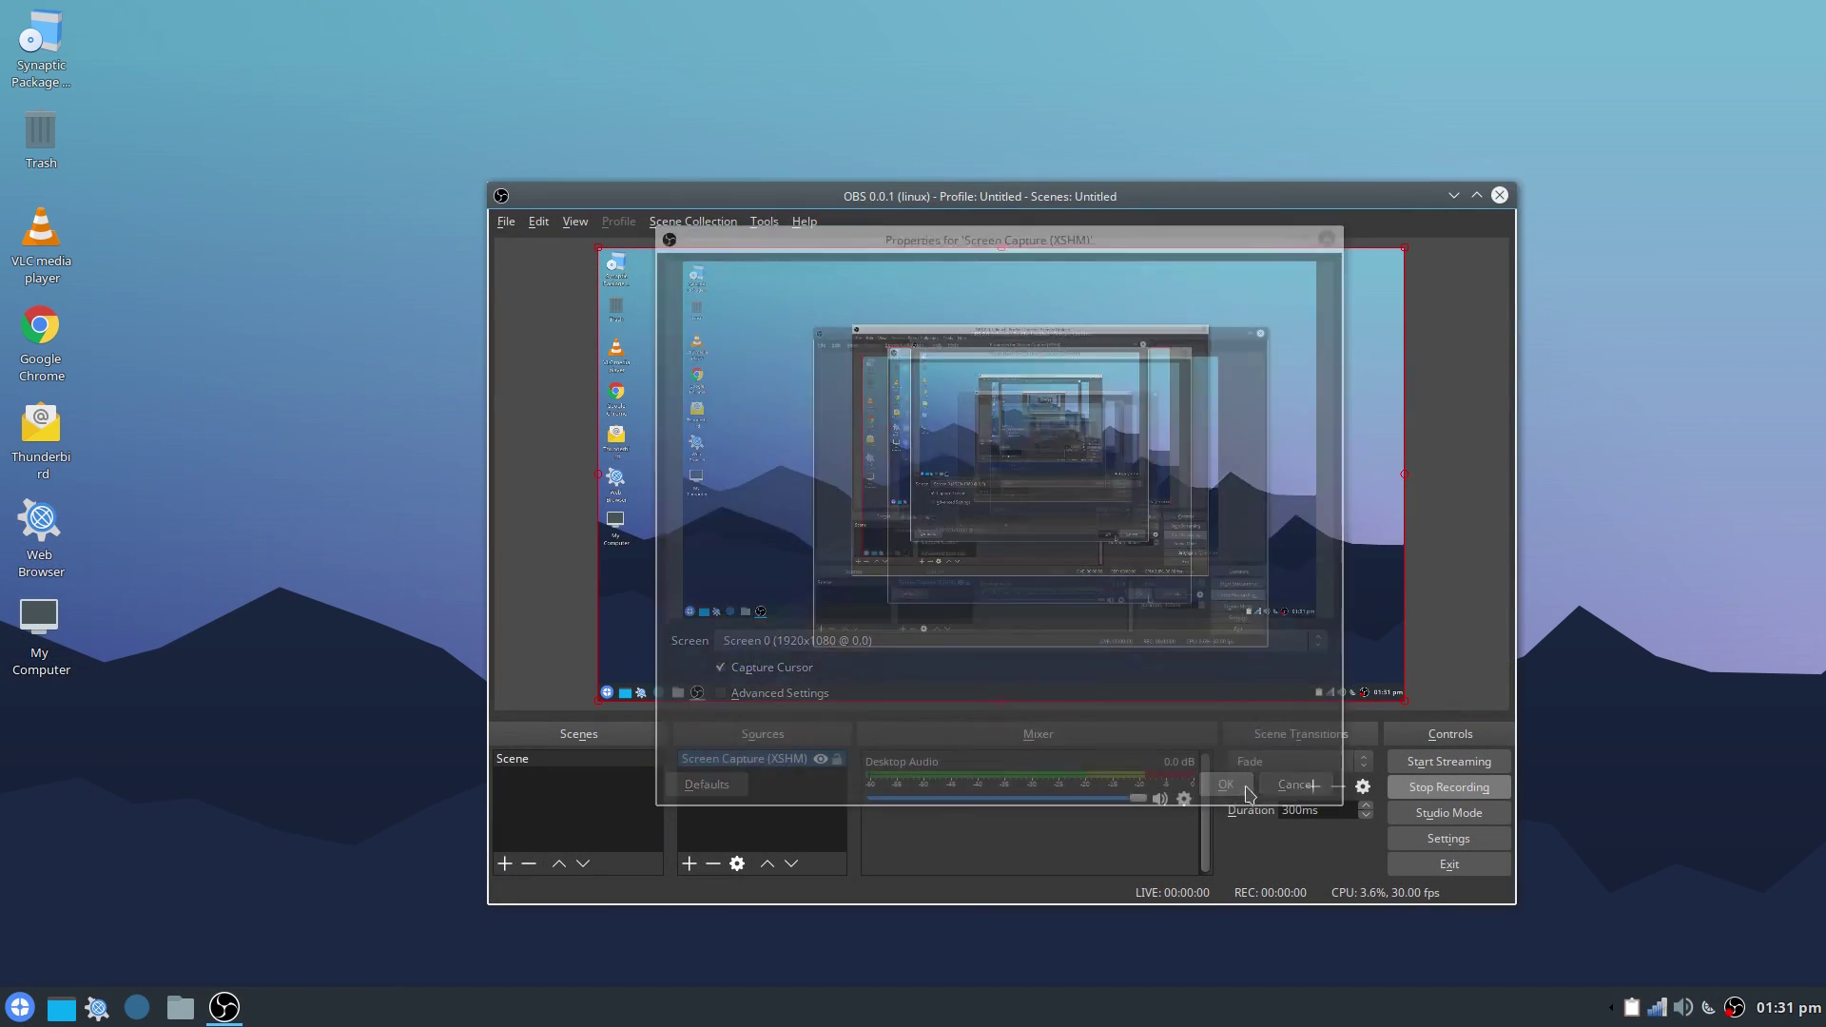
left_click_drag(1131, 194, 982, 139)
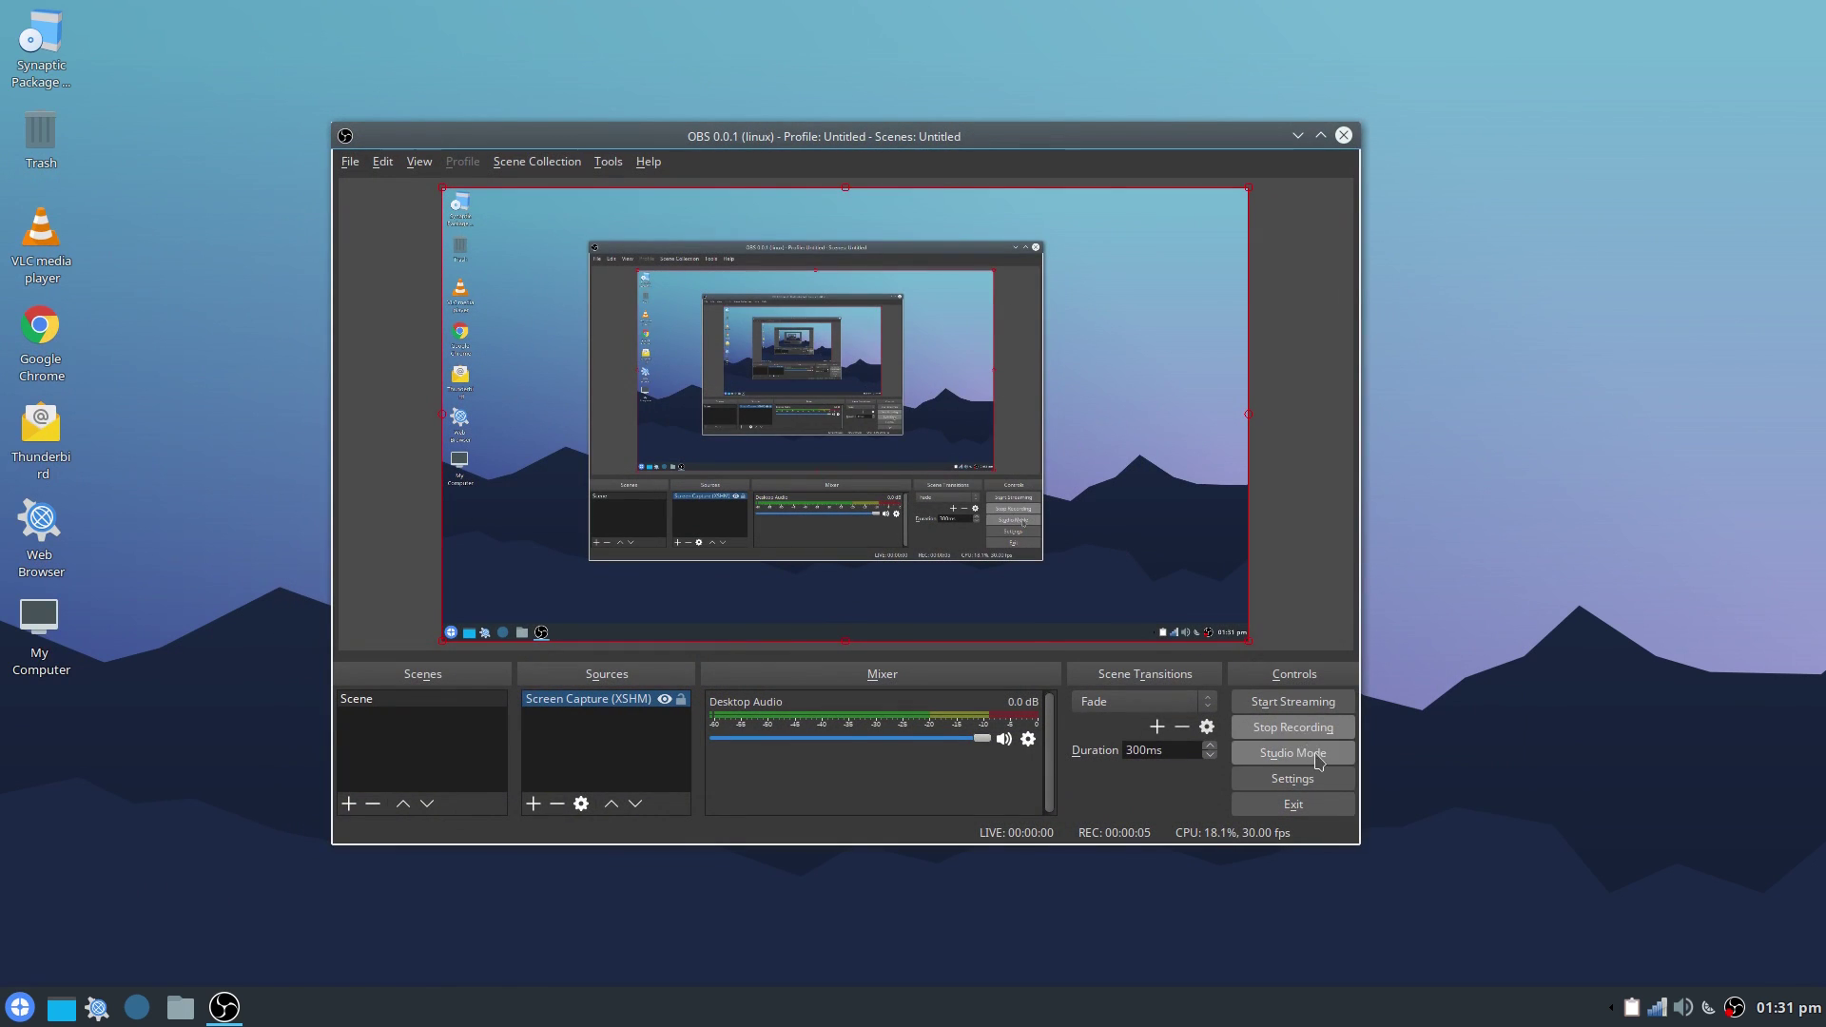
left_click(1296, 729)
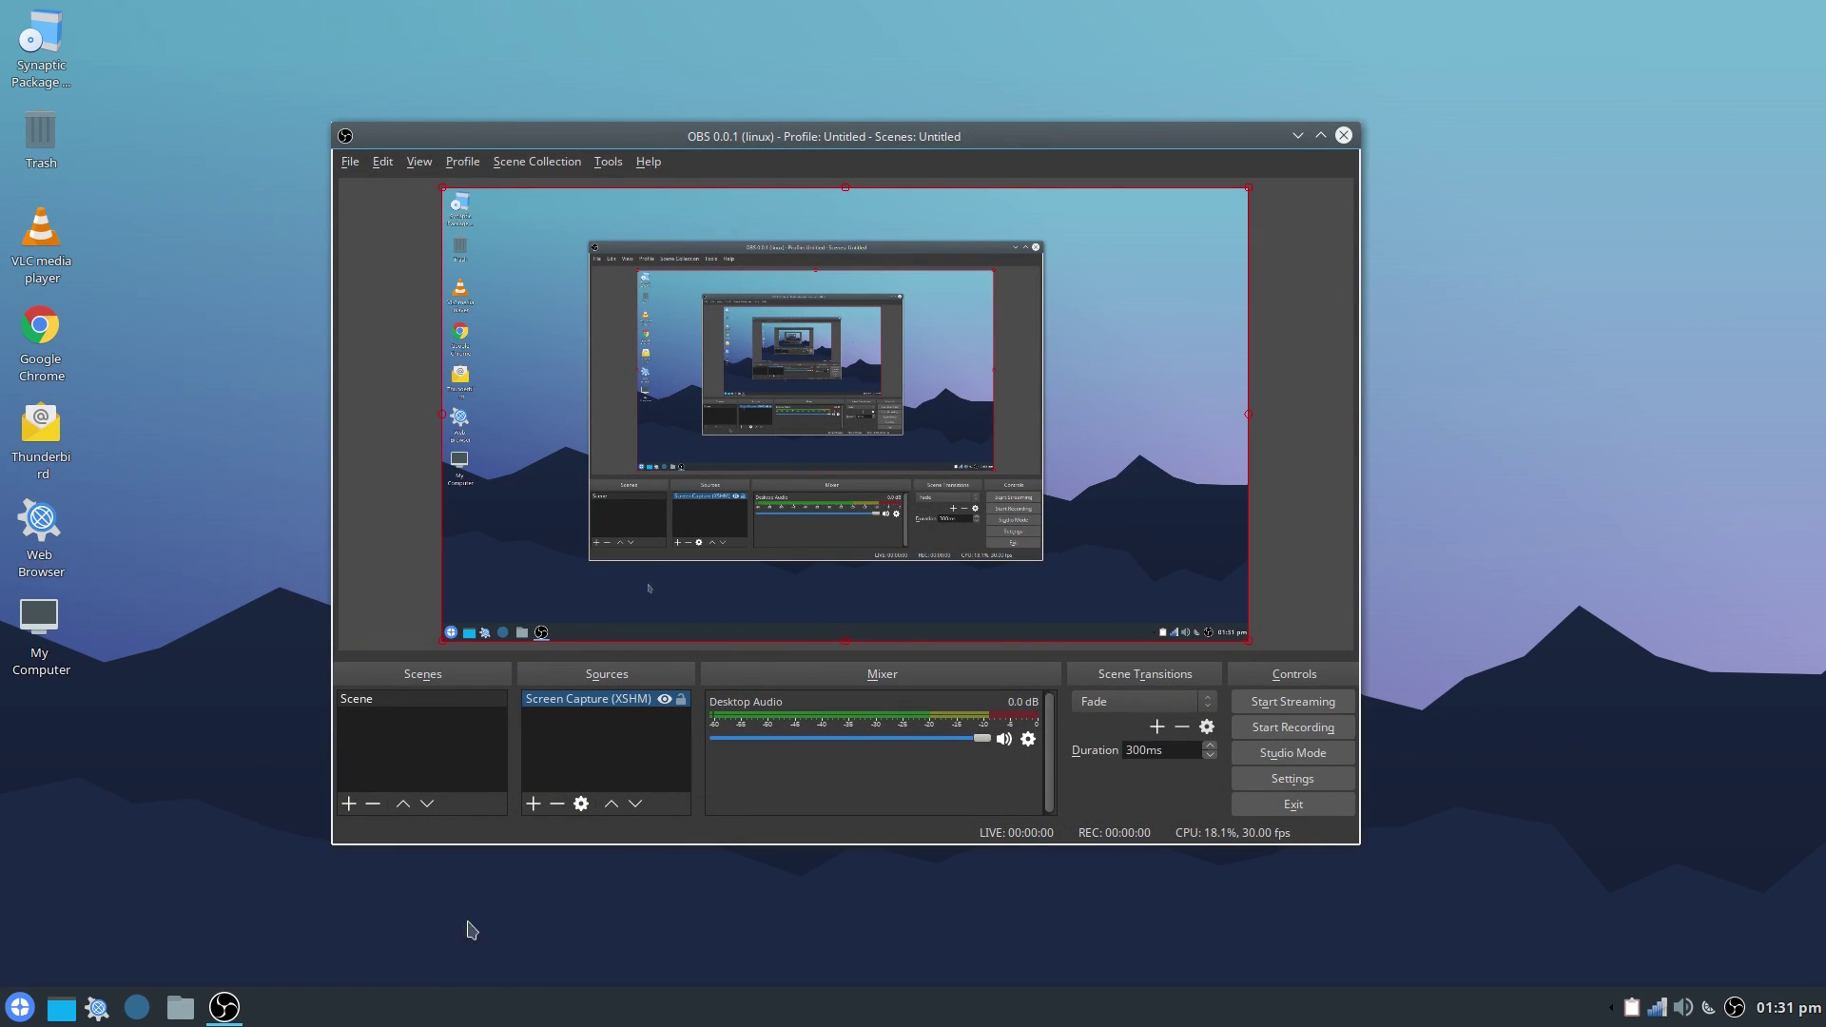
double_click(920, 414)
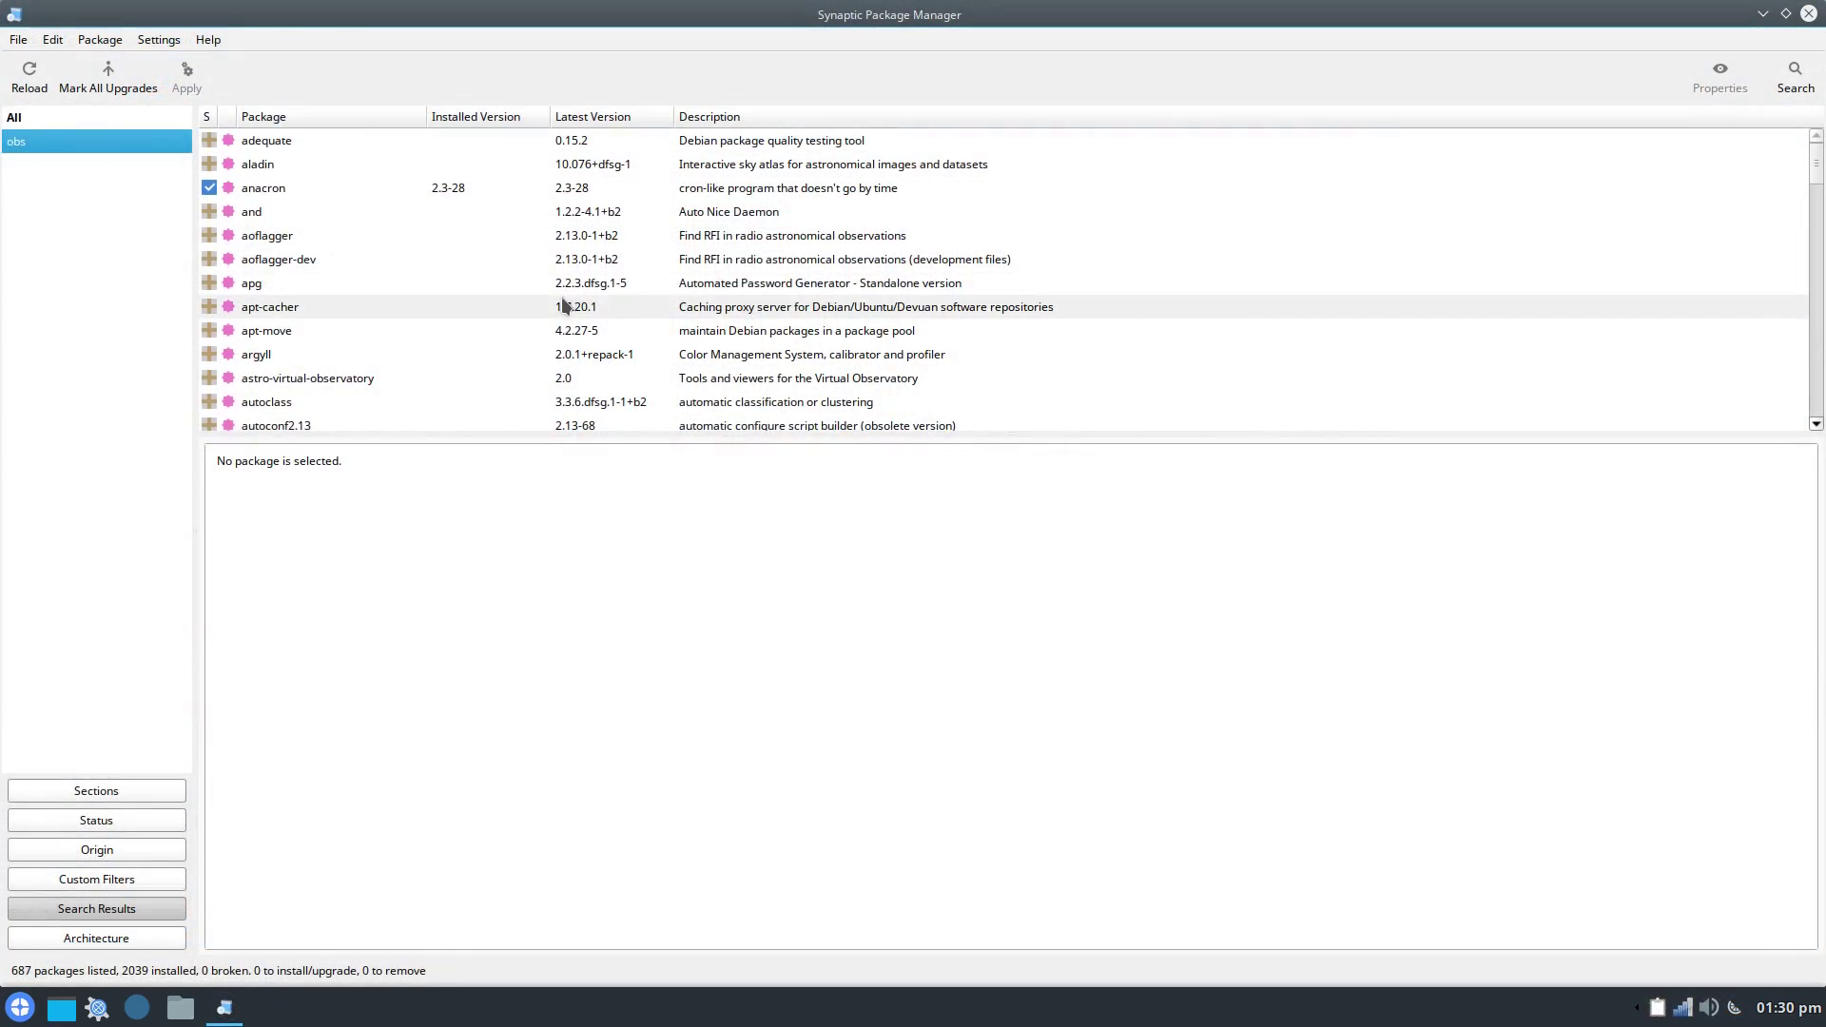
Scroll through Synaptic's 'obs' search results to the end of the list
scroll(618, 295, "down", 4)
left_click_drag(1816, 167, 1789, 340)
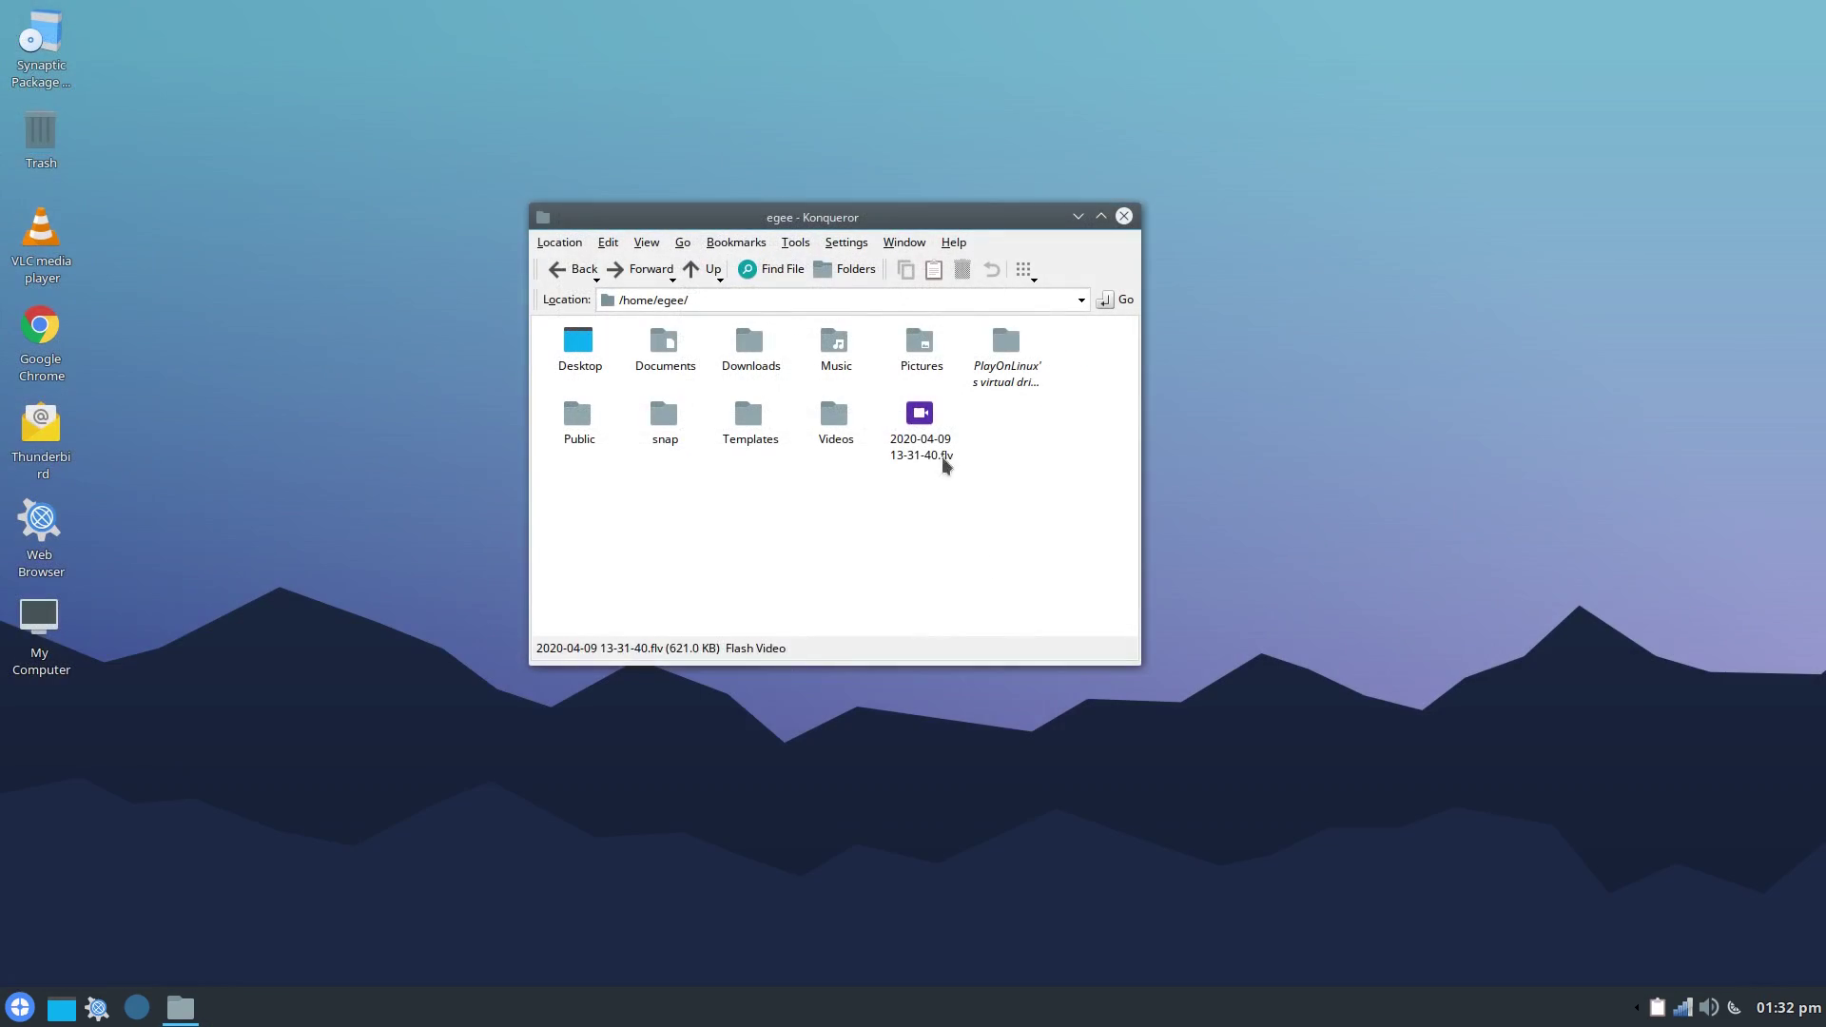
Open the Public folder's Share properties and its file sharing network configuration
right_click(578, 420)
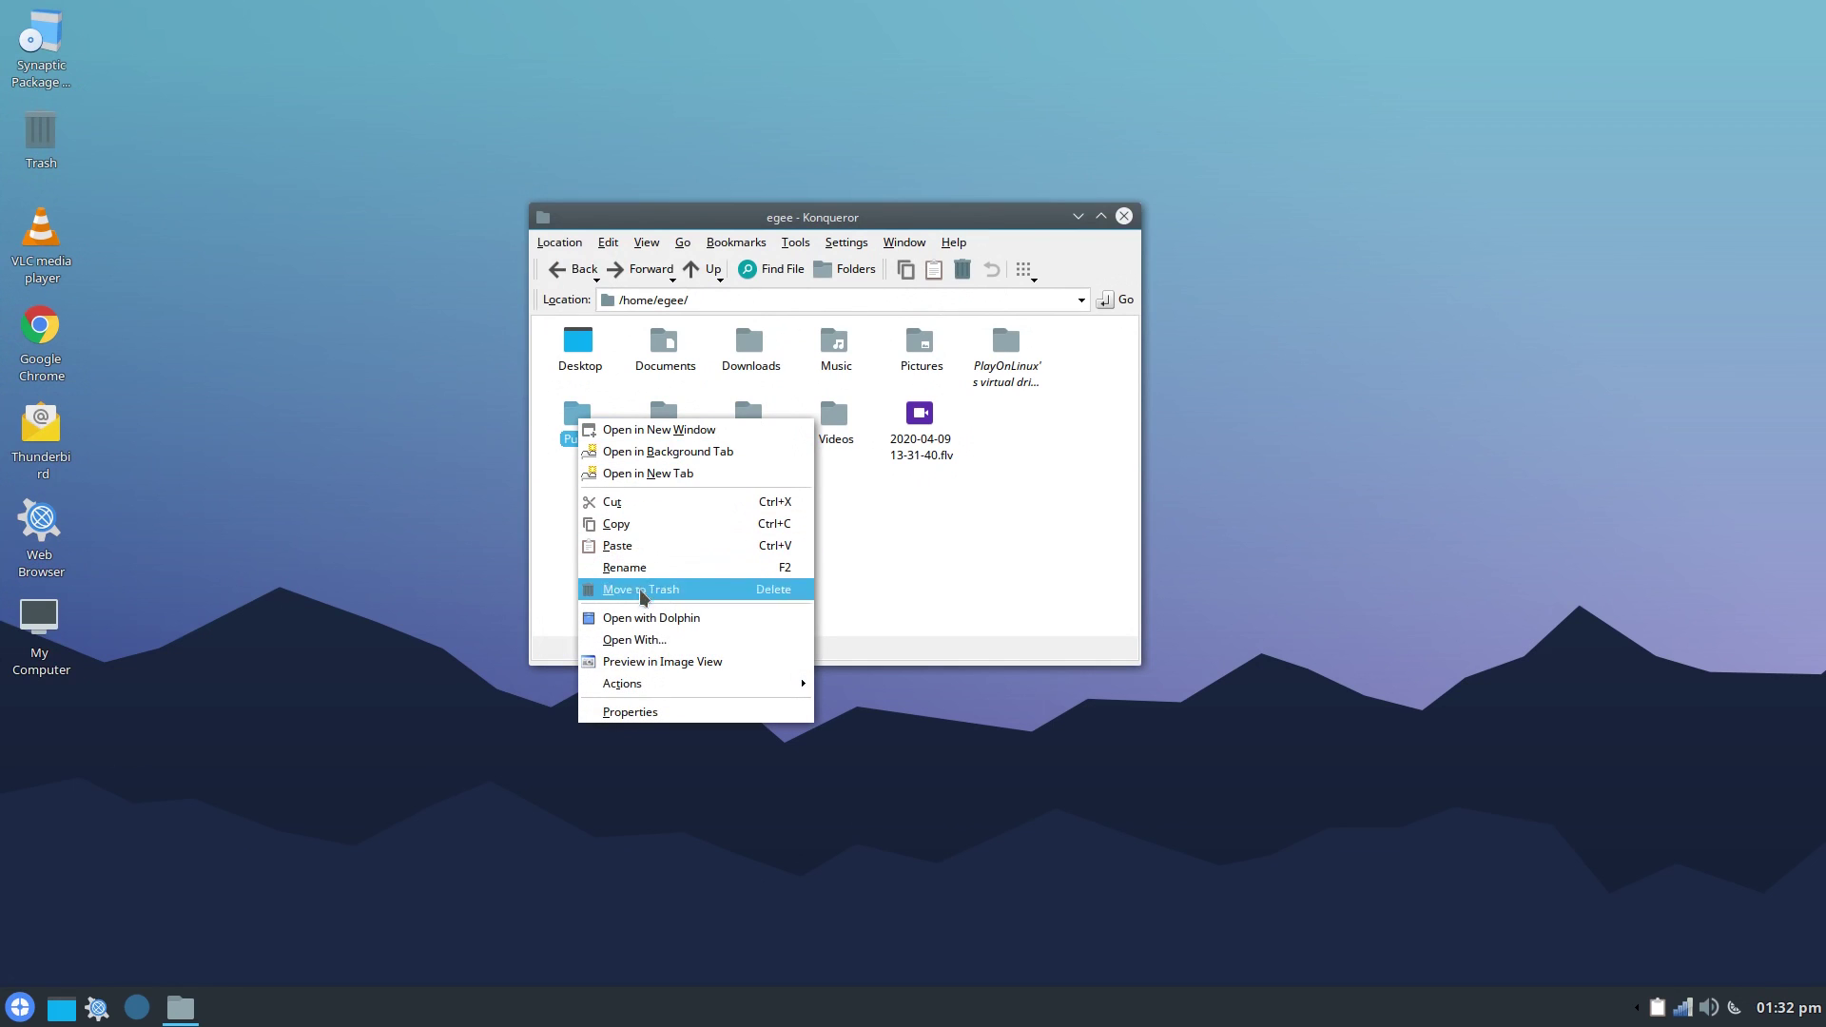
left_click(662, 714)
left_click(821, 255)
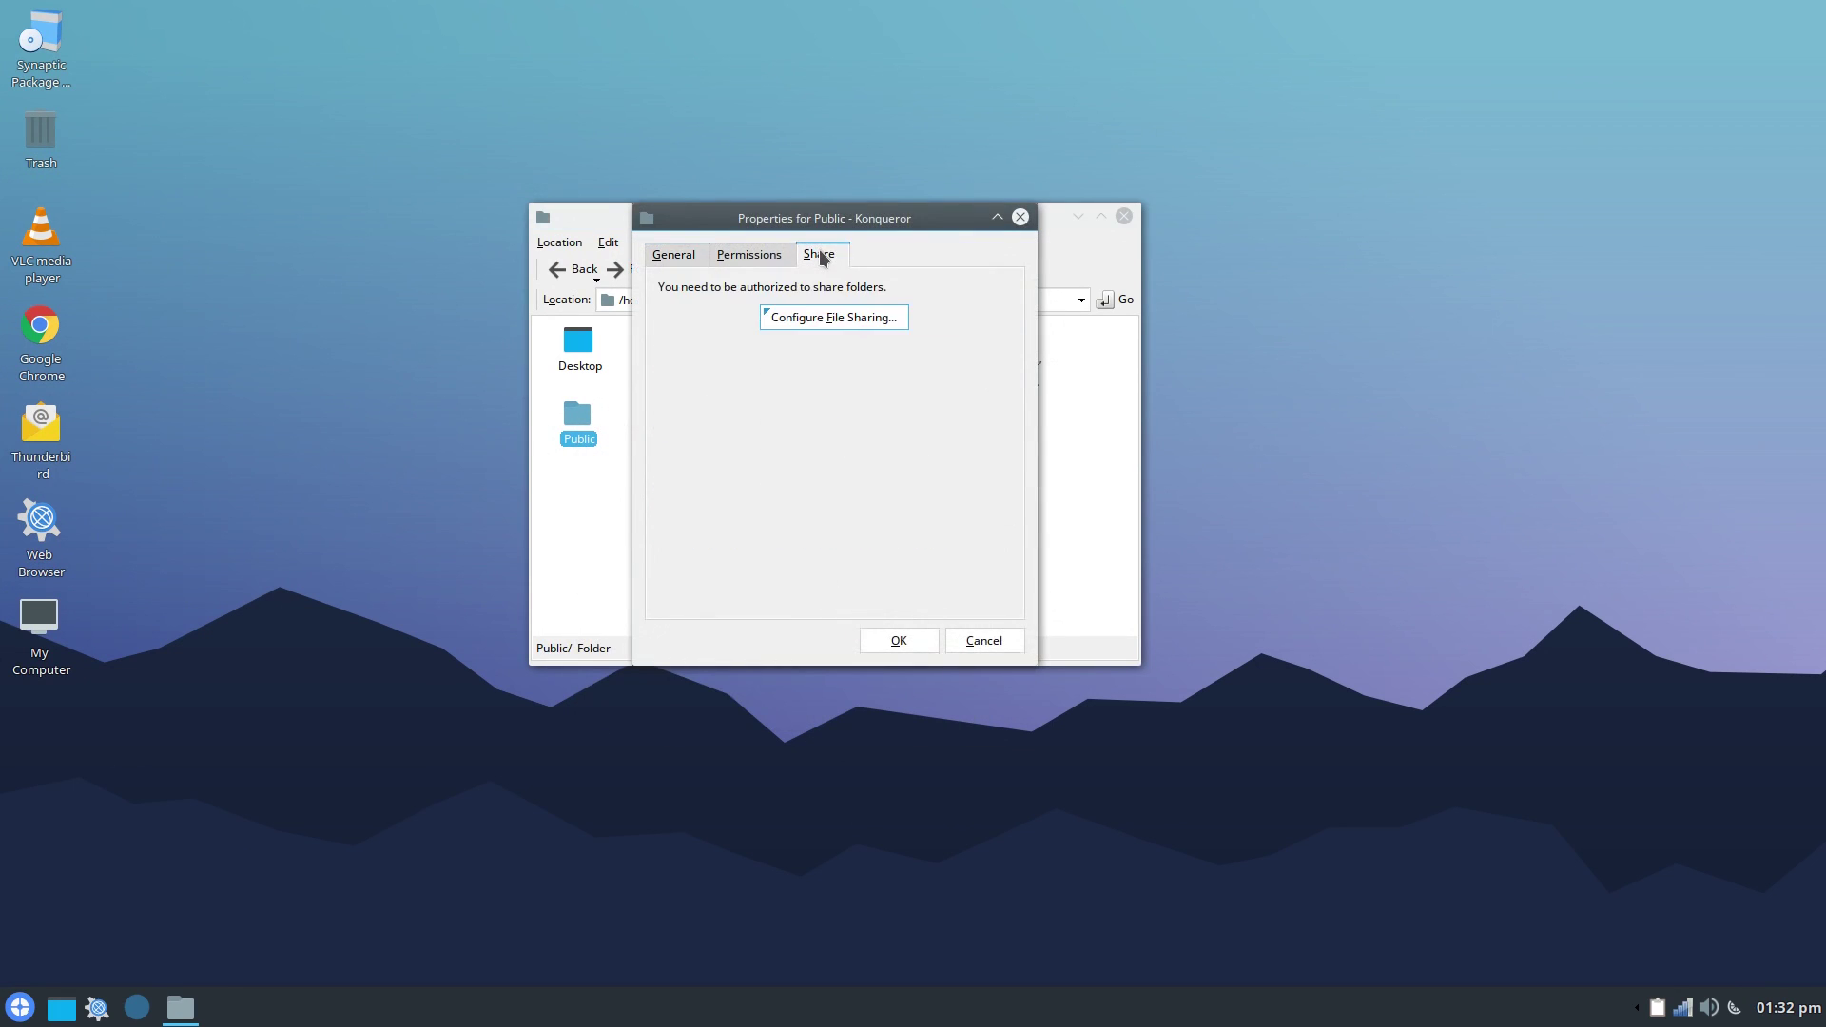
left_click(835, 316)
left_click(889, 318)
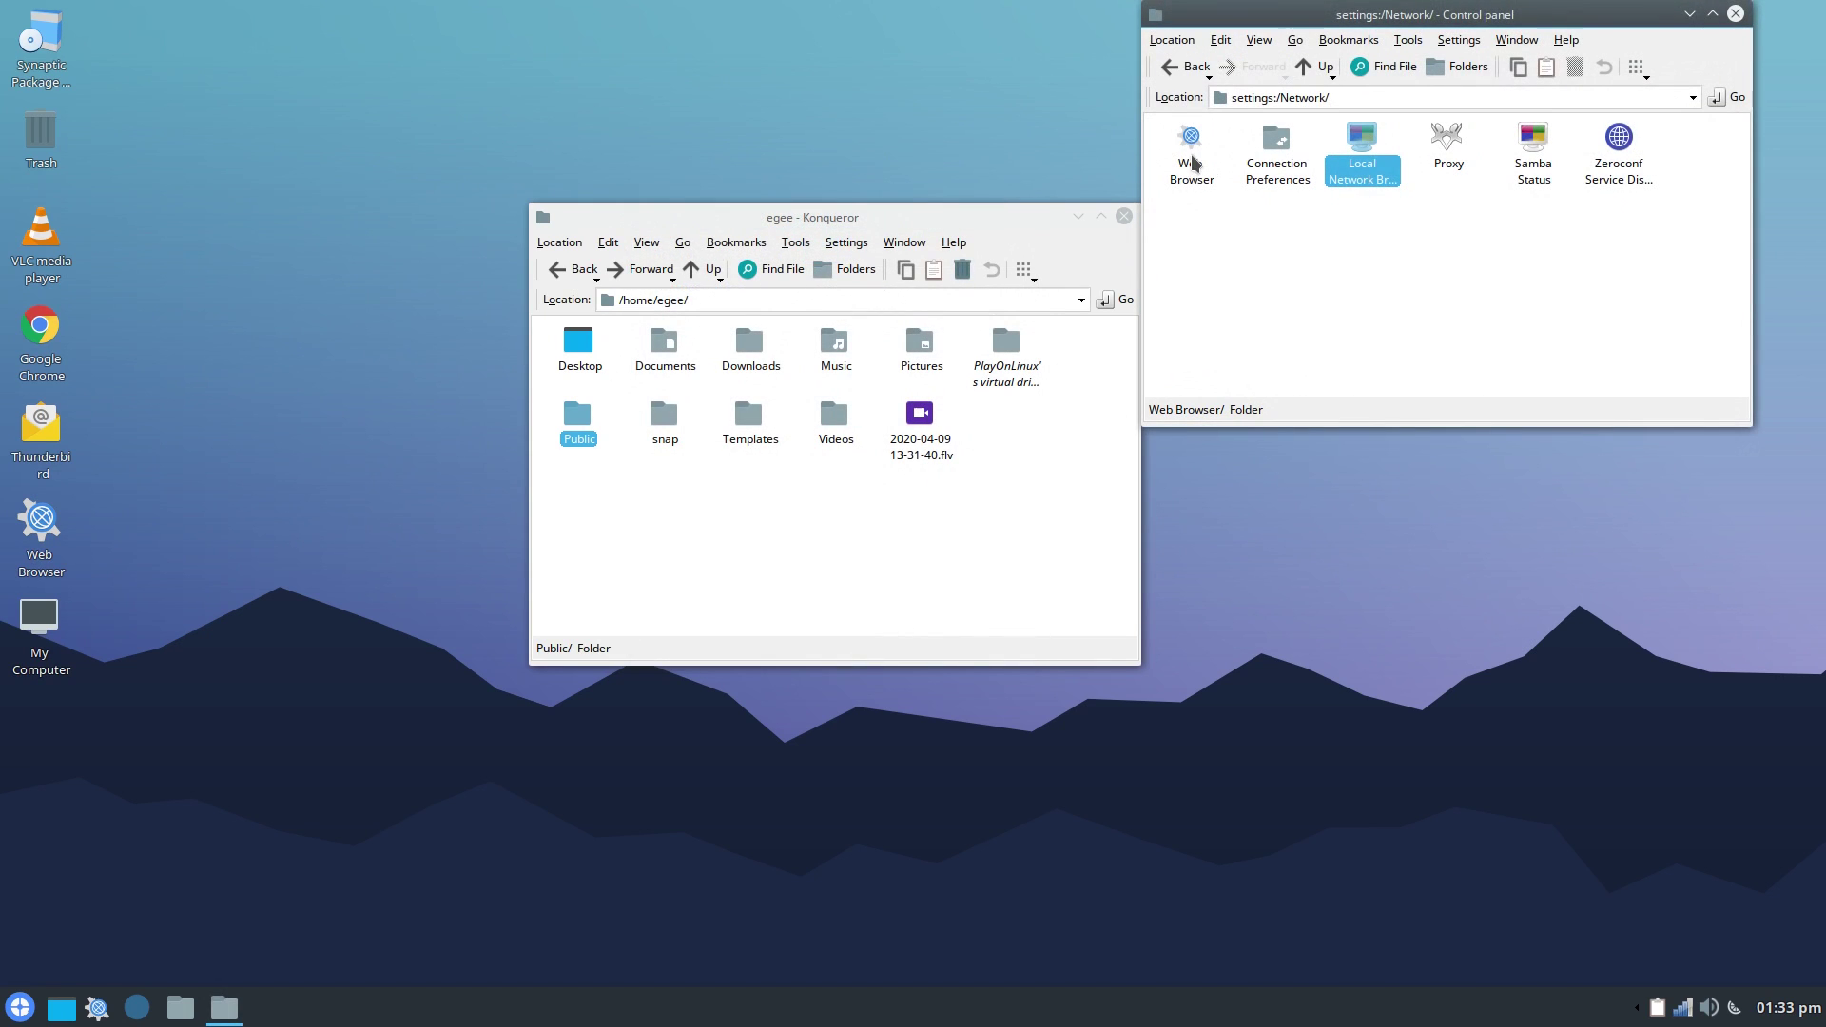
Check the Samba Status panel's Imports and Statistics tabs
left_click(1533, 142)
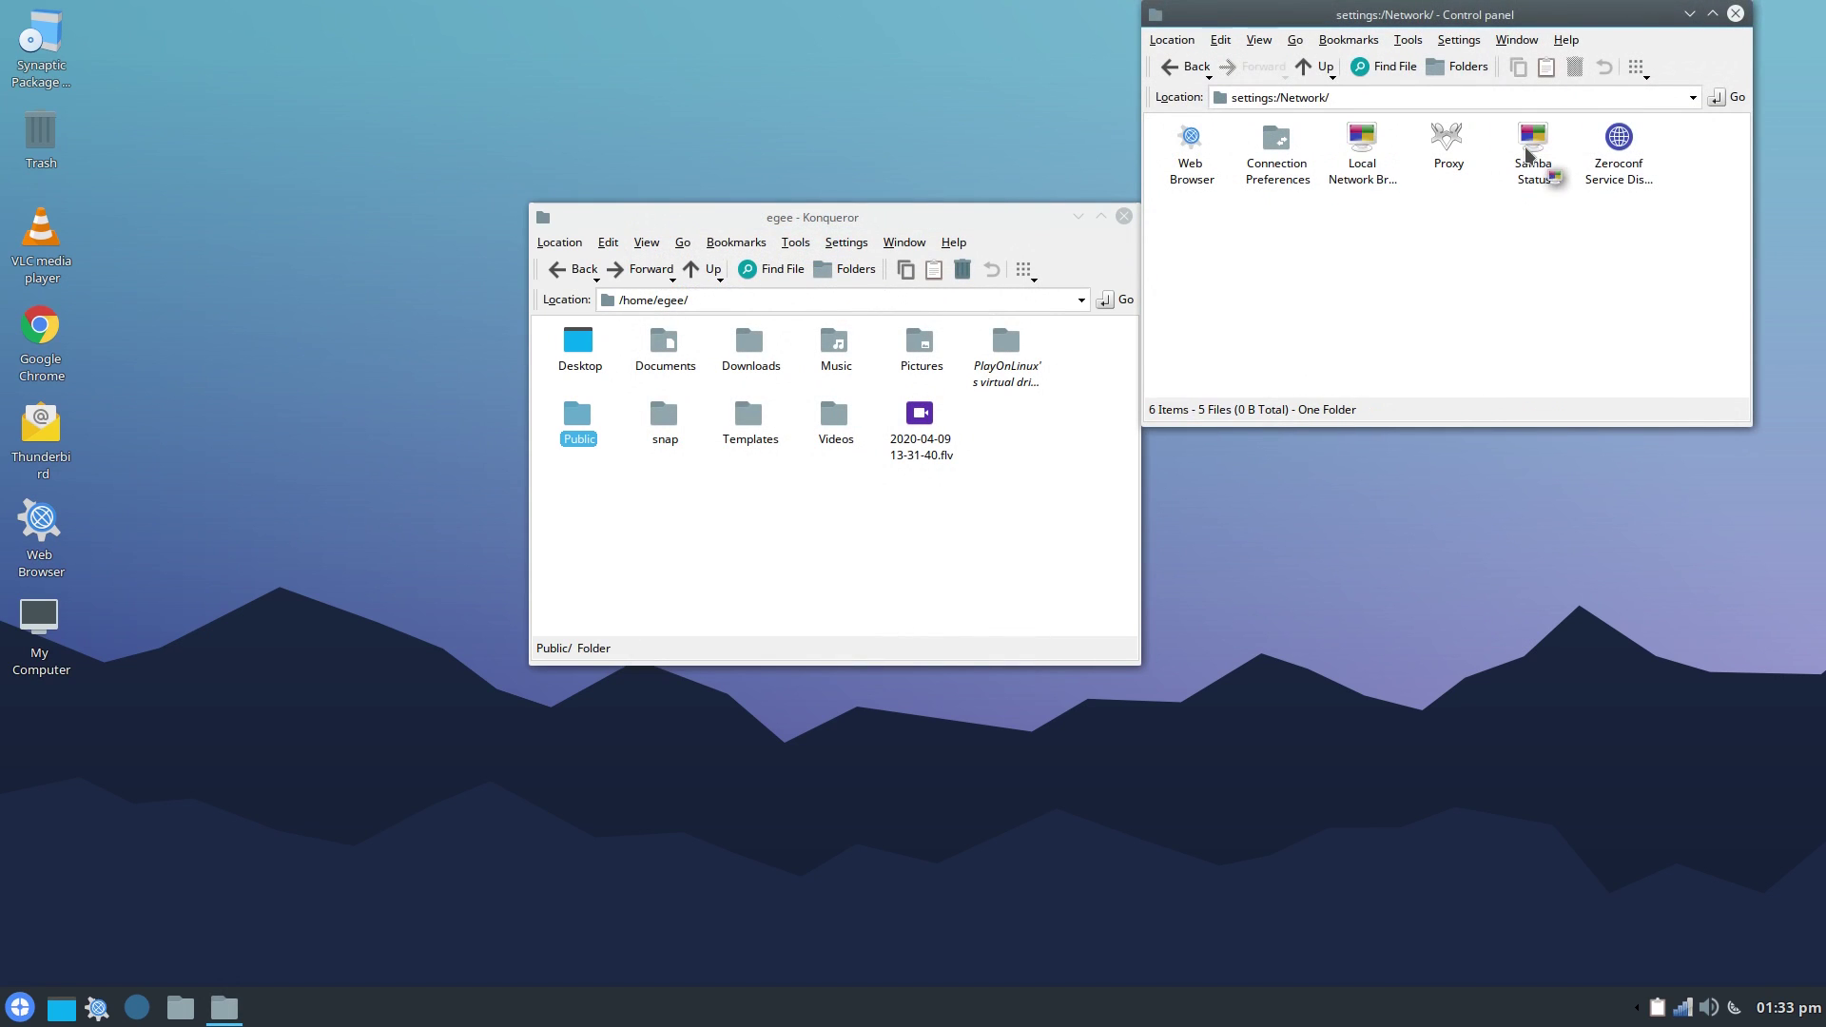
left_click(673, 302)
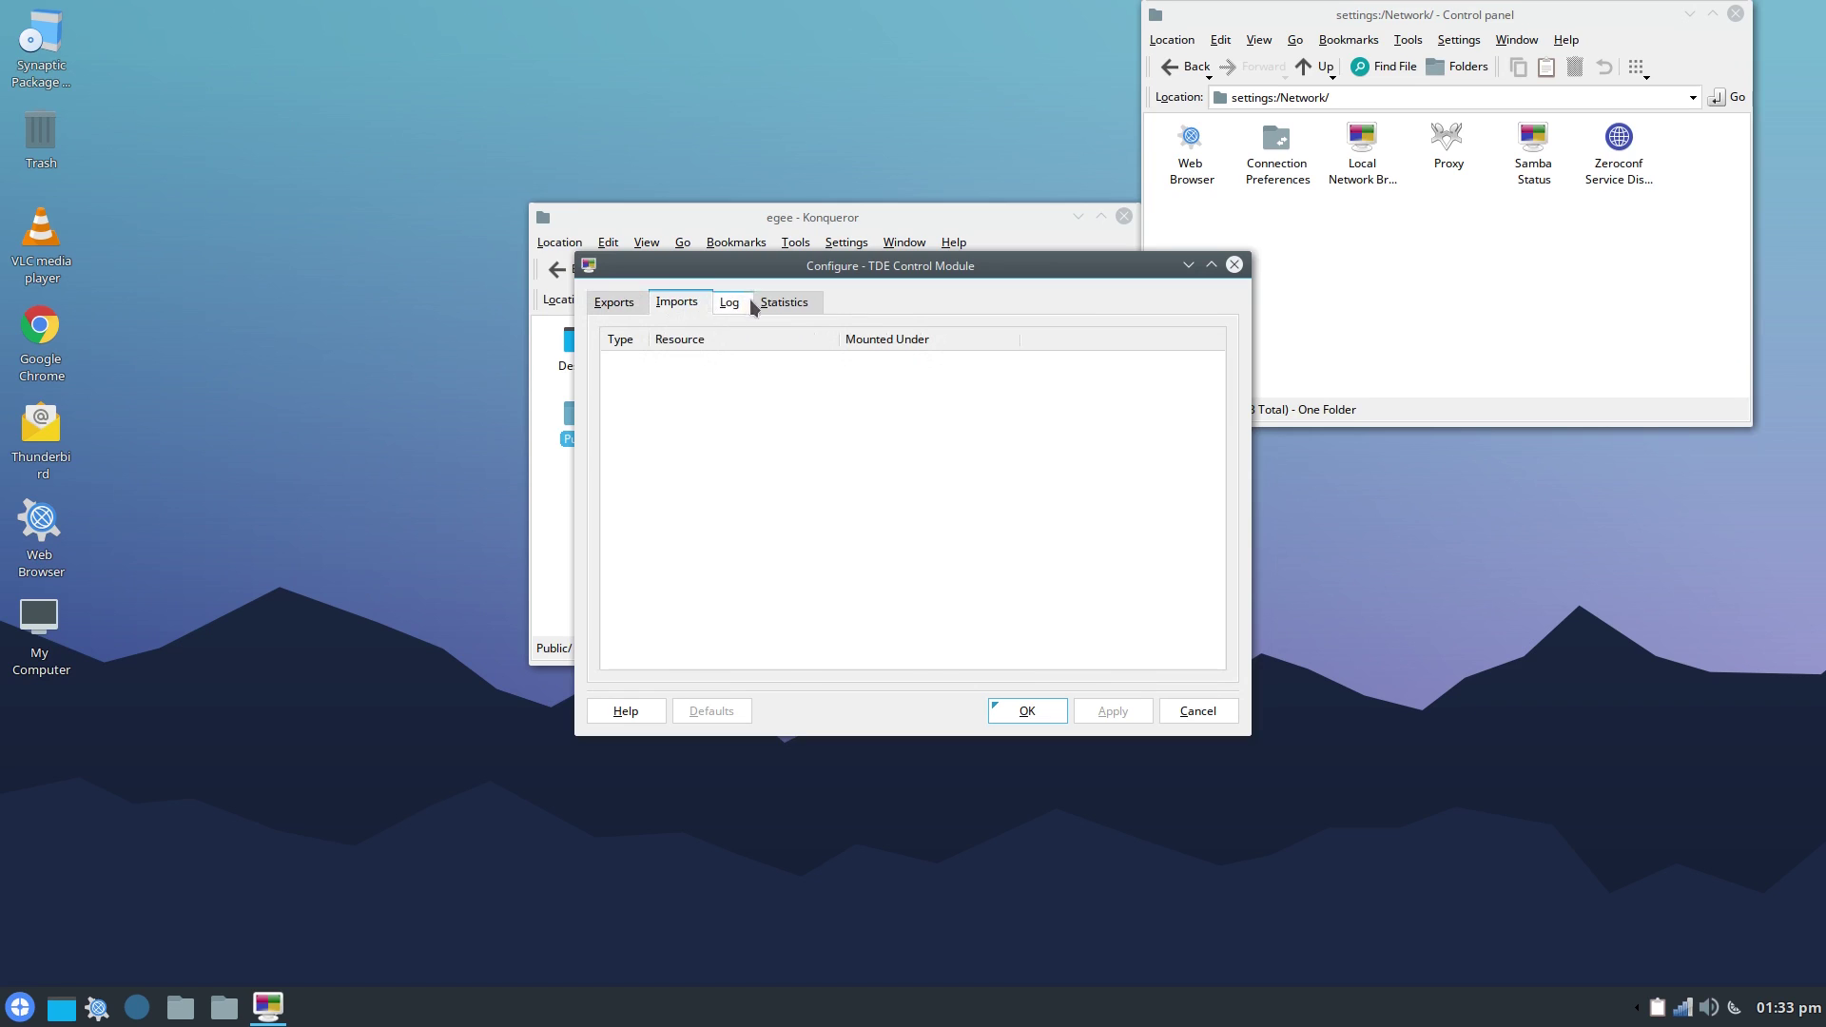
left_click(775, 305)
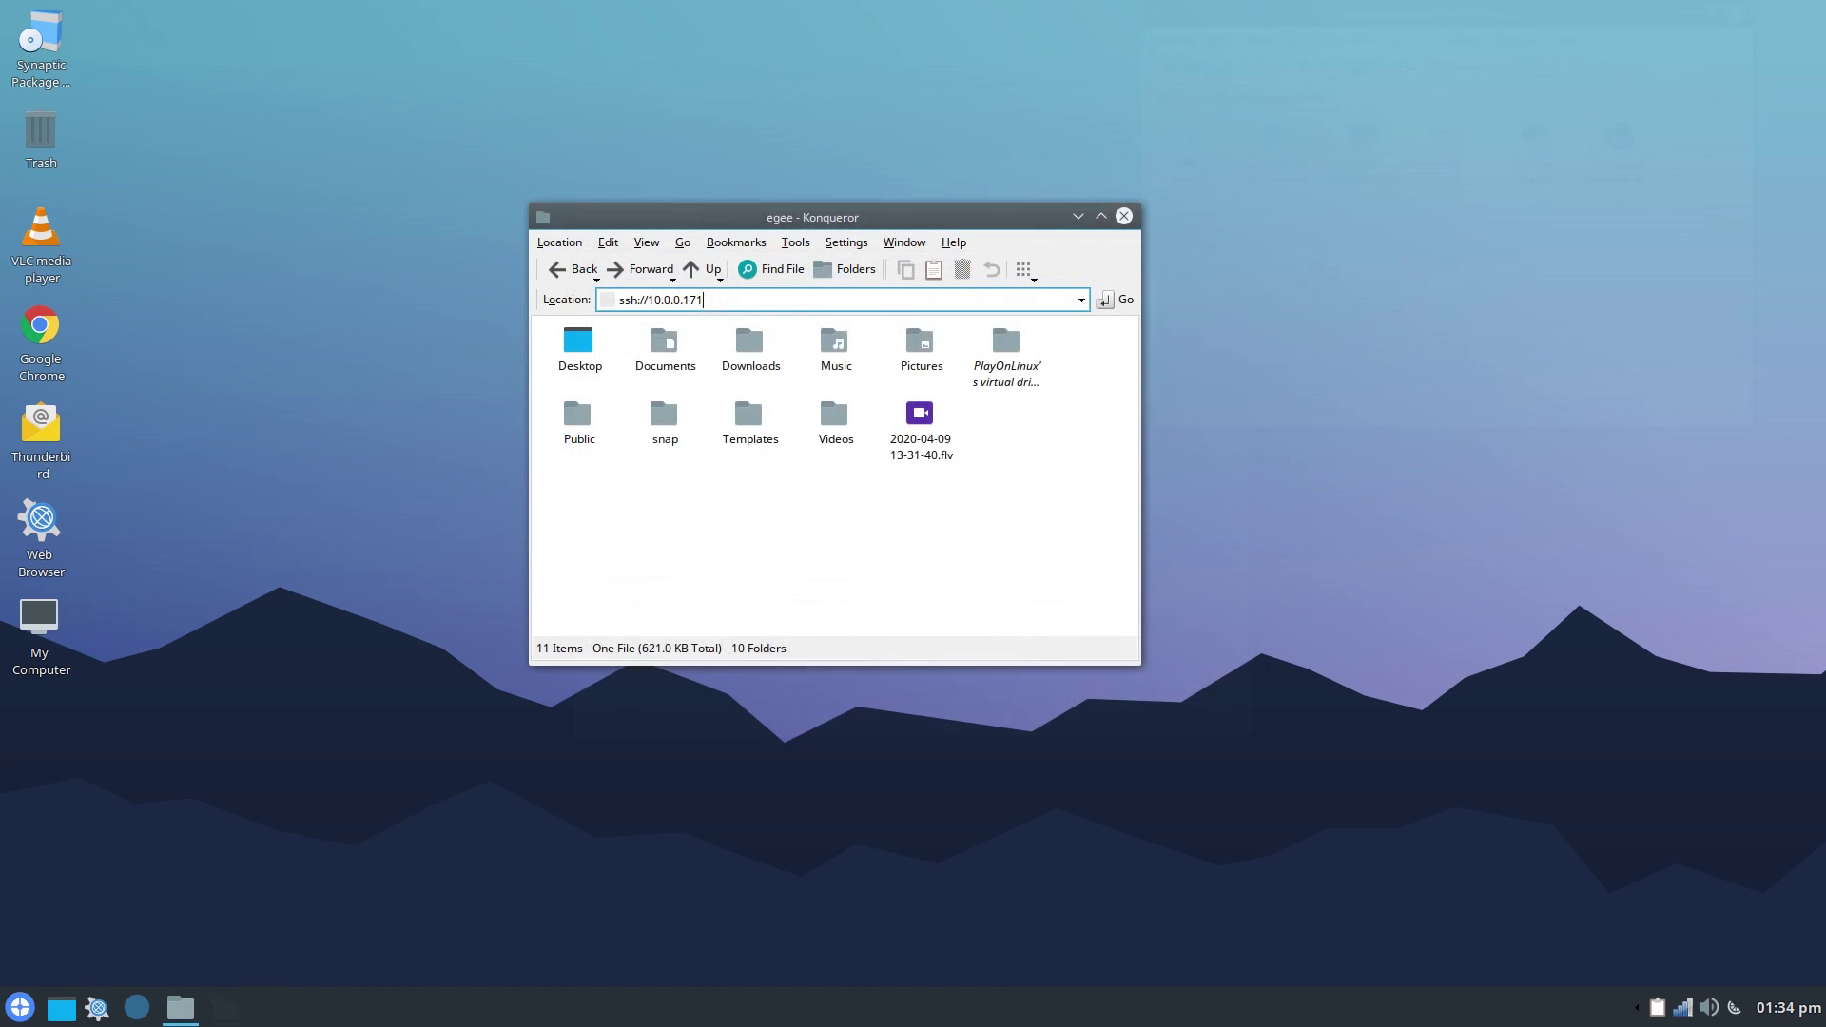
Accept the host key and log in to 10.0.0.171, then open TDEPrint from Peripherals
type("es")
key("Return")
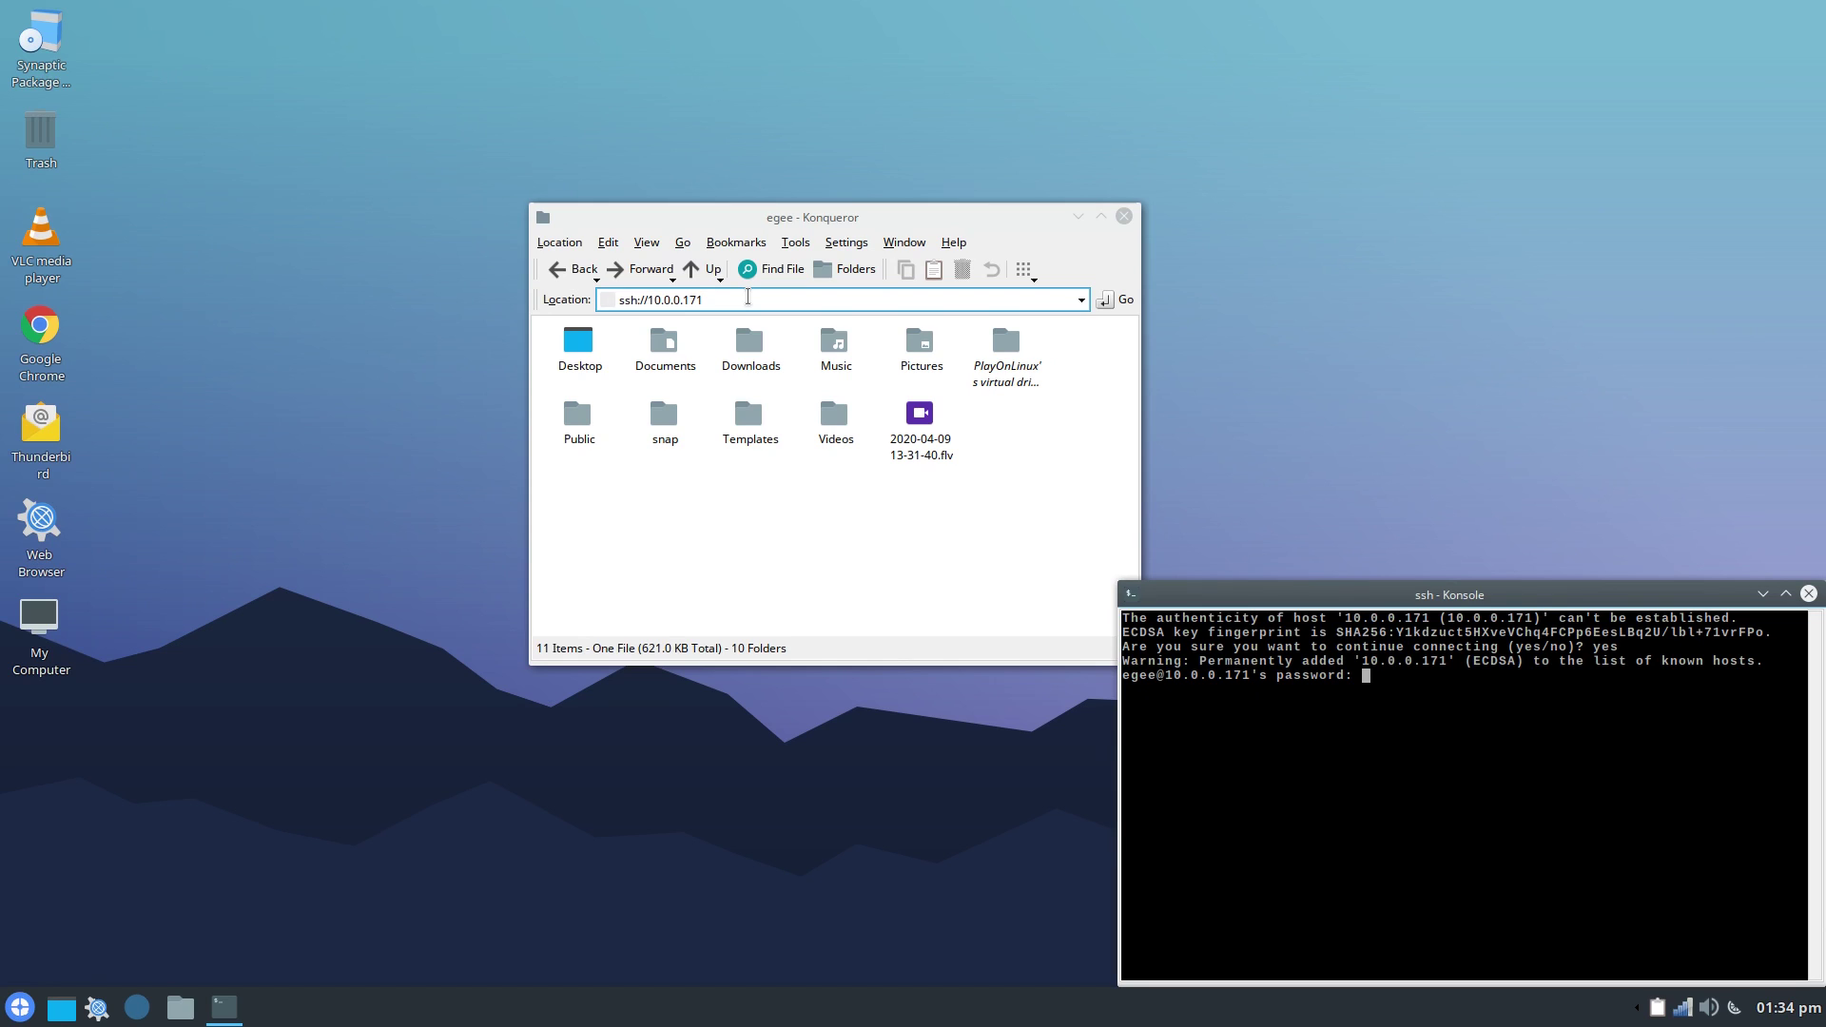
key("Return")
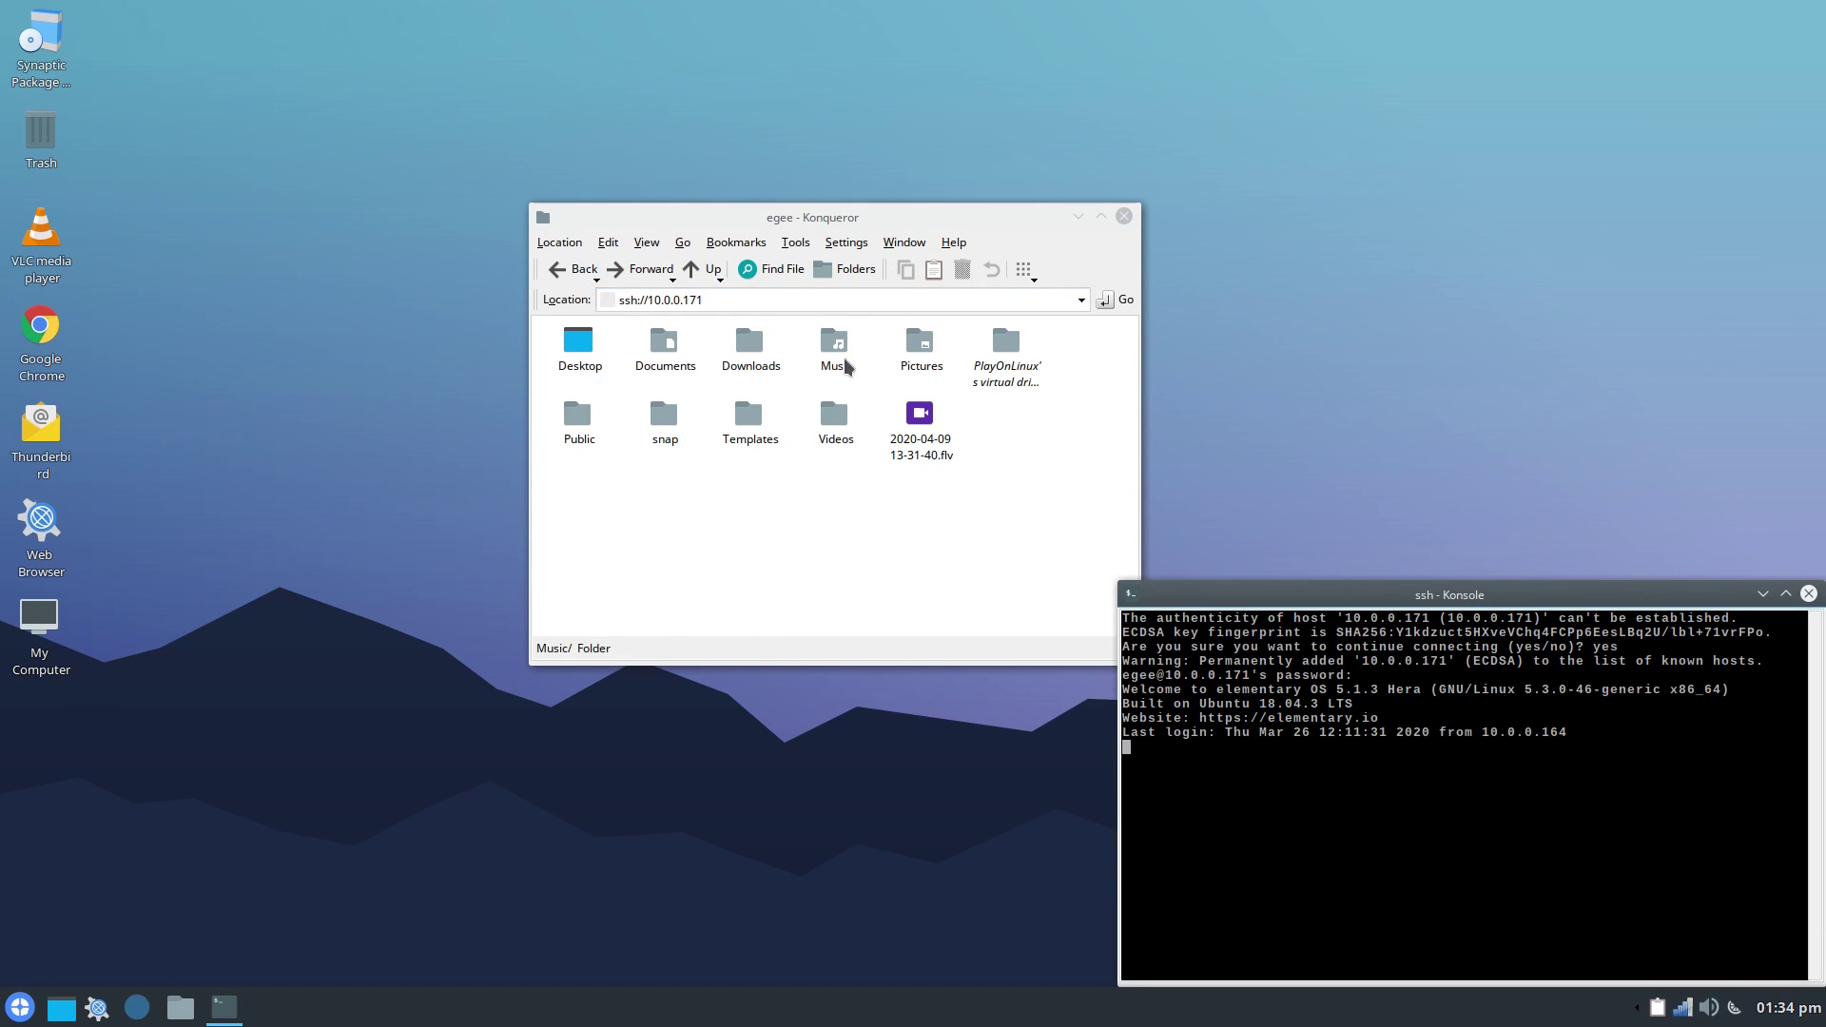
left_click_drag(1321, 605, 958, 178)
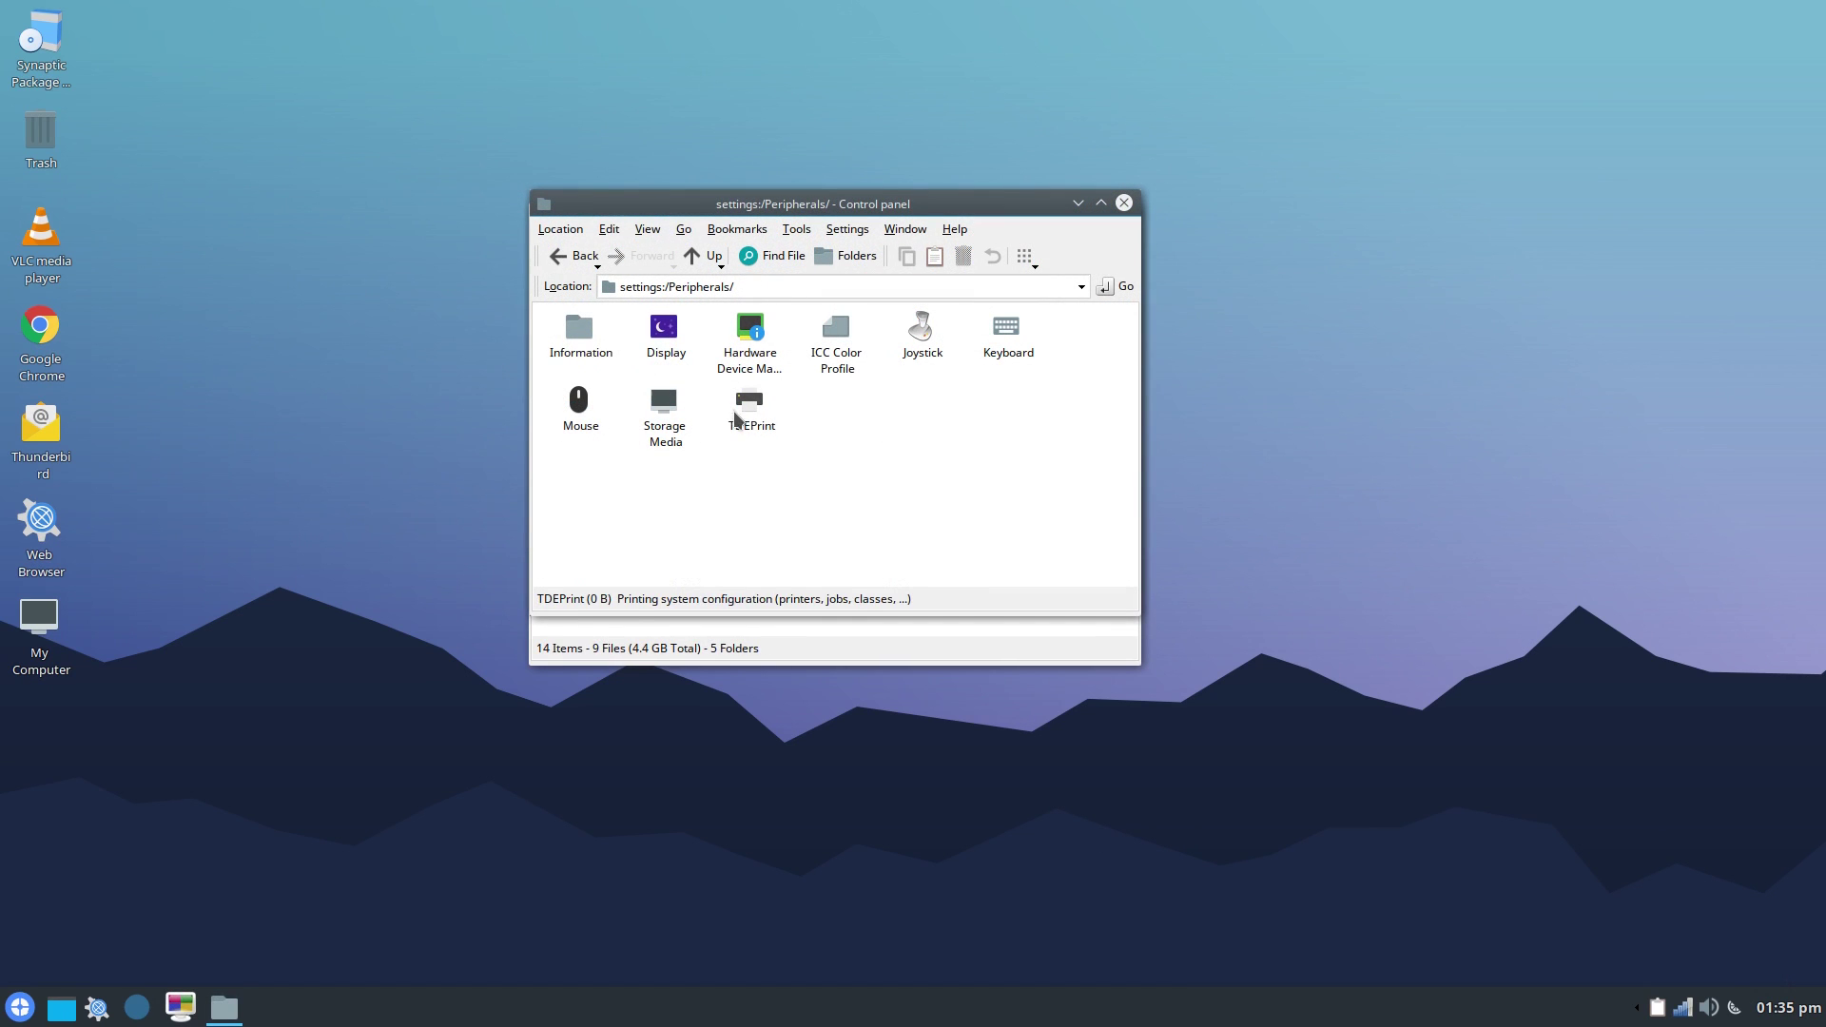
left_click(748, 404)
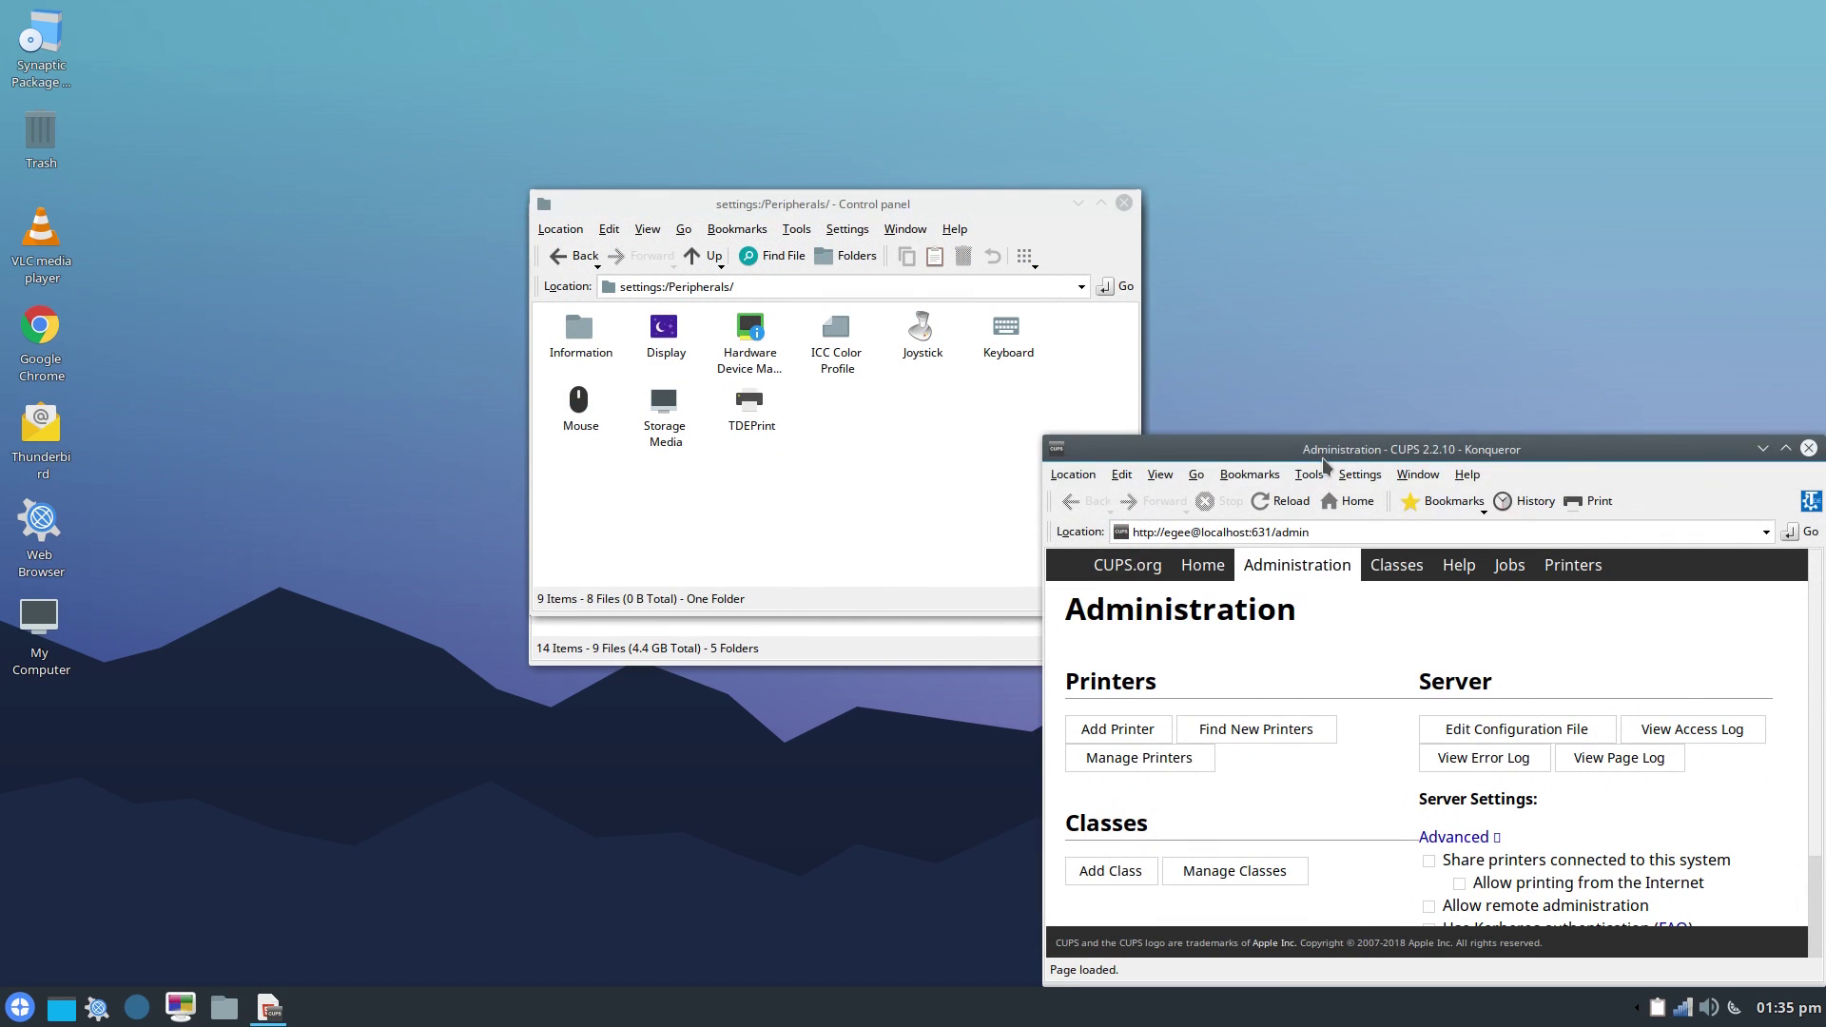
Run Find New Printers from the CUPS Administration page
left_click_drag(1333, 421, 950, 211)
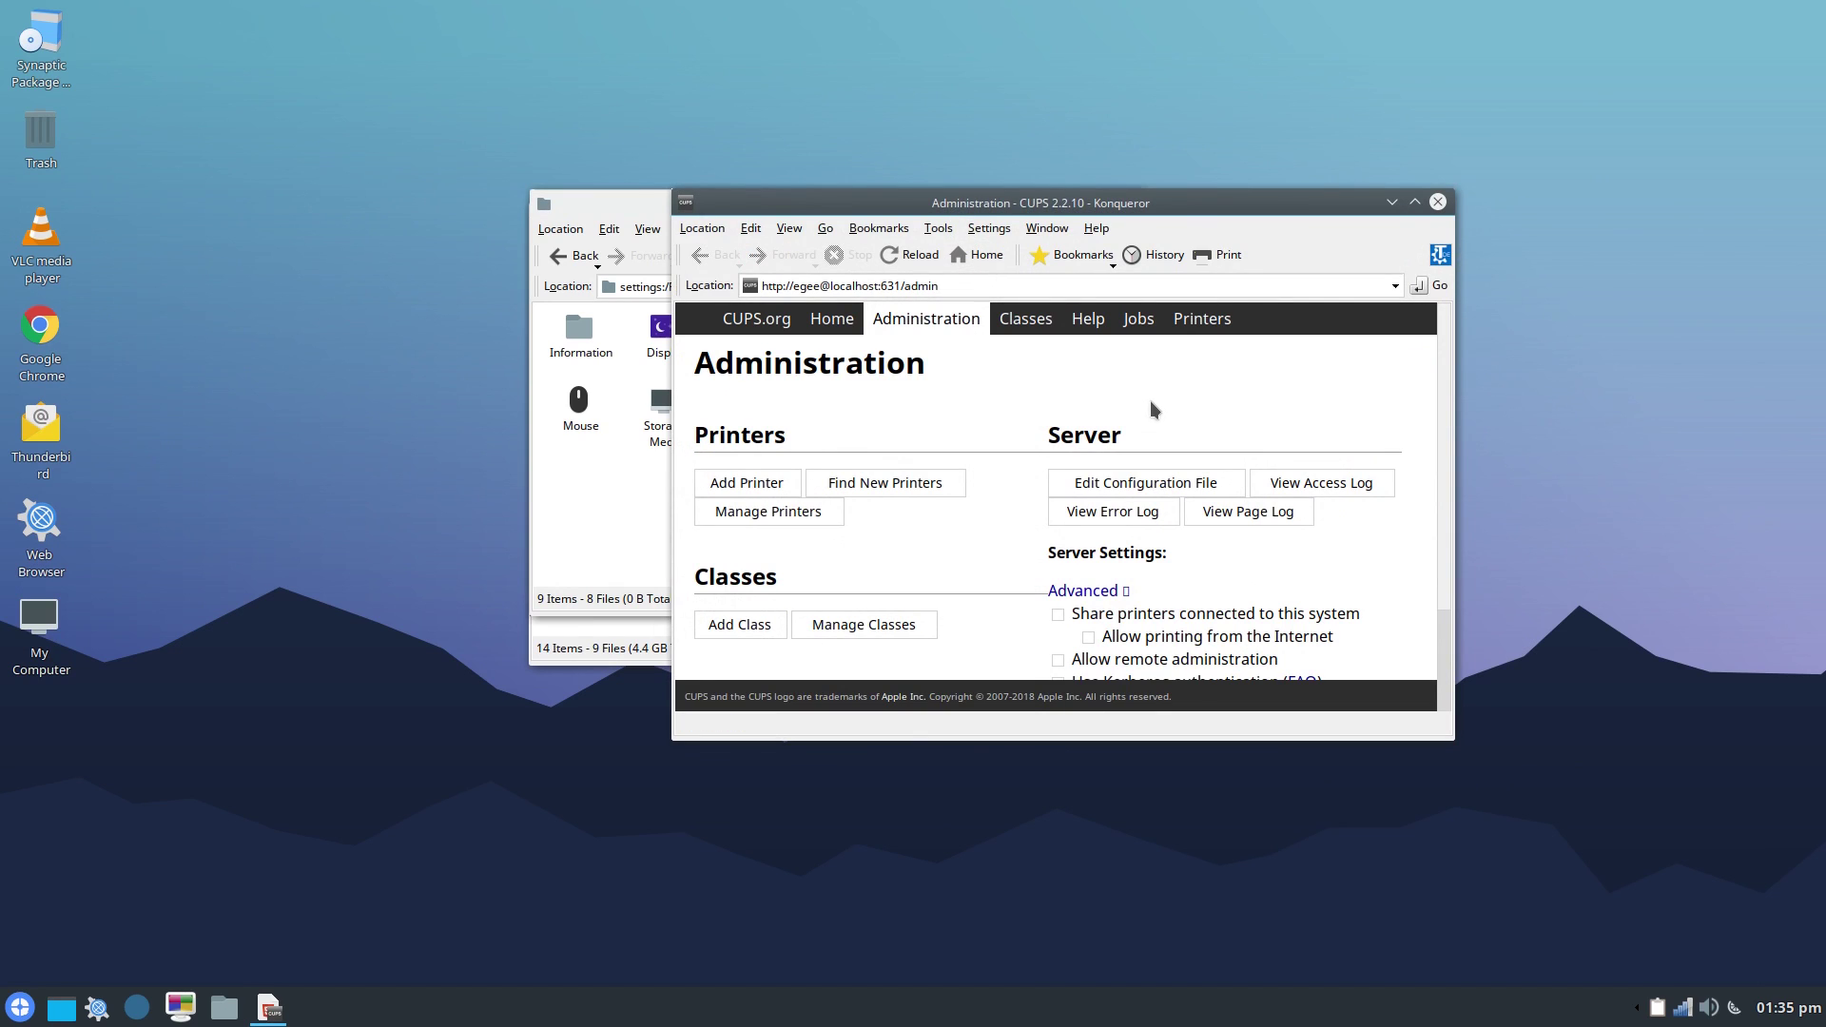
scroll(1152, 409, "down", 3)
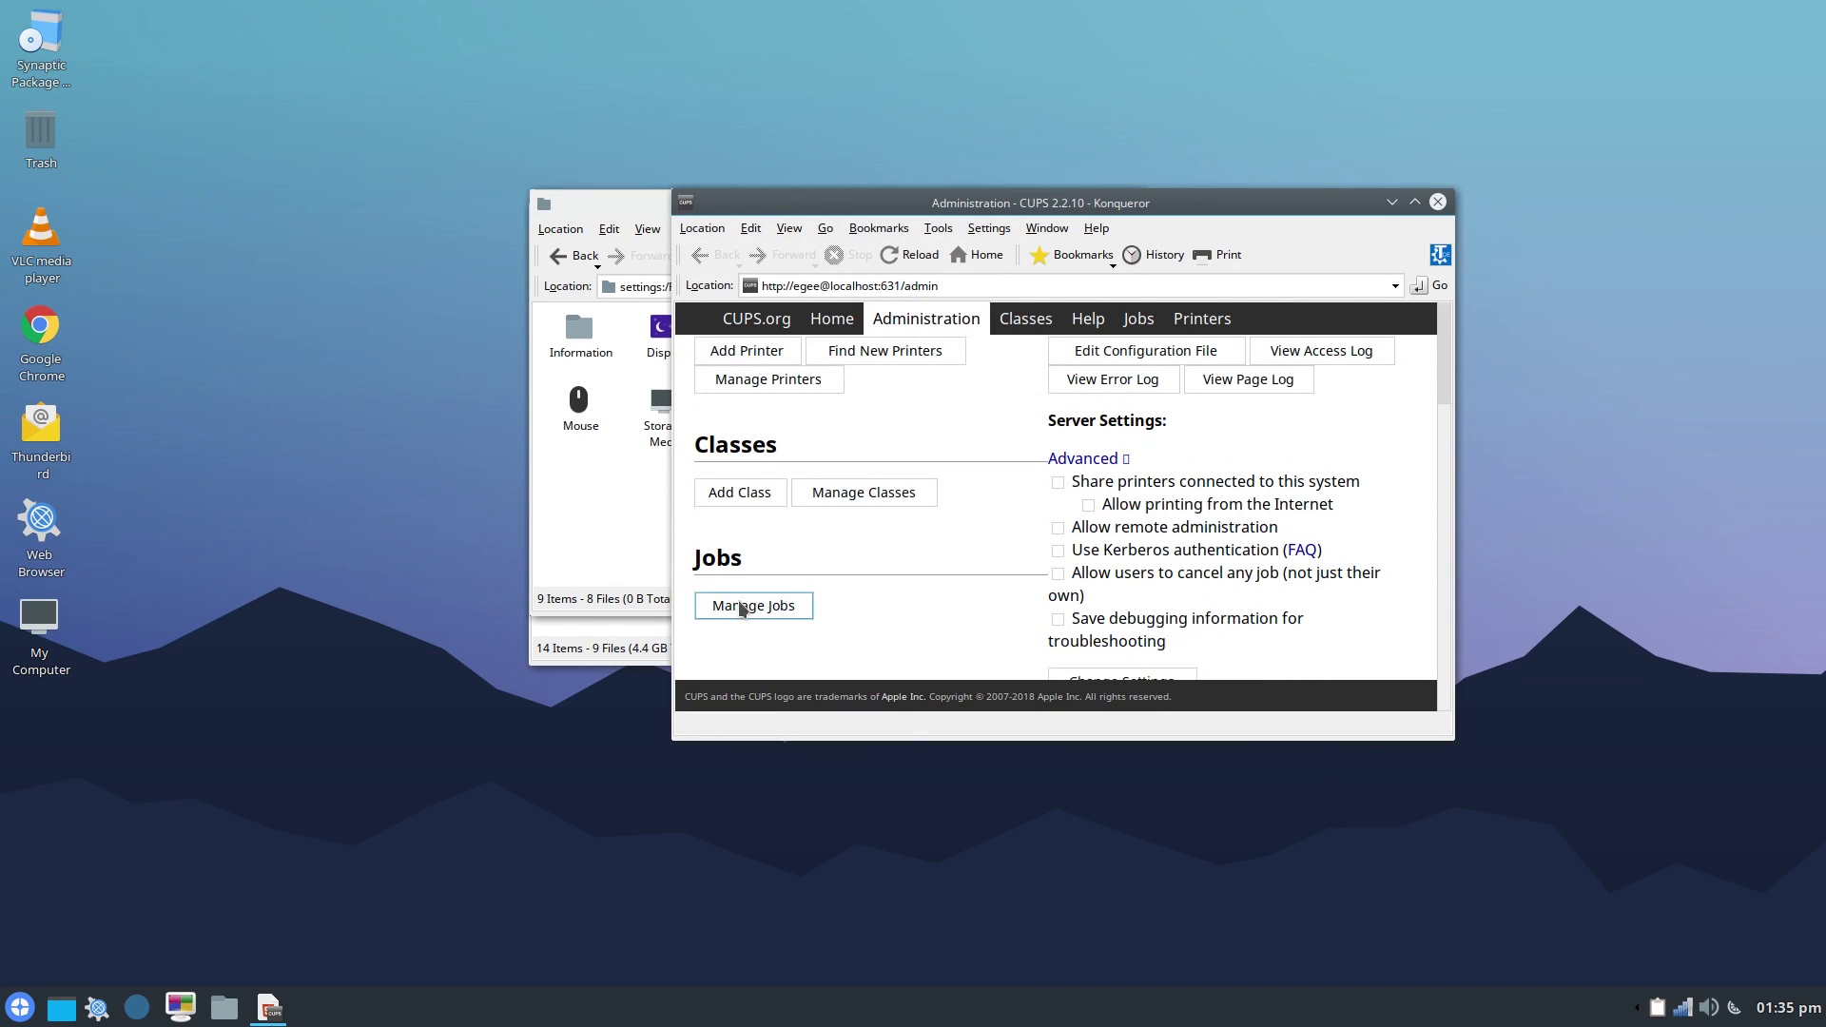
scroll(755, 610, "up", 3)
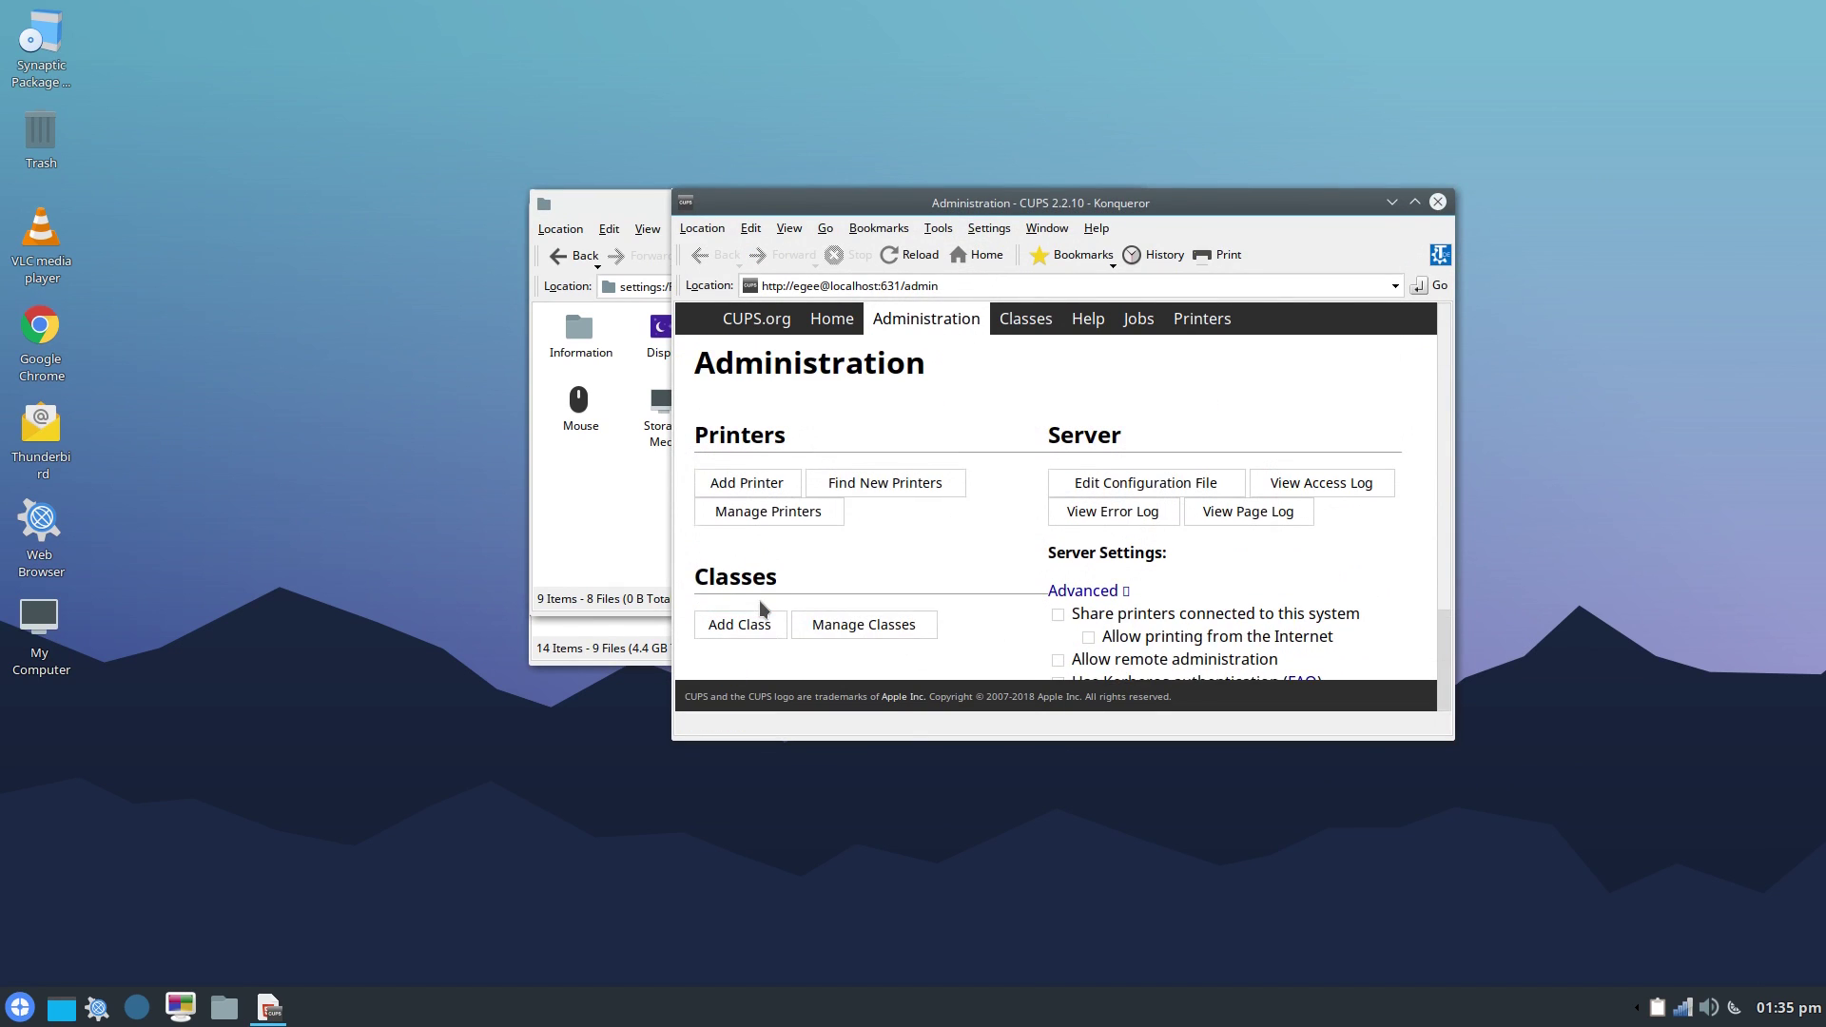
left_click(848, 491)
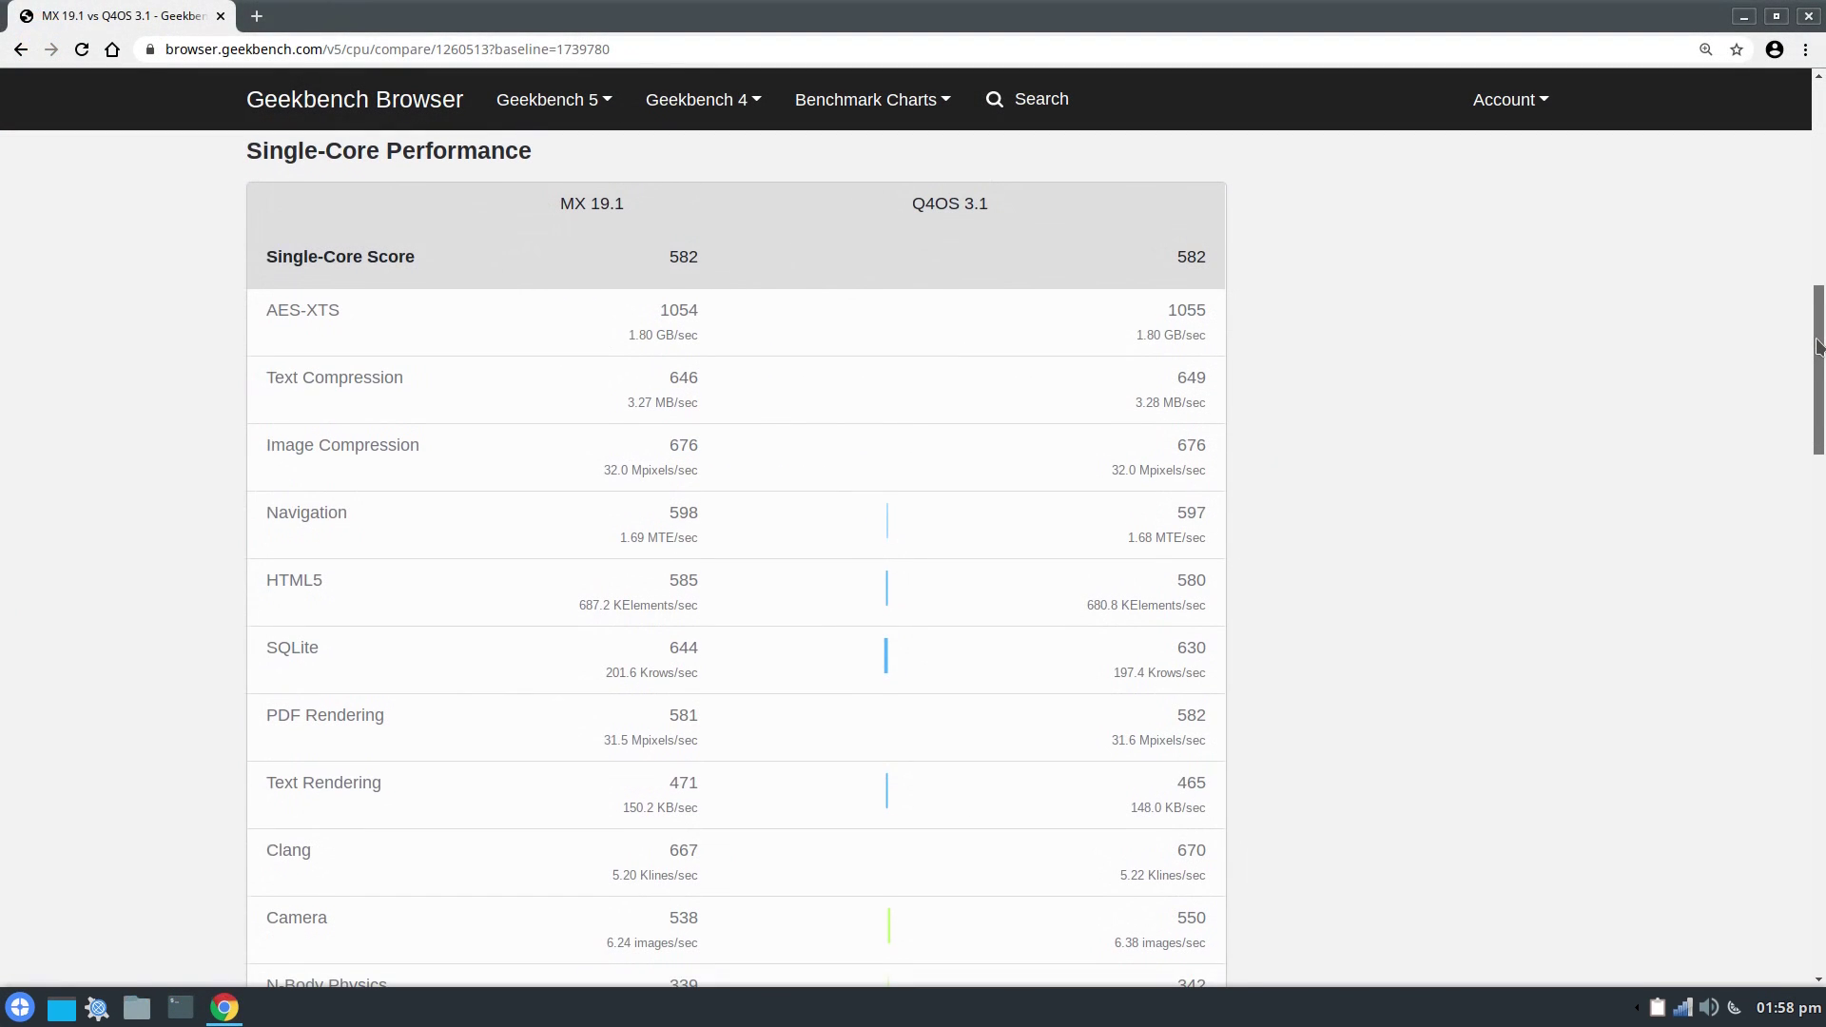
Scroll from Single-Core Performance to the Multi-Core table: MX 19.1 scores 1771, Q4OS 3.1 scores 1696
left_click_drag(1818, 345, 1792, 651)
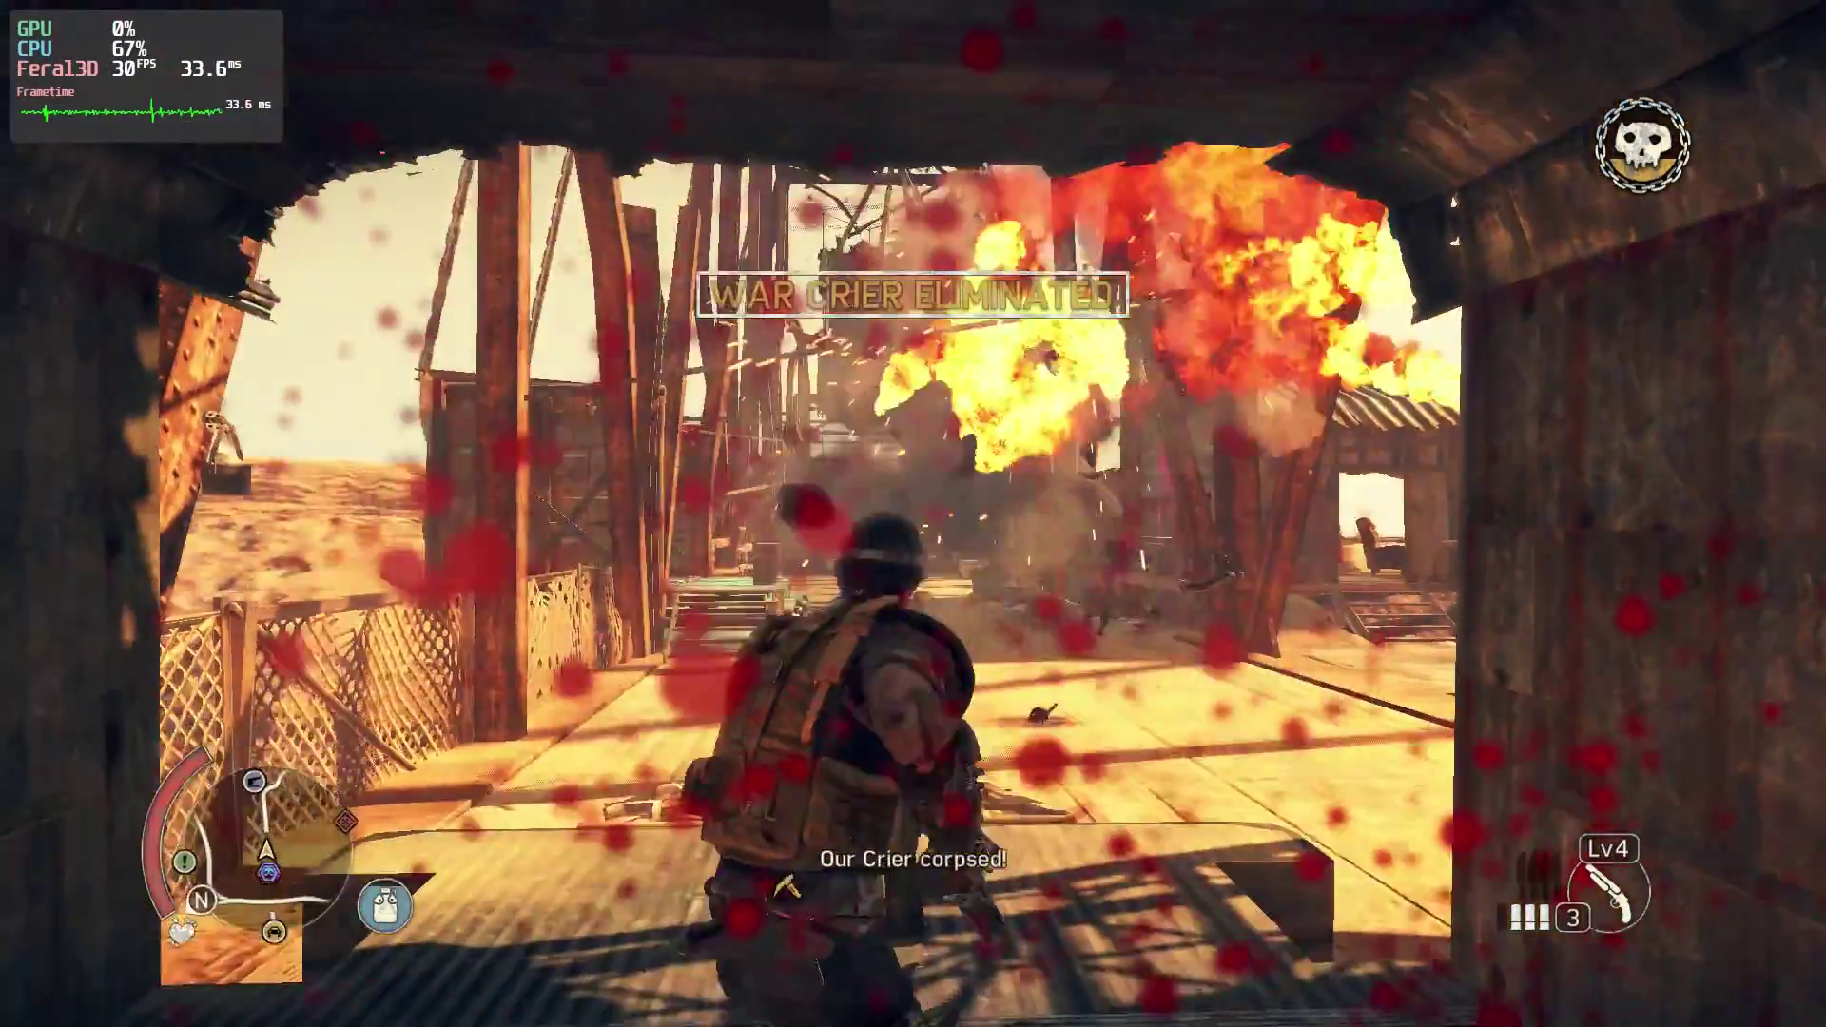
Run across the deck and strike the nearby enemies repeatedly to build a 5-hit streak
key("w")
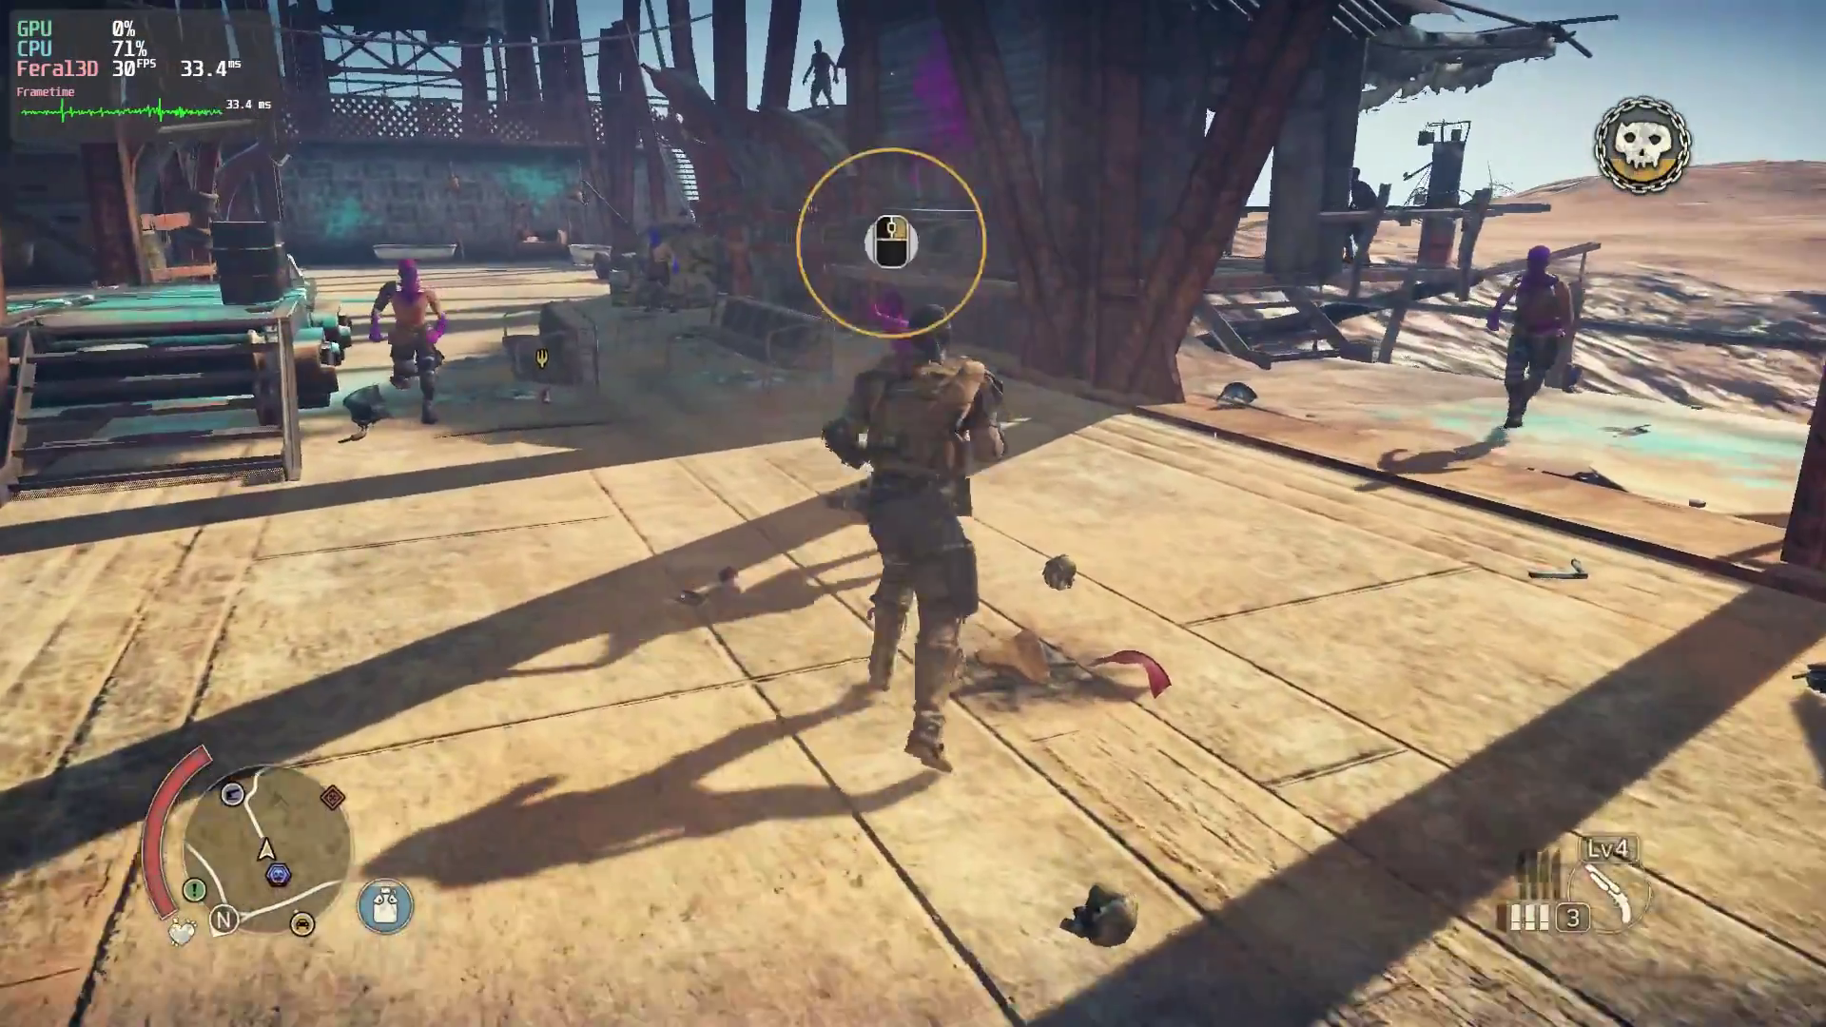
left_click(913, 514)
left_click(913, 513)
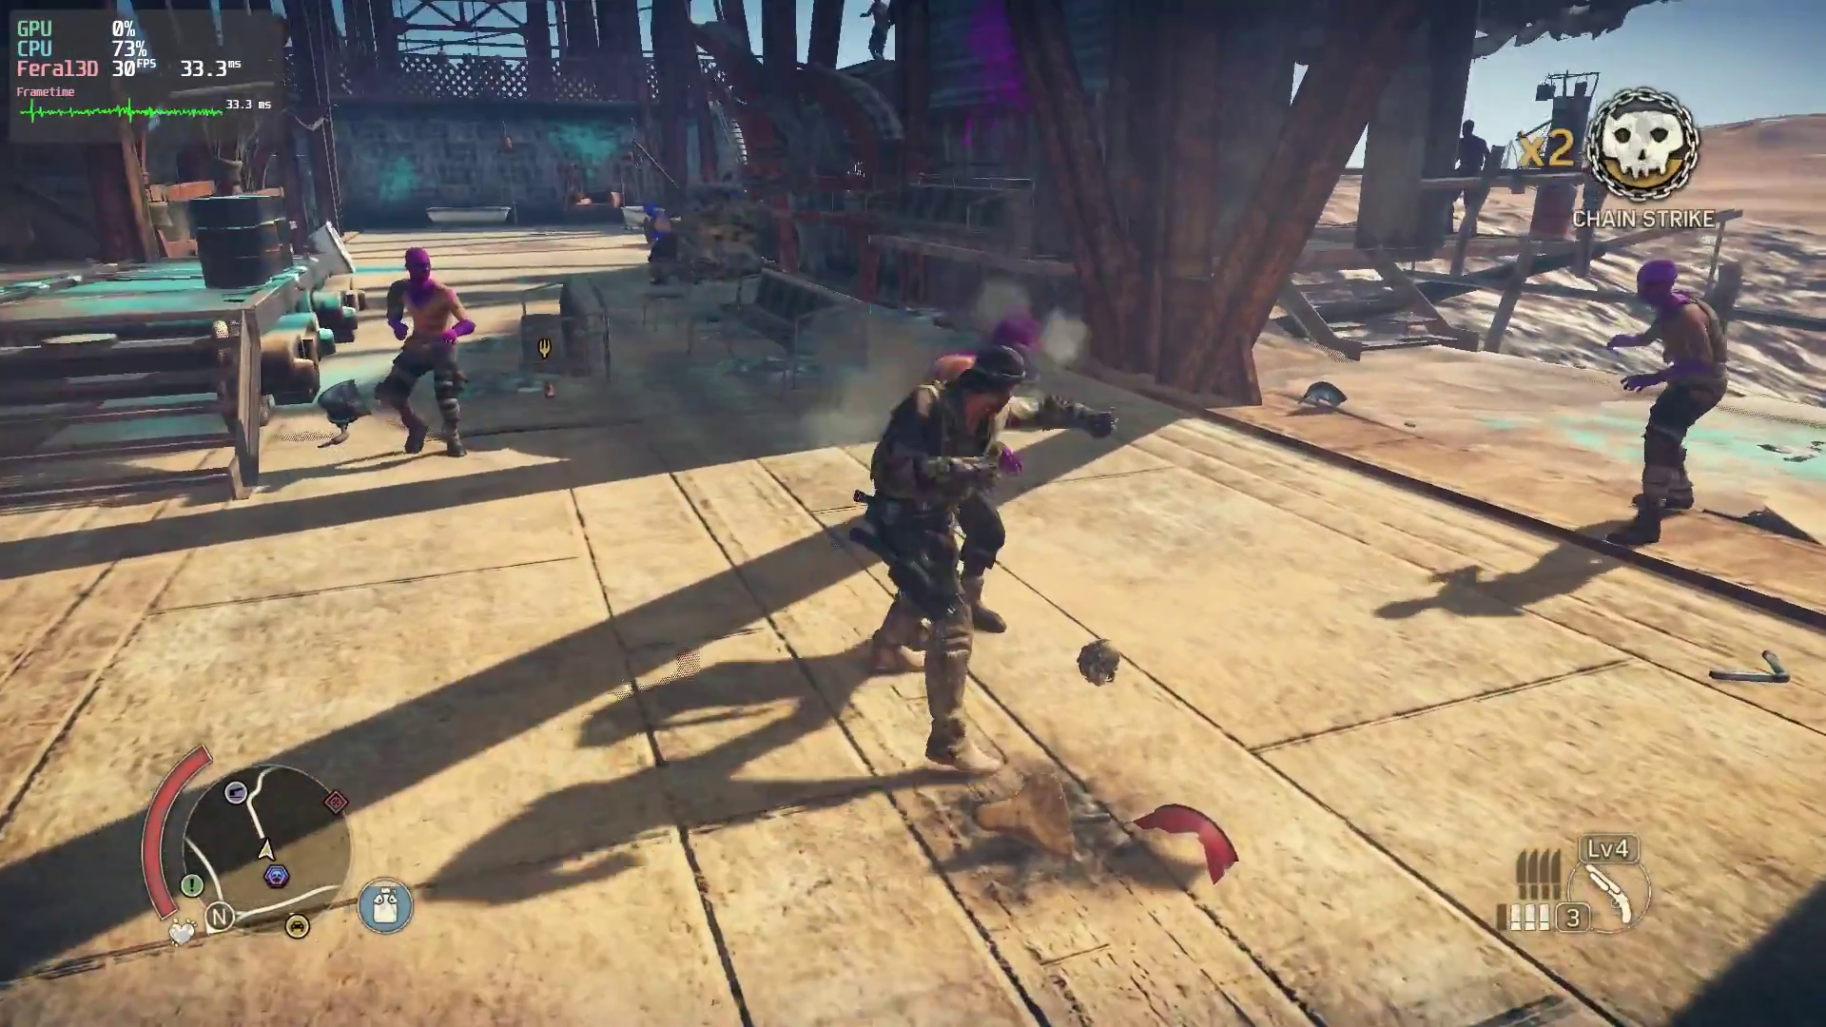
left_click(913, 513)
left_click(912, 514)
left_click(913, 513)
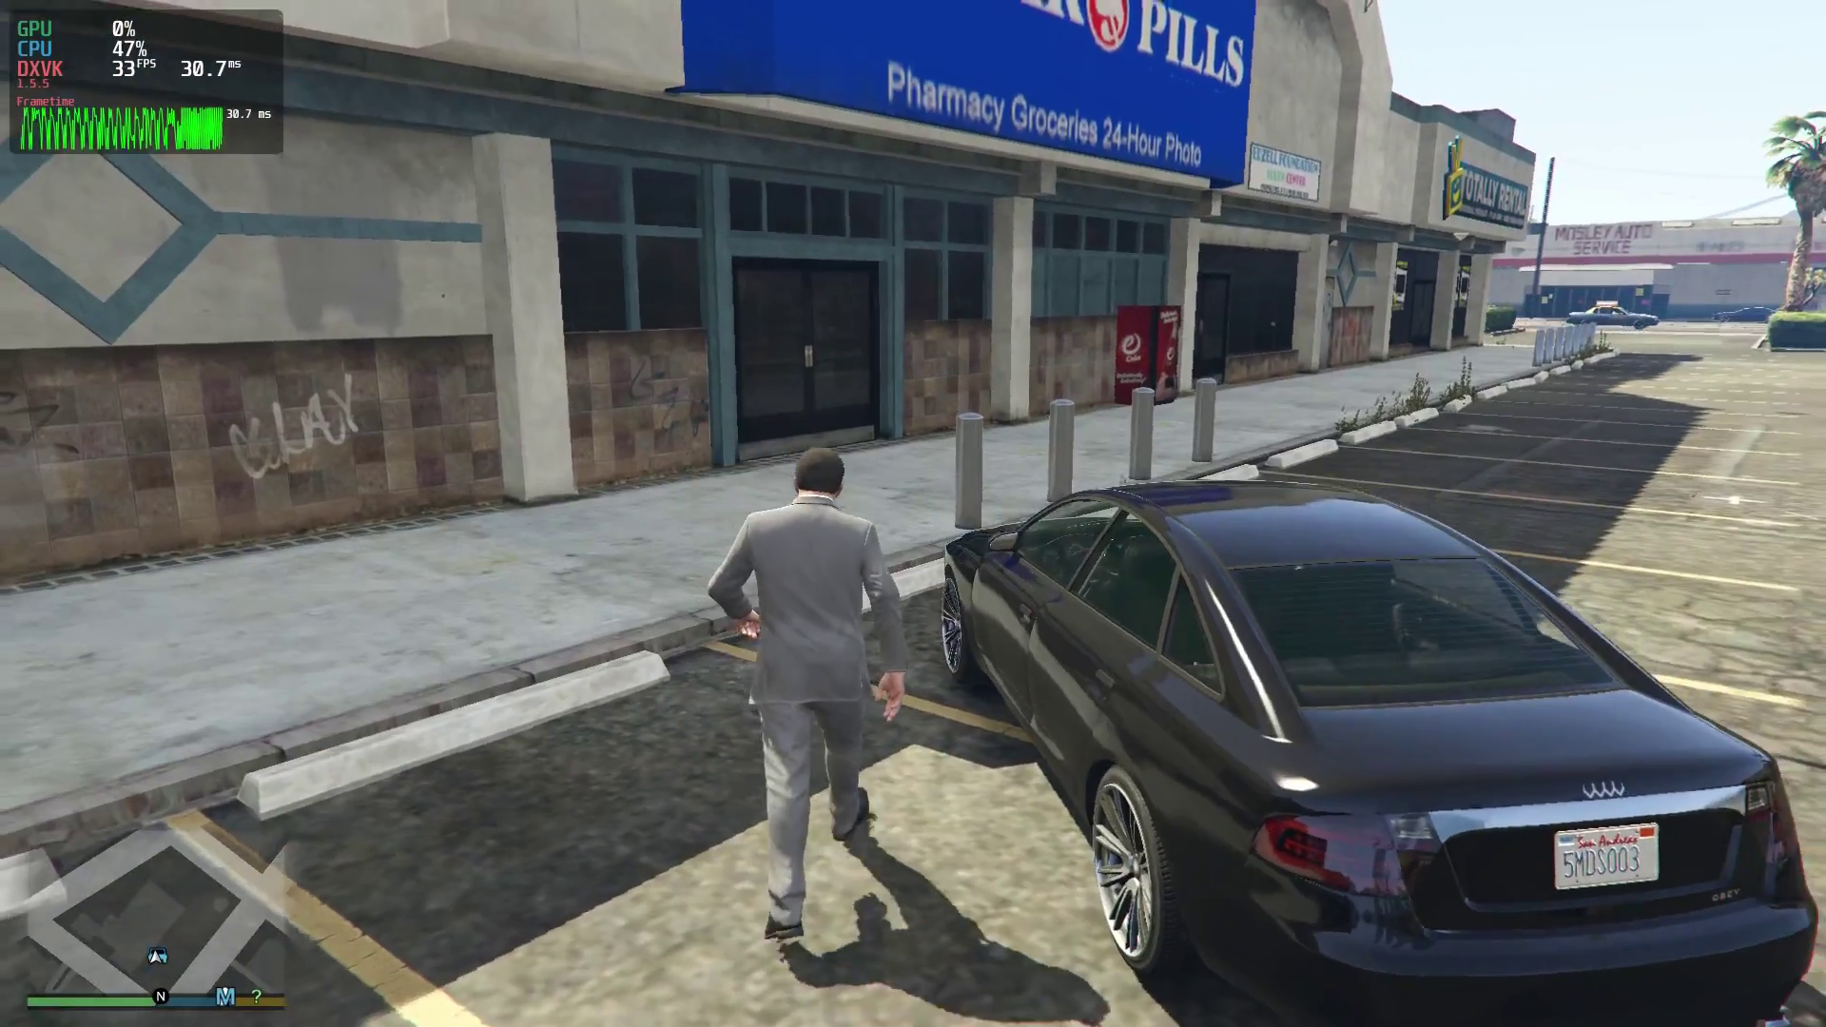
Get into the black sedan and drive it out of the parking lot onto the street
key("w")
key("f")
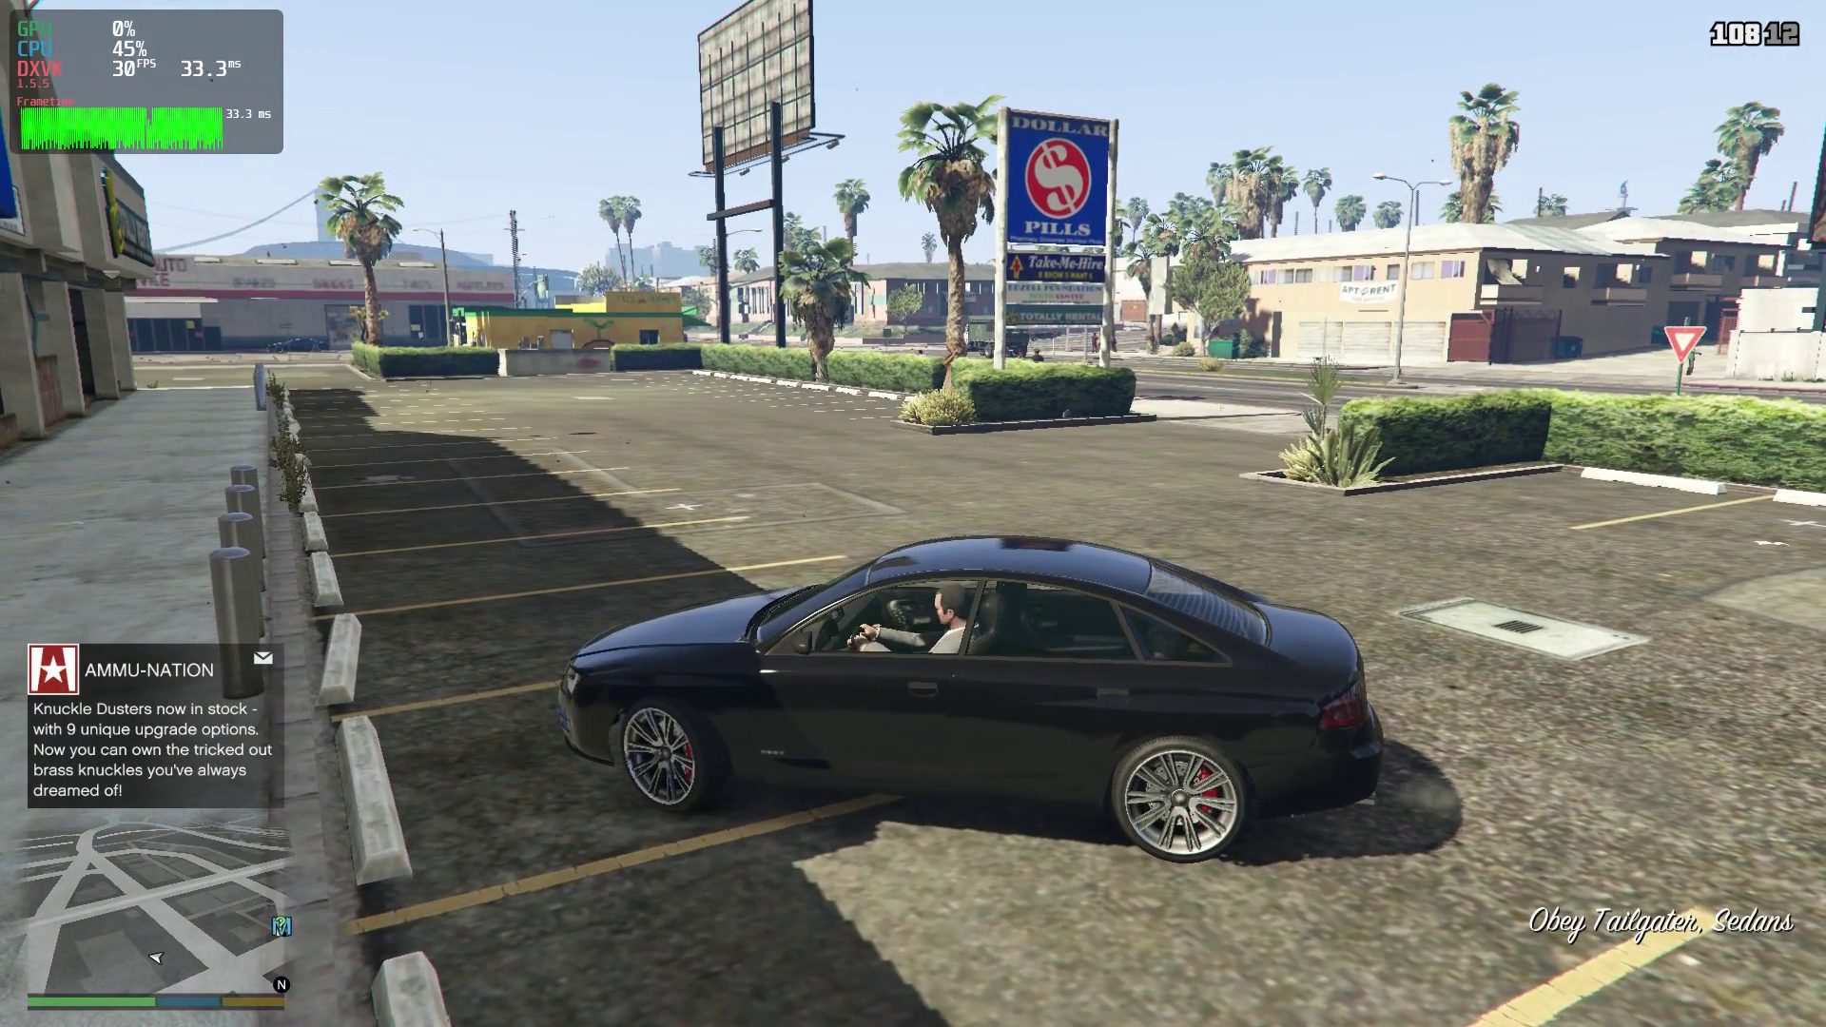
key("w")
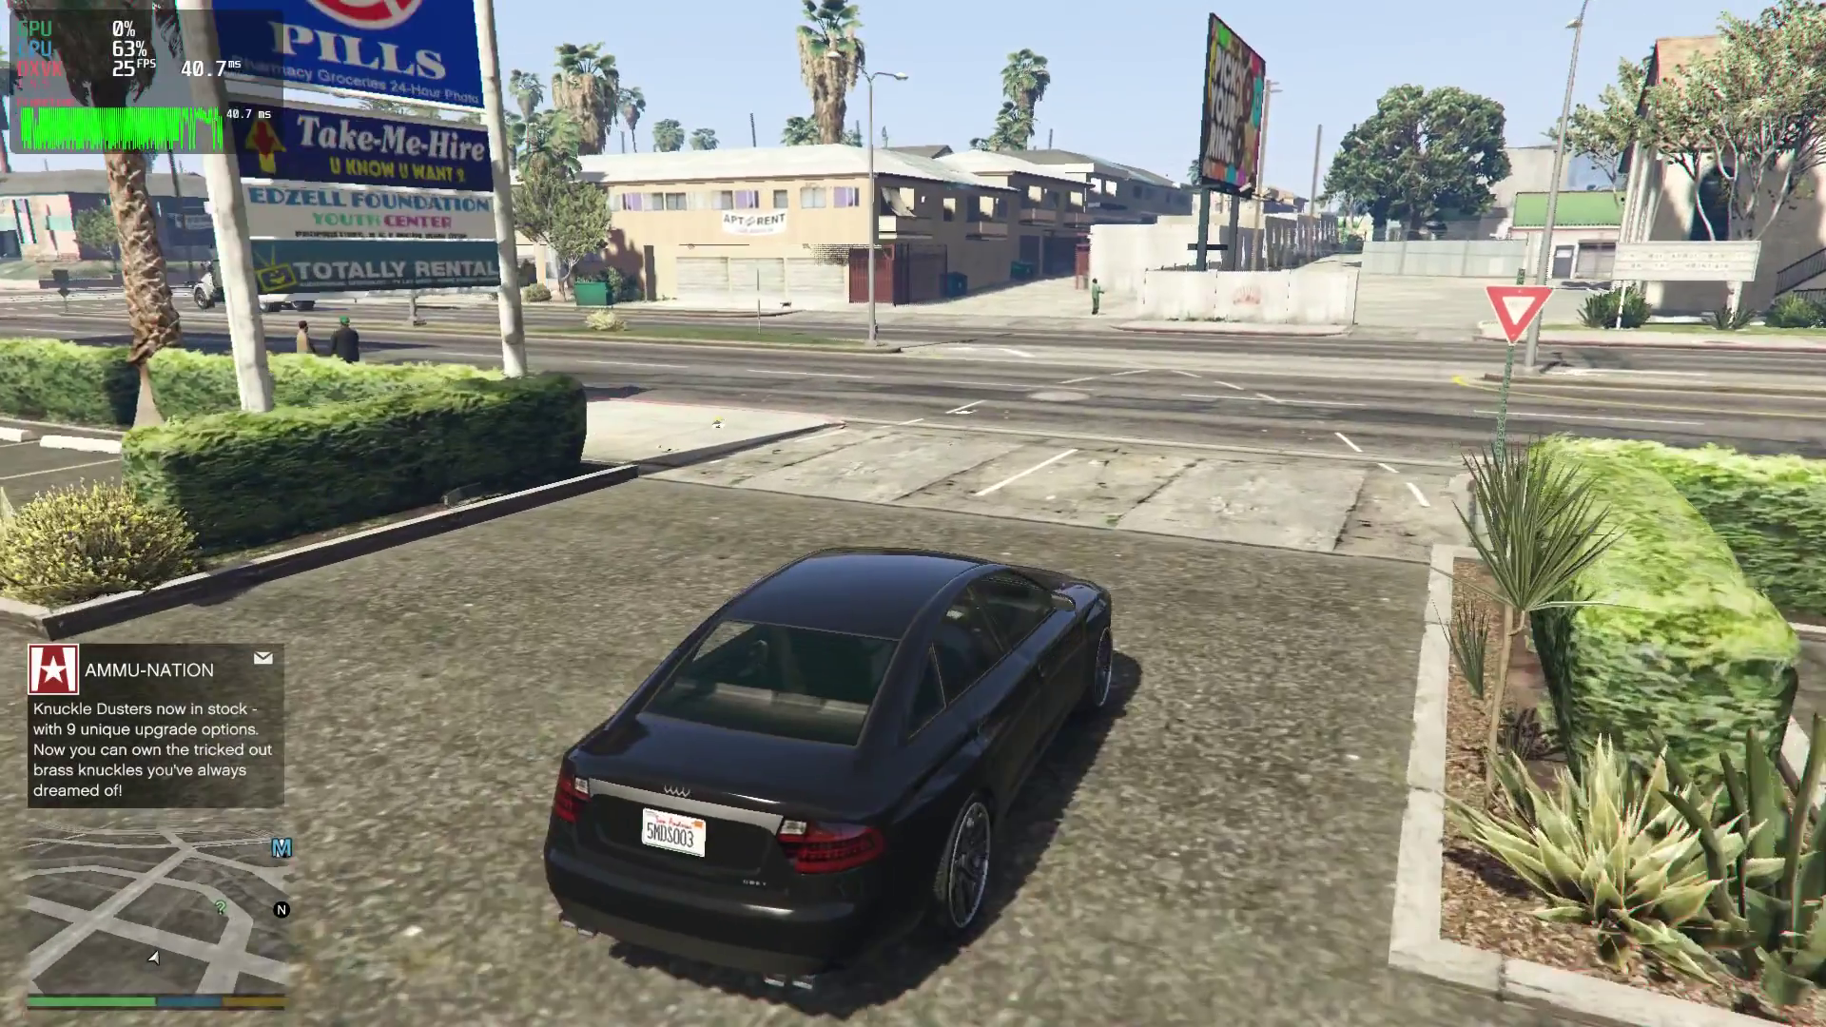
key("d")
key("a")
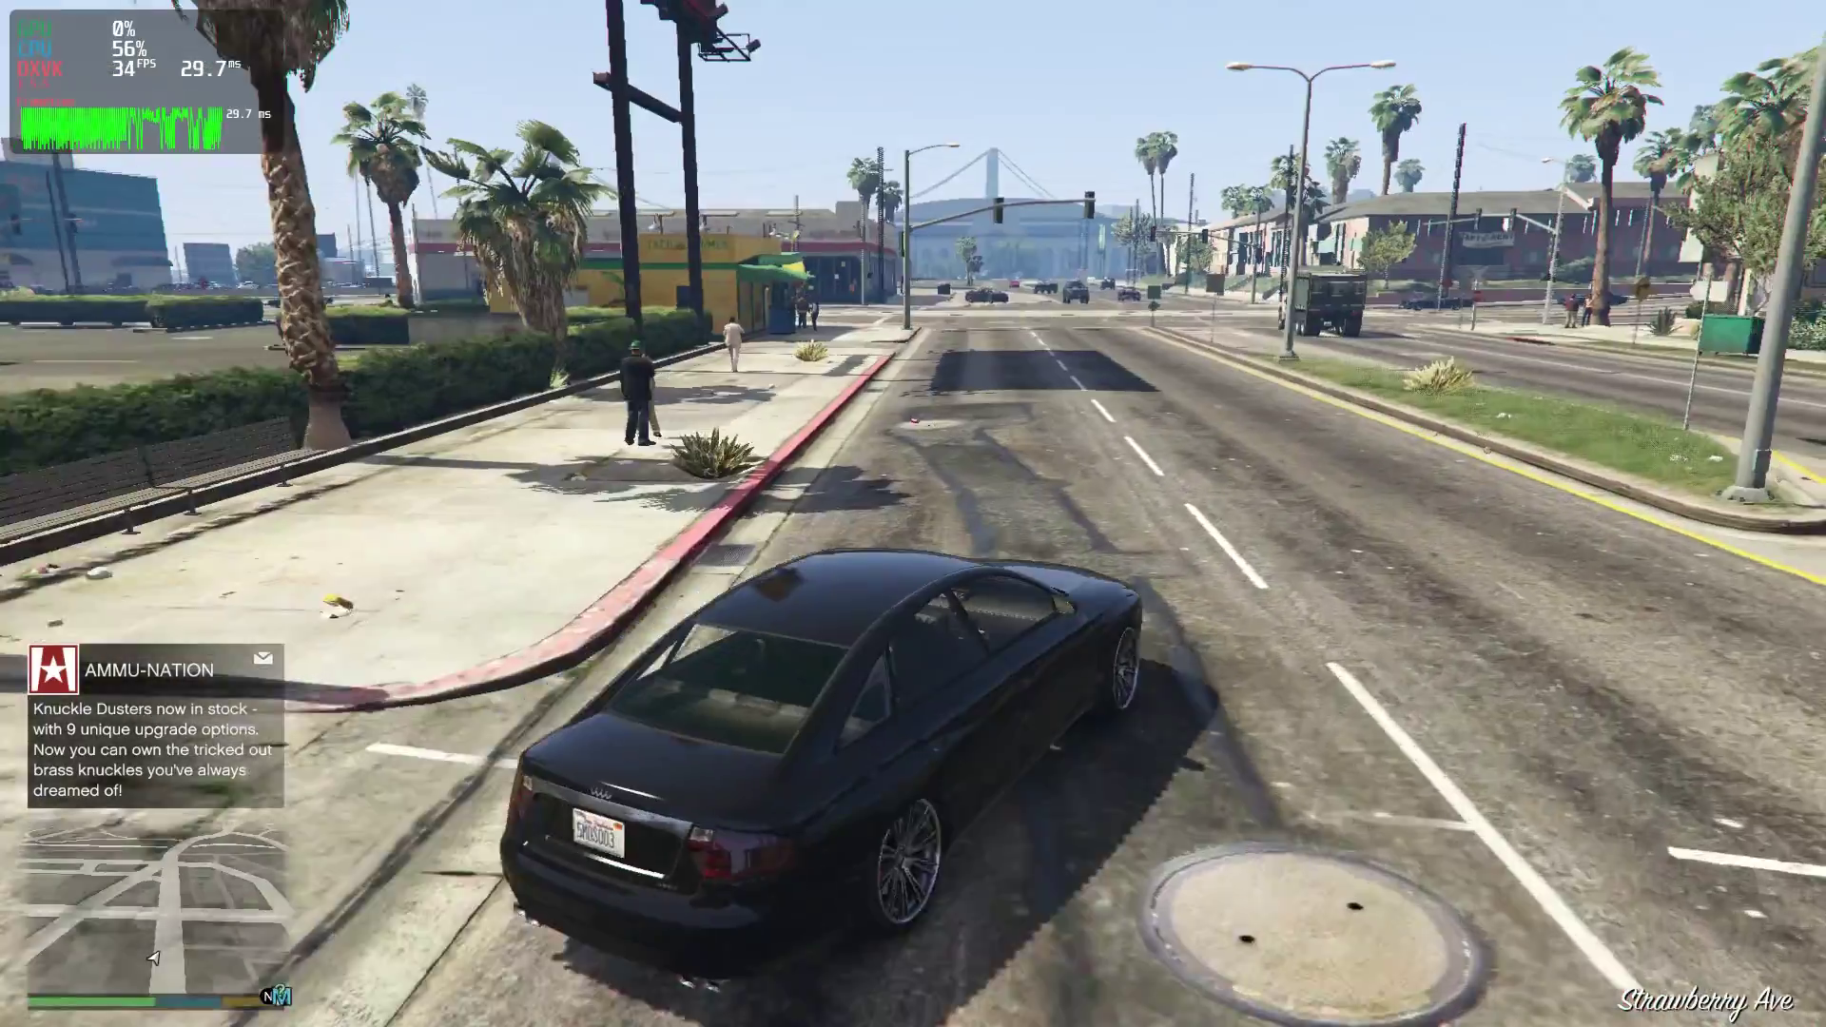
key("w")
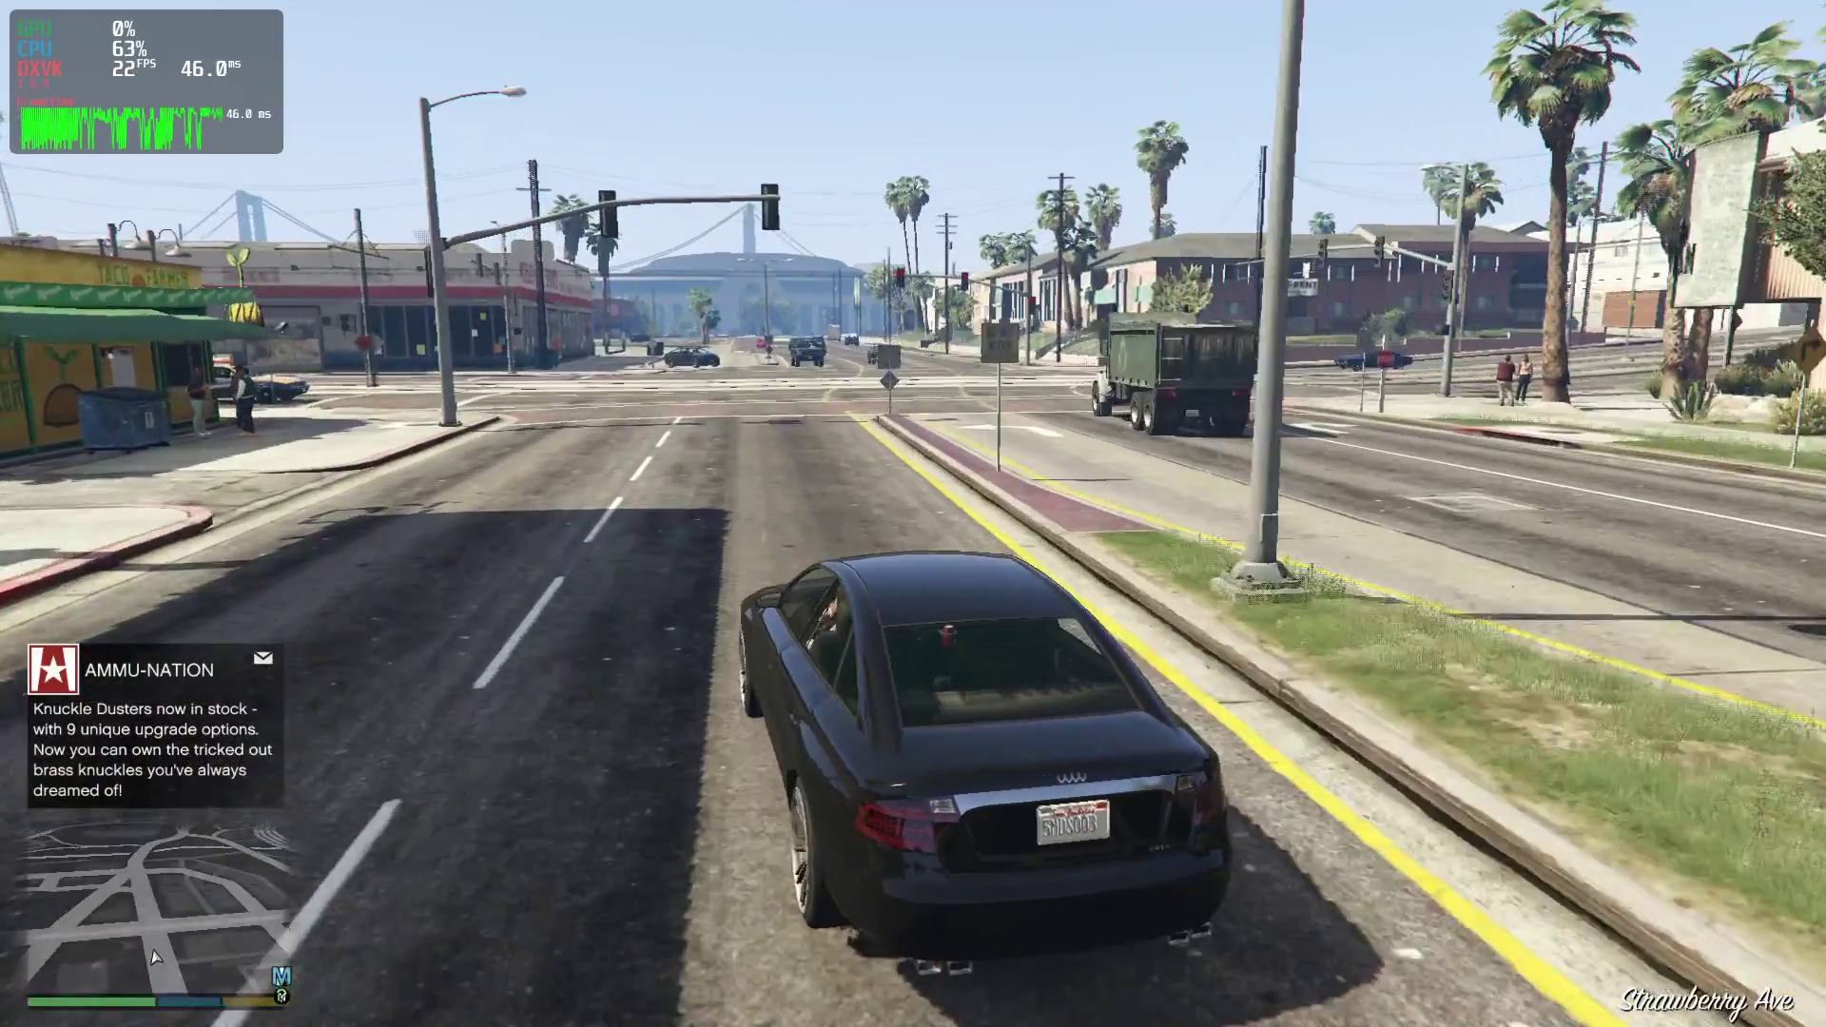
Turn right onto the cross street and drive on to the bridge road toward the stadium
key("d")
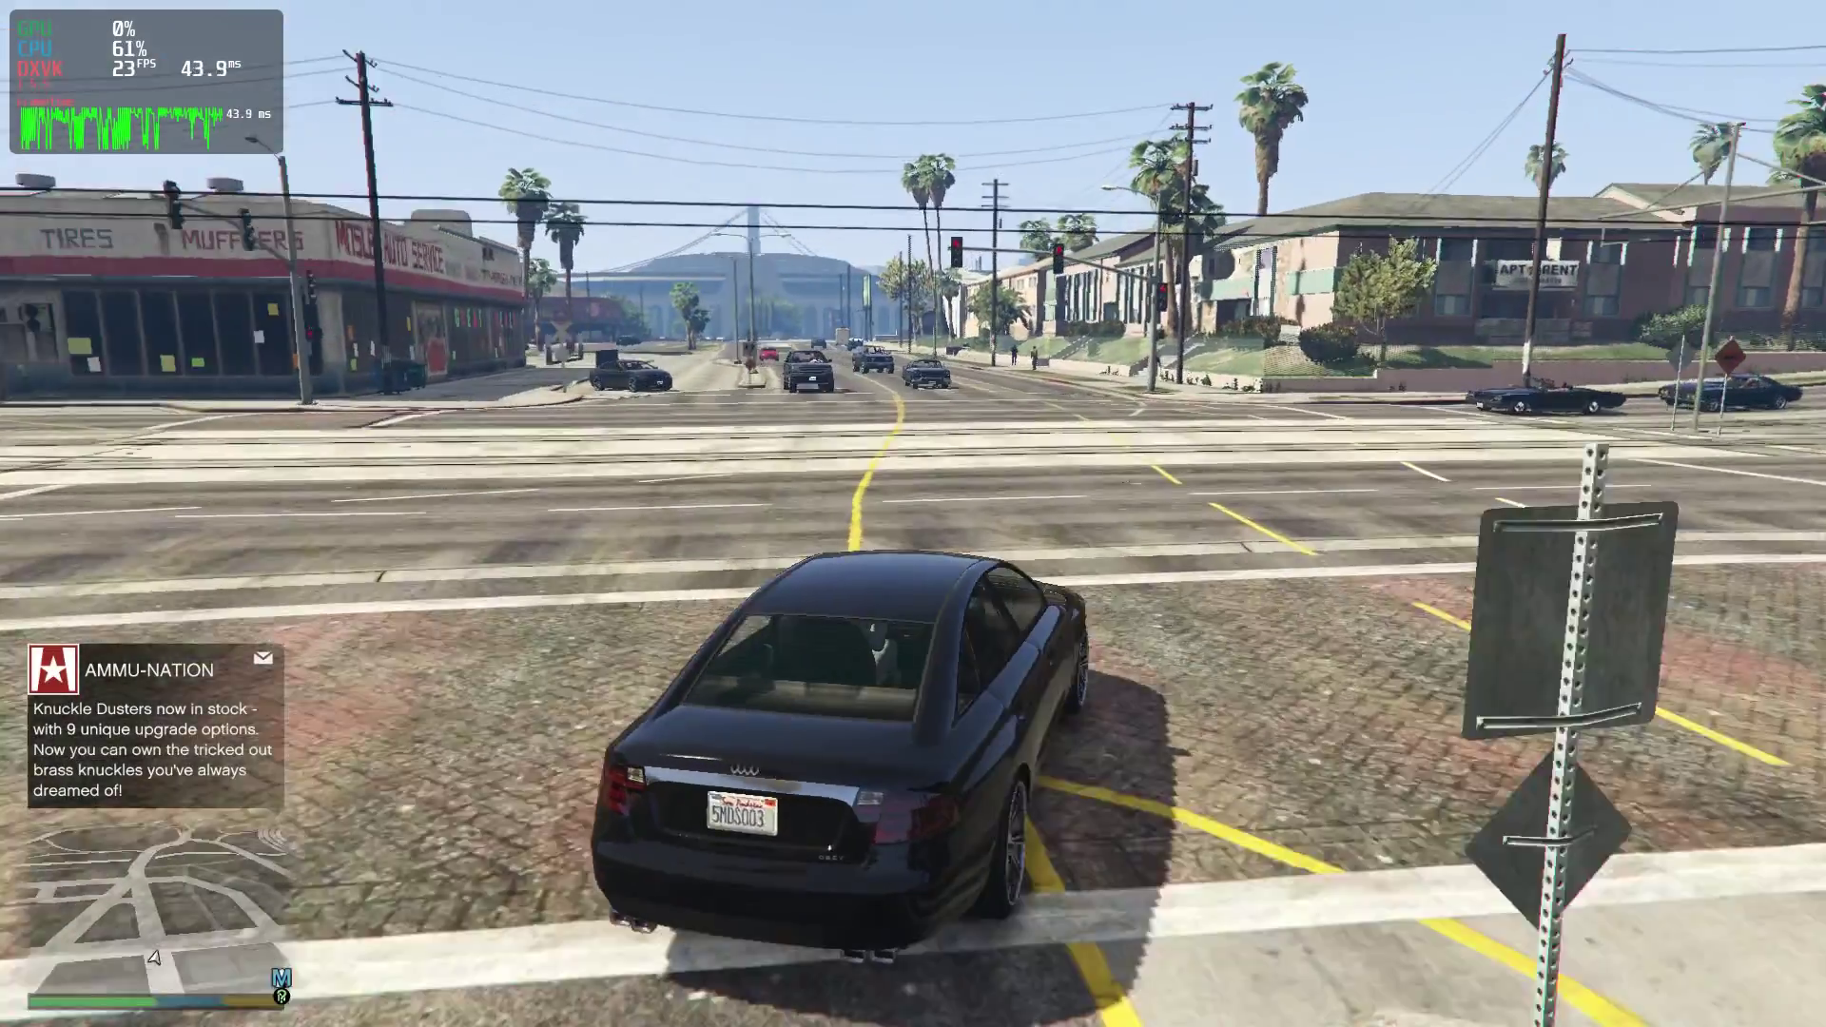
key("d")
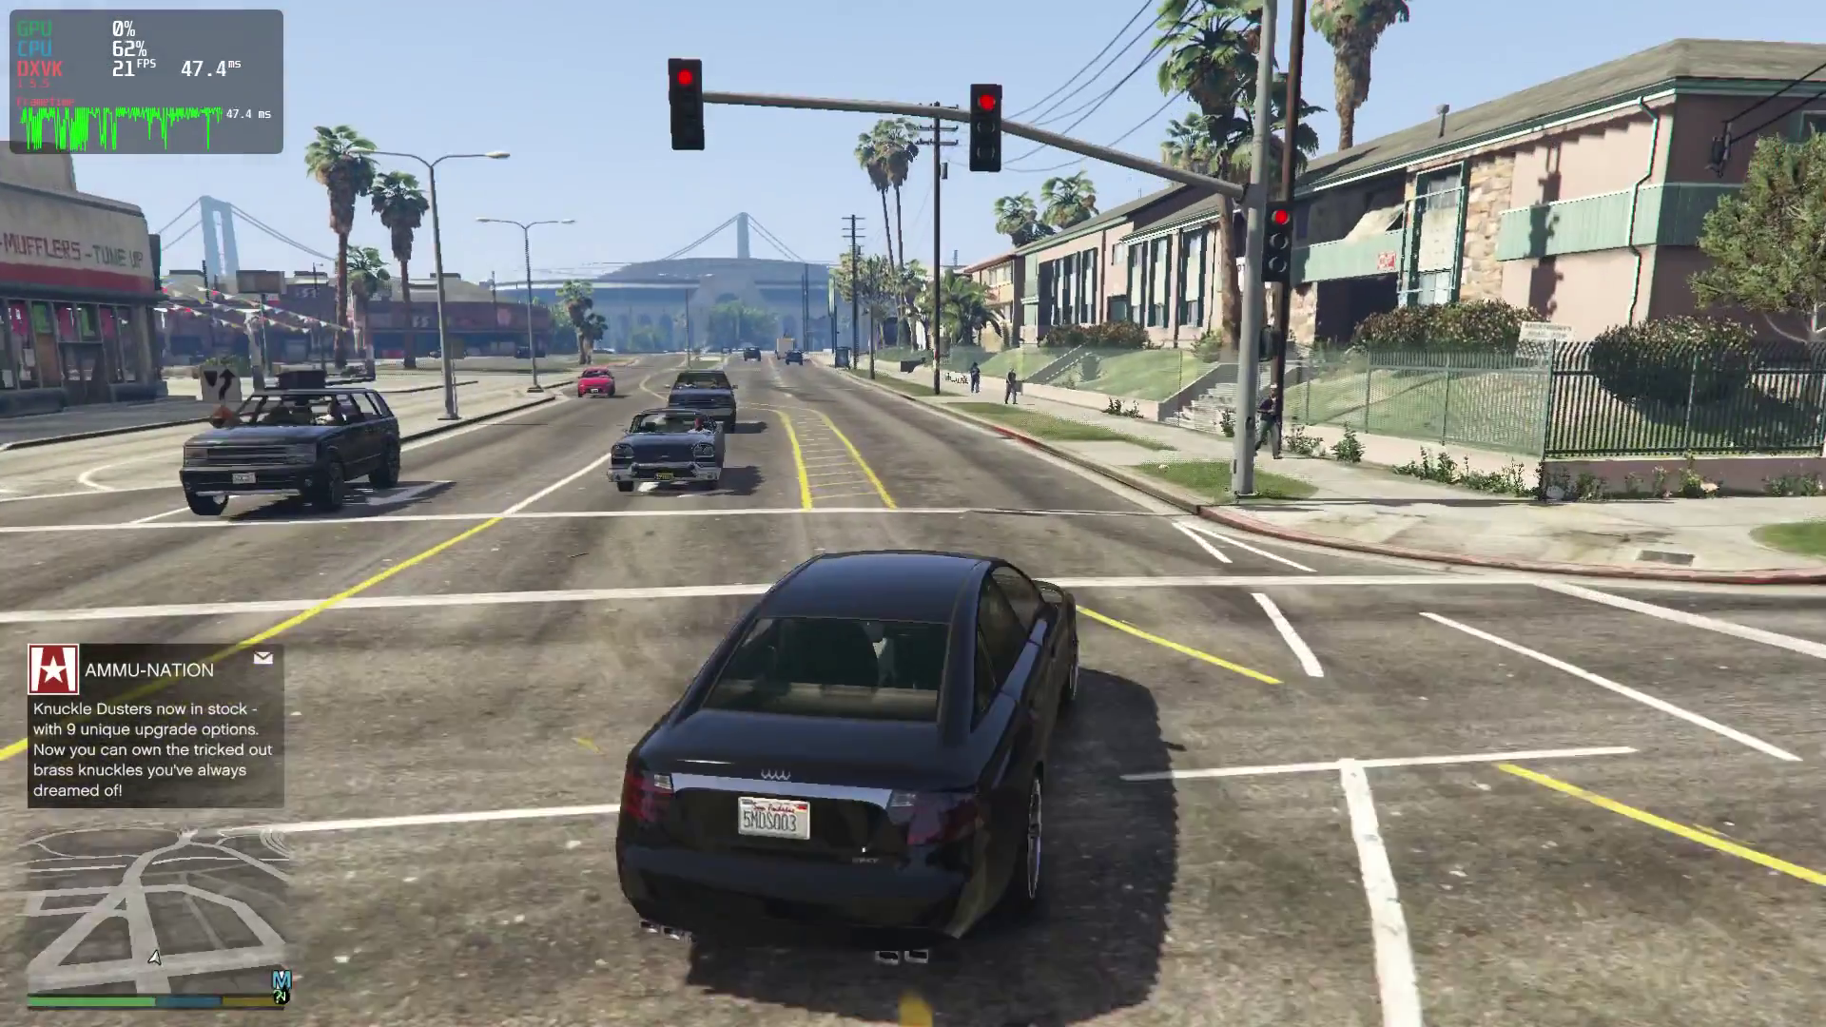
key("w")
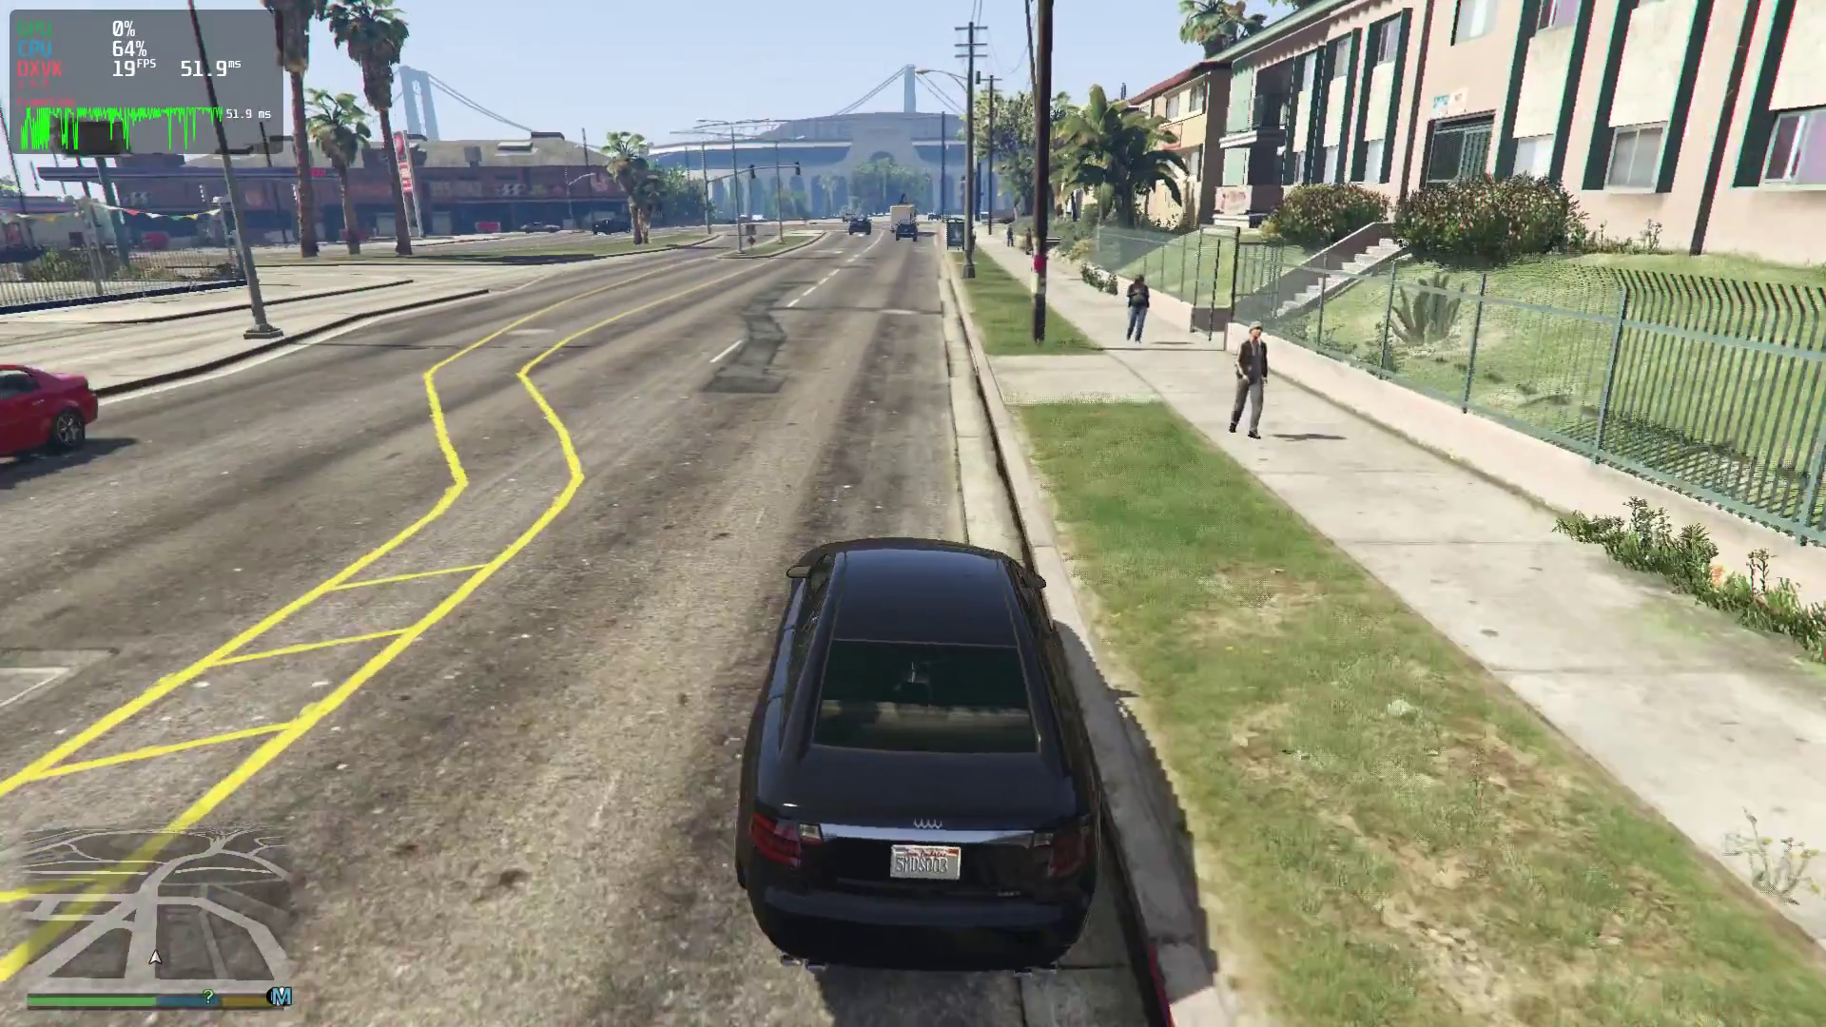
key("w")
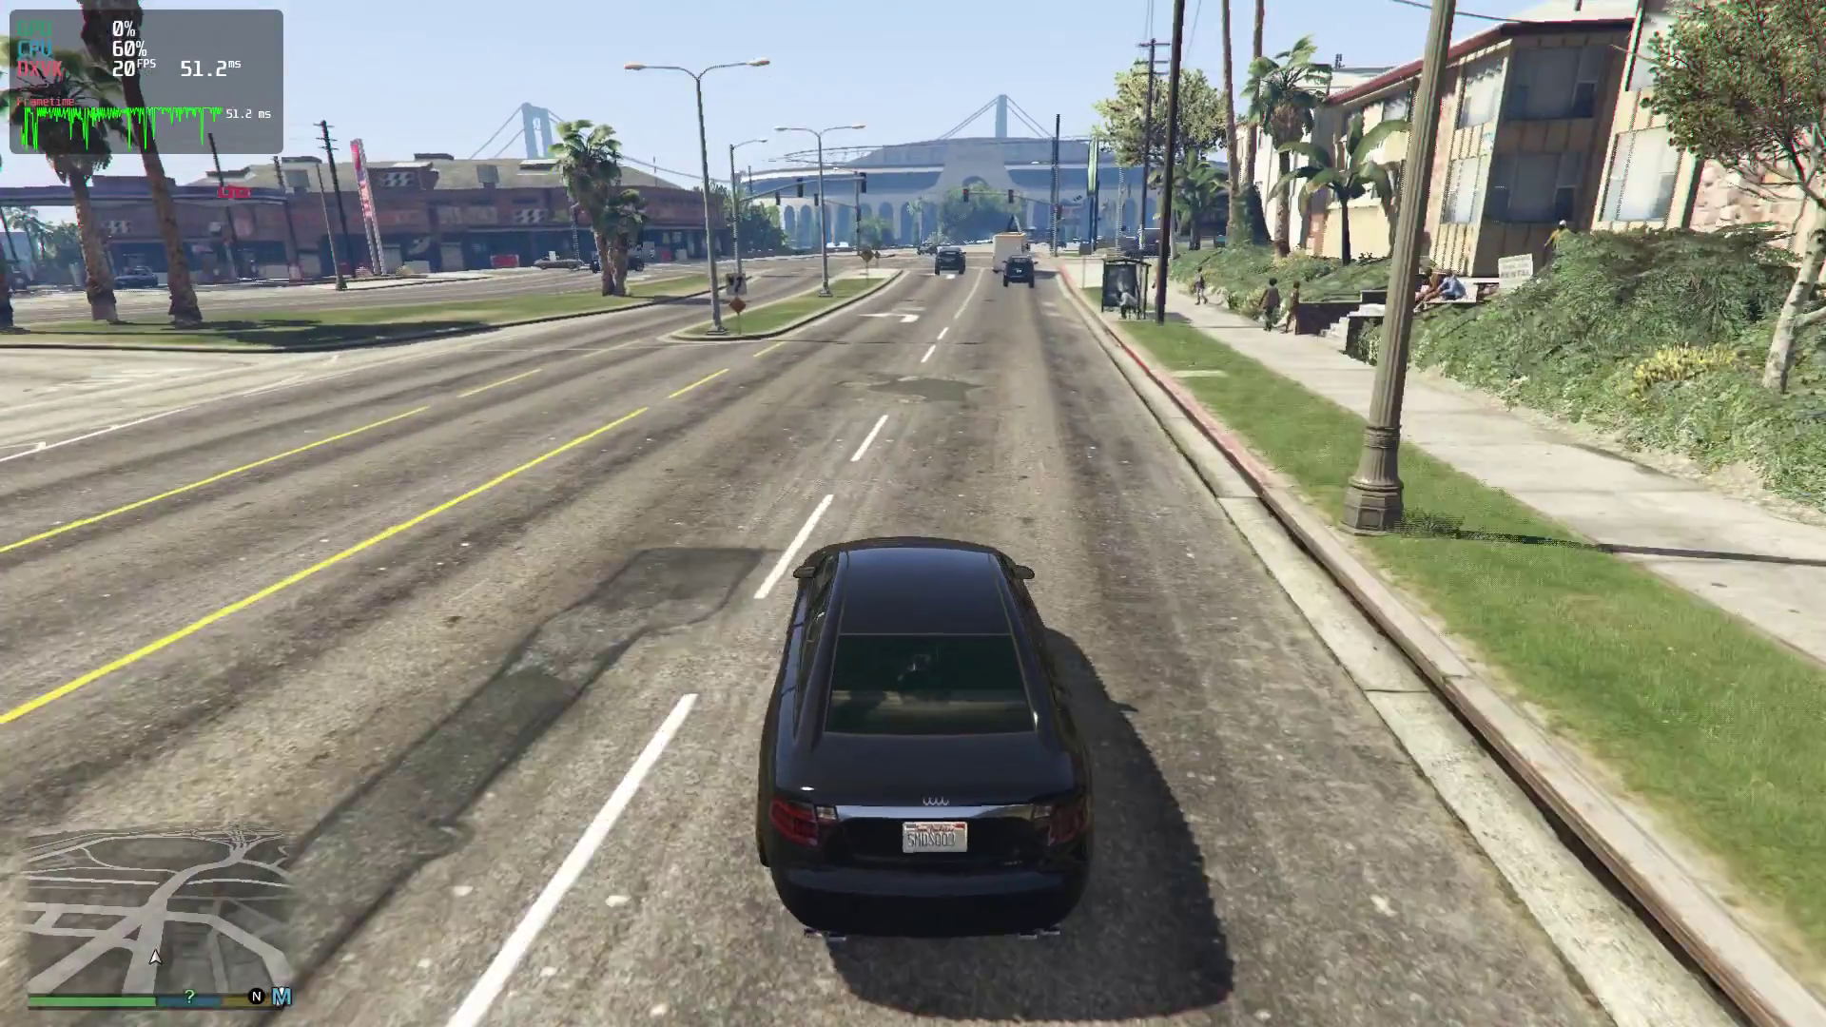
key("w")
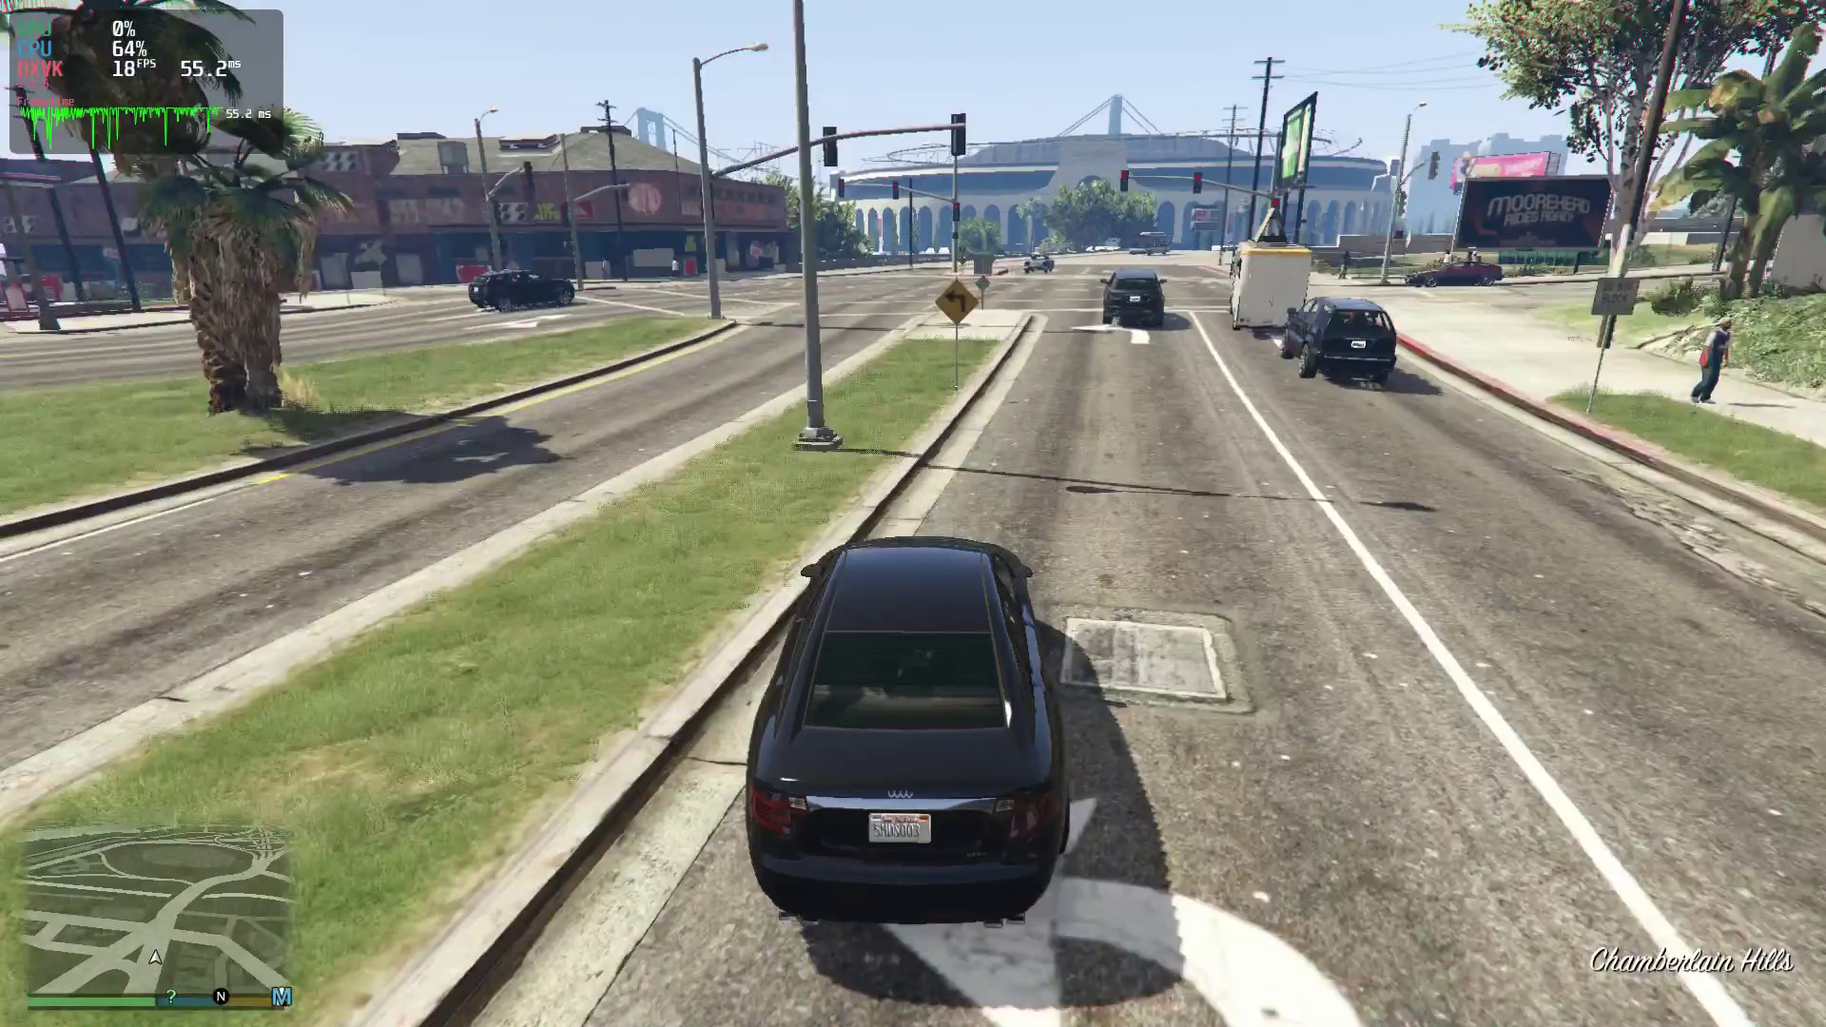
key("w")
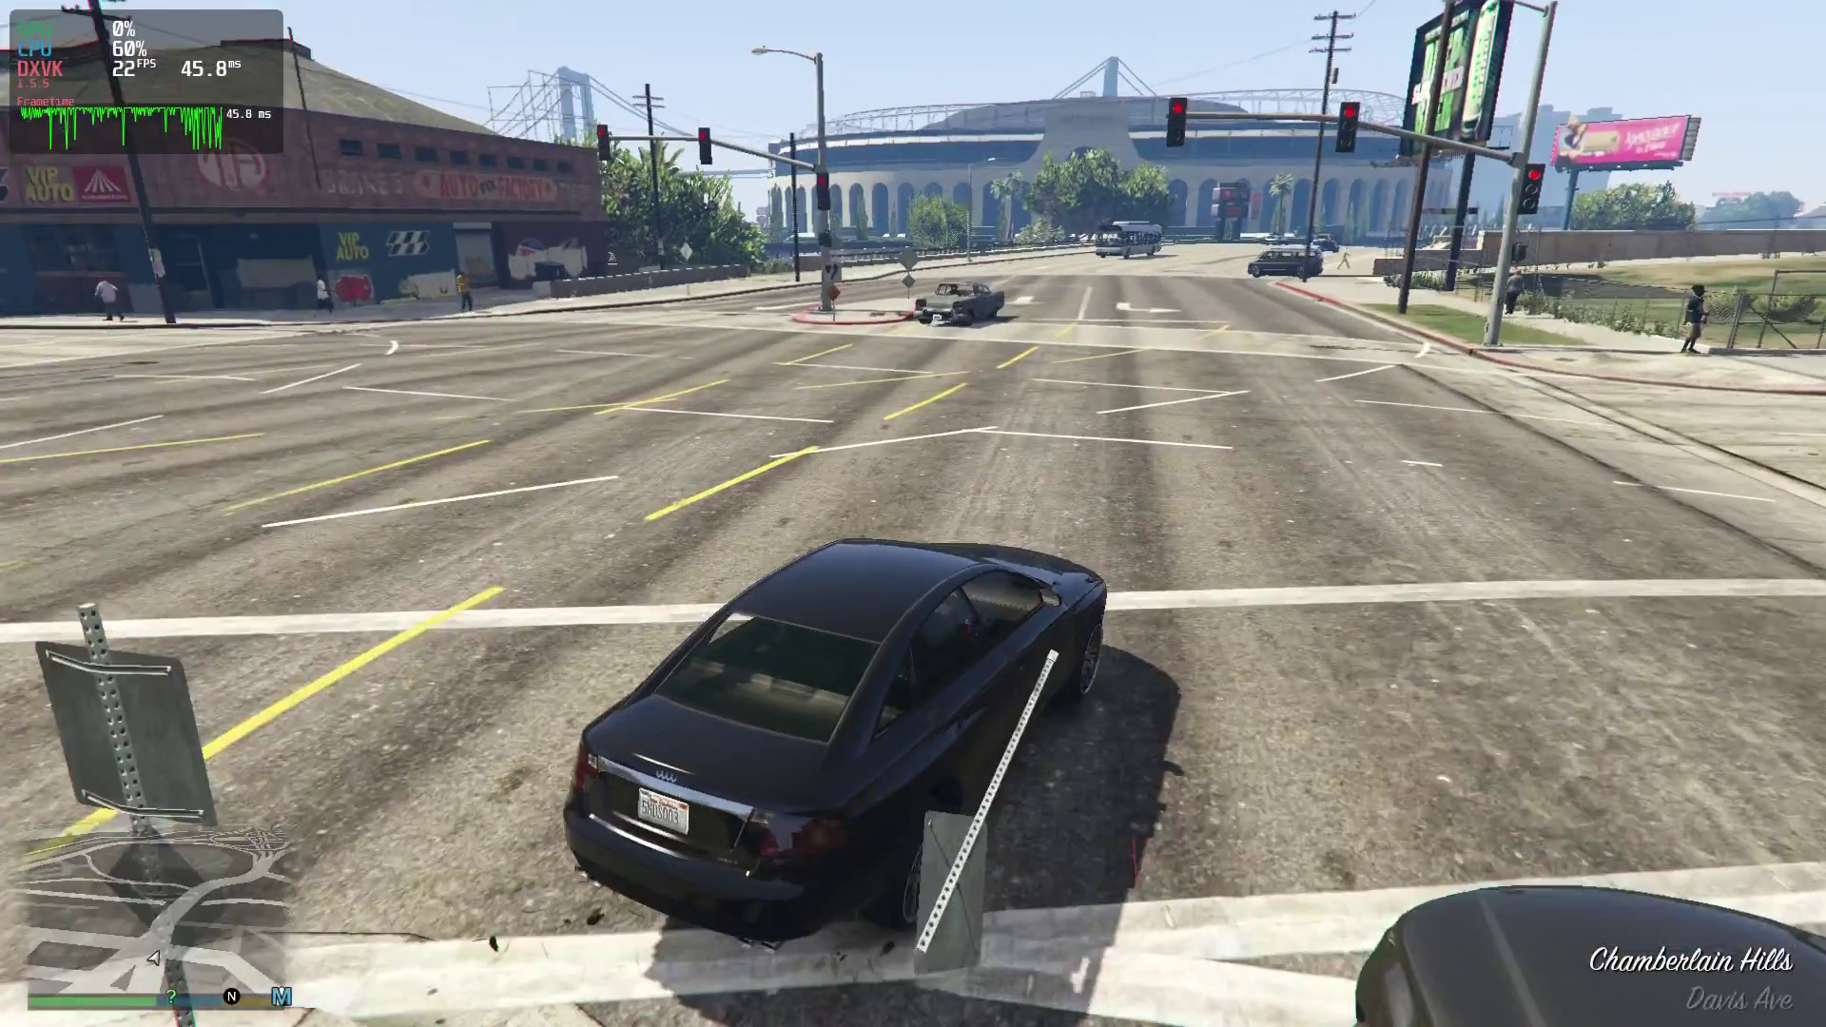
key("w")
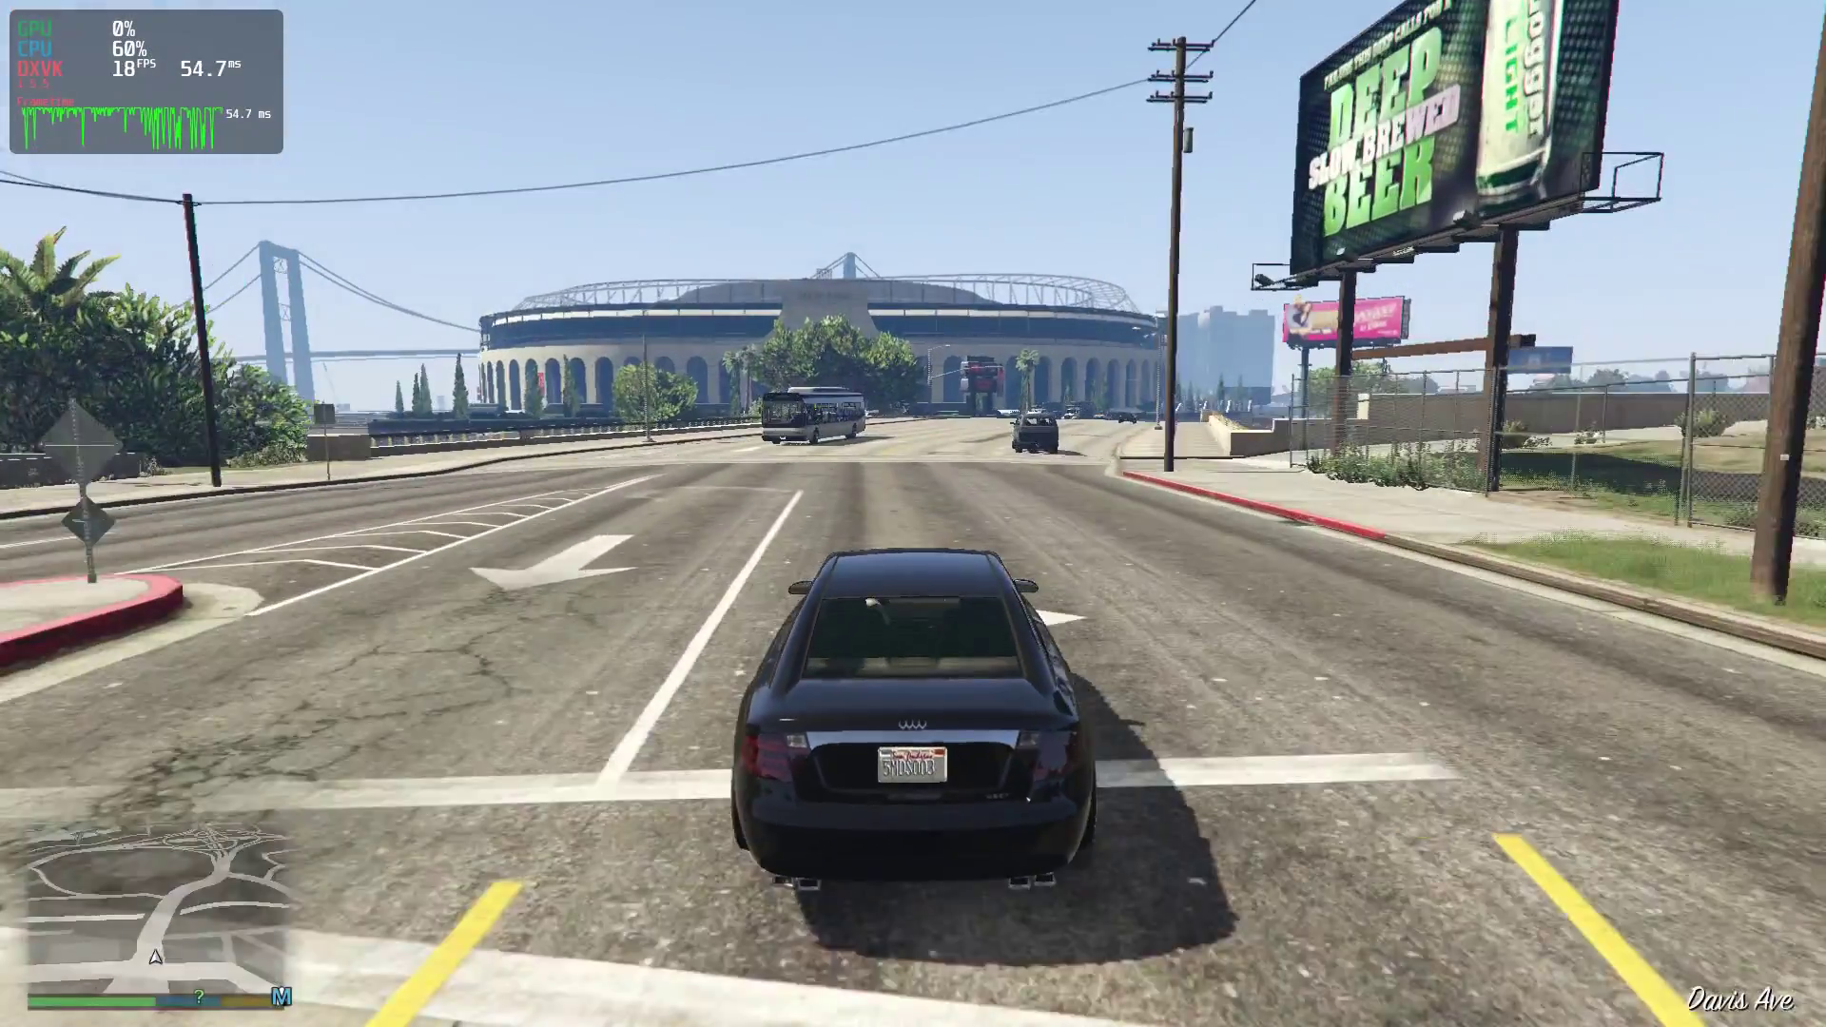
key("w")
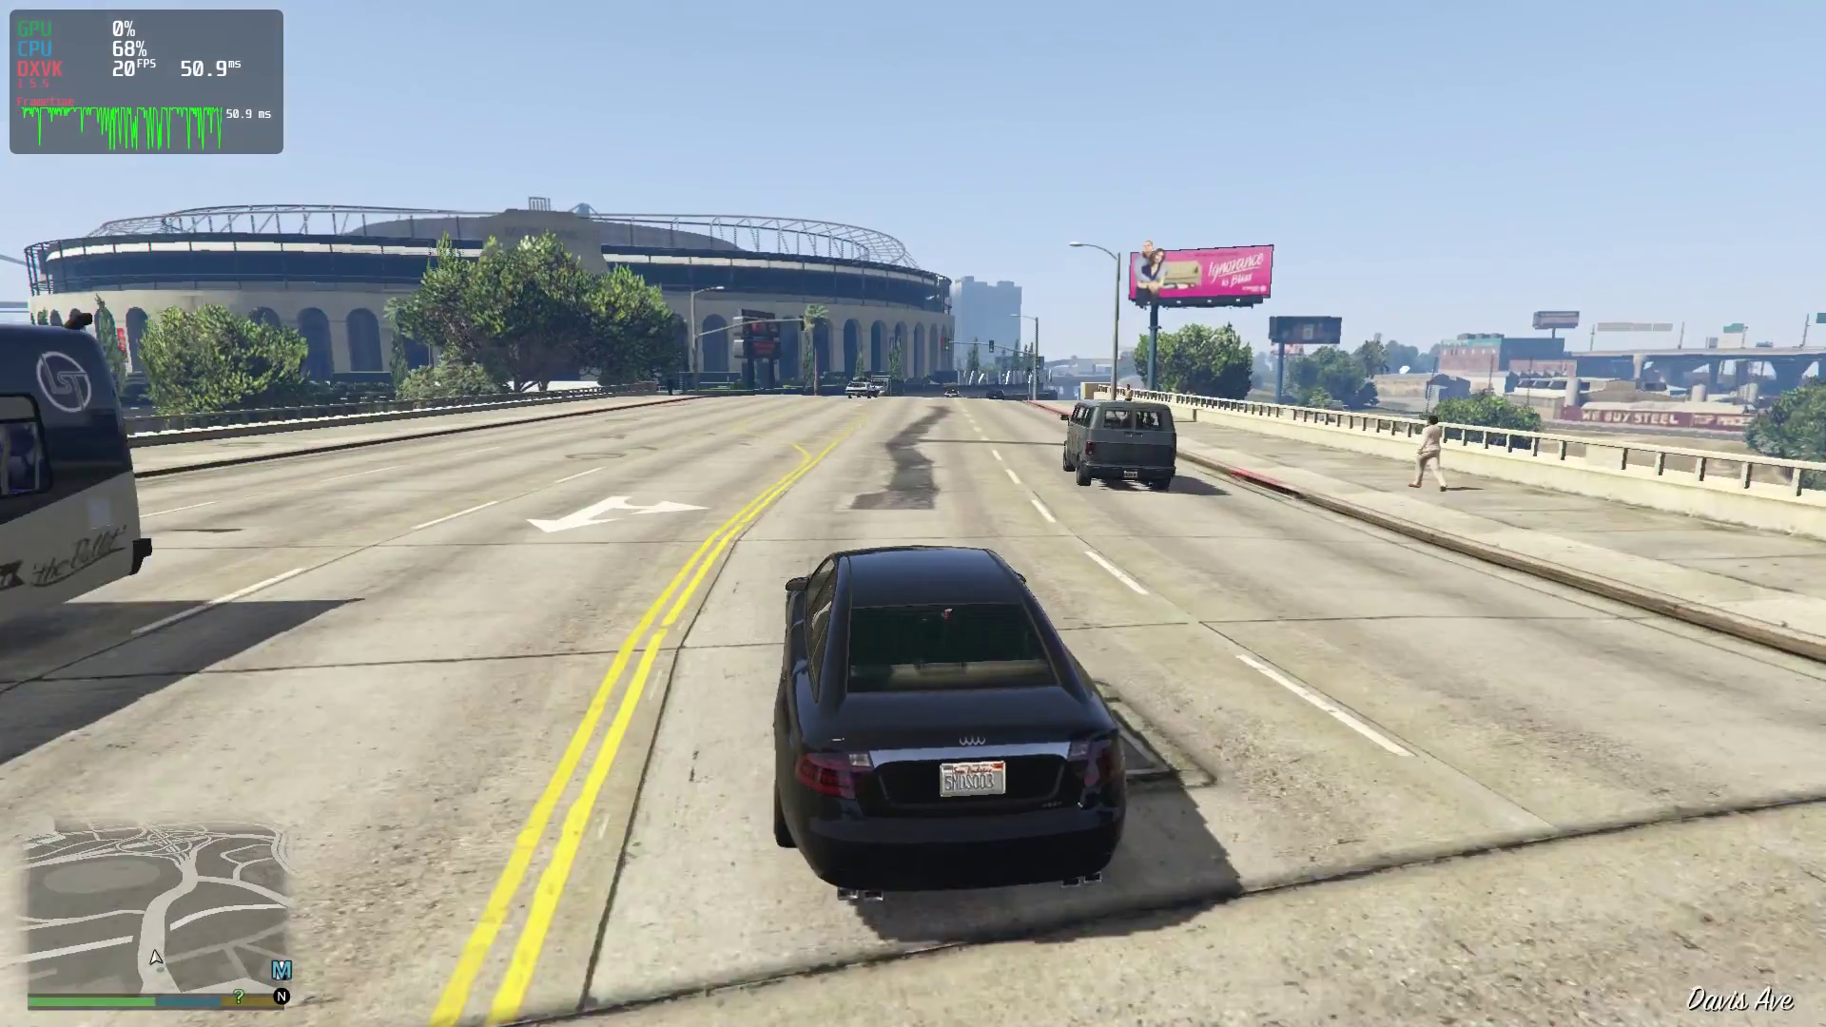
Cut across lanes and drive past Maze Bank Arena through the next intersections
key("a")
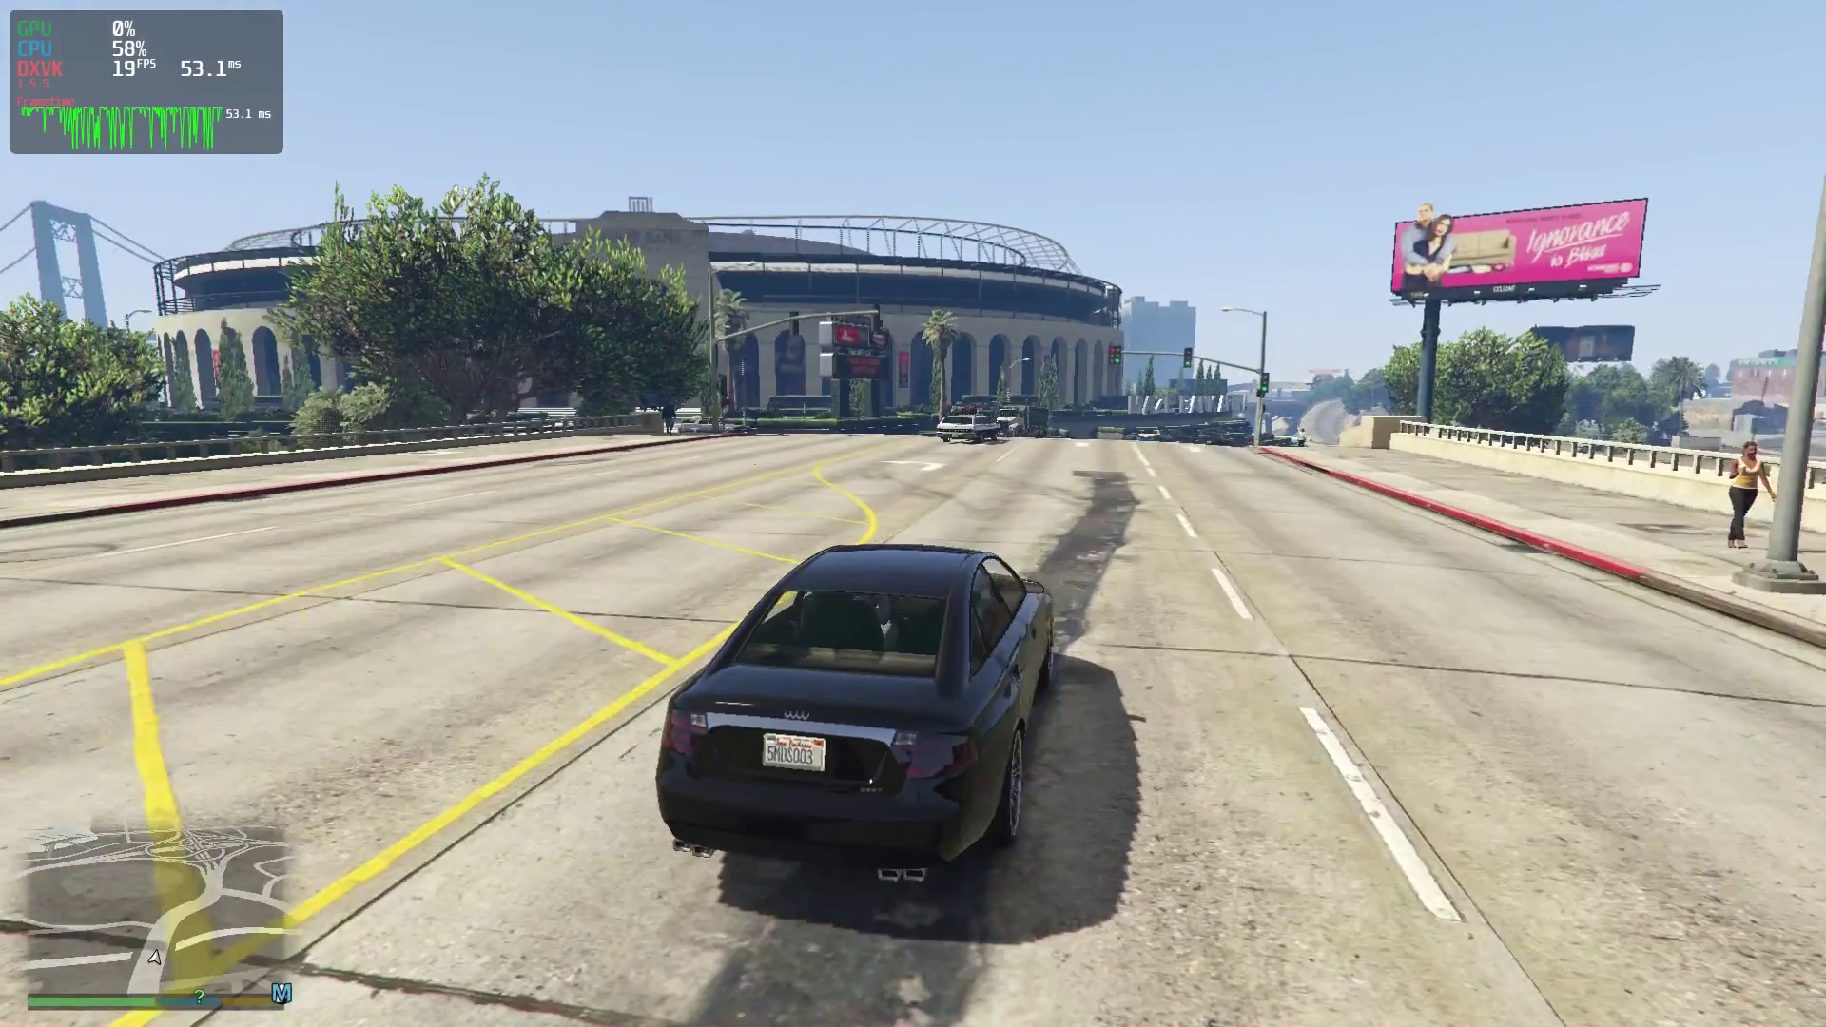
key("w")
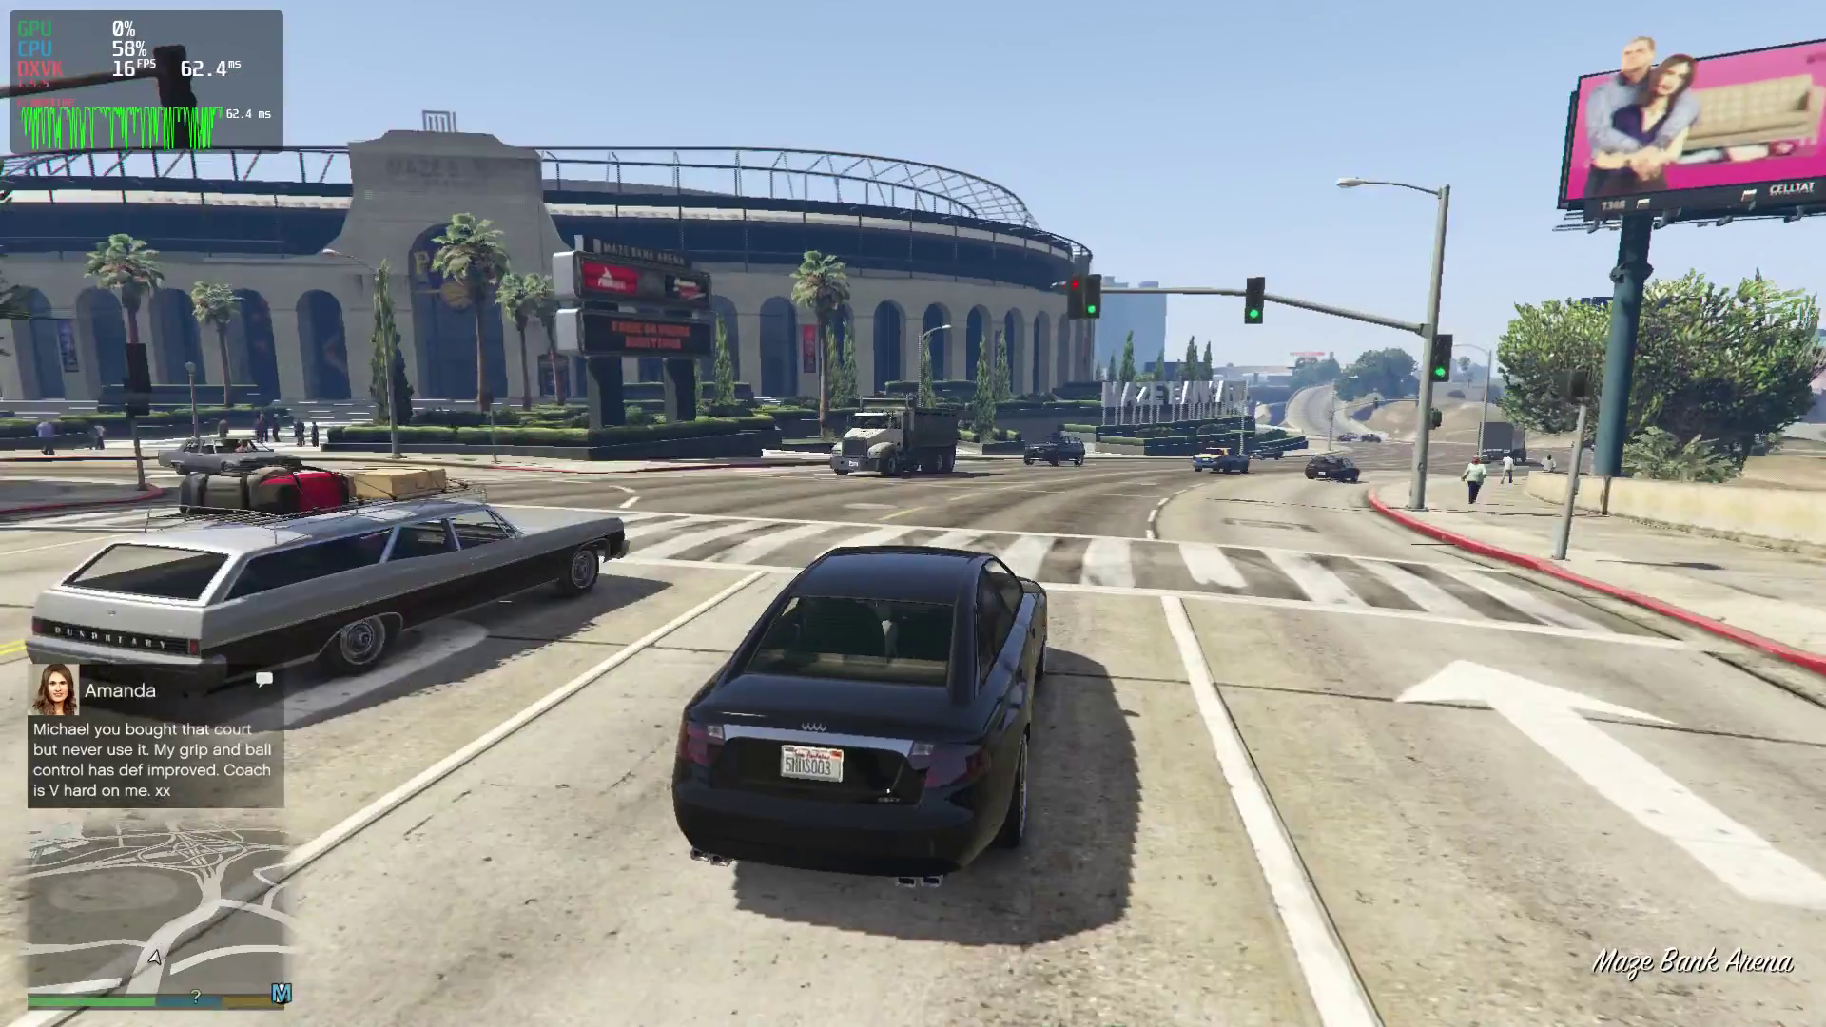
key("w")
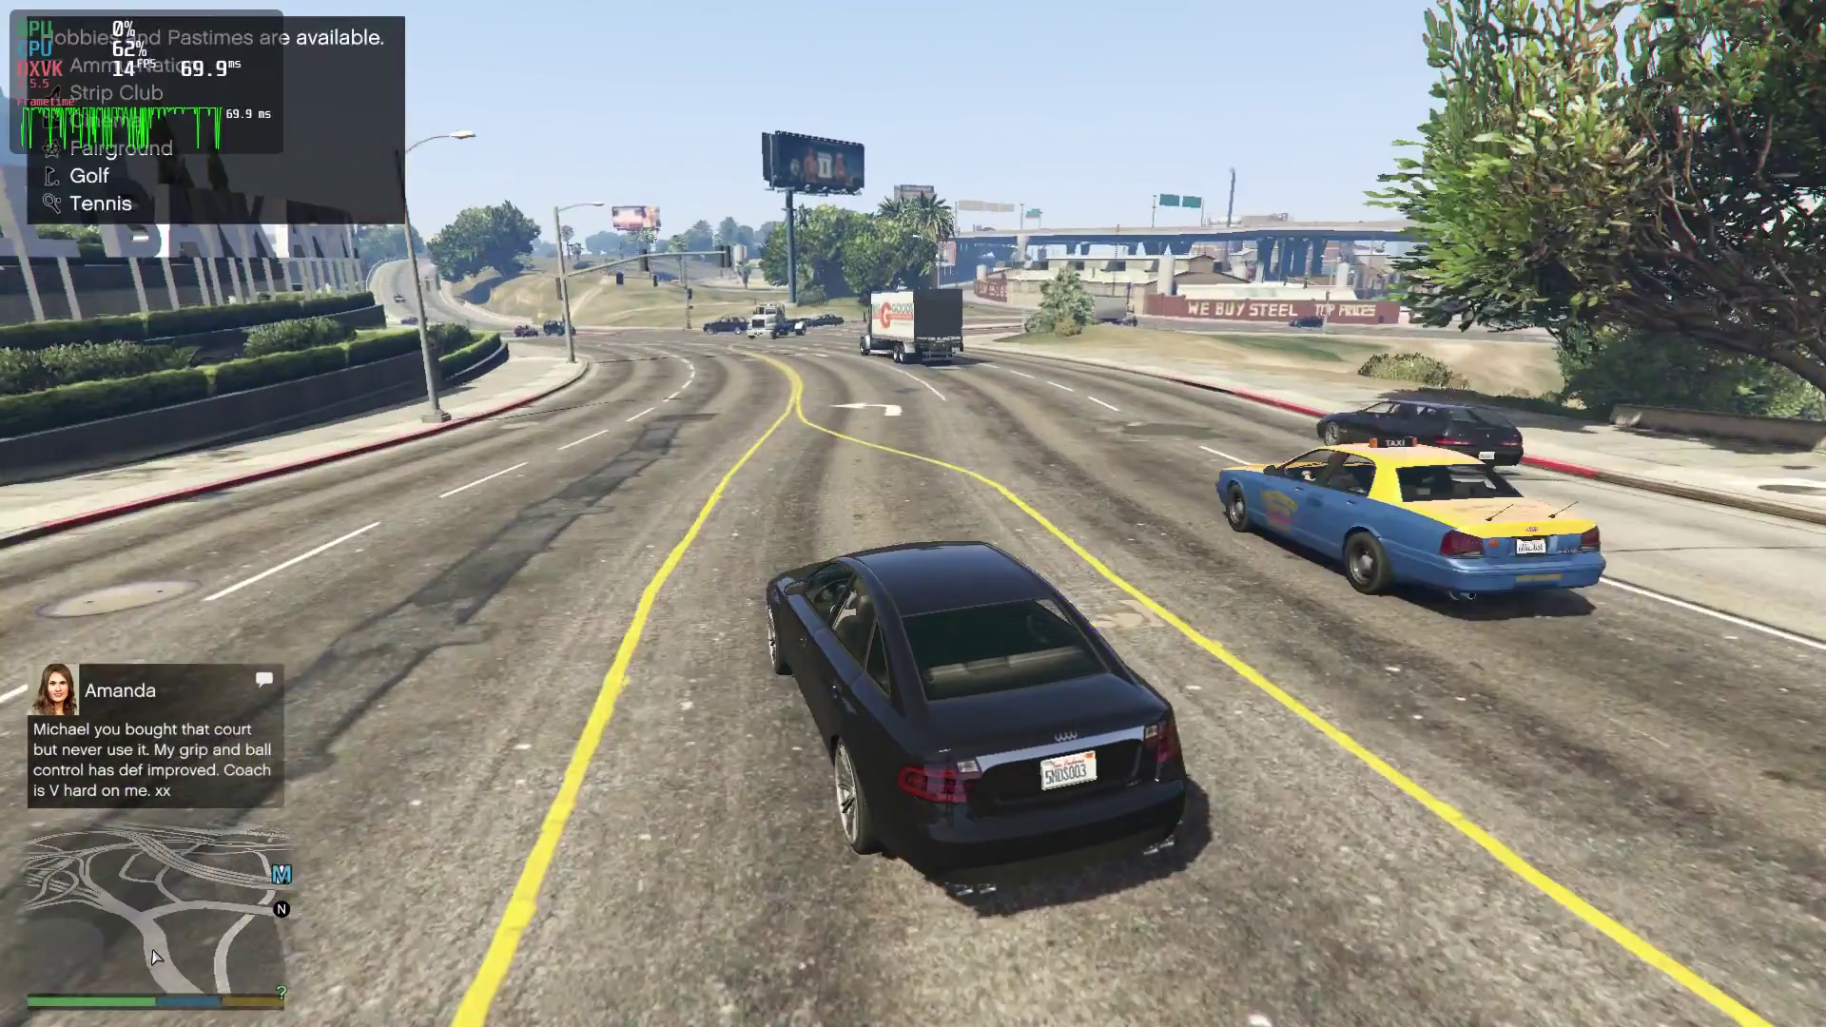
key("w")
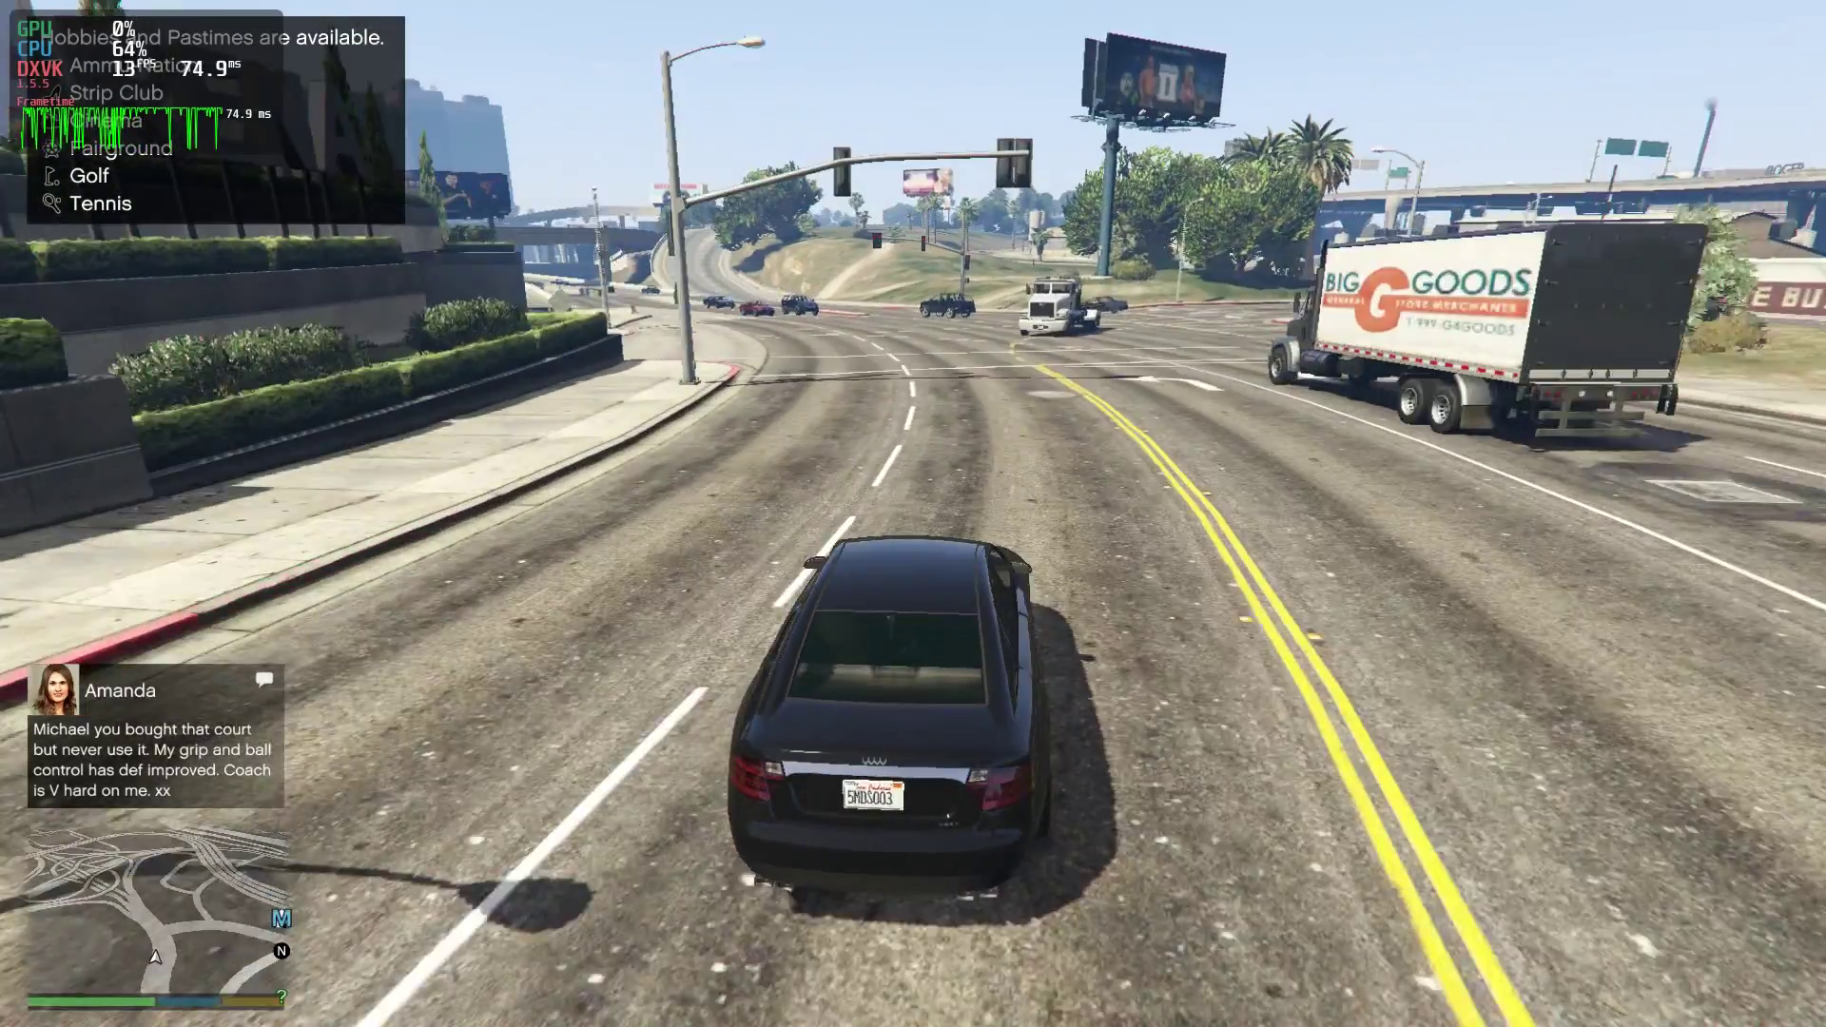
key("w")
key("a")
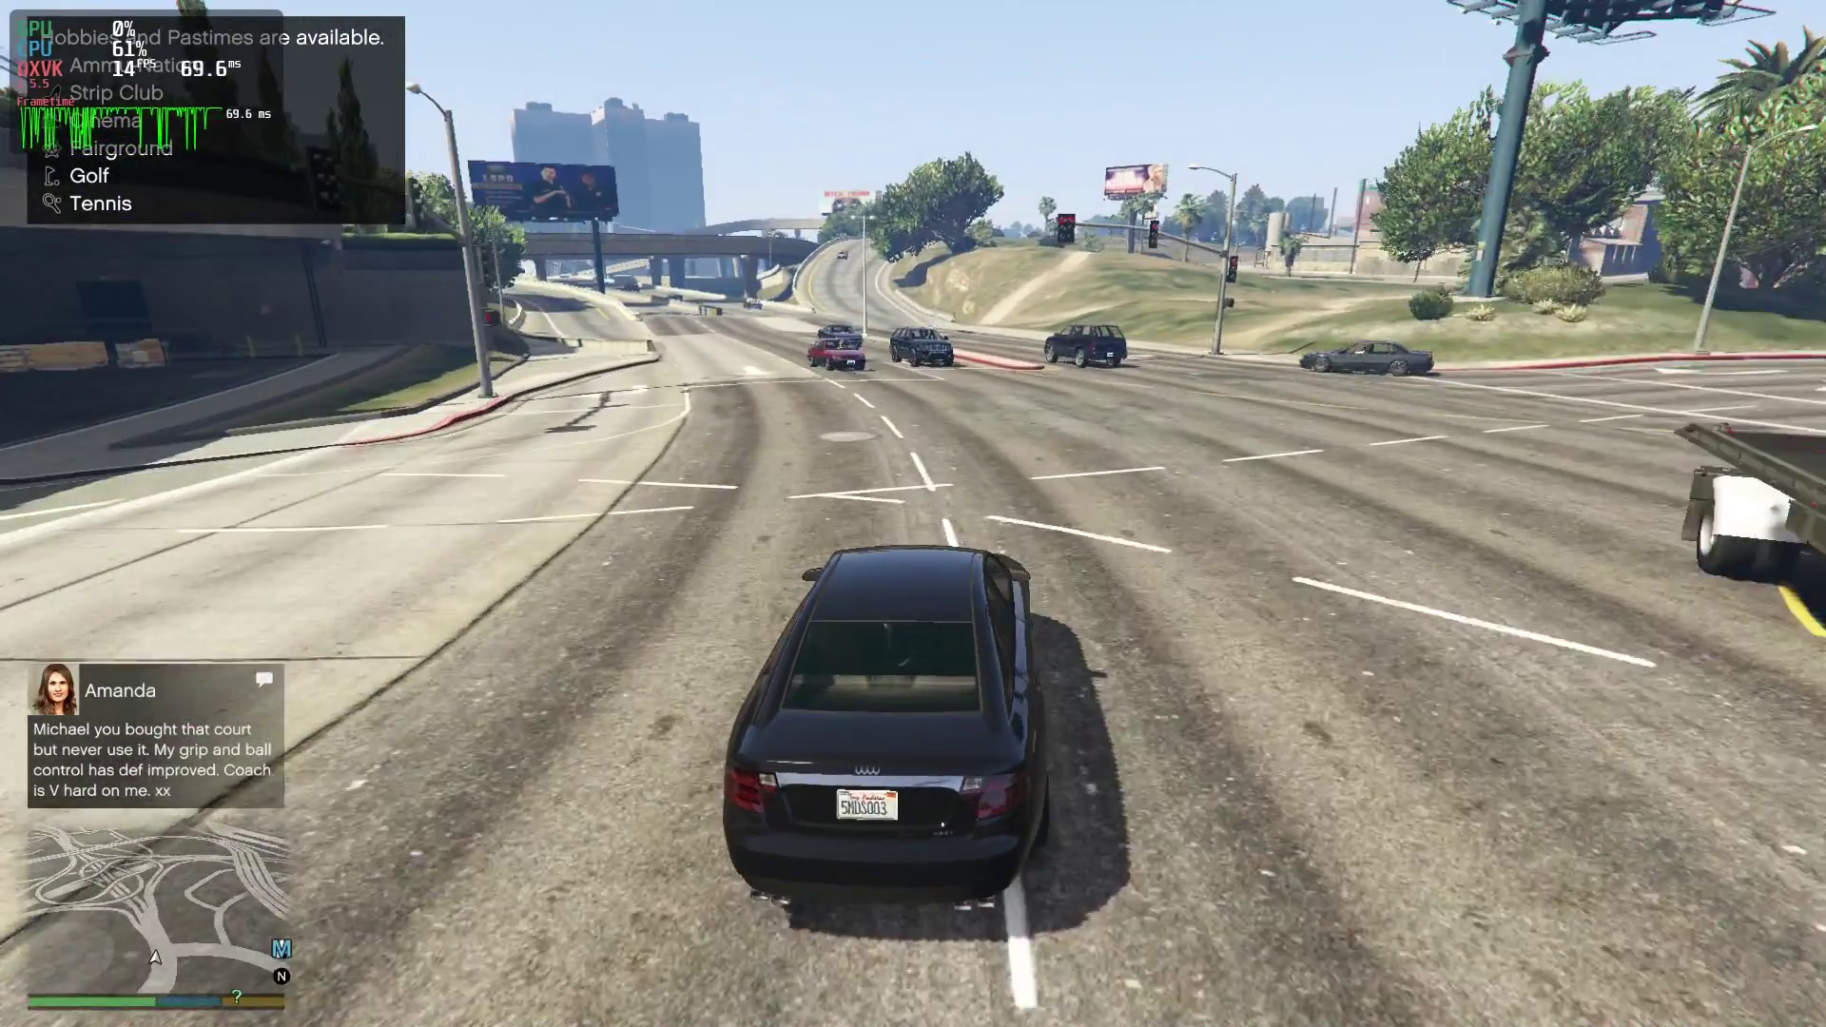
Swerve onto the grass verge, turn around, and climb the hill toward Mutiny Rd
key("a")
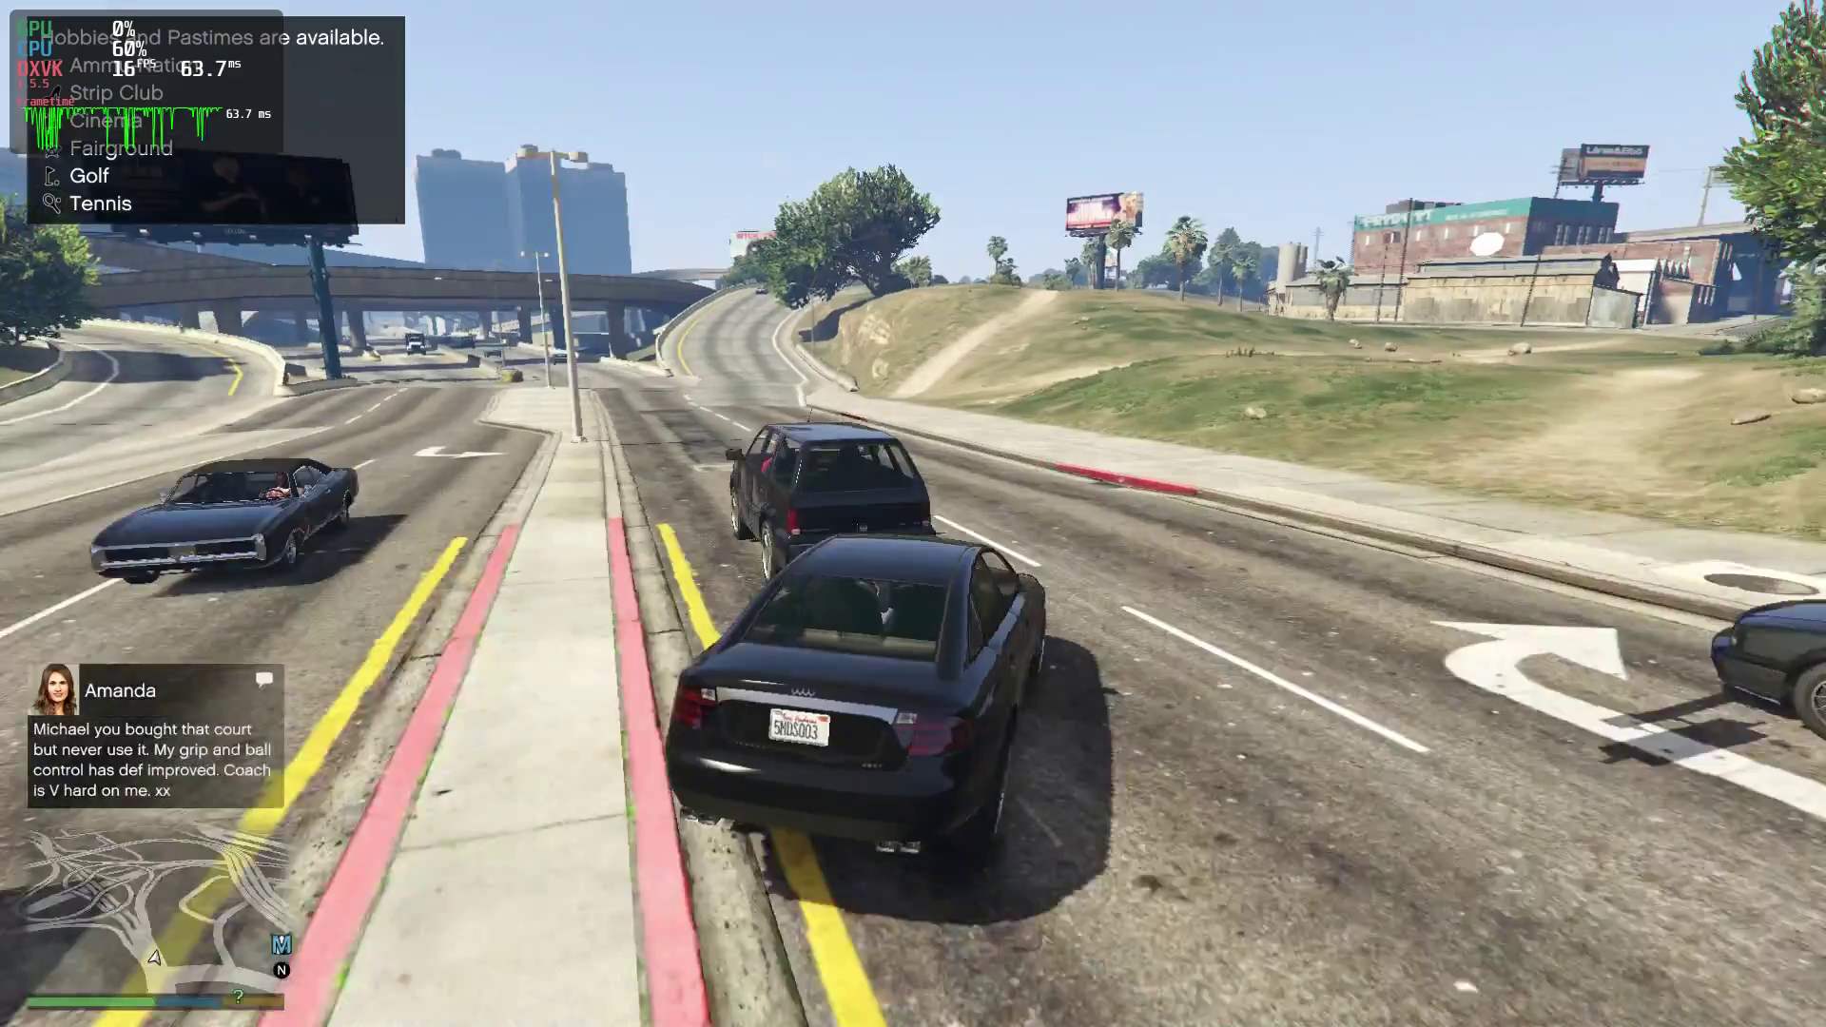
key("d")
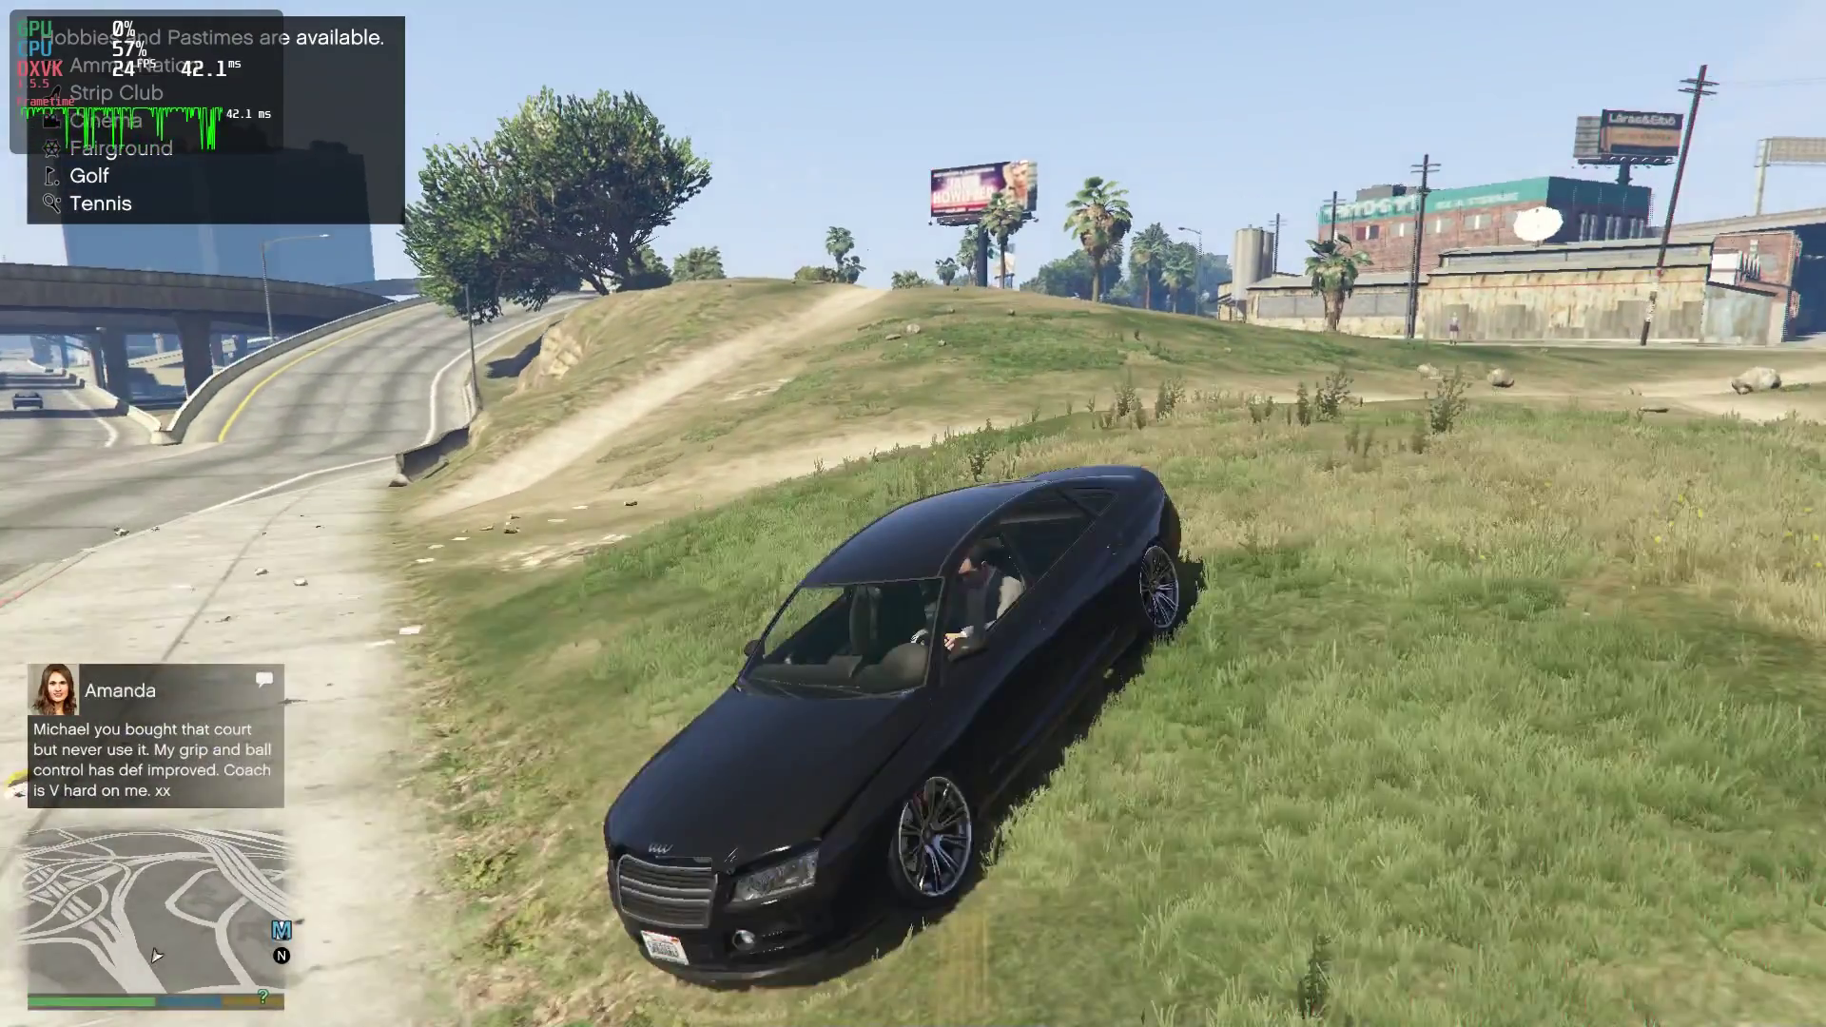
key("d")
key("w")
key("d")
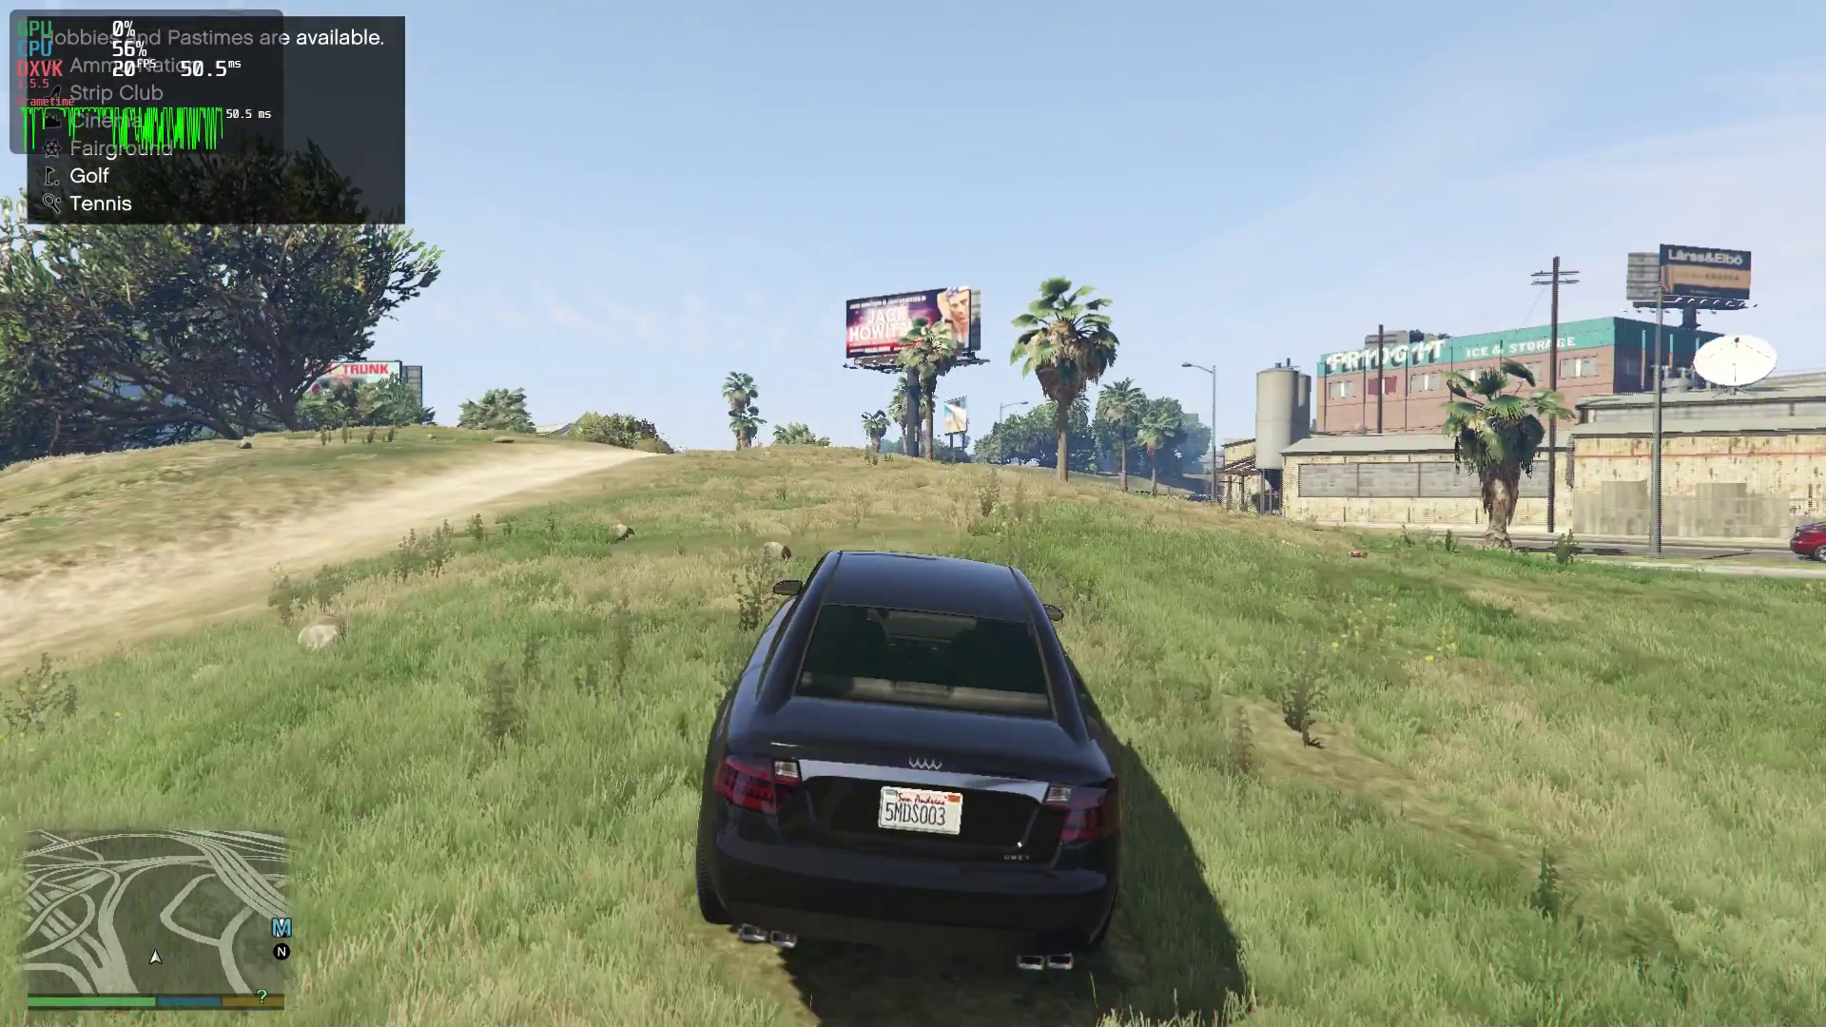
key("d")
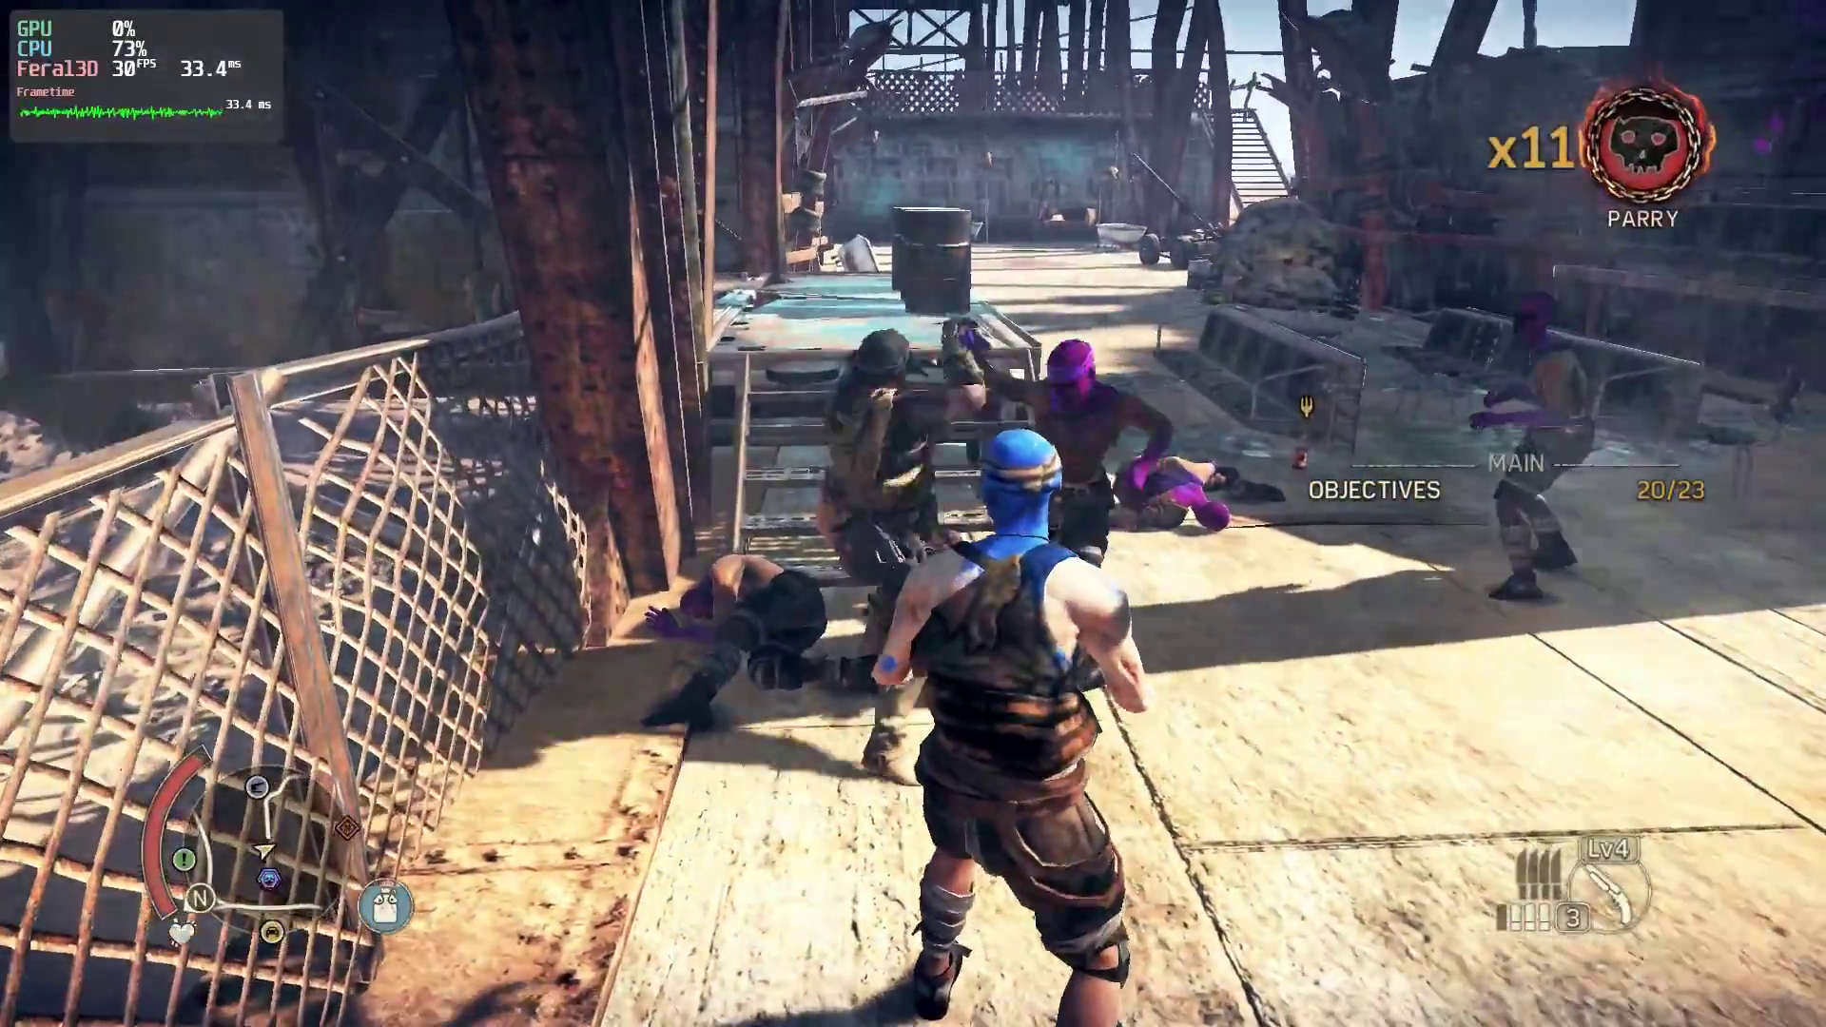
Chain strikes into a fury combo, break free of a grapple with Q, and parry an attack
left_click(913, 513)
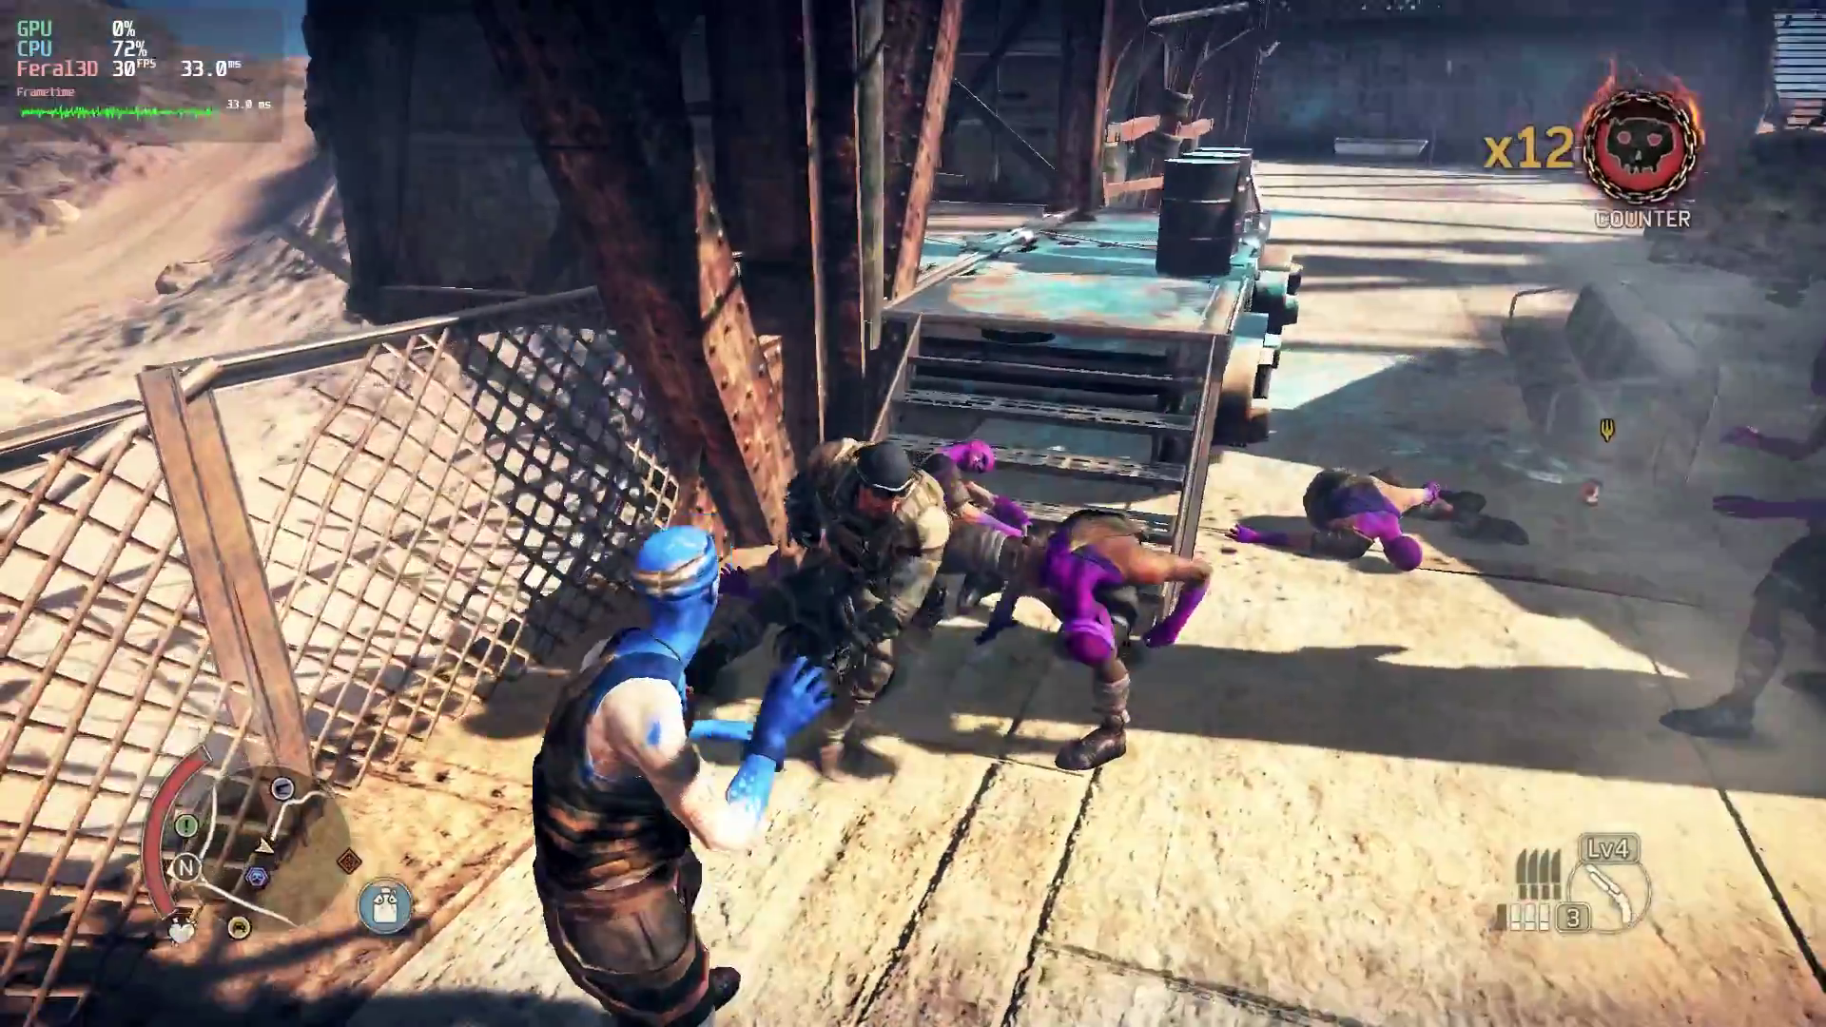
left_click(913, 513)
left_click(913, 514)
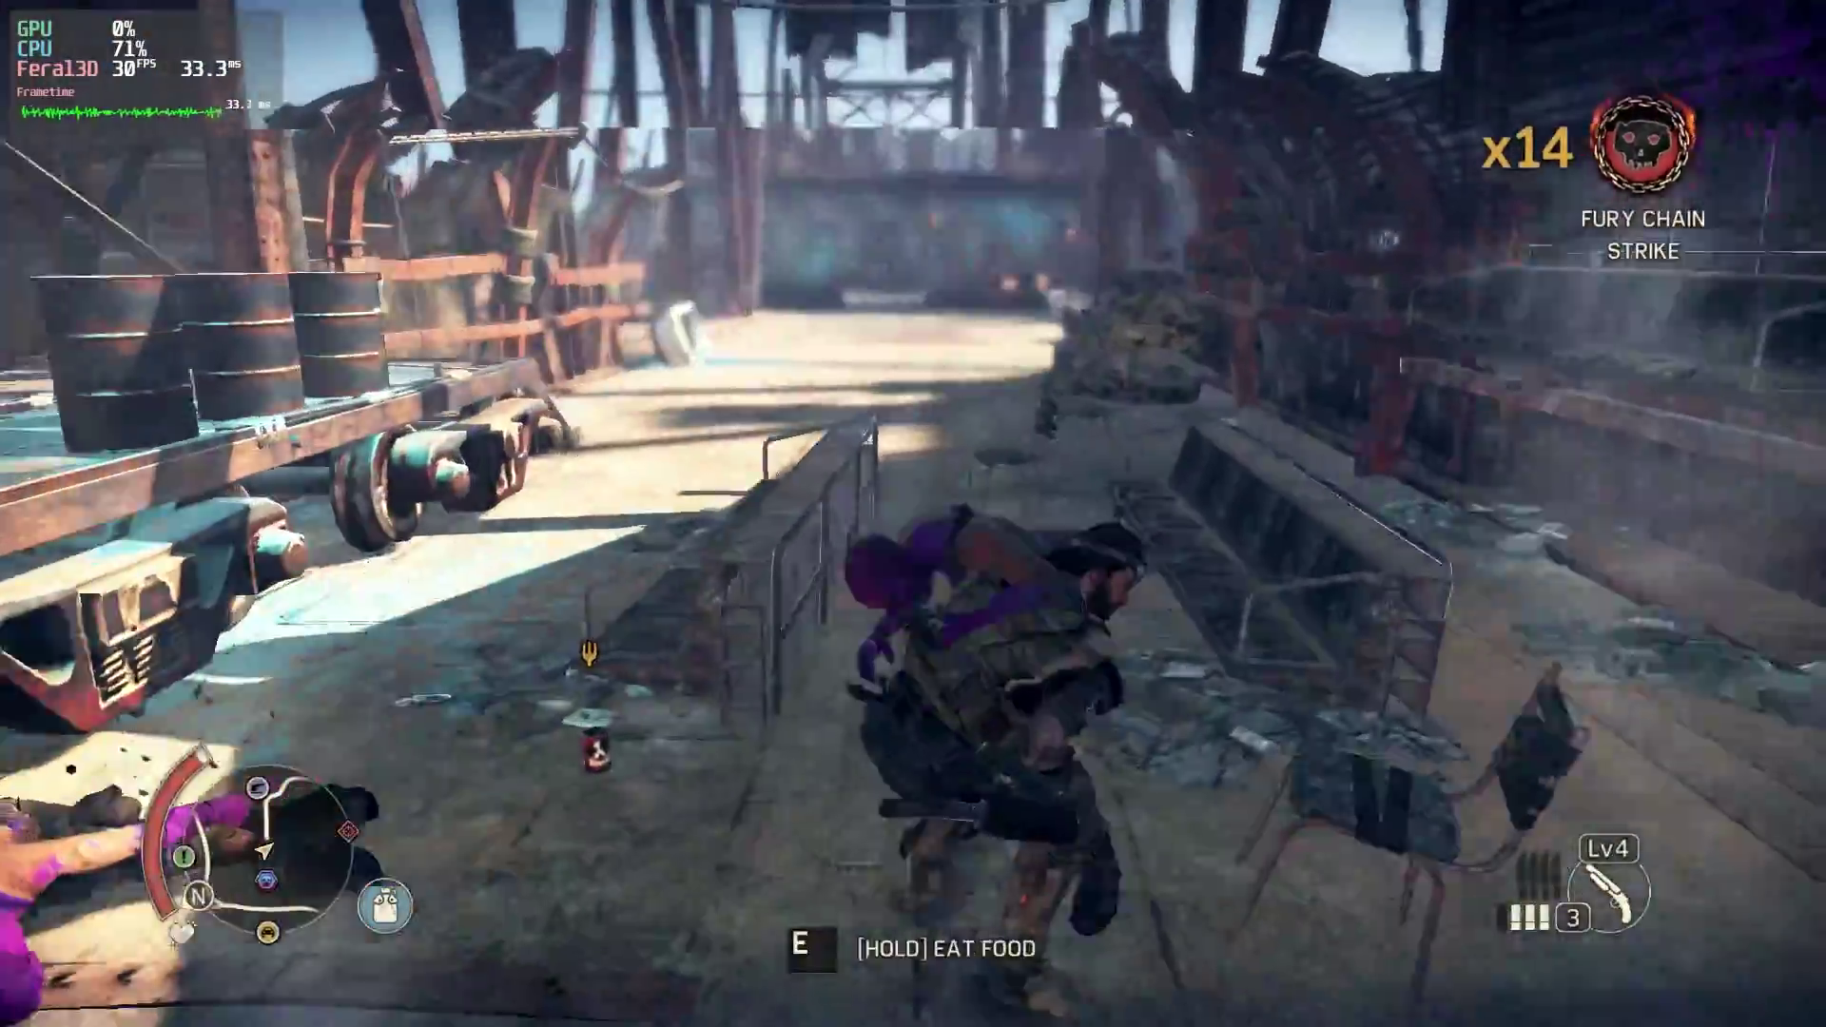
left_click(912, 513)
left_click(912, 514)
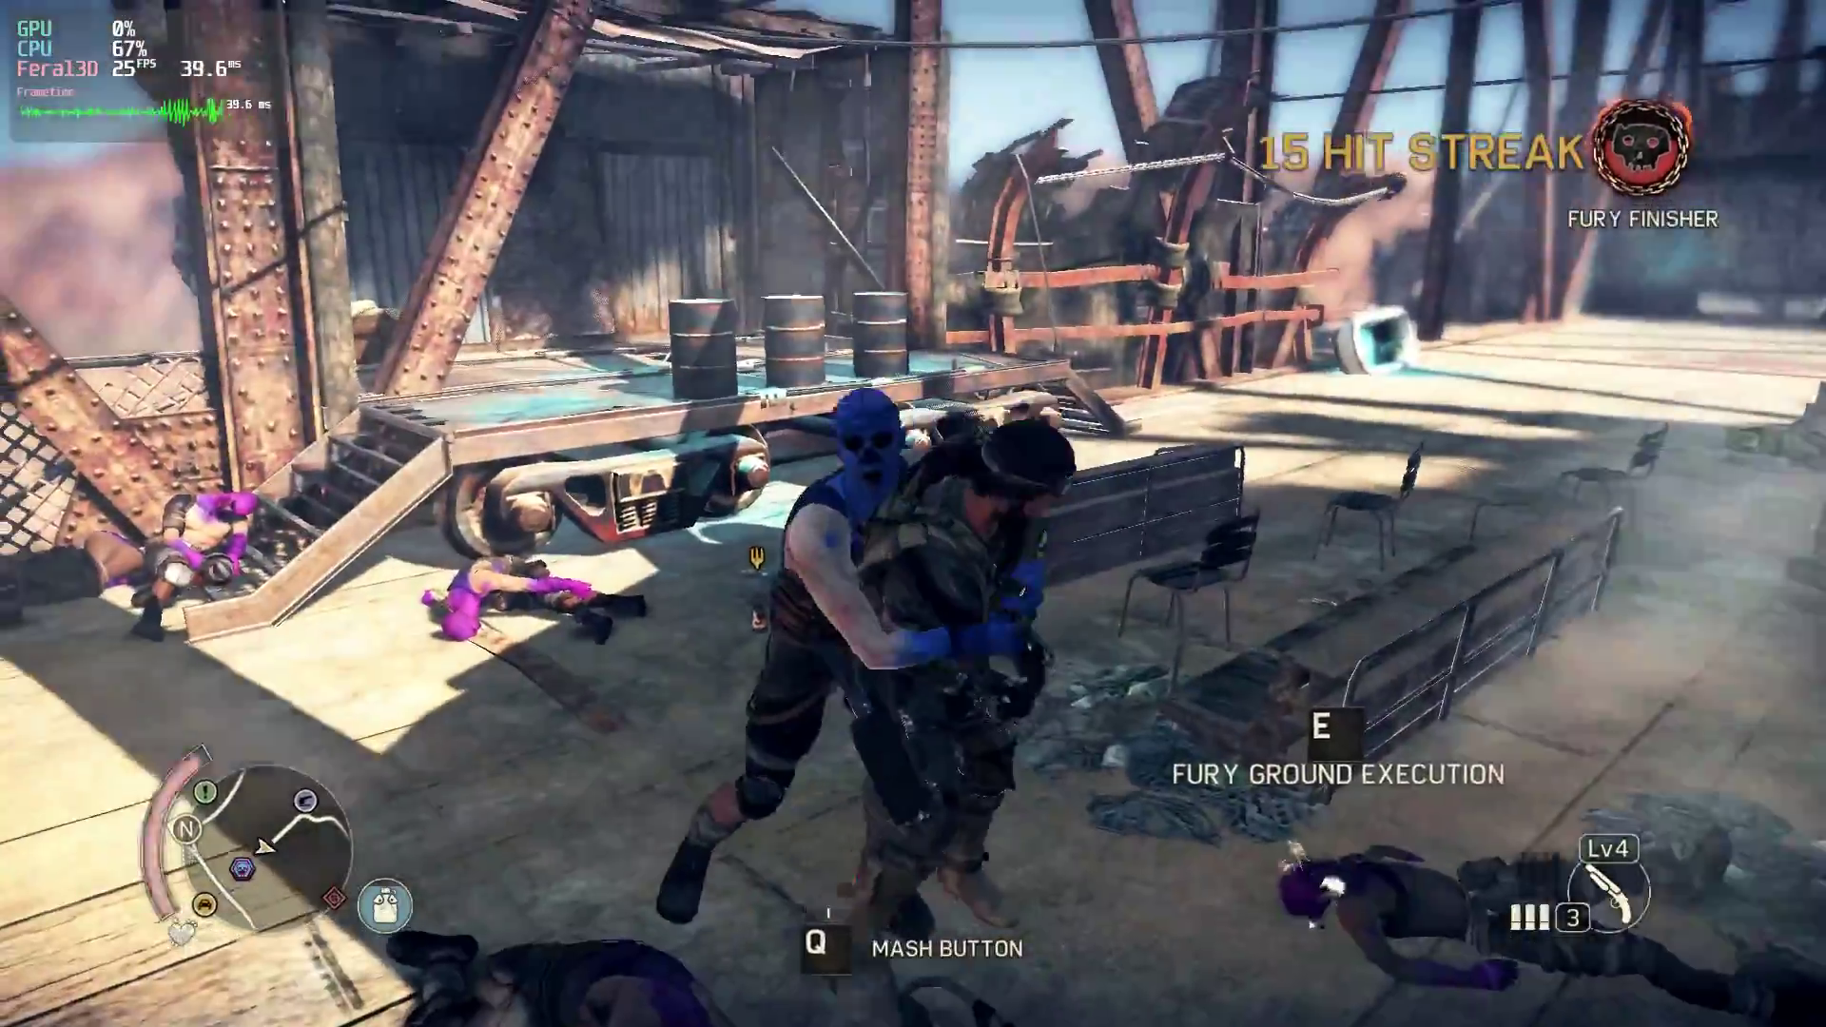
key("q")
key("q")
key("q")
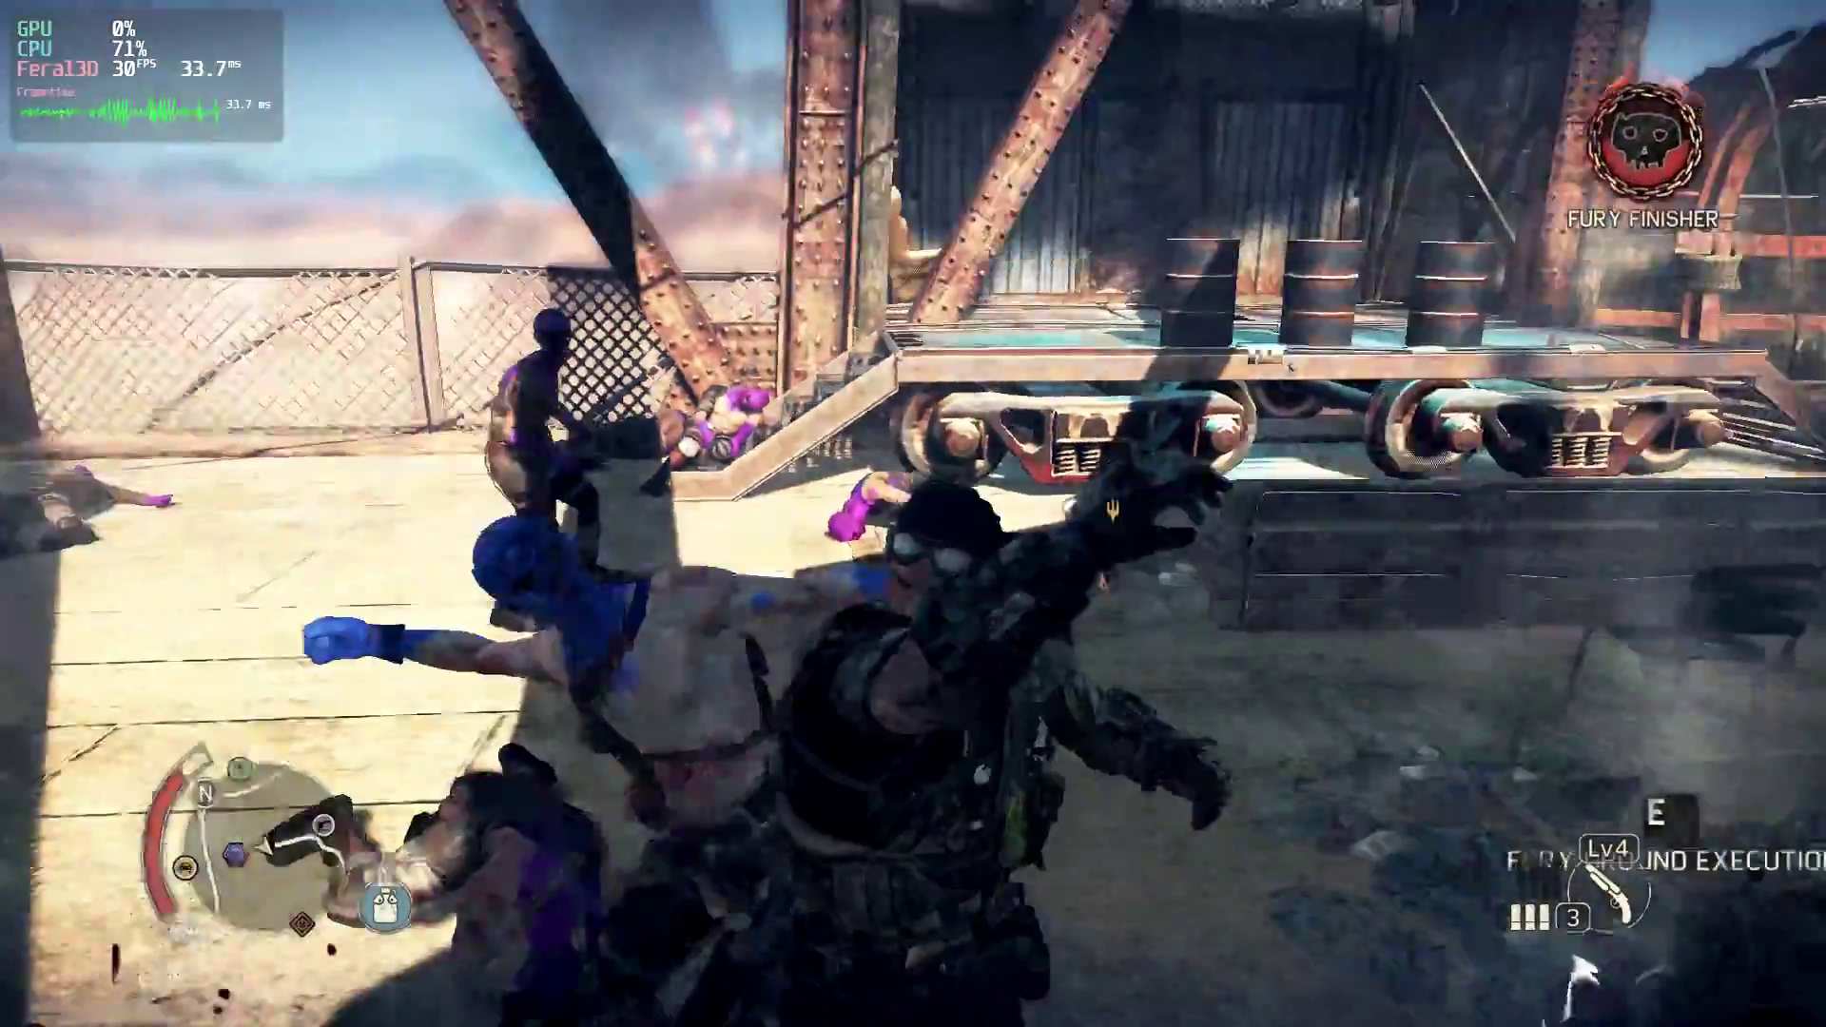
left_click(913, 514)
left_click(913, 513)
right_click(913, 513)
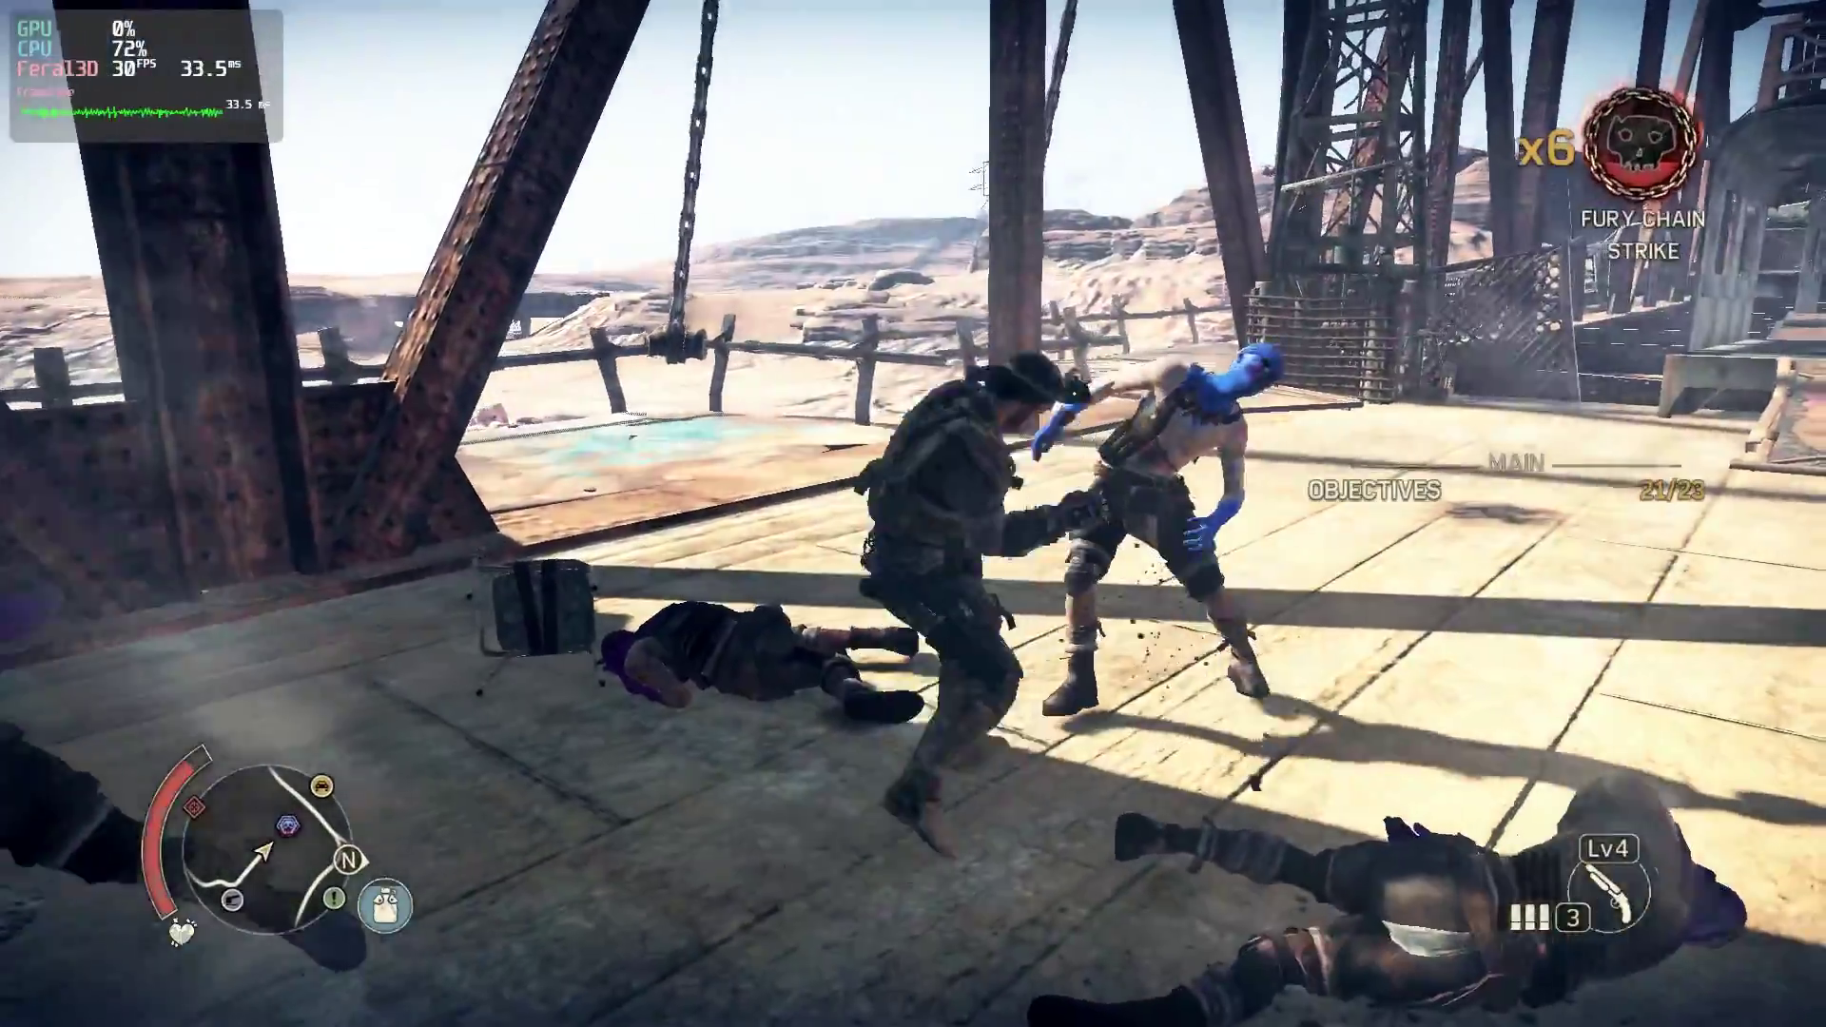
Raise the combo, counter the blue-masked enemy twice, and land the final blow
left_click(913, 513)
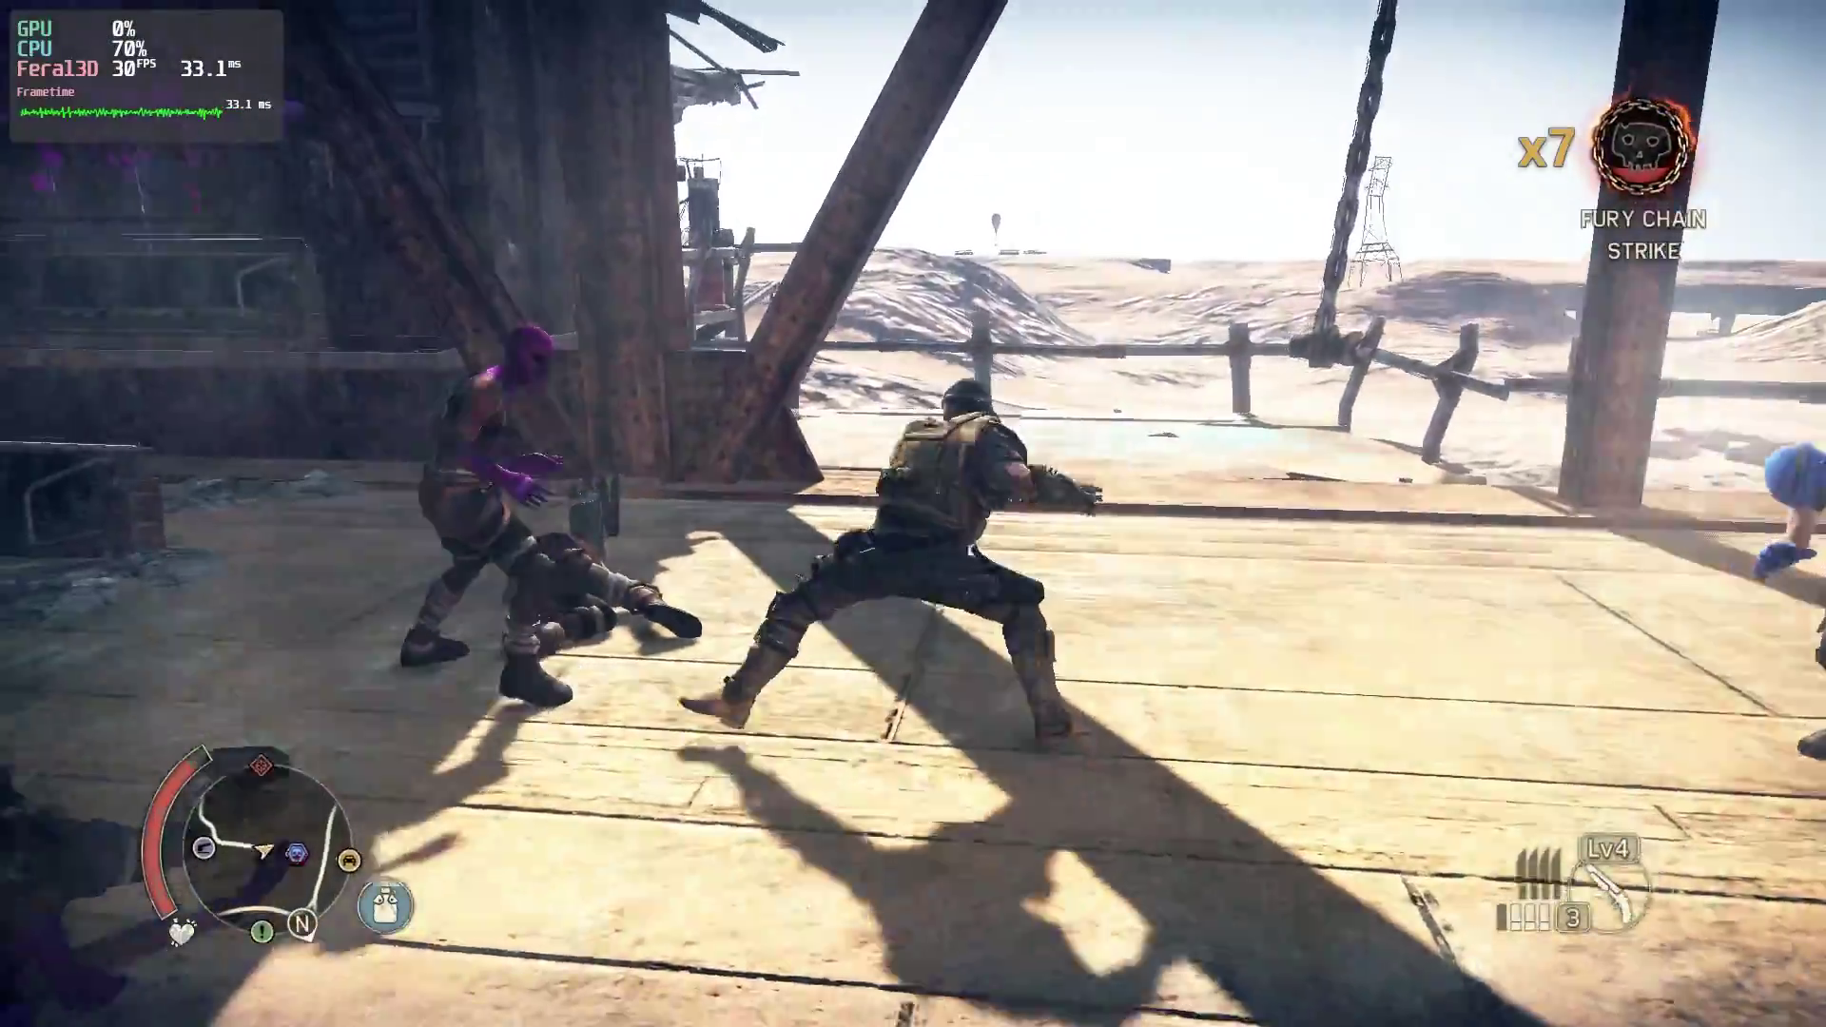
left_click(913, 514)
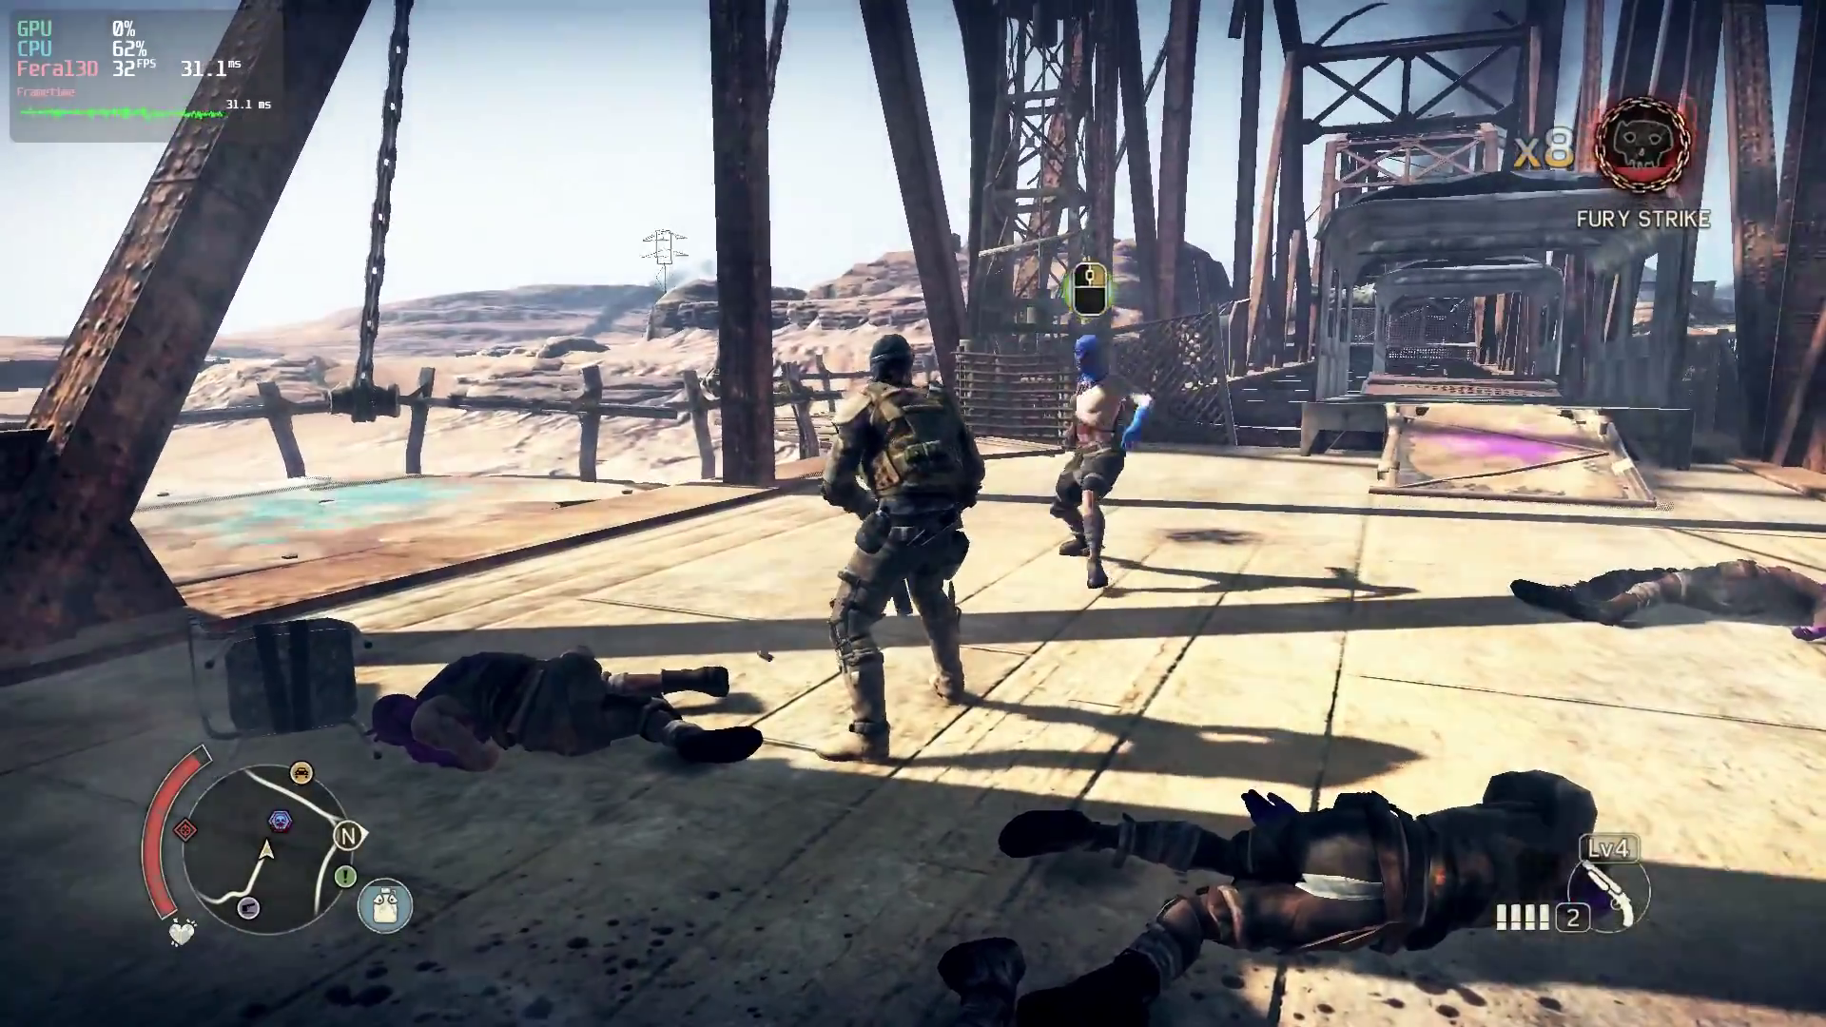
right_click(912, 513)
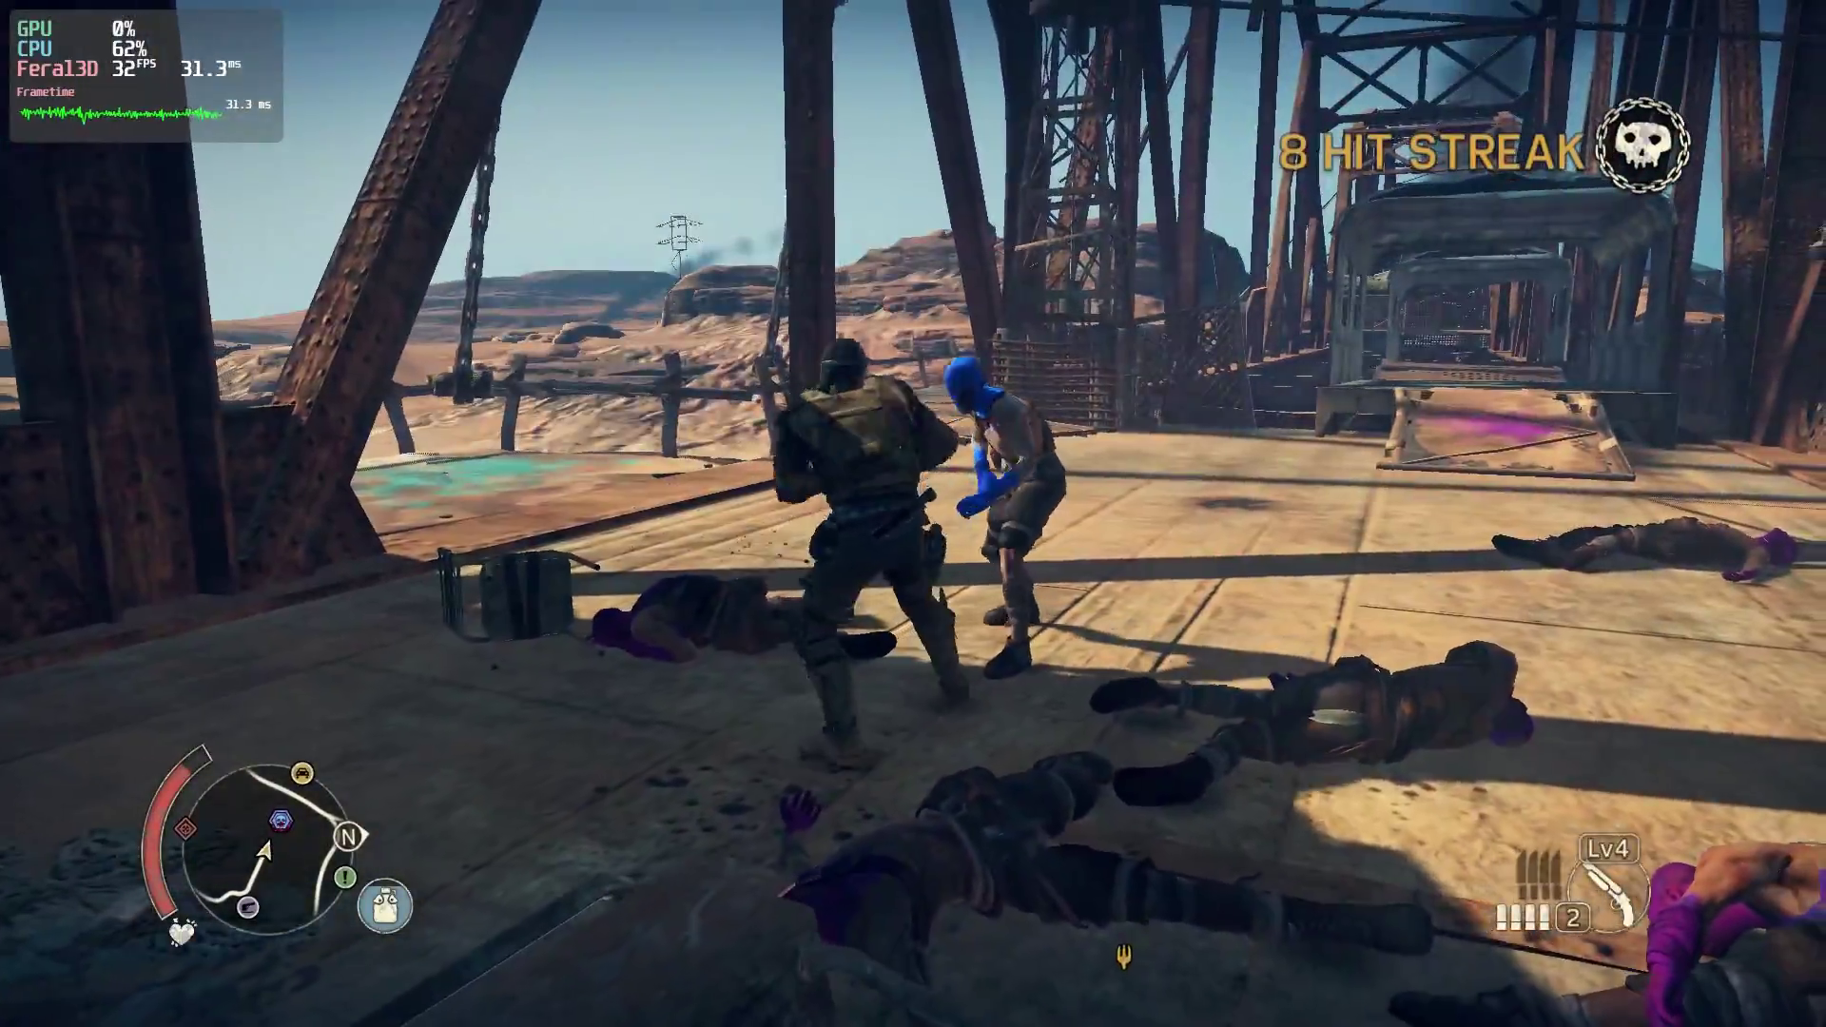
right_click(913, 513)
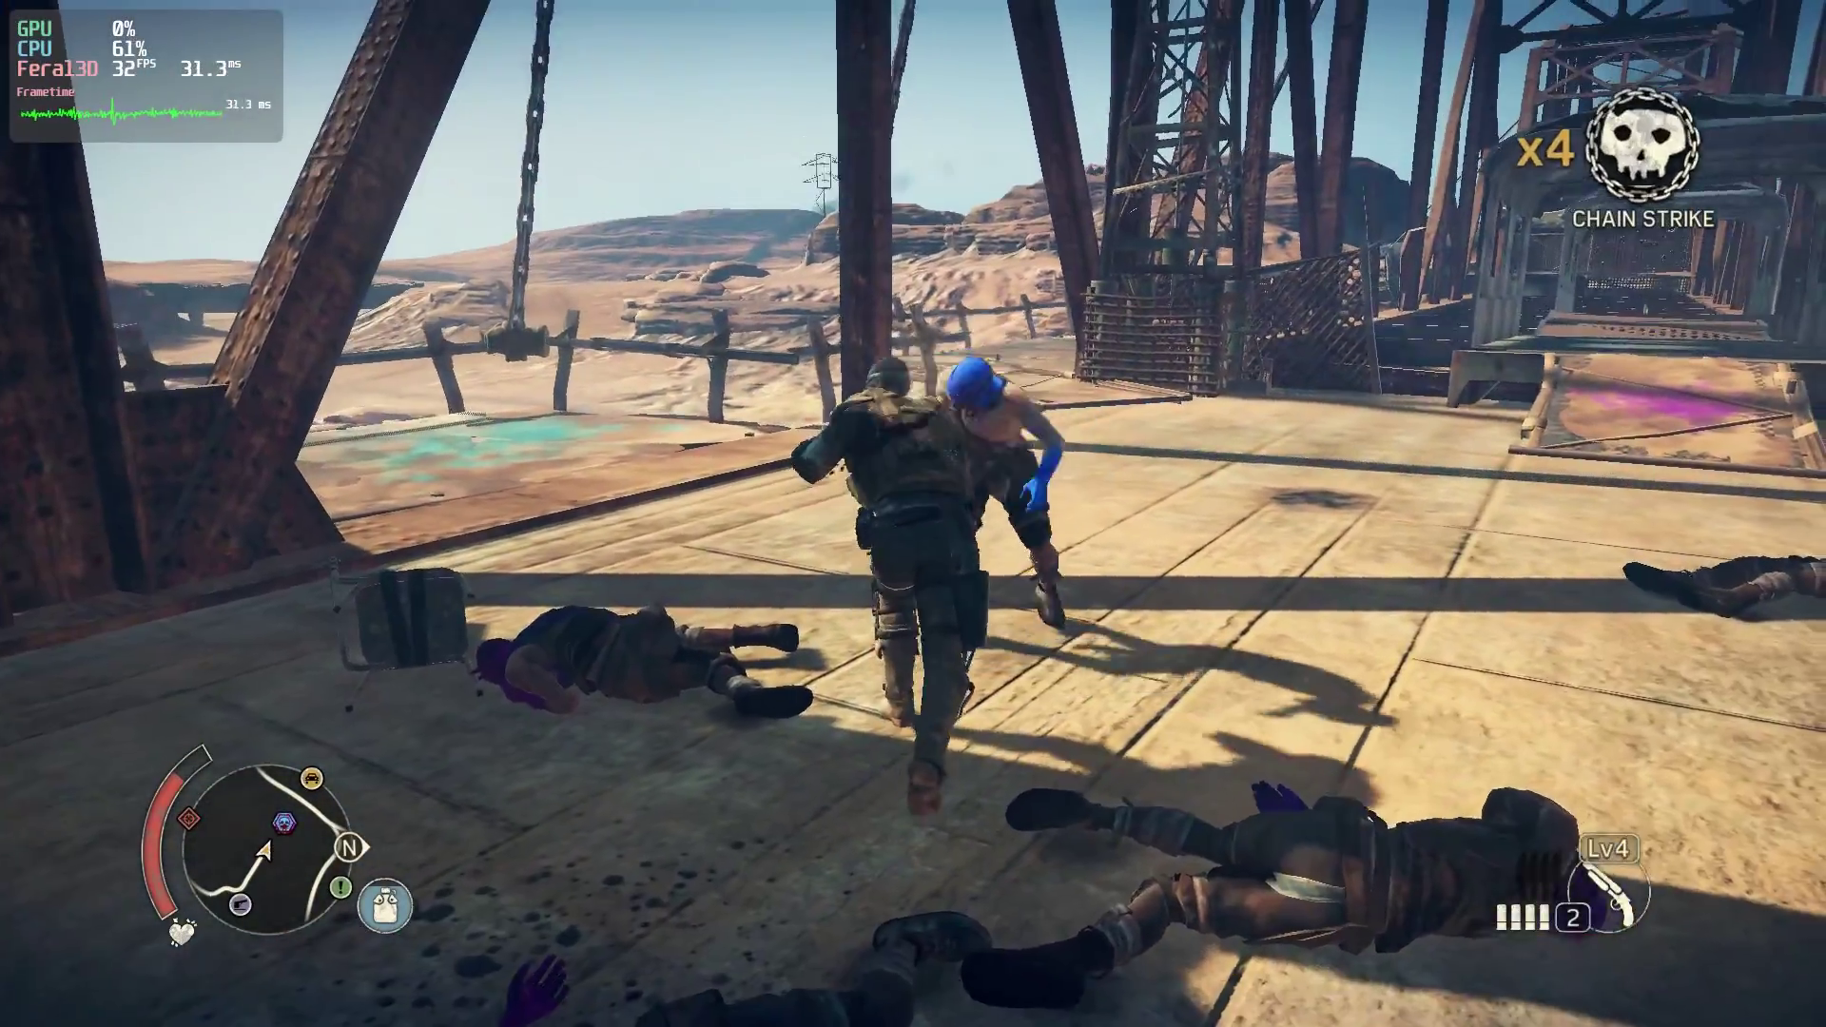
left_click(913, 513)
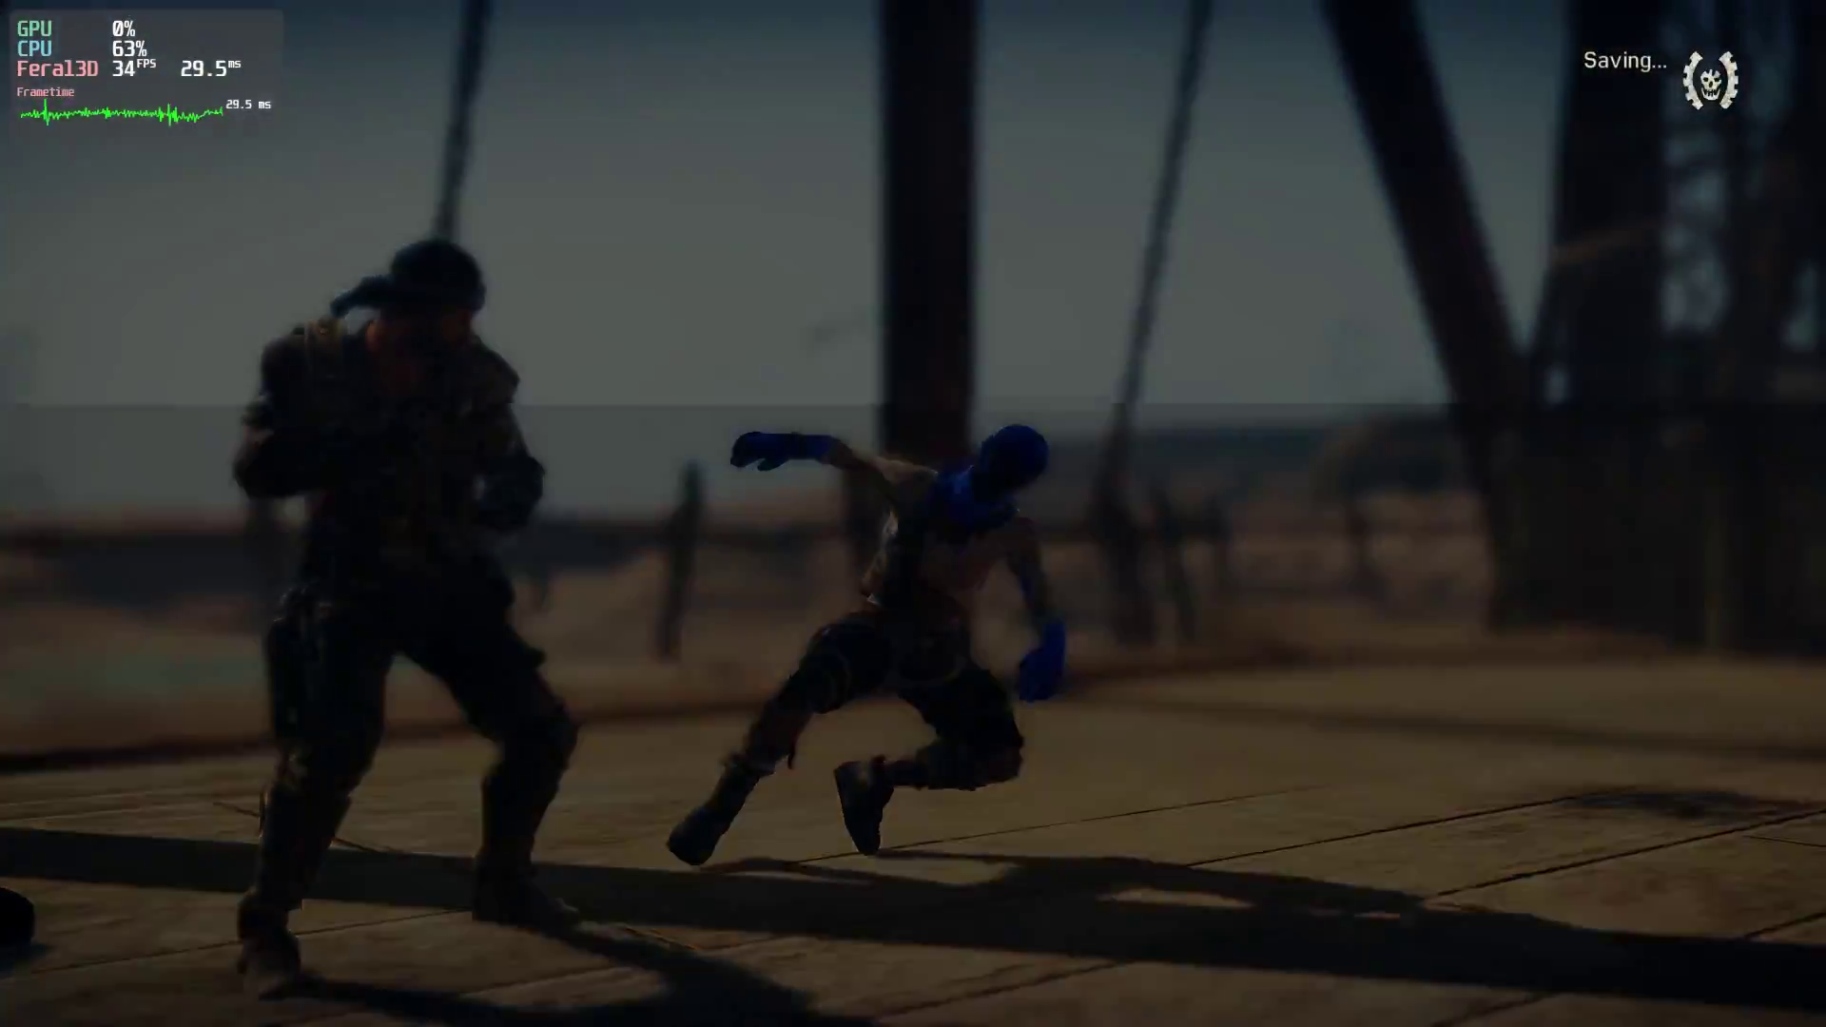